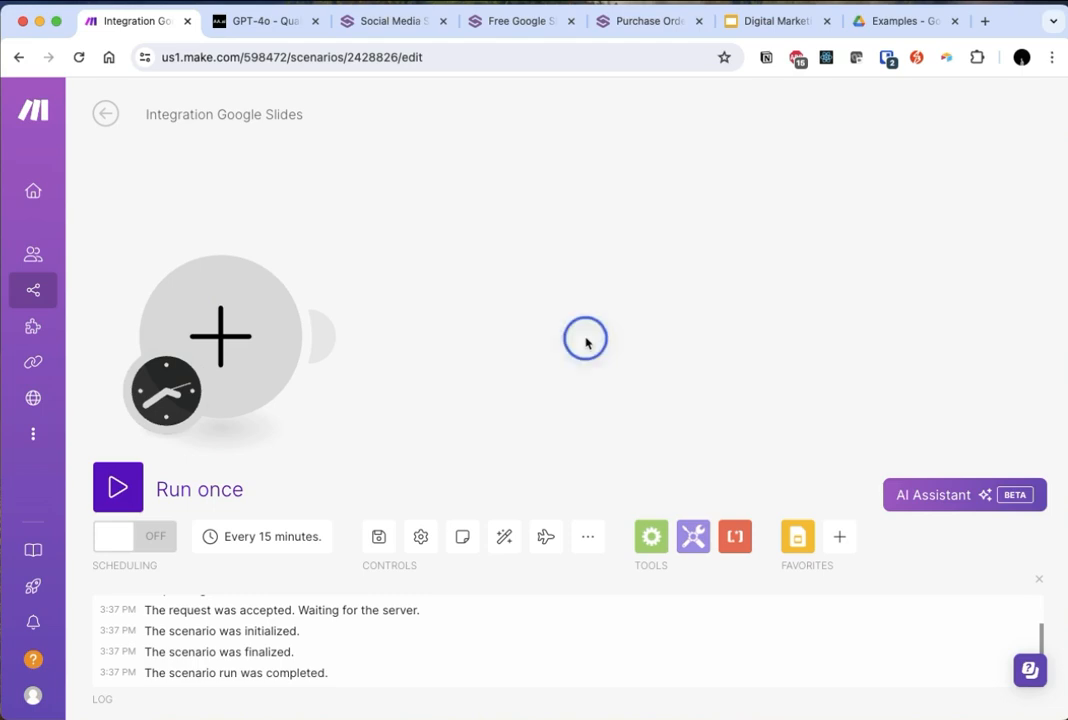
drag(415, 375, 461, 396)
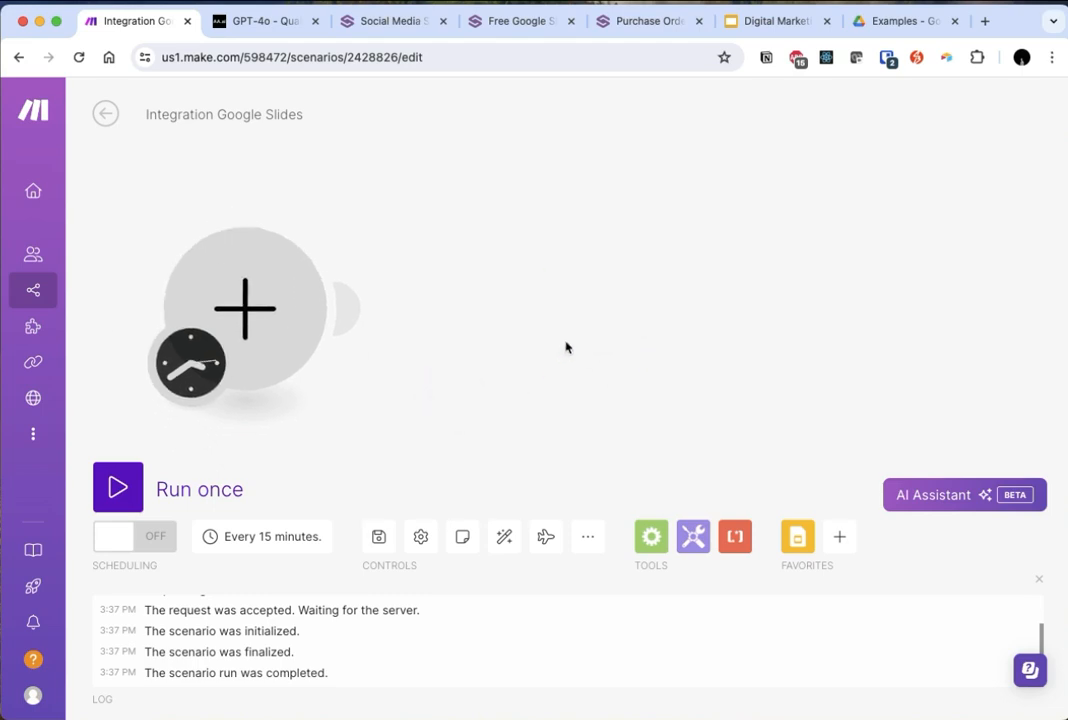
click(245, 323)
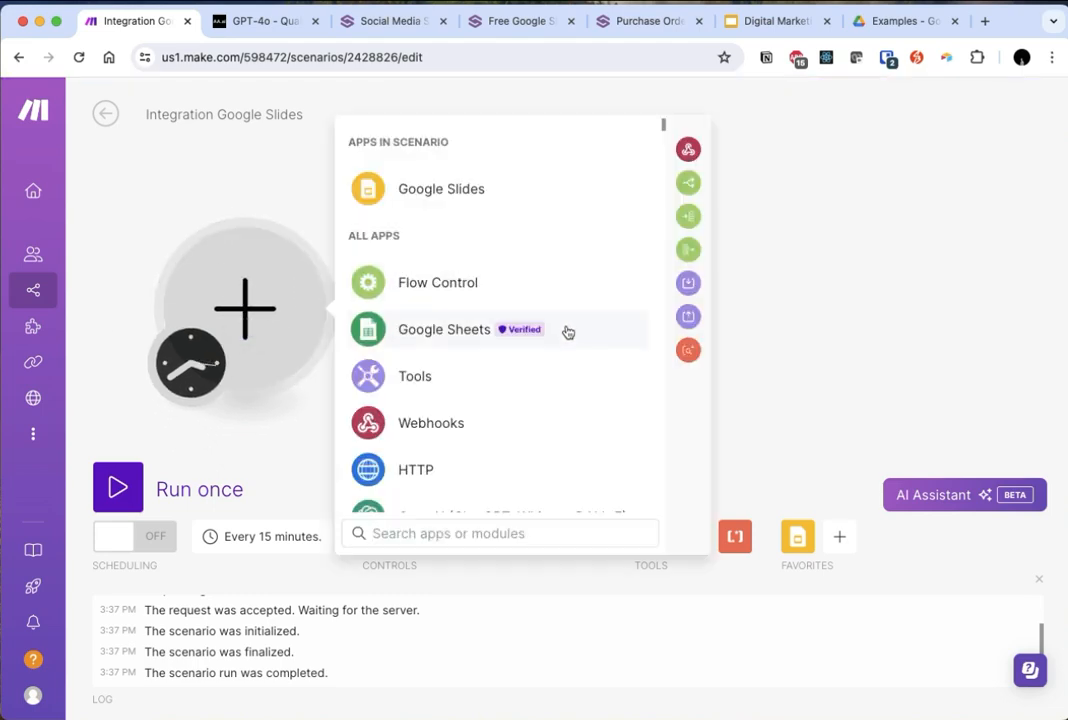
text(dumpling)
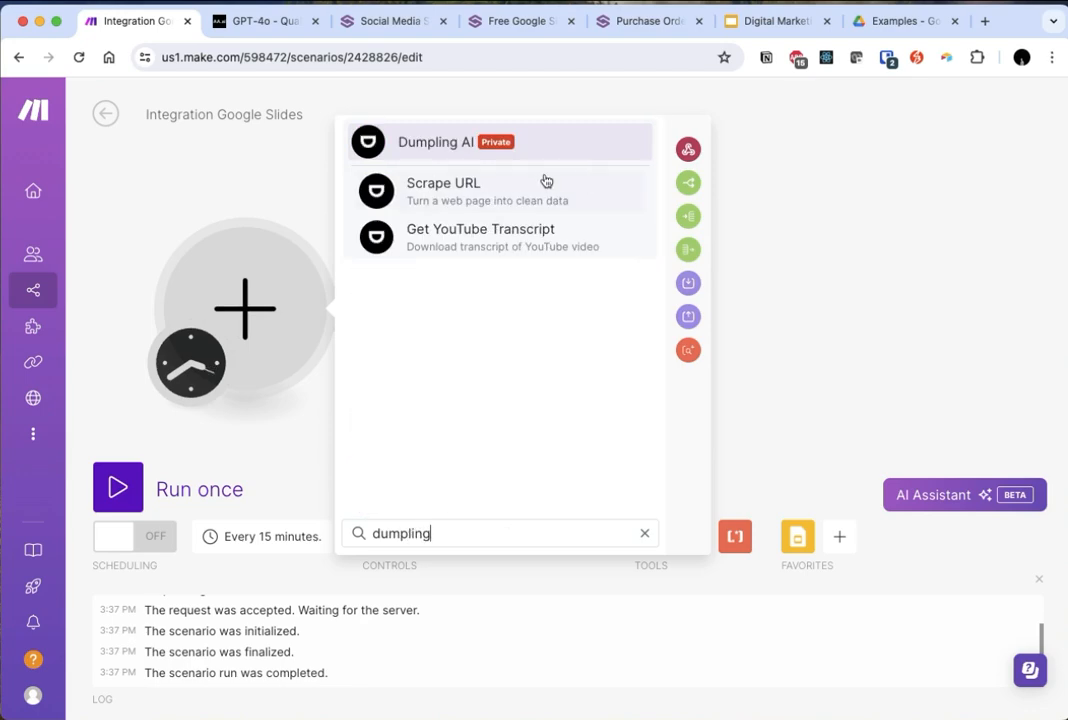
click(545, 203)
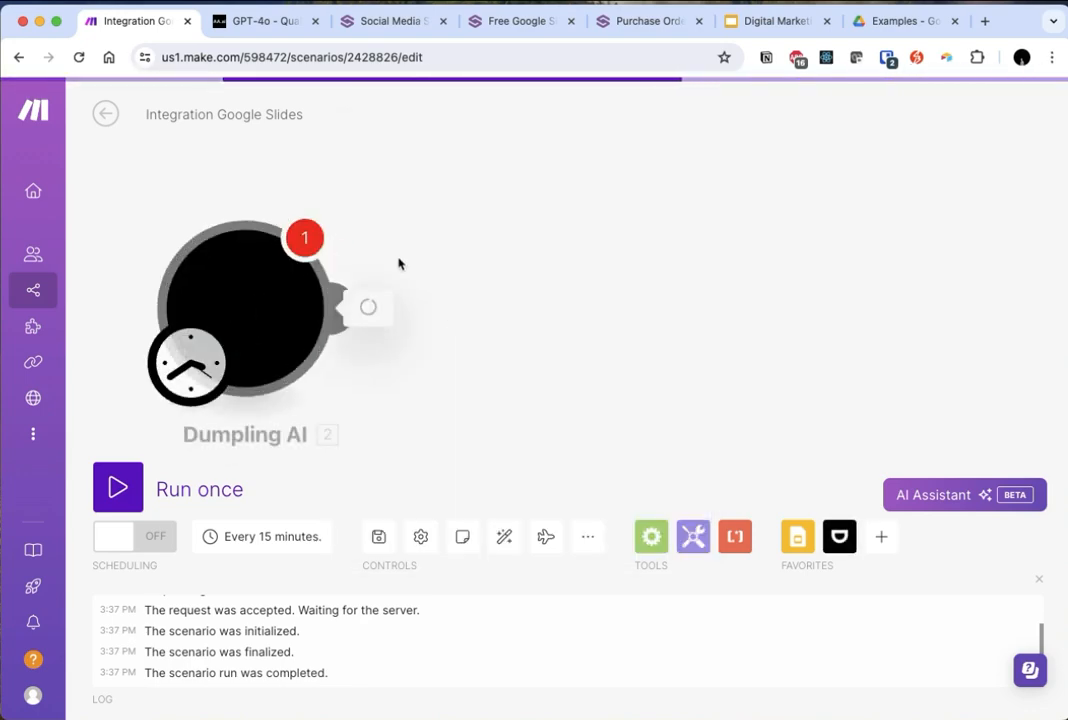
click(467, 289)
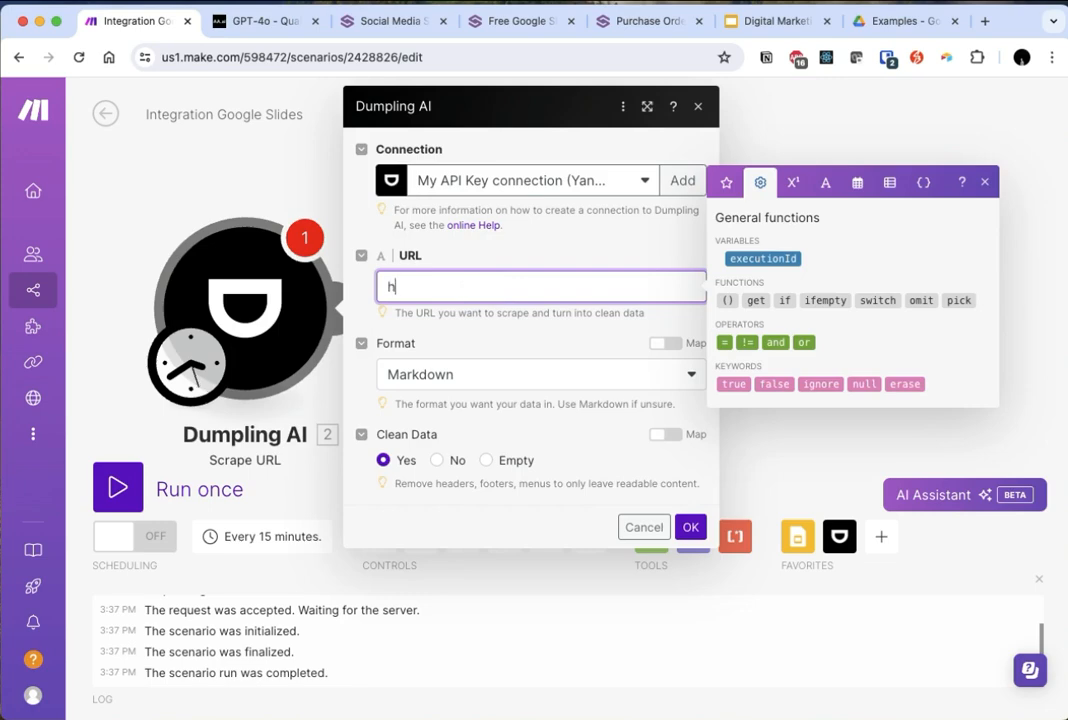
text(https://openai.com)
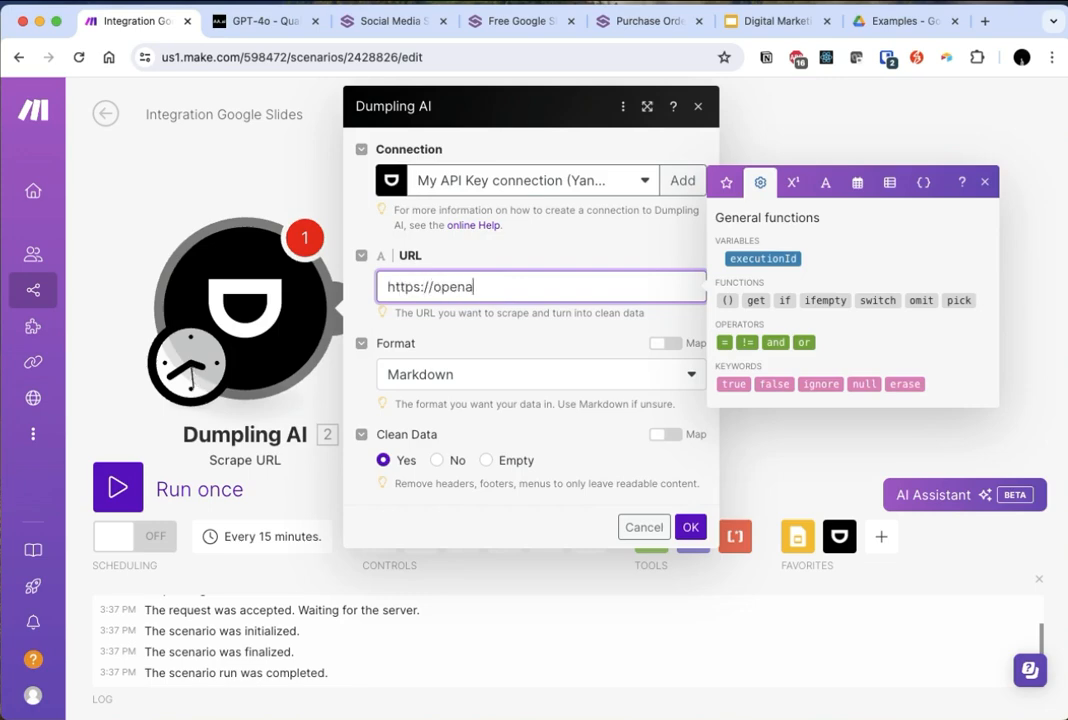
click(472, 336)
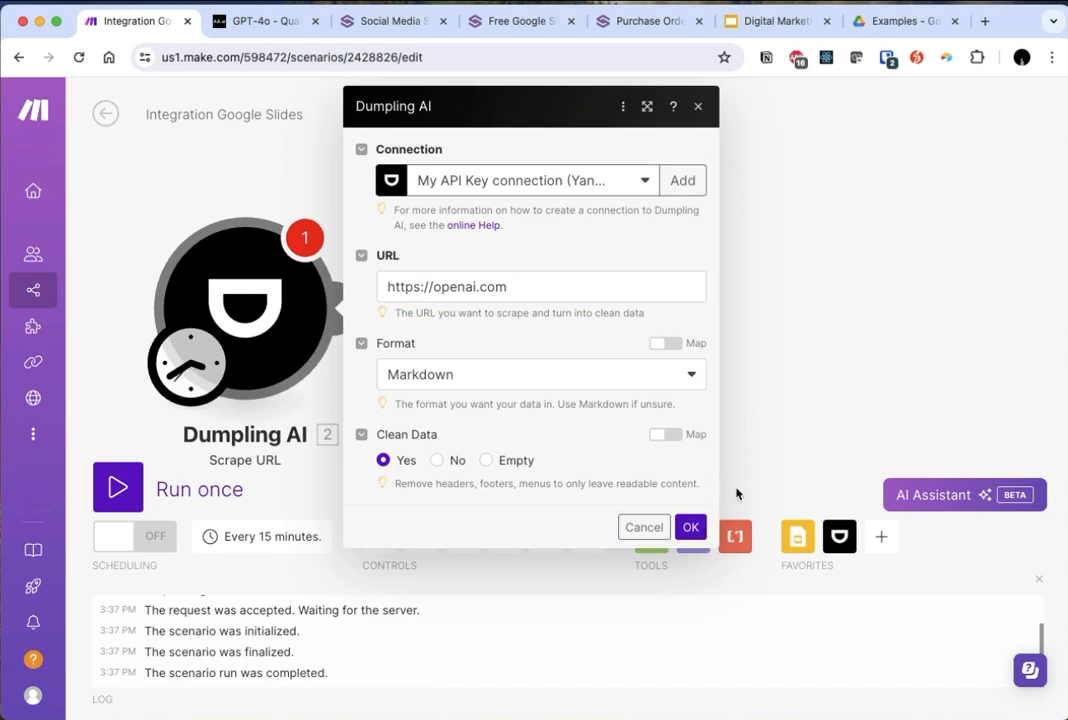
double_click(463, 286)
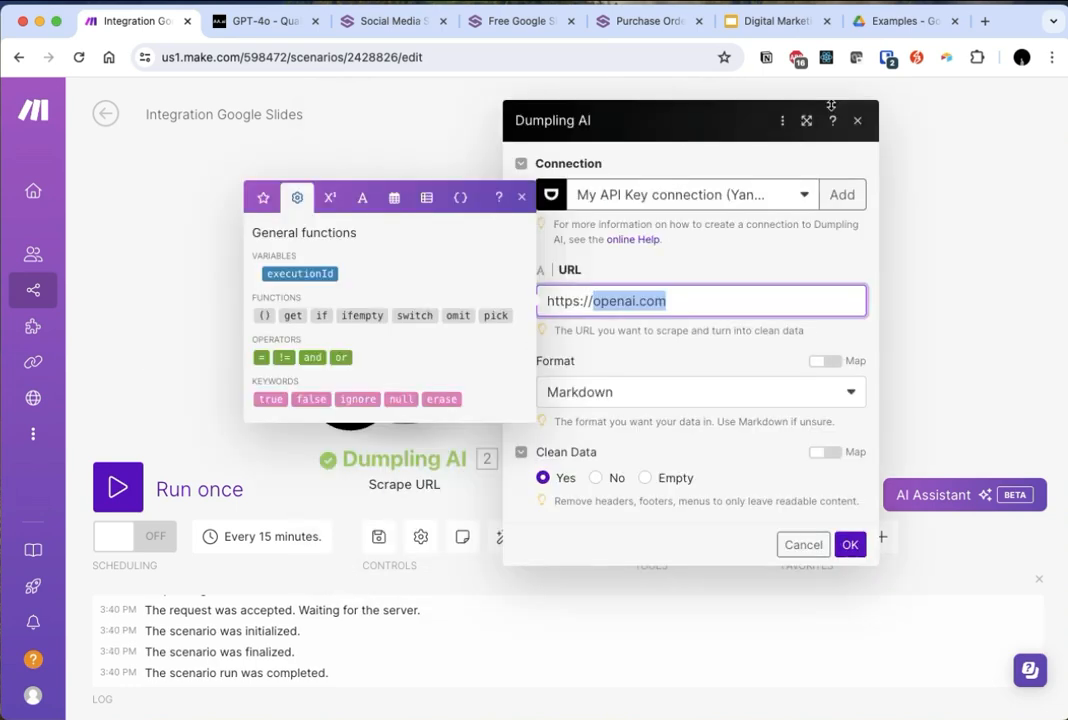
text(slack)
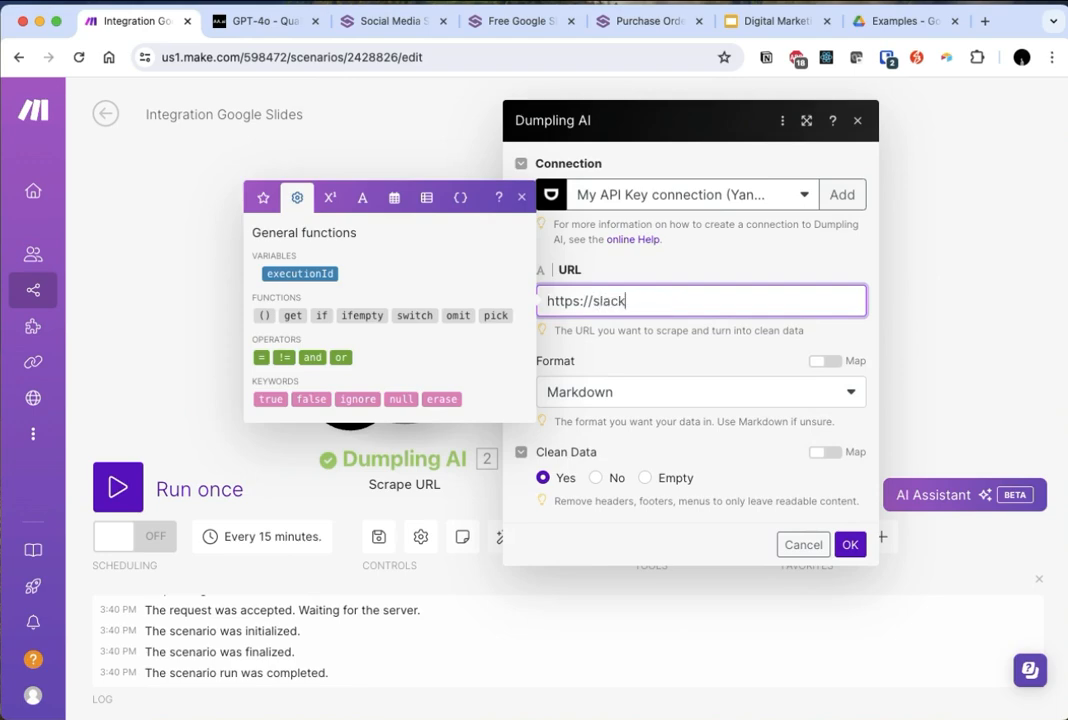
text(,cicom)
click(851, 543)
click(110, 492)
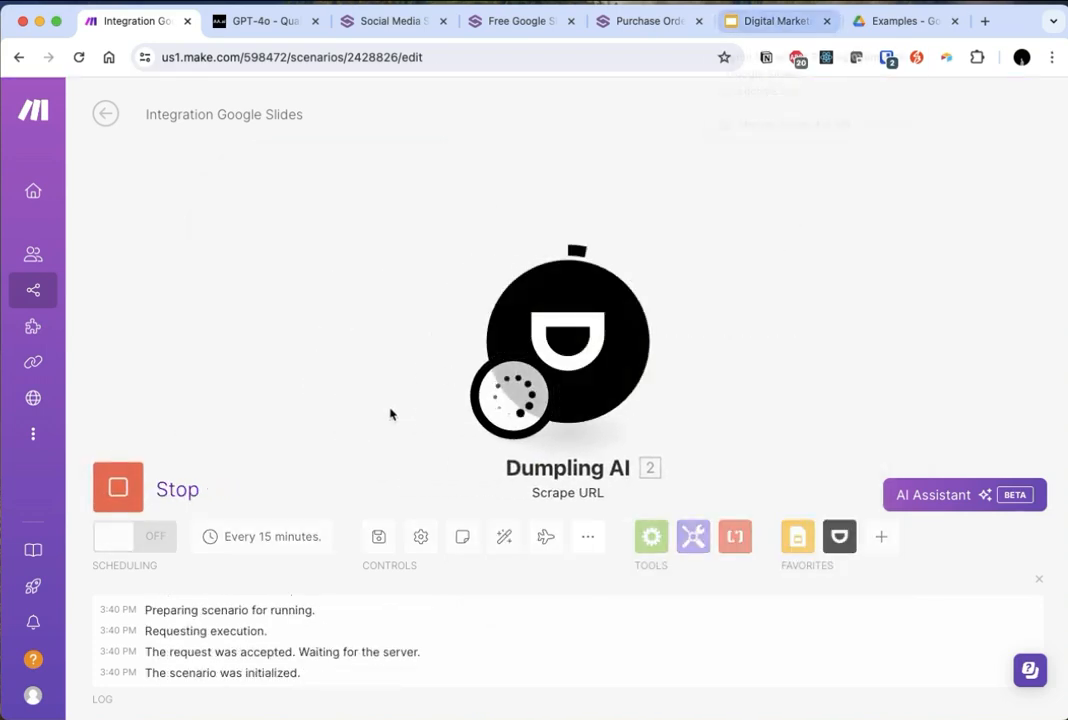
- Check the custom intro slide in the Google Slides template, and return to Make to read the scraped content in the Dumpling AI output
click(739, 21)
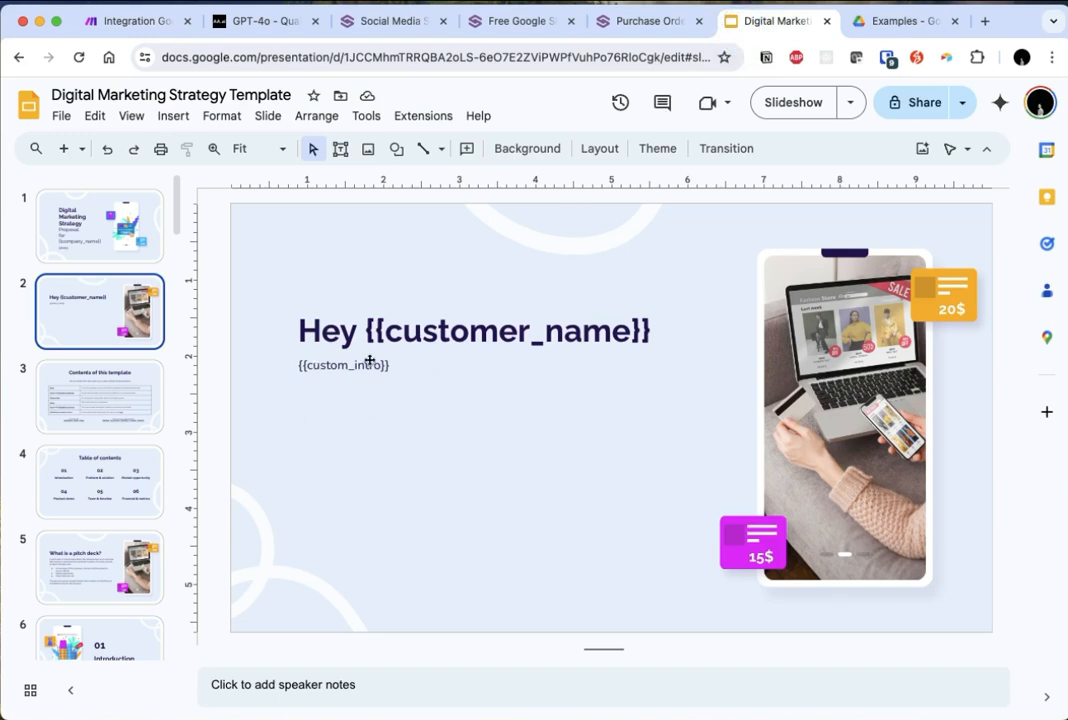
click(130, 20)
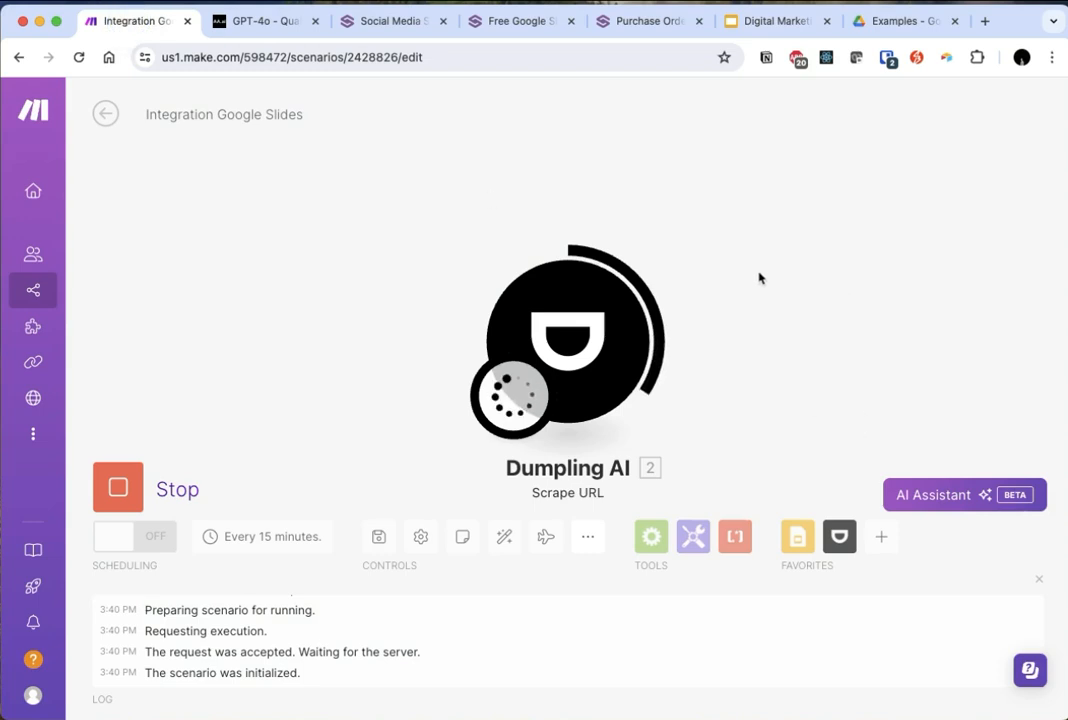
click(676, 242)
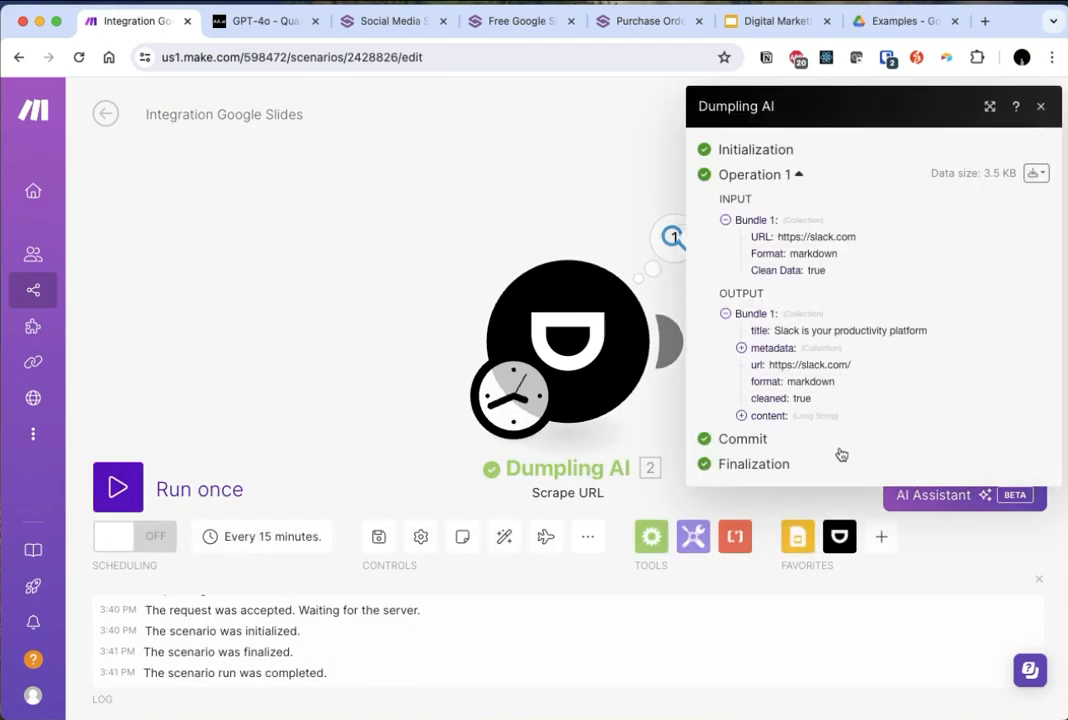
click(742, 415)
scroll(945, 430, down, 4)
drag(758, 410, 958, 493)
scroll(952, 508, down, 1)
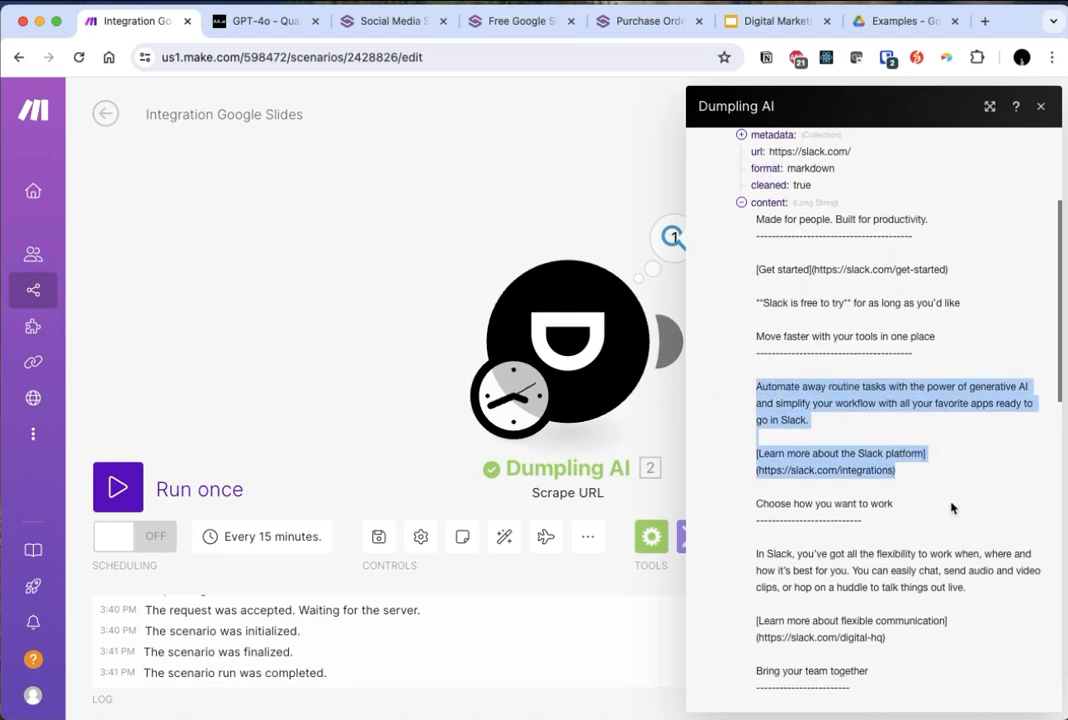
scroll(887, 615, down, 5)
drag(828, 374, 988, 588)
scroll(988, 588, down, 8)
drag(827, 291, 970, 551)
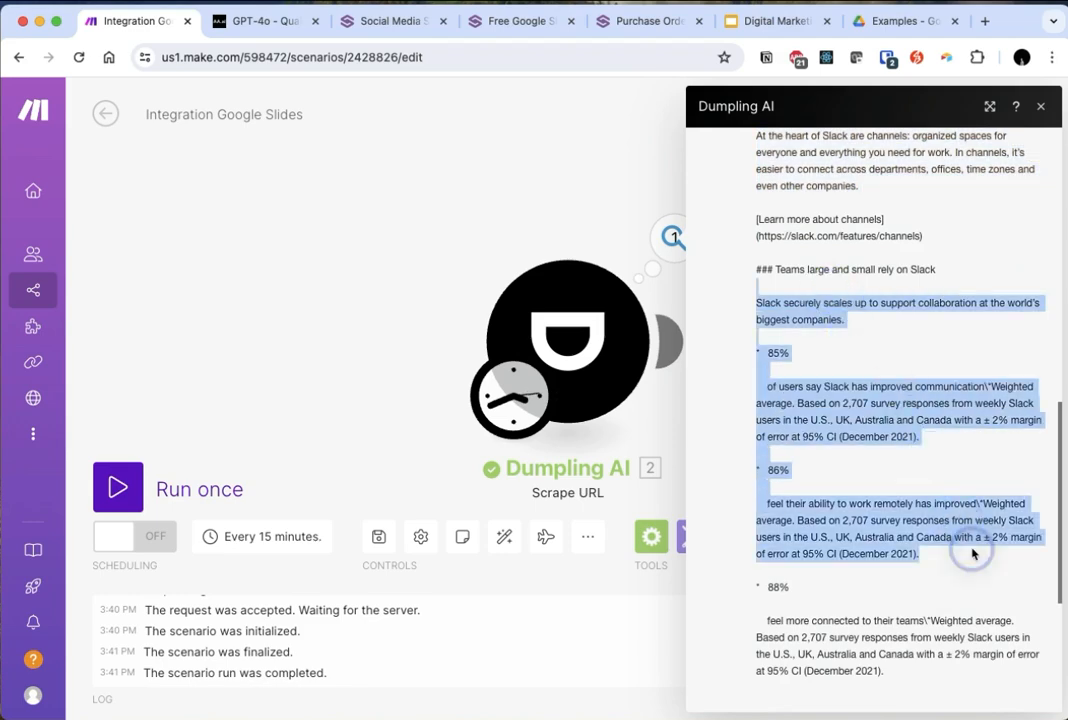
scroll(972, 553, down, 7)
triple_click(827, 446)
scroll(830, 446, up, 20)
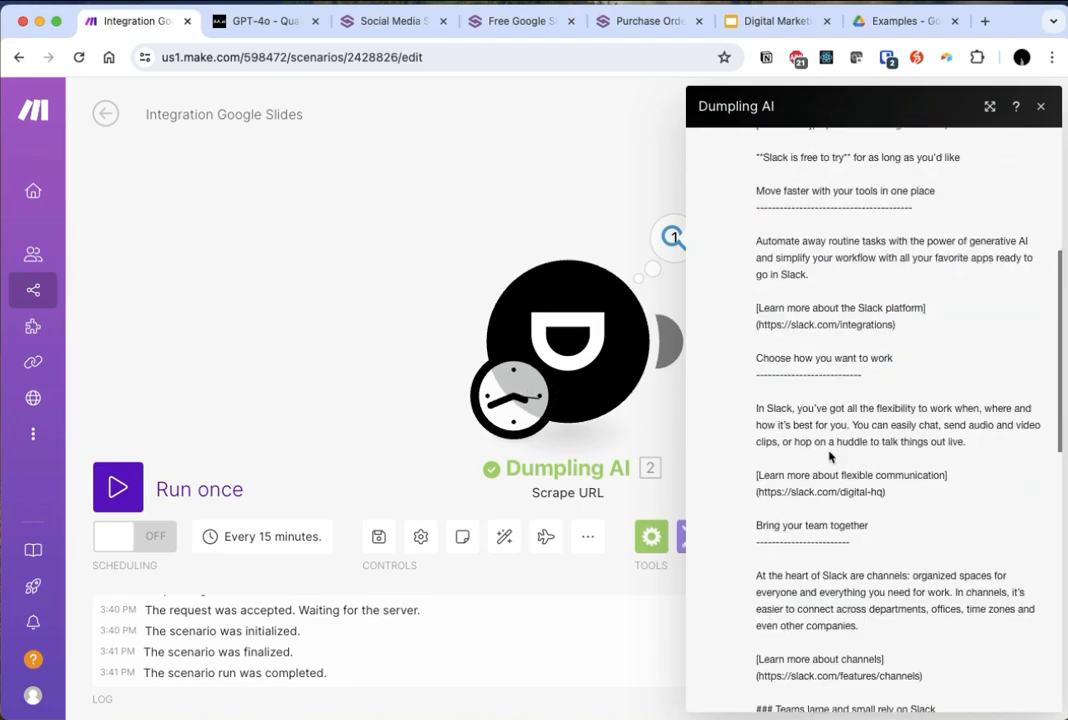
- Add an OpenAI Create a Completion module after the Dumpling AI module
drag(487, 206, 218, 229)
click(283, 232)
click(594, 357)
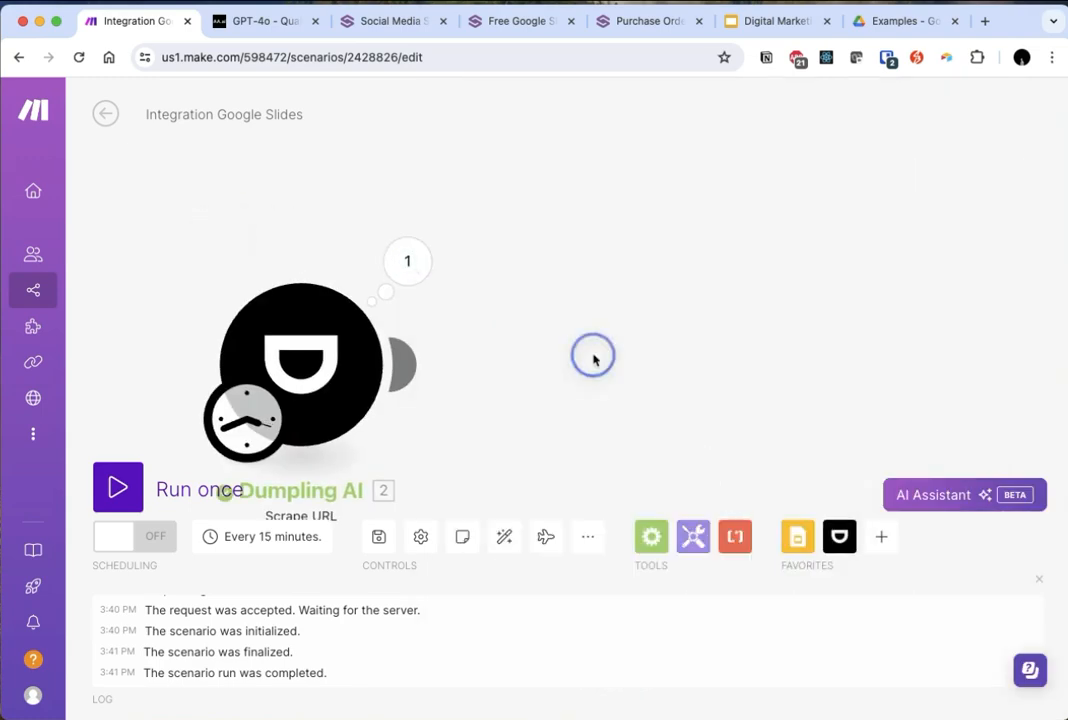
click(409, 356)
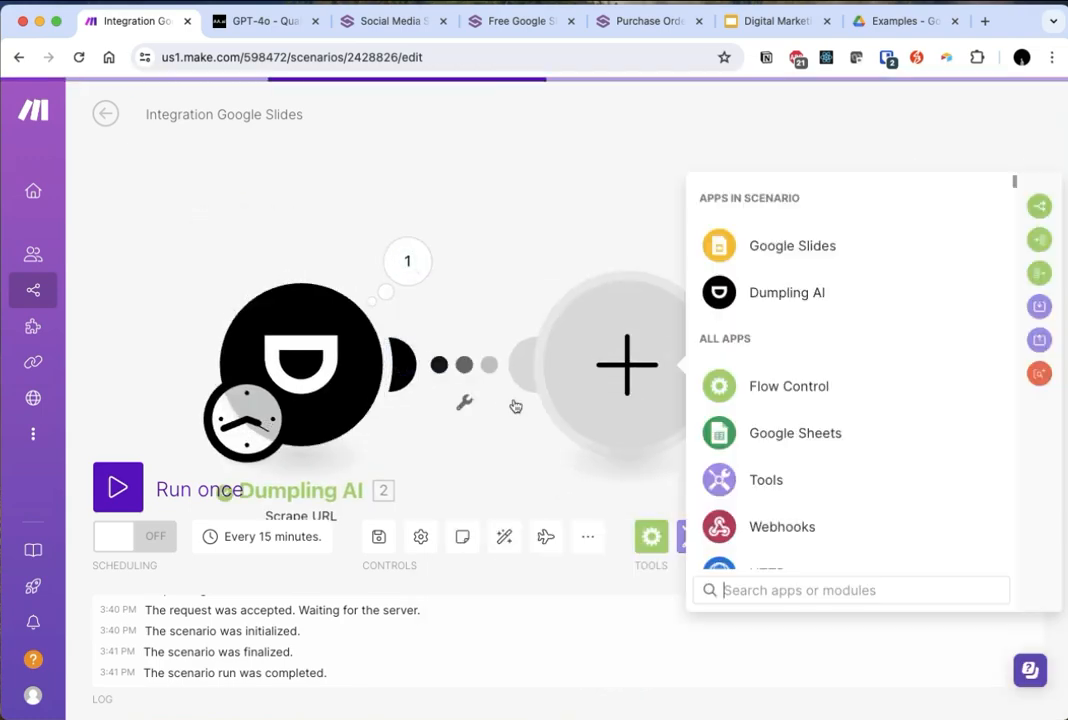
text(chatgp)
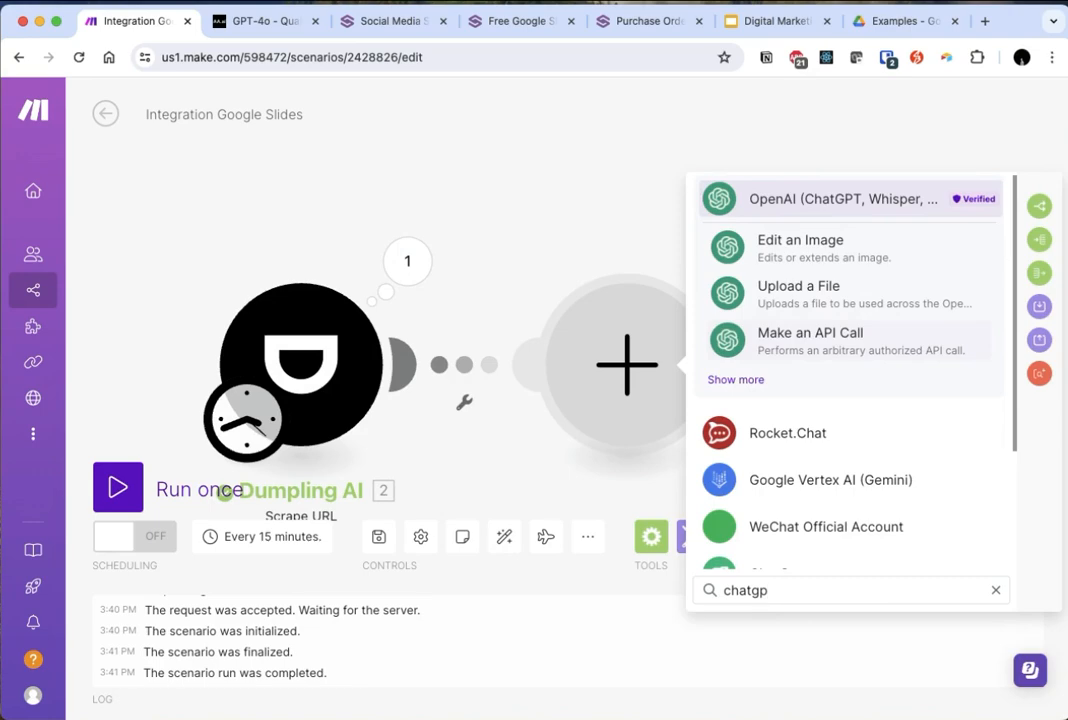
click(843, 198)
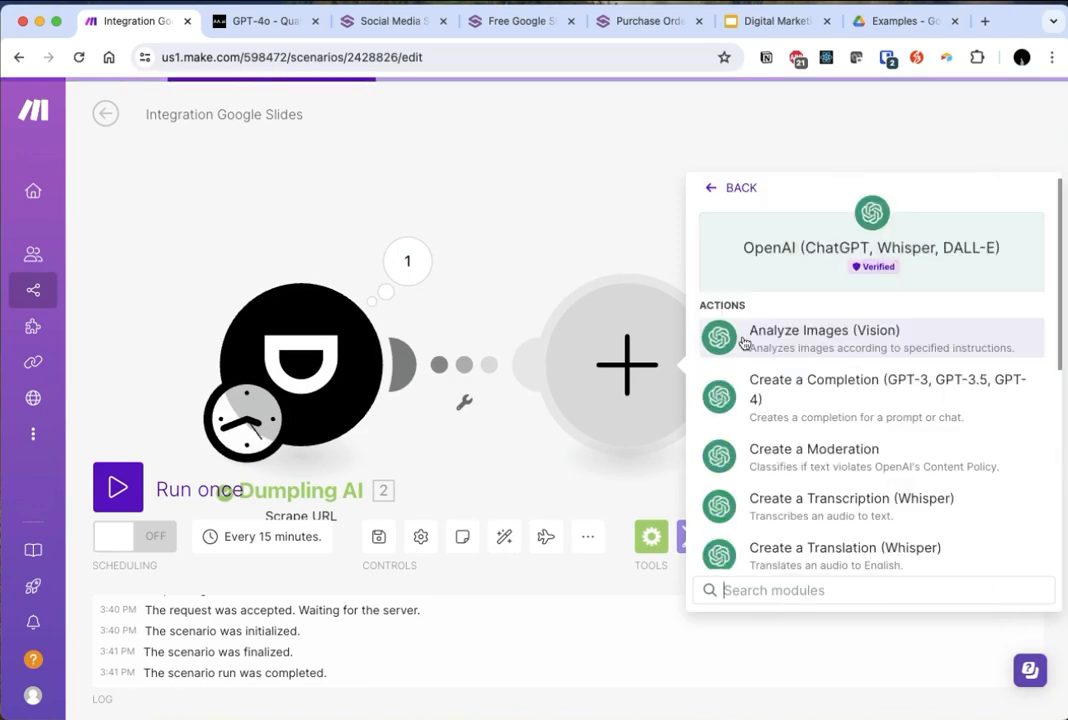
scroll(889, 408, down, 2)
text(completio)
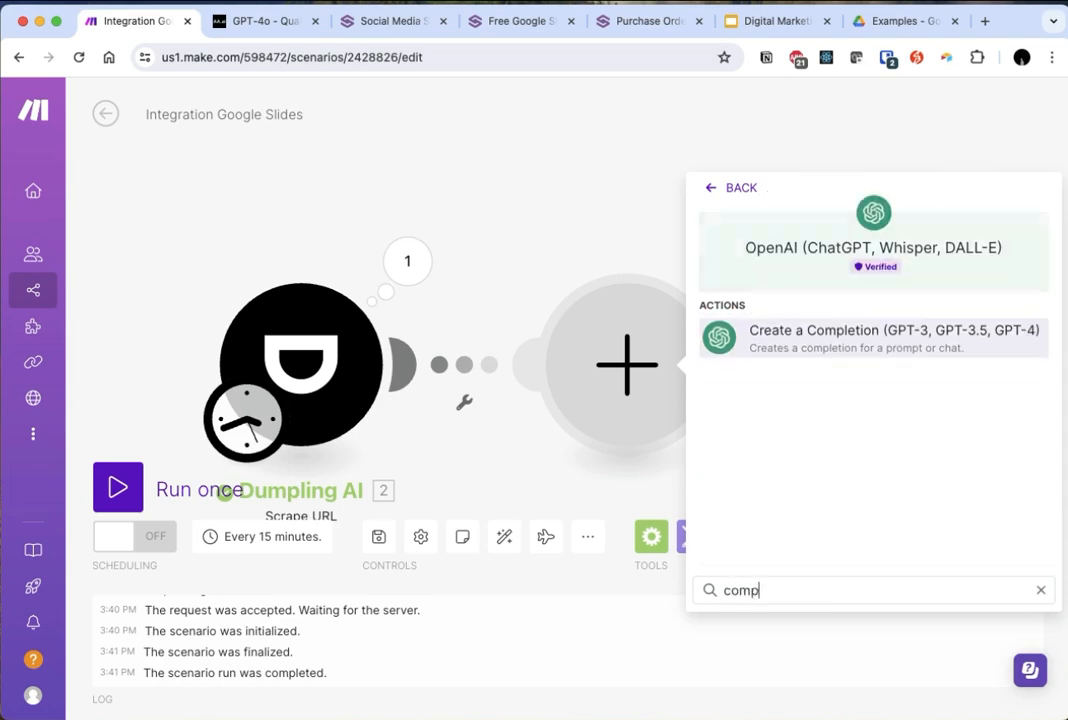
click(863, 346)
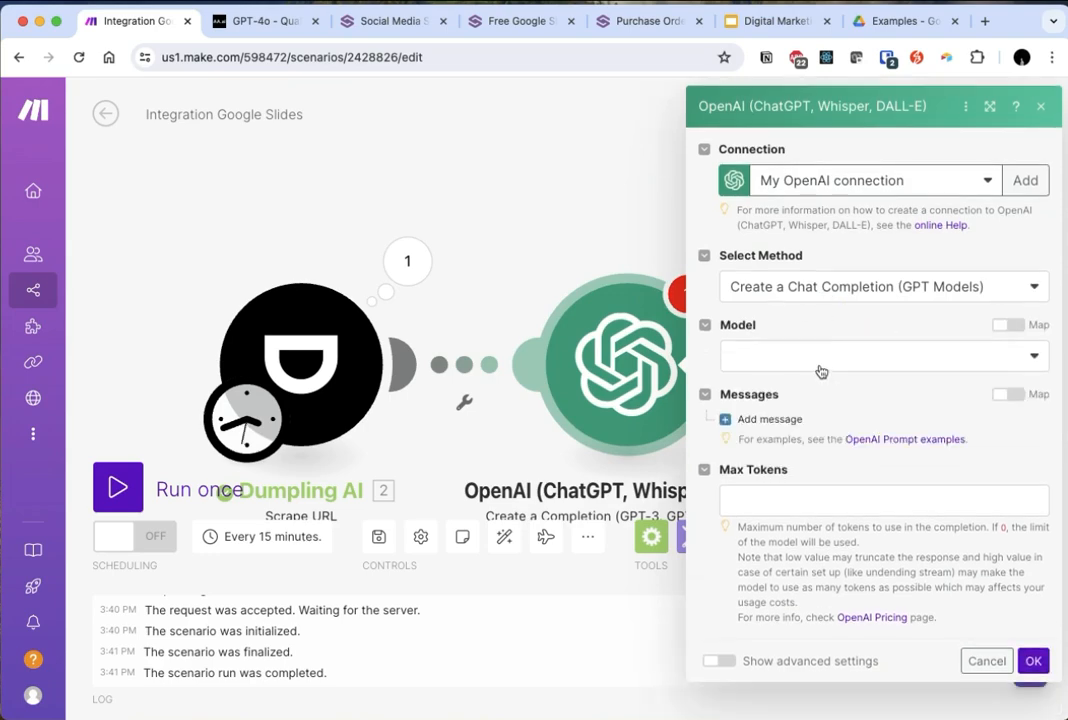
- Set the completion module's model to gpt-4o (system)
click(820, 362)
scroll(830, 605, down, 2)
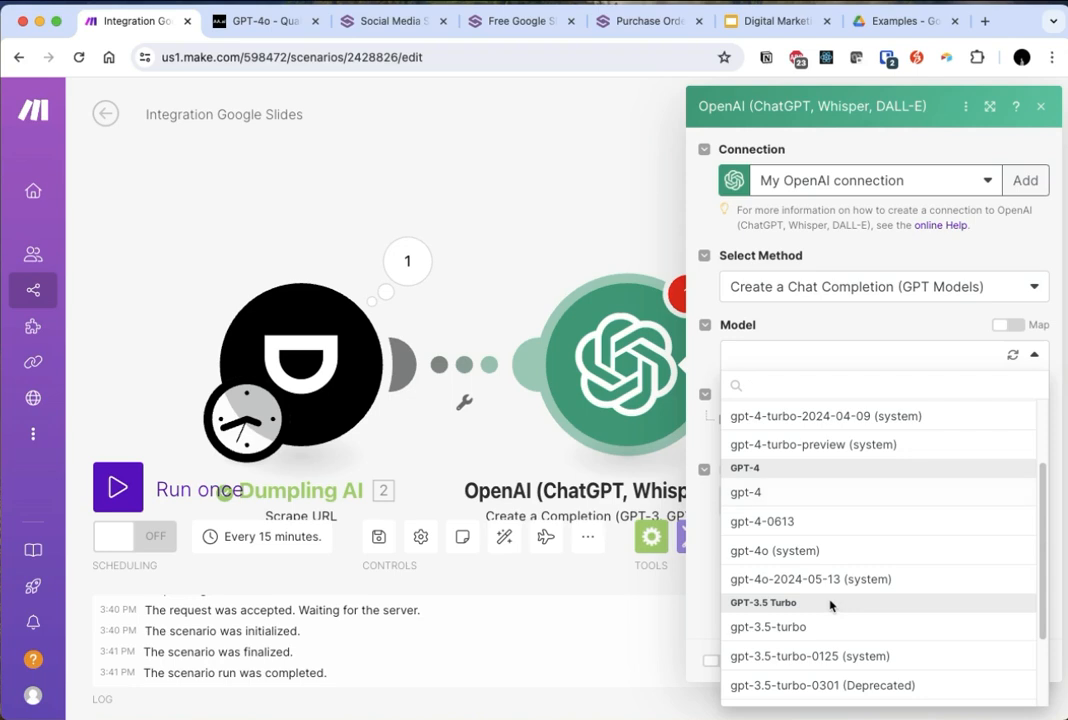
click(810, 551)
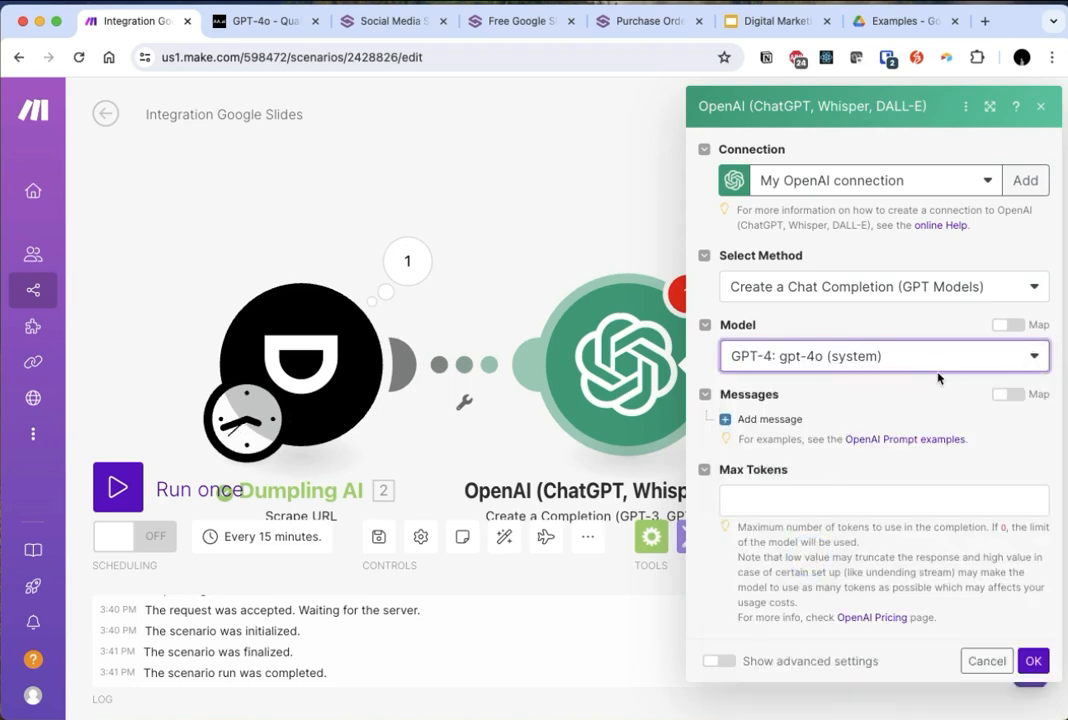
- Add a System message with the content "You wil help me draft a intro to a potential customer for our digital marketing agency"
click(770, 419)
click(811, 476)
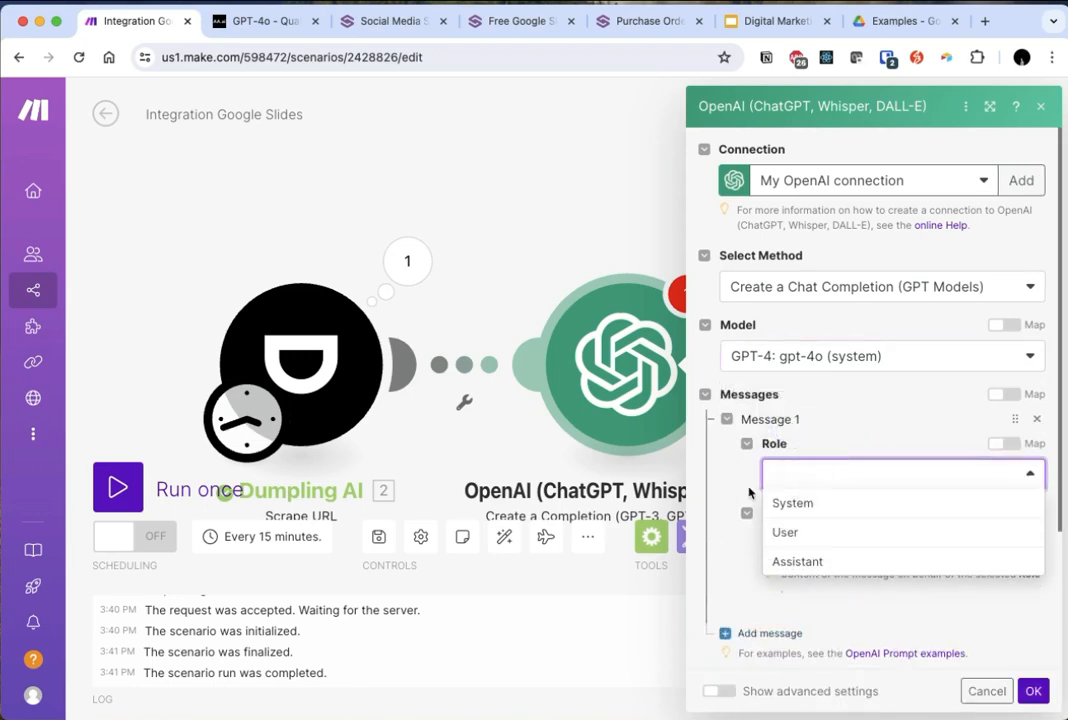
click(790, 503)
click(863, 541)
text(You wil help me)
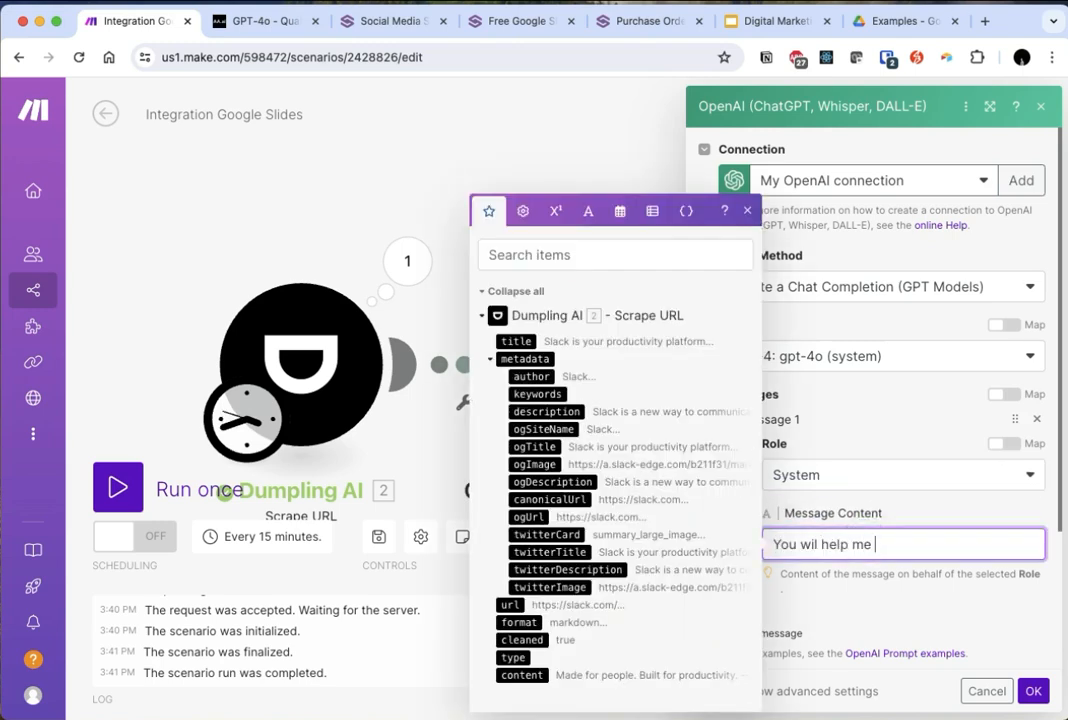
text( draft a intro)
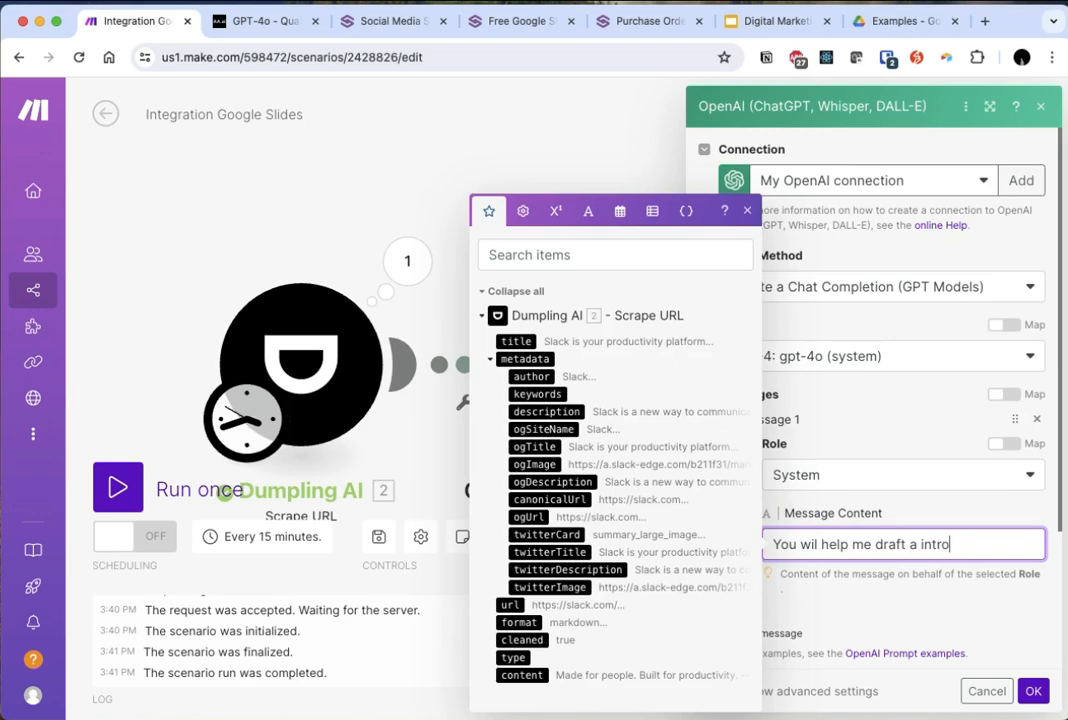
text( to a potential customer for our digita)
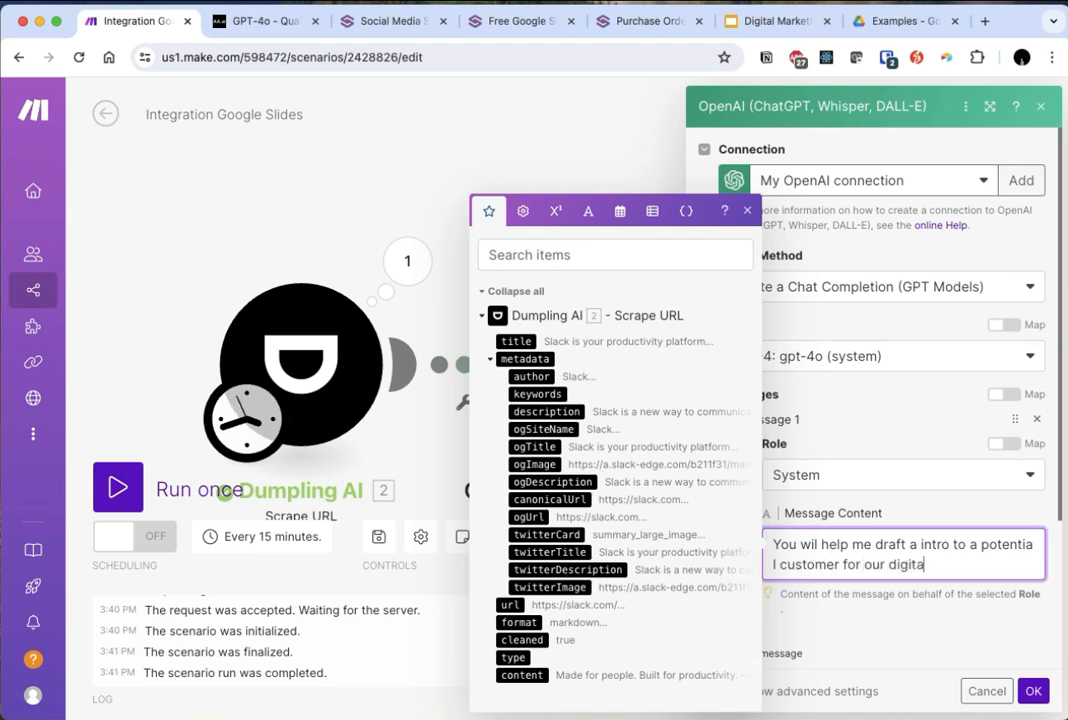
text(l marketing agency. Our digital marketinhg )
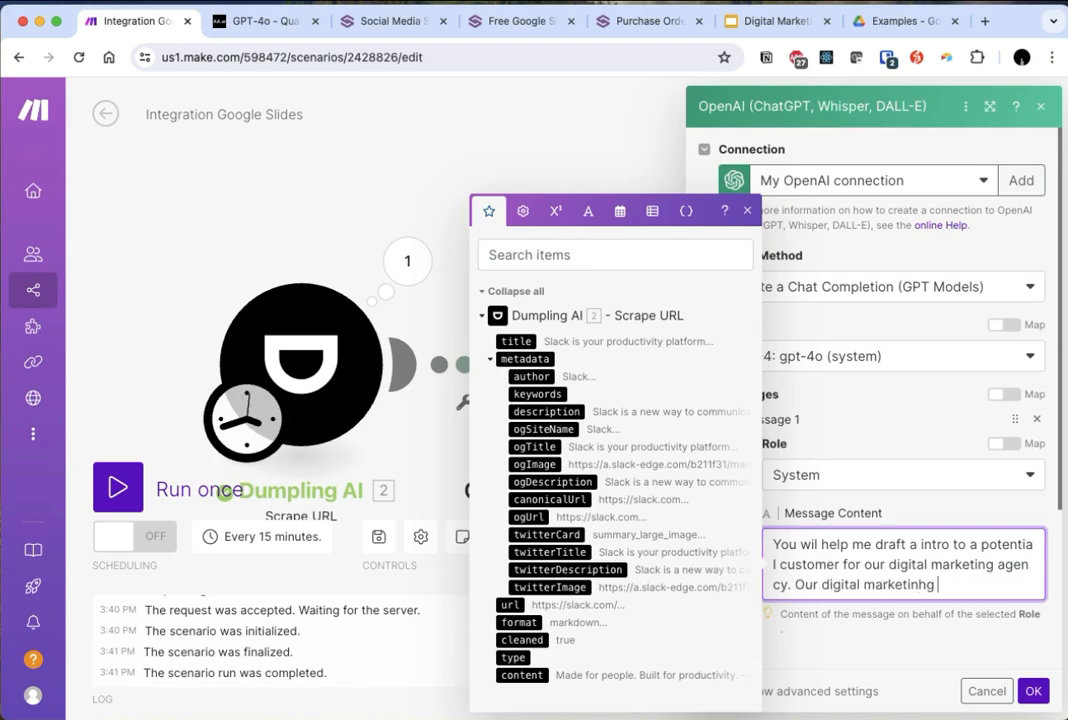
key(BackSpace)
key(BackSpace)
key(BackSpace)
text(g agency is called )
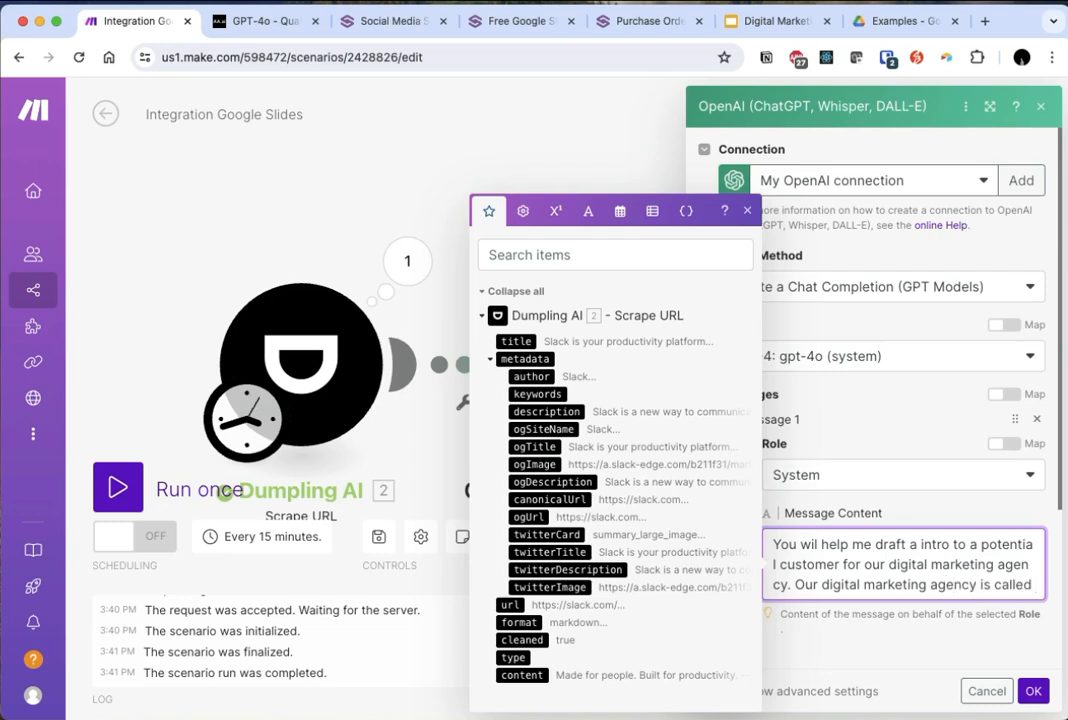
text(Dumpling Di)
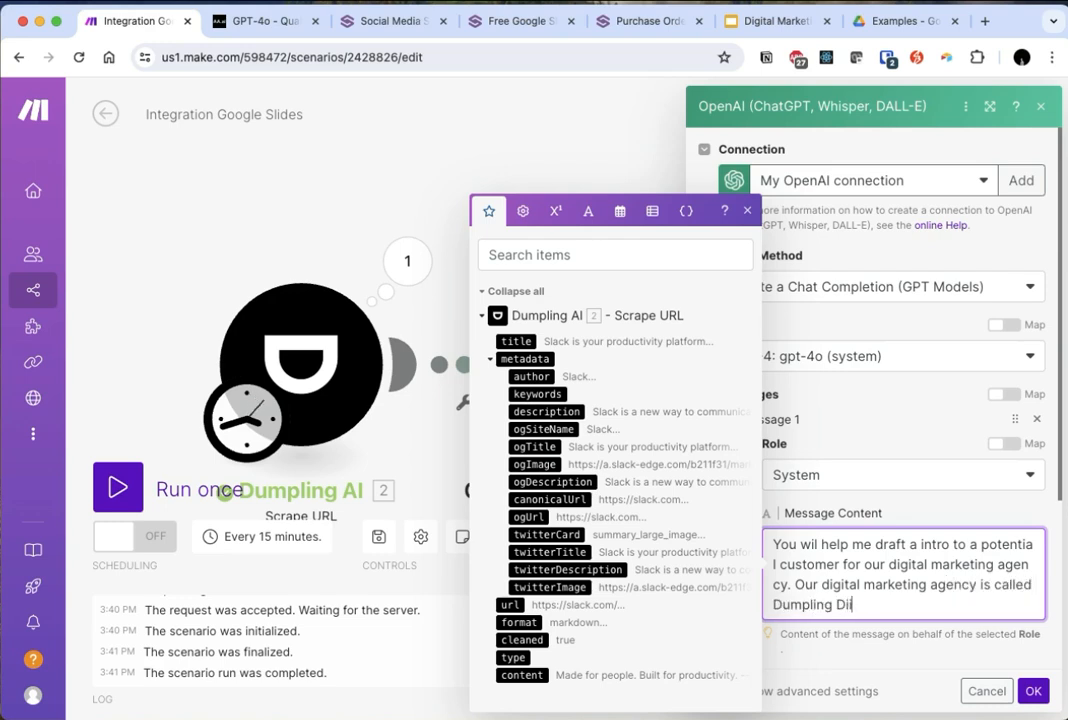
text(gital. We are eperienc)
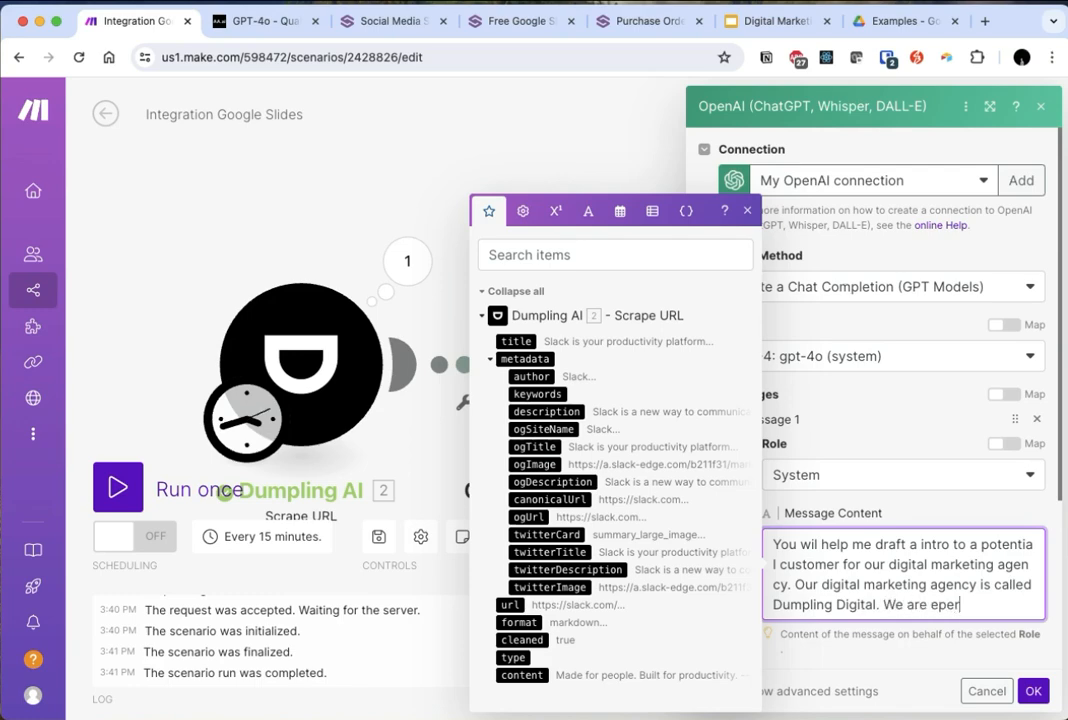
- Continue the system message with "Our digital marketing agency is called Dumpling Digital. We are experienced in working with startups and SaaS companies."
key(BackSpace)
key(BackSpace)
key(BackSpace)
key(BackSpace)
text(rienced in work)
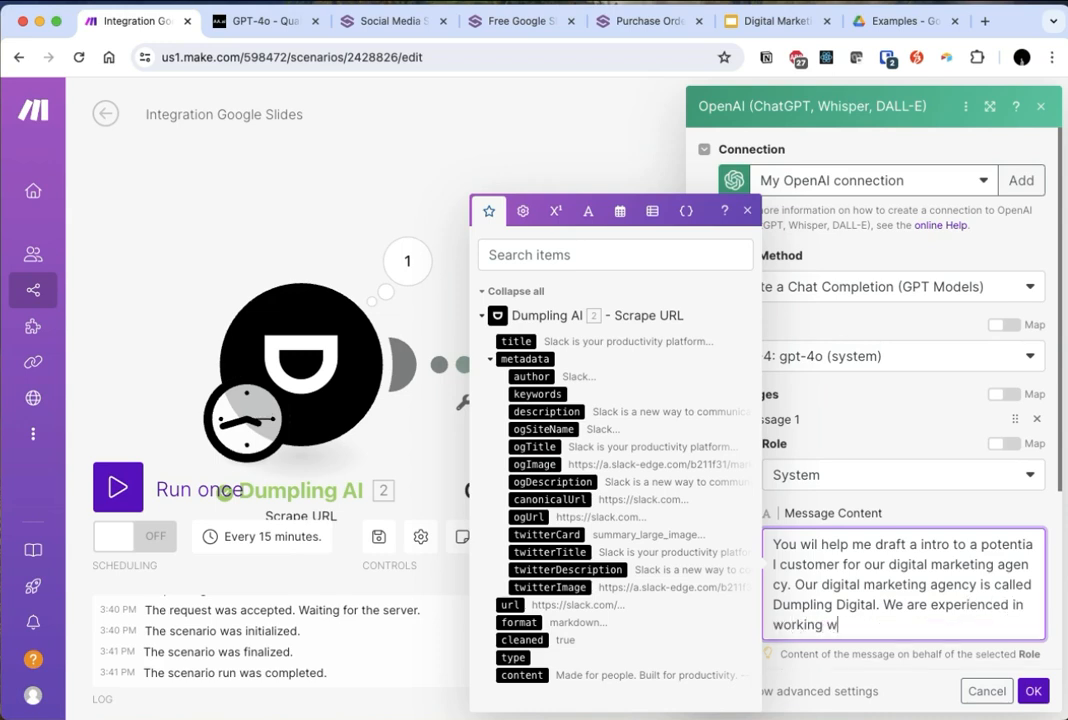
text(ing with startups and SaaS)
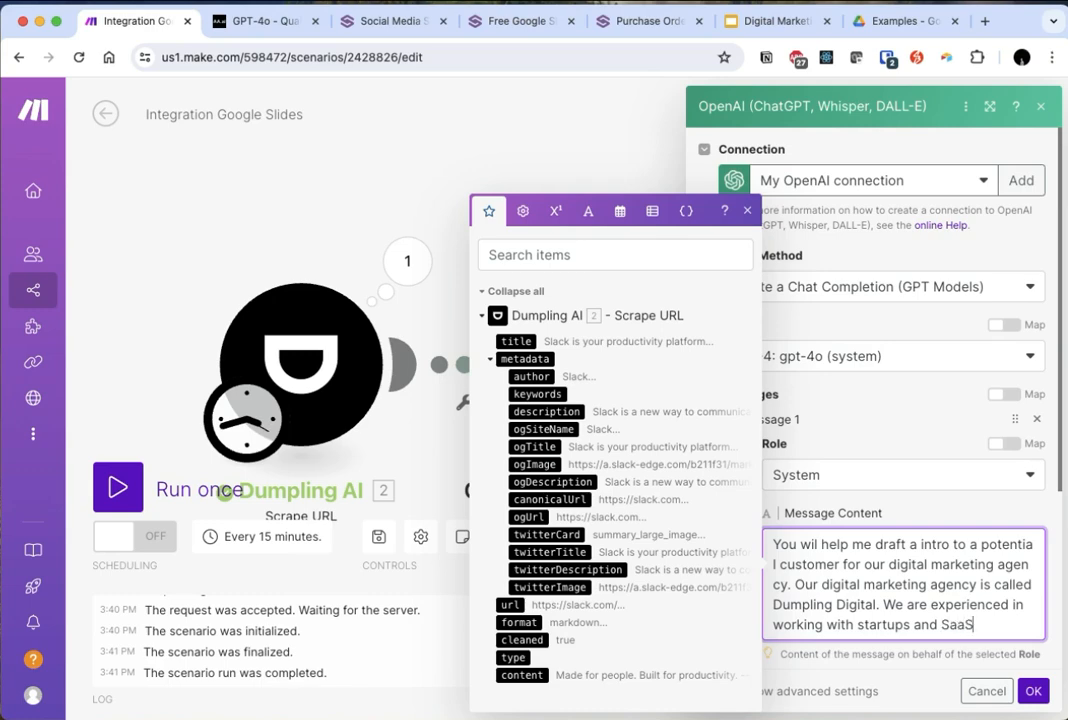
text( companies.)
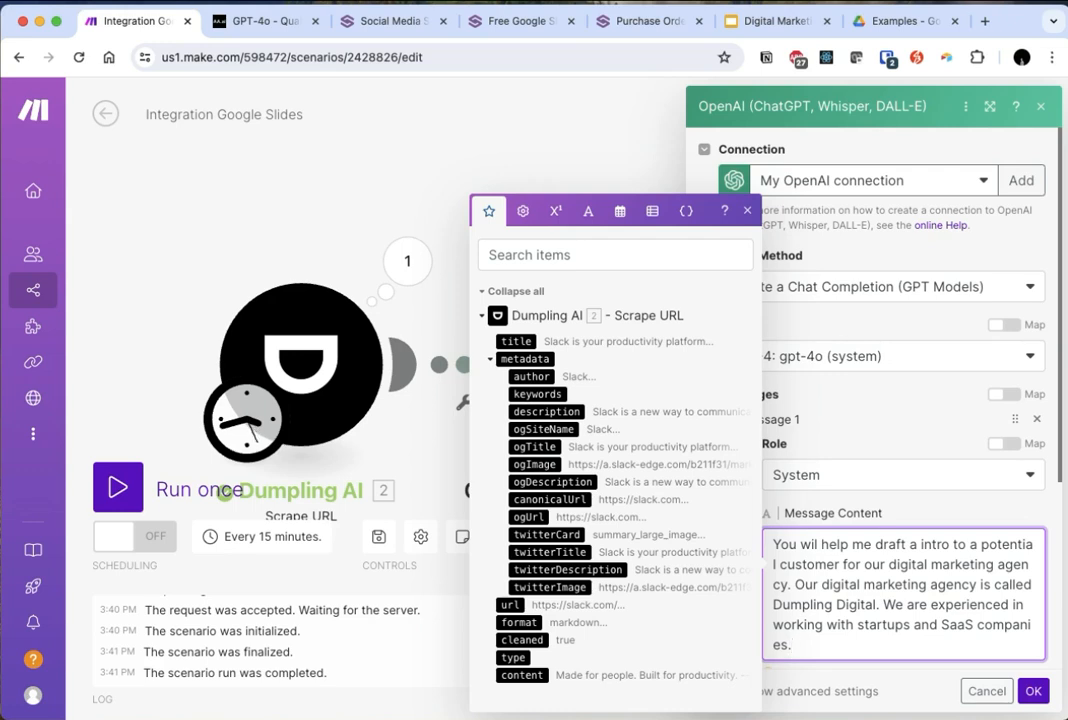
- Start a new paragraph in the system message: "The user will provide you with the potential customer's website, you will respond"
key(Return)
key(Return)
text(The user will provide you with the comp)
key(BackSpace)
key(BackSpace)
text(potential customer's website, you will respond)
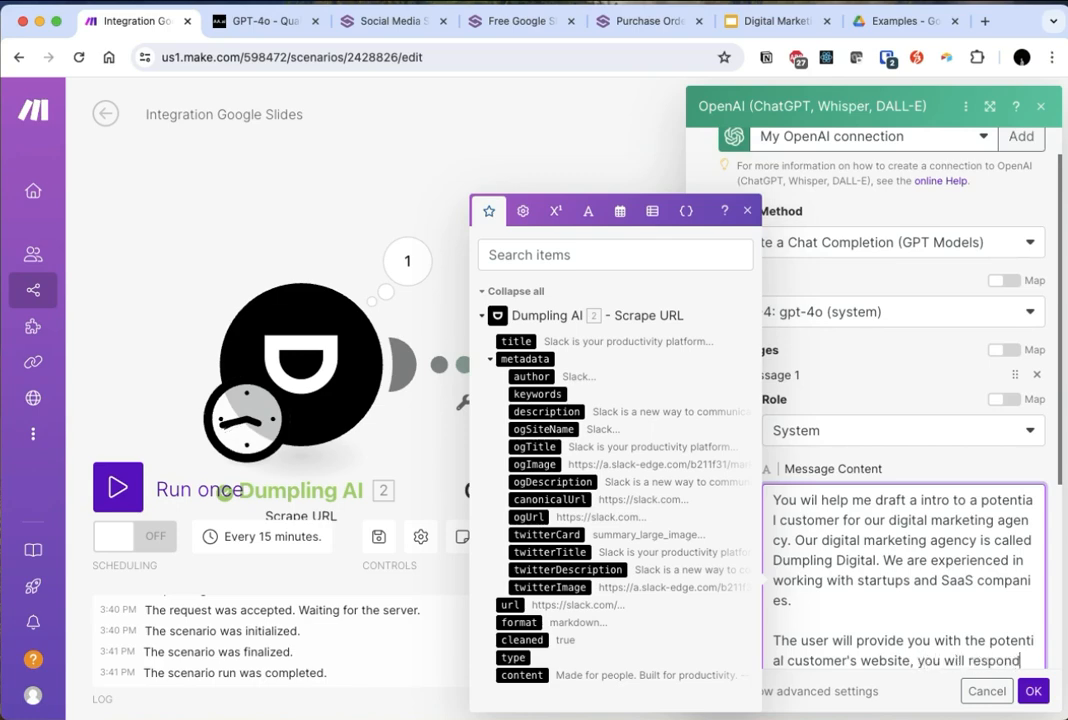
text( with a custom intro pa)
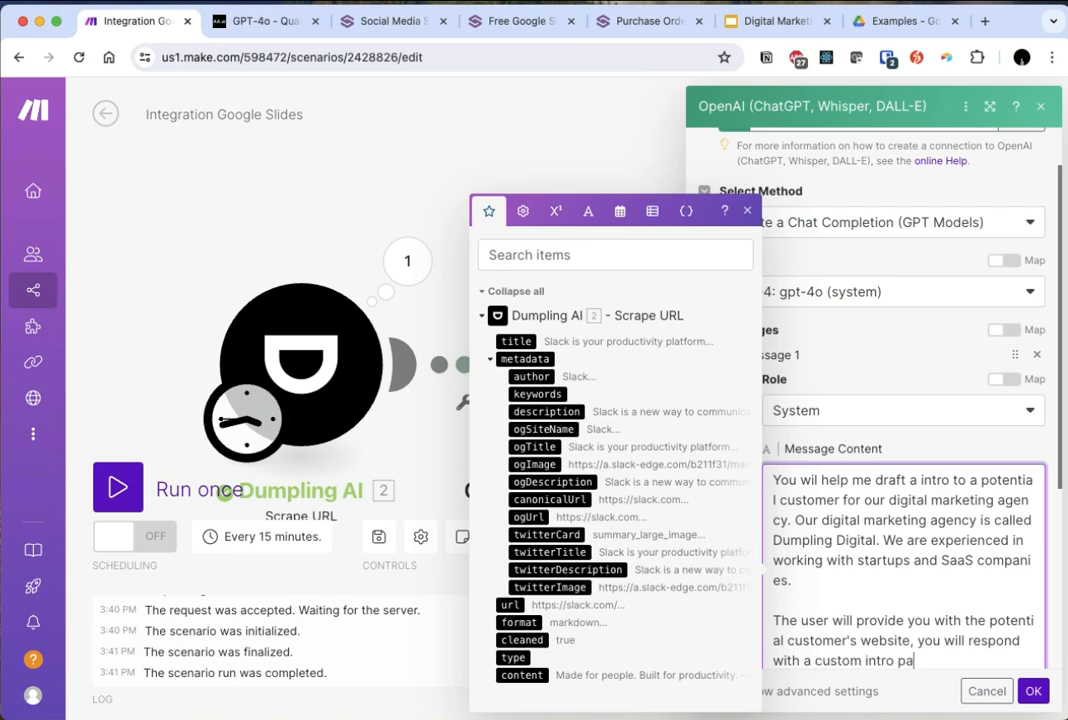
text(ragraph highlighting whi)
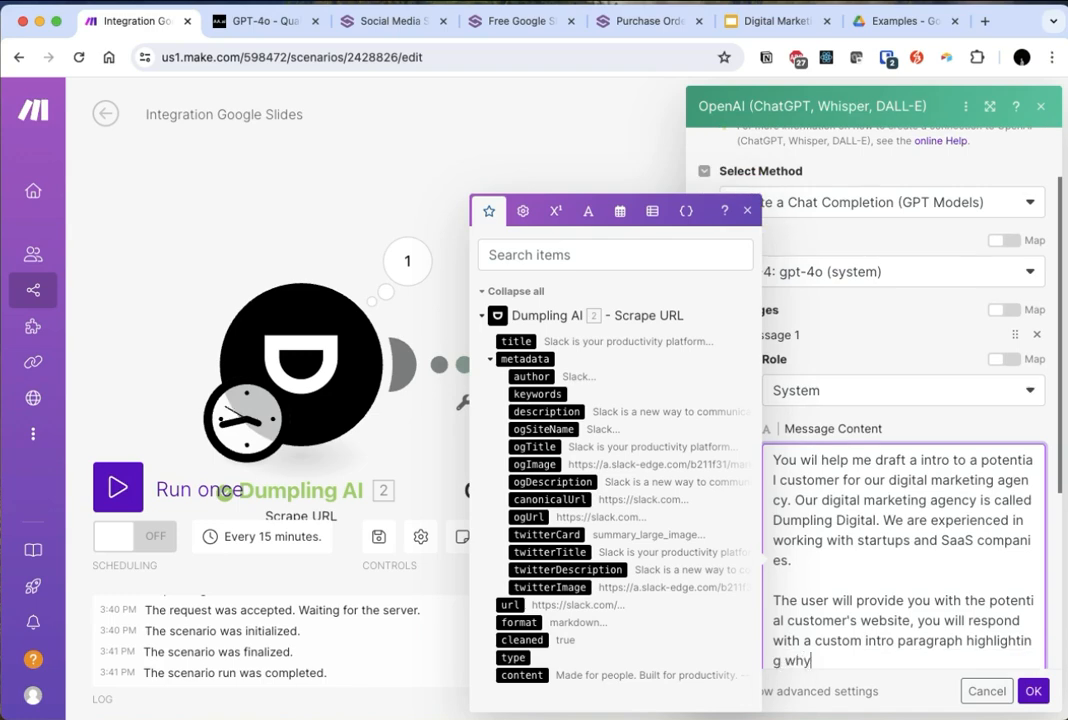
text( Dumpling Digital is the right agency for)
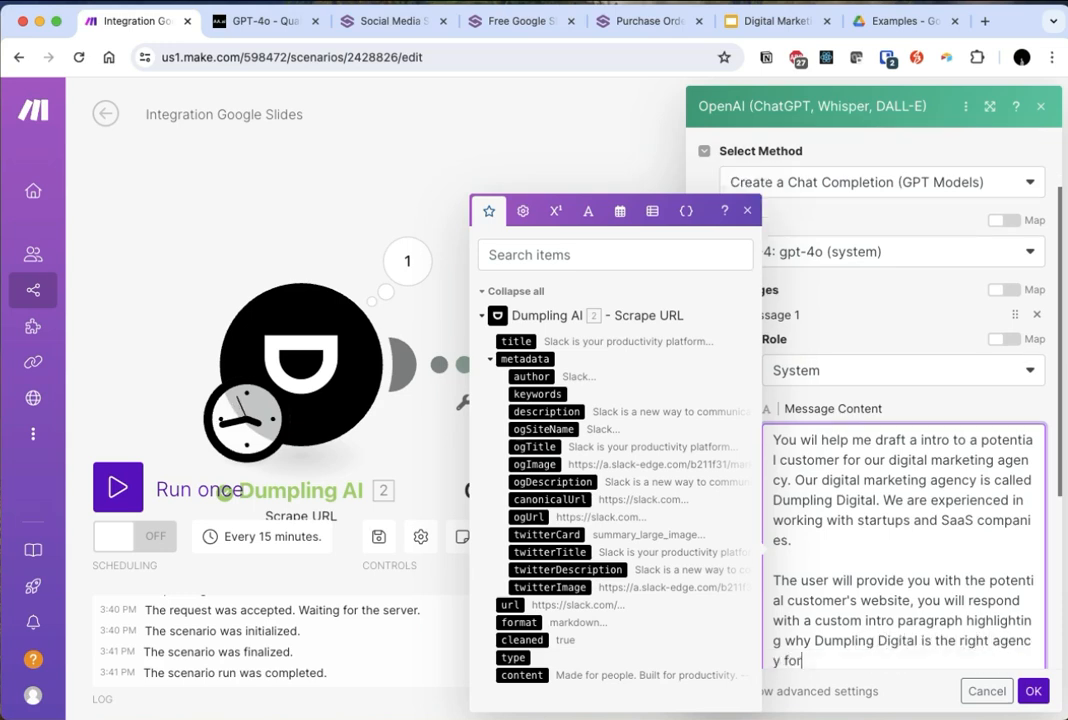
text( theym to)
- Complete the system message with "with a custom intro paragraph highlighting why Dumpling Digital is the right agency for them to work with."
key(BackSpace)
key(BackSpace)
text(m to work with.)
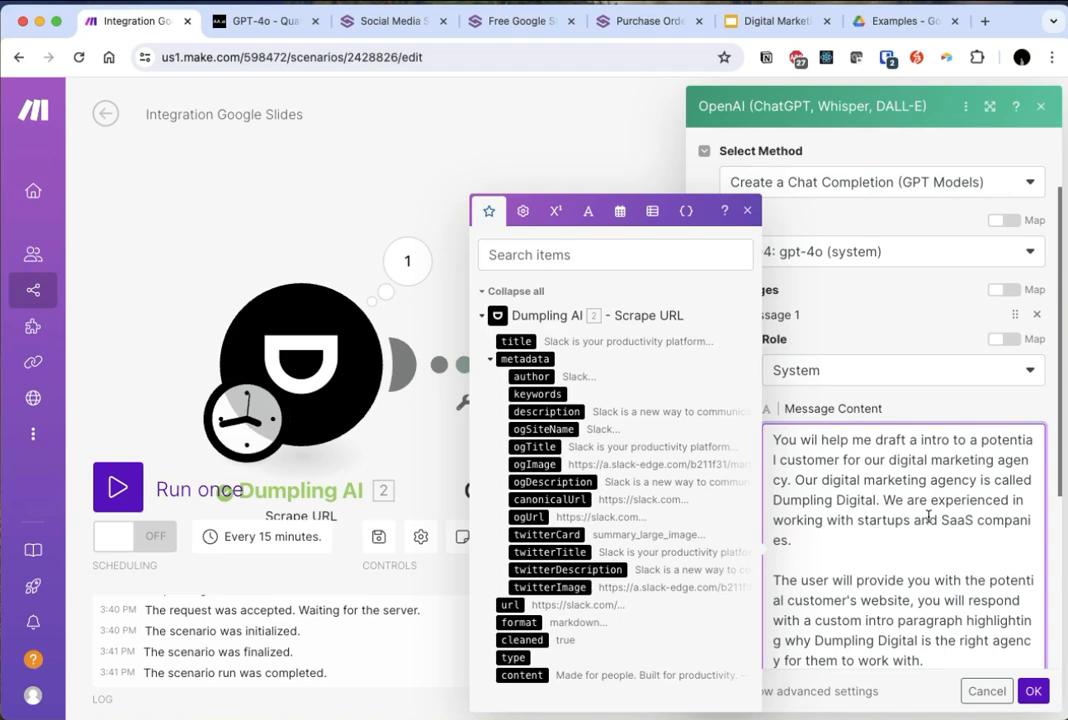
- Add a second message with the User role and map Dumpling AI's content output as its message content
scroll(928, 517, down, 3)
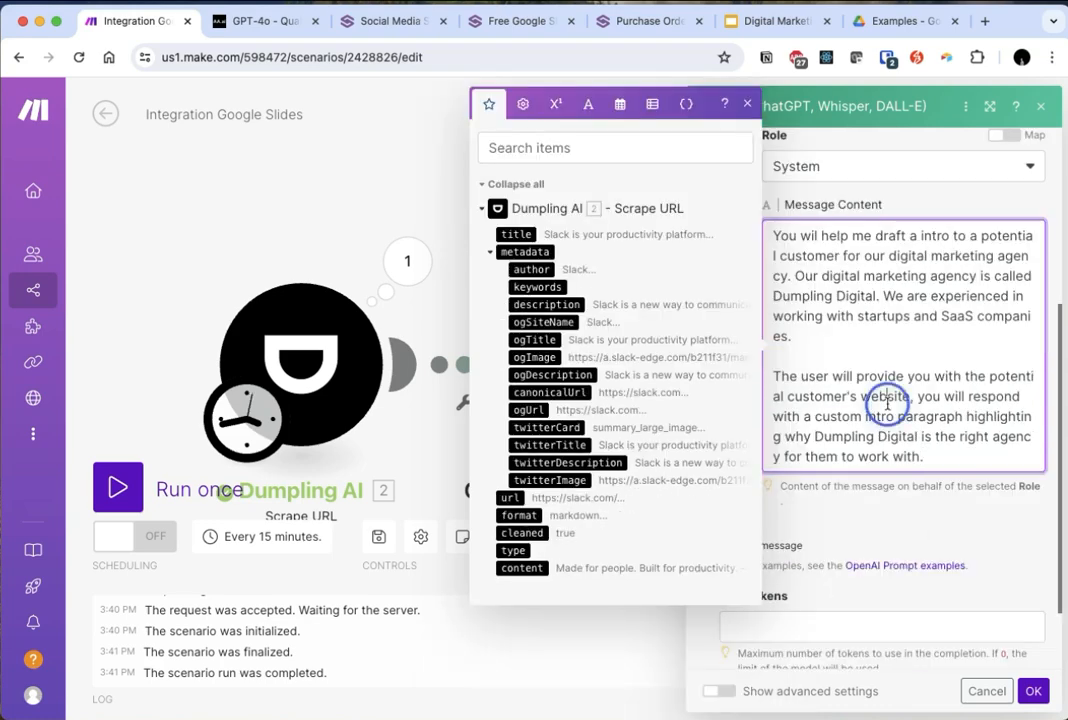
click(765, 568)
click(832, 598)
click(822, 624)
click(830, 650)
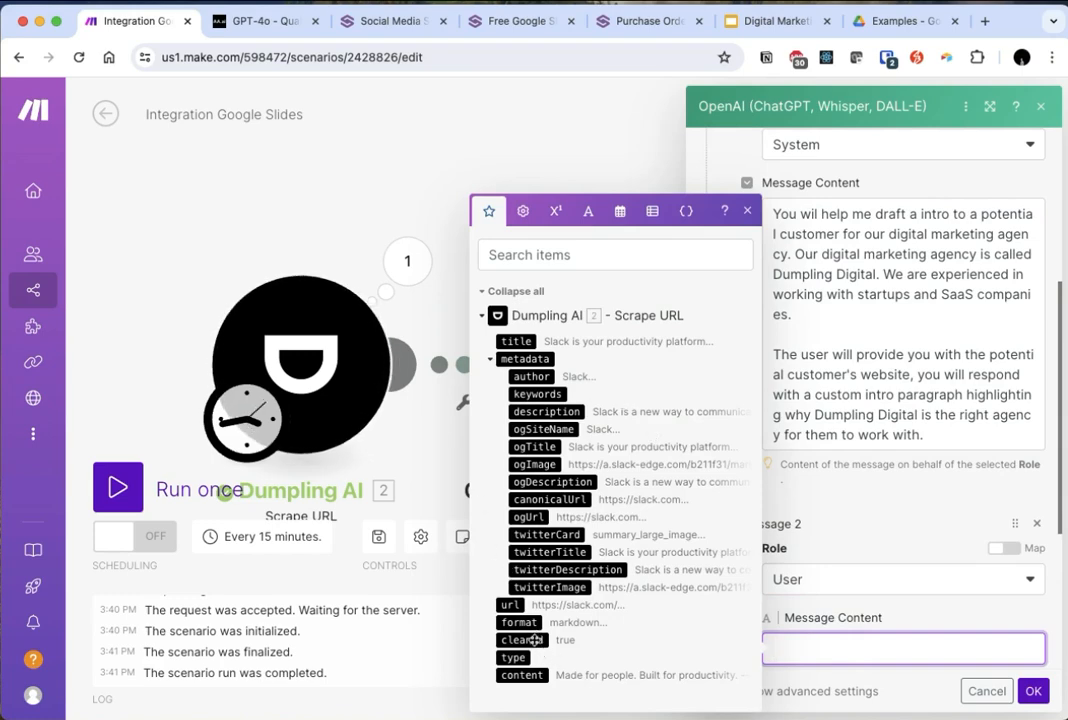
click(537, 677)
click(918, 620)
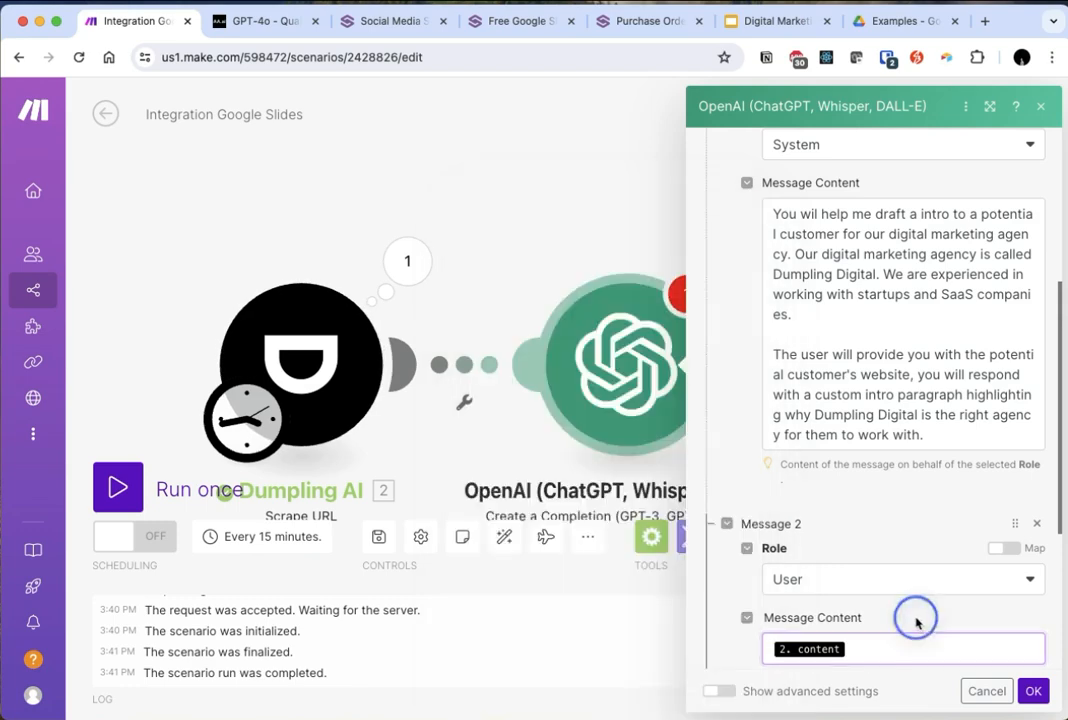
- Insert Dumpling AI's title output on its own line above the content in the User message
scroll(916, 622, down, 5)
click(898, 368)
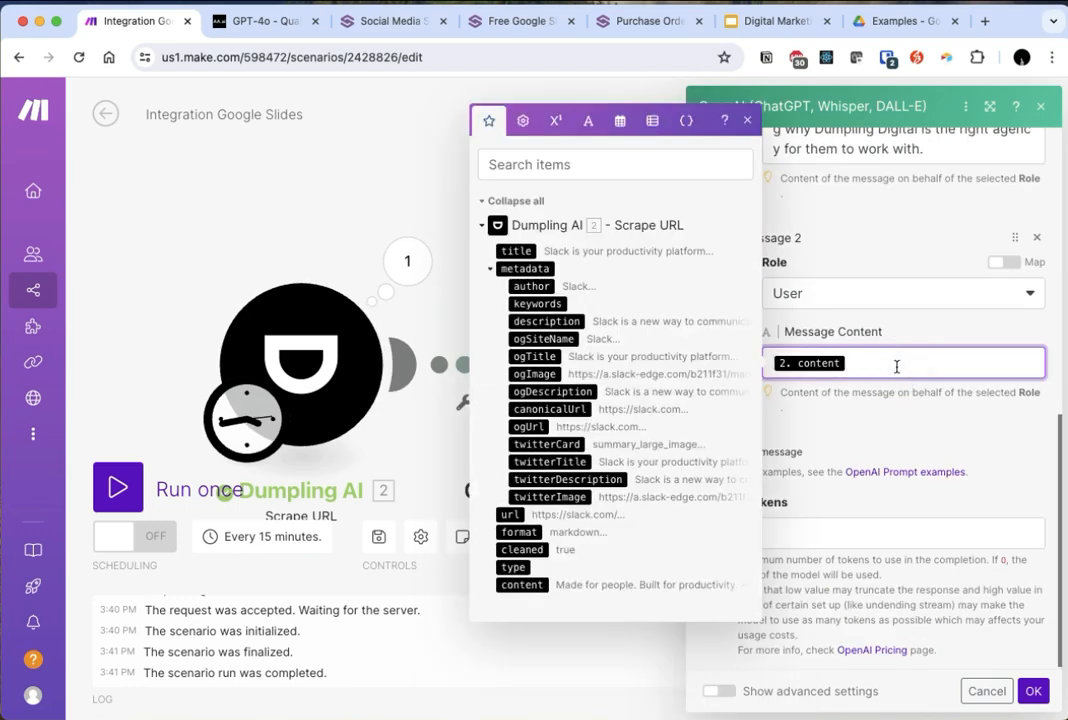
key(Return)
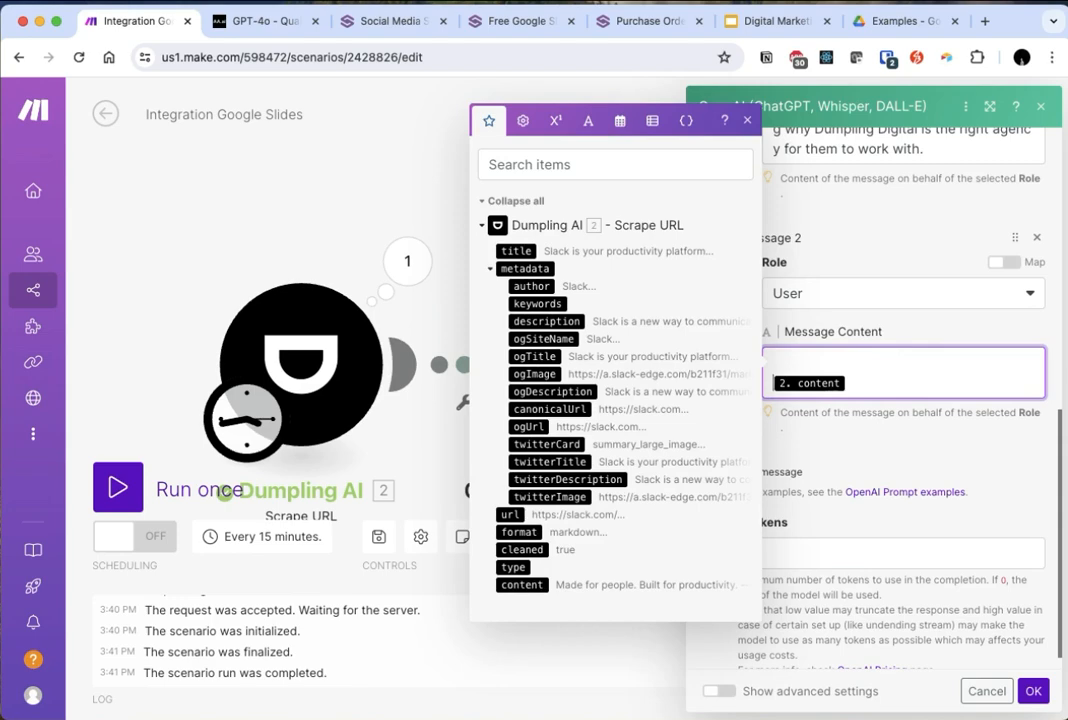
click(540, 252)
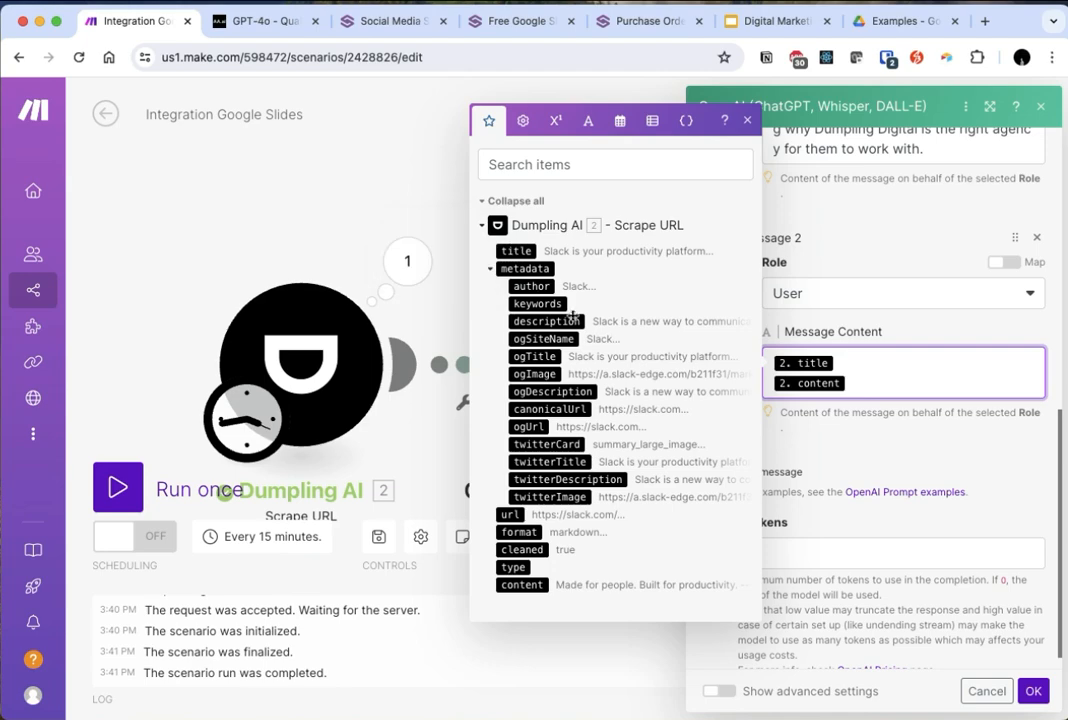
click(911, 417)
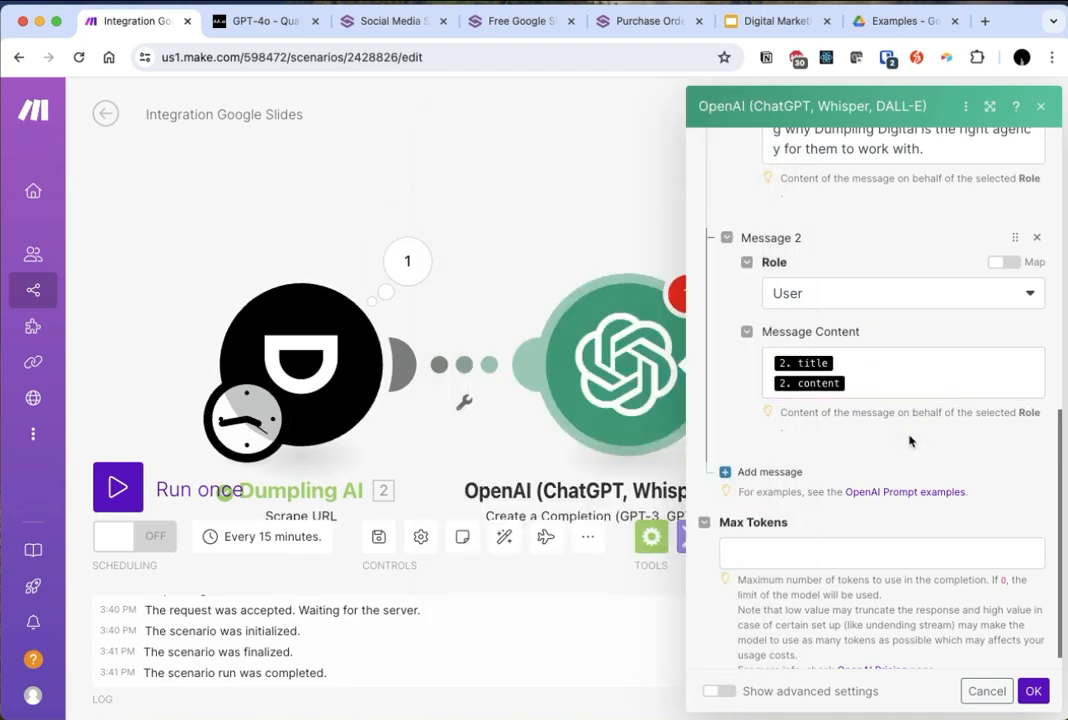
- Set Max Tokens to 1000 and save the OpenAI module's settings
click(887, 552)
text(1000)
click(1033, 506)
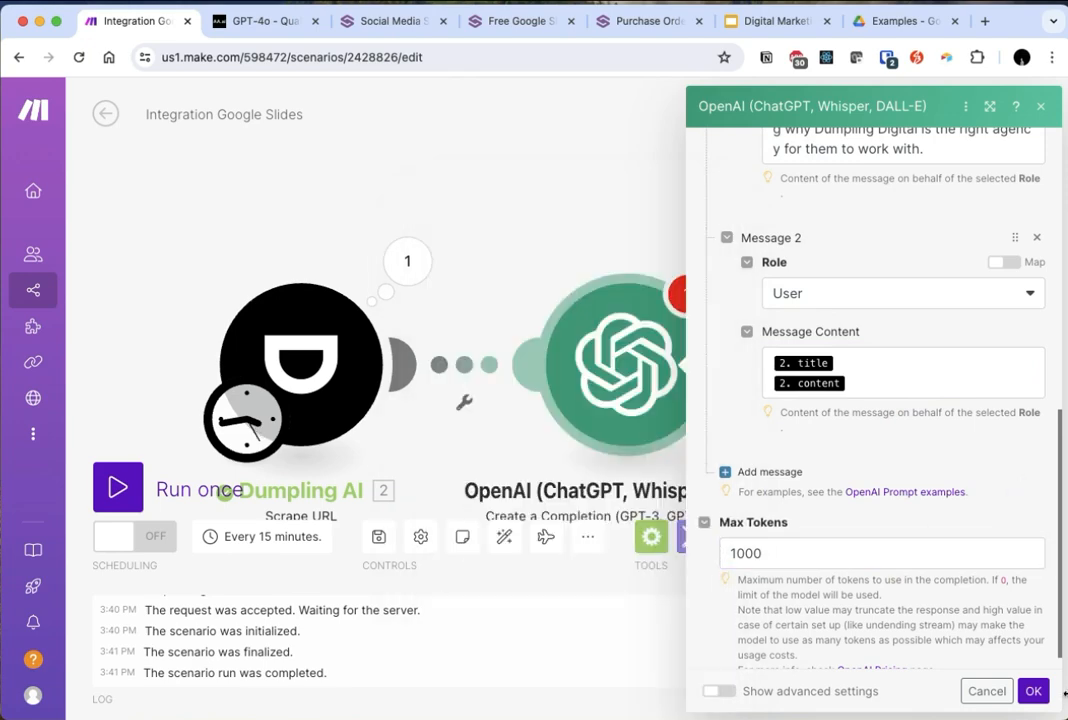
click(1033, 691)
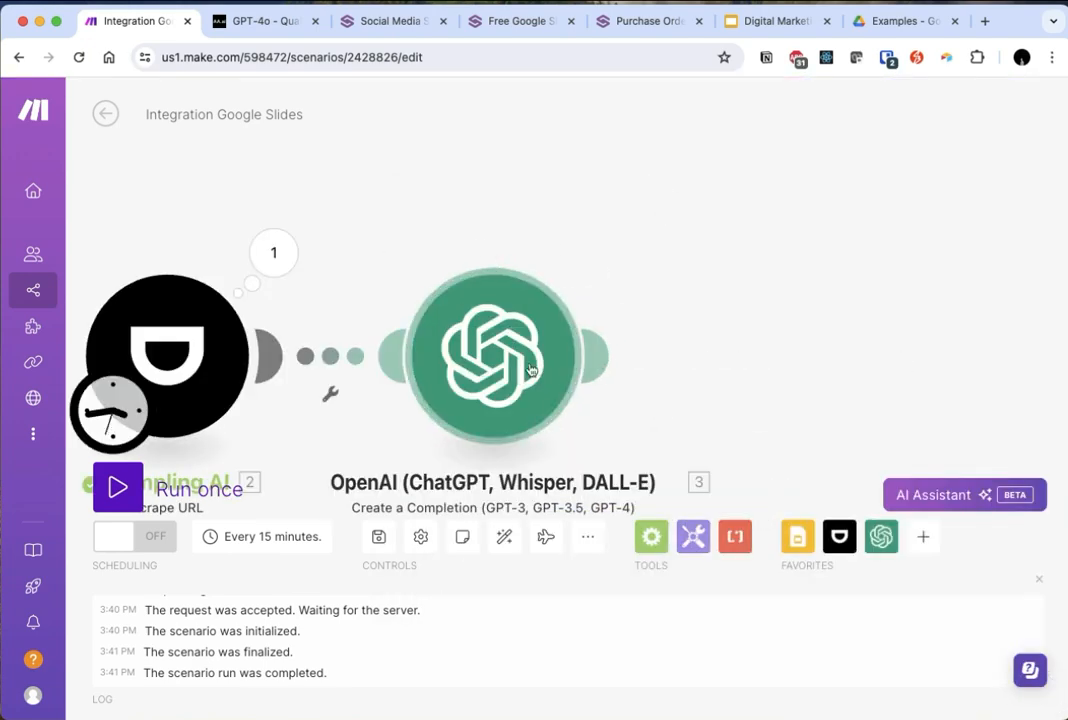
- Add a Google Slides Create a Presentation From a Template module after the OpenAI module
drag(675, 281, 598, 260)
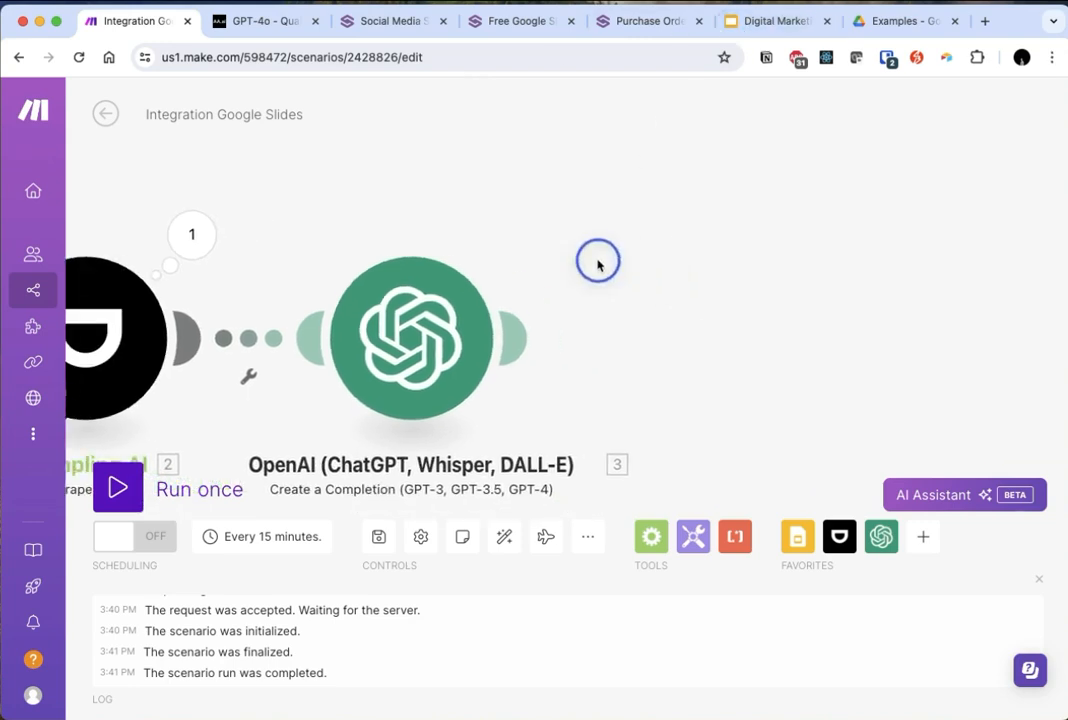
click(522, 345)
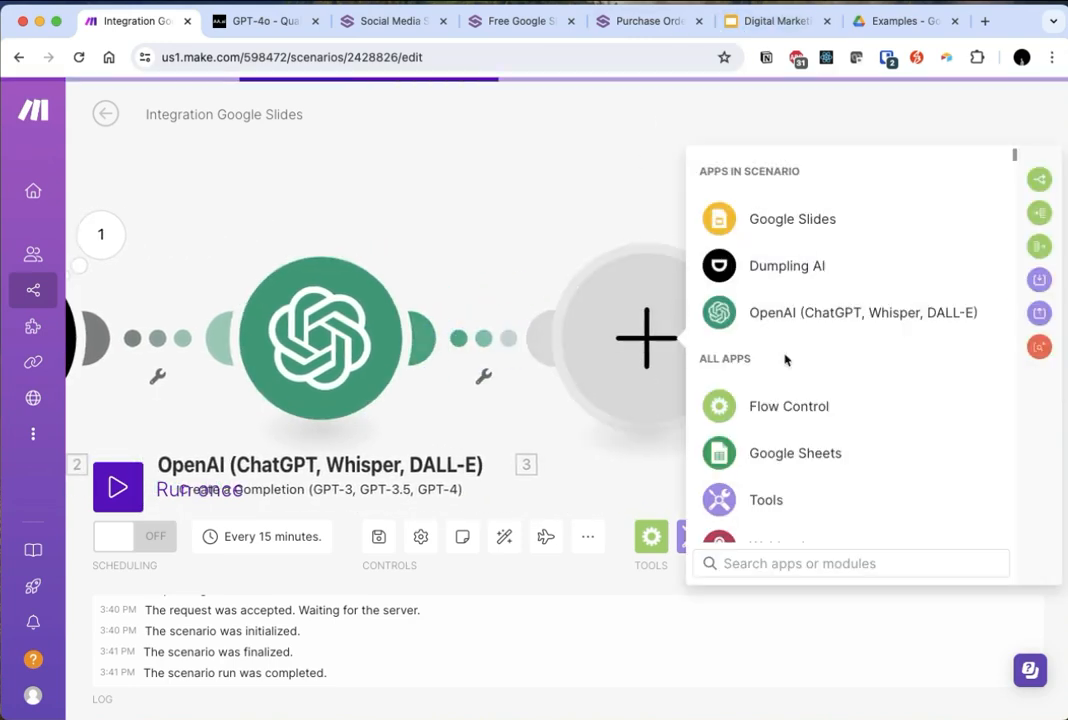
click(763, 222)
text(template)
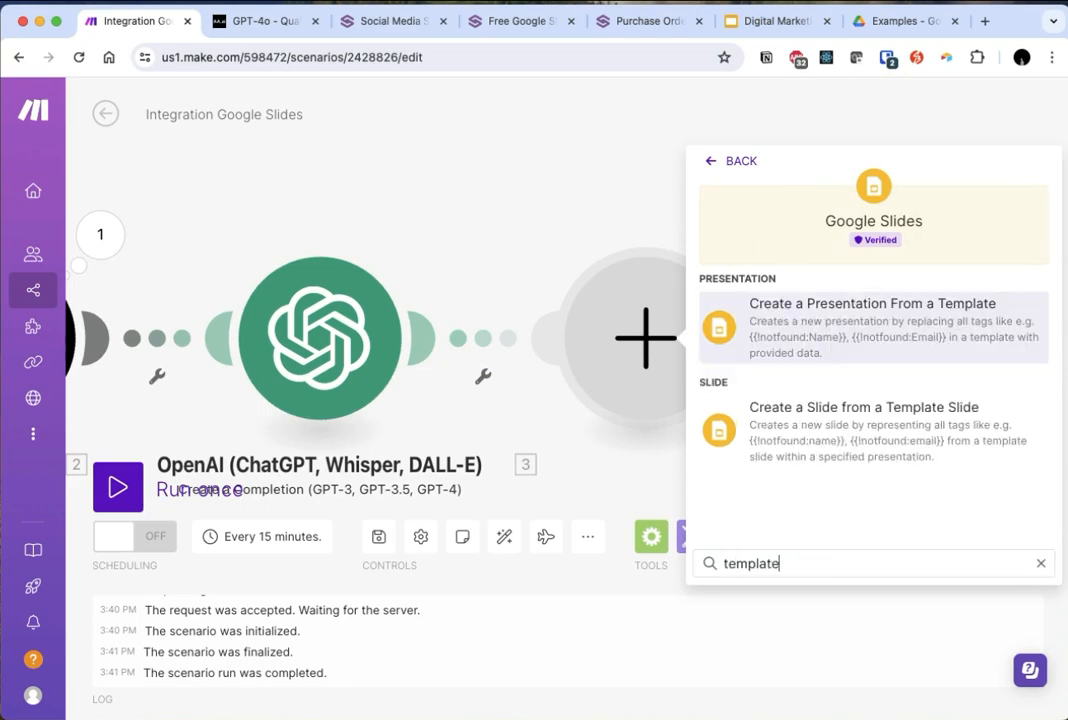
click(877, 308)
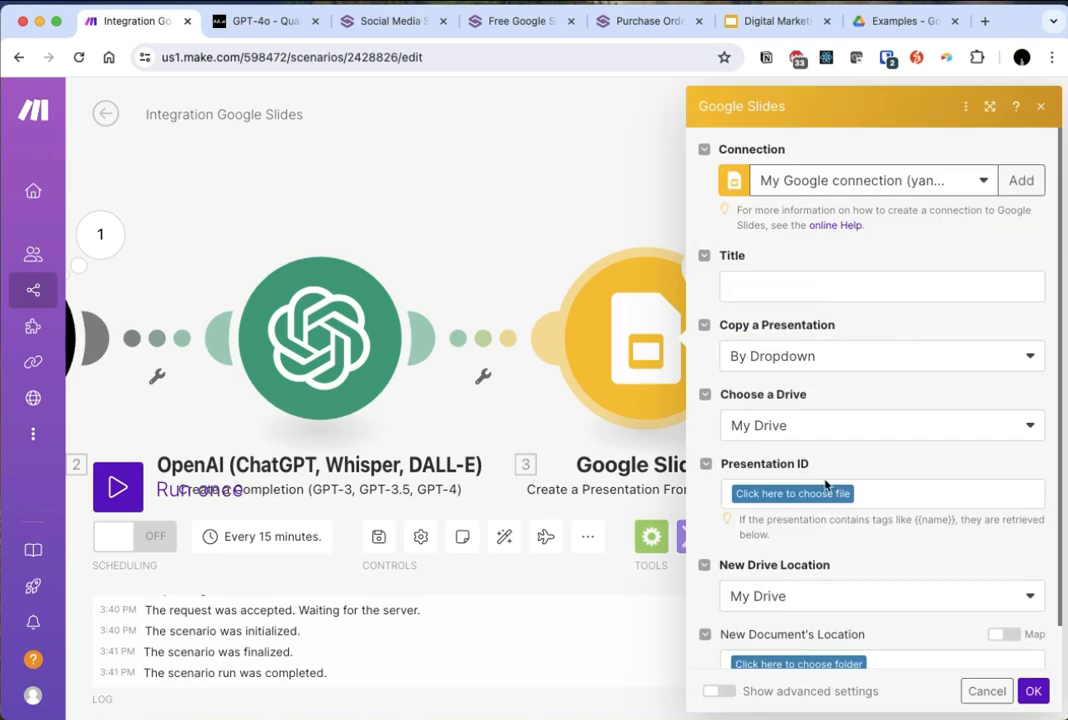
- Choose Digital Marketing Strategy Template as the presentation to copy and Examples as the new document's folder
click(800, 494)
text(digital market)
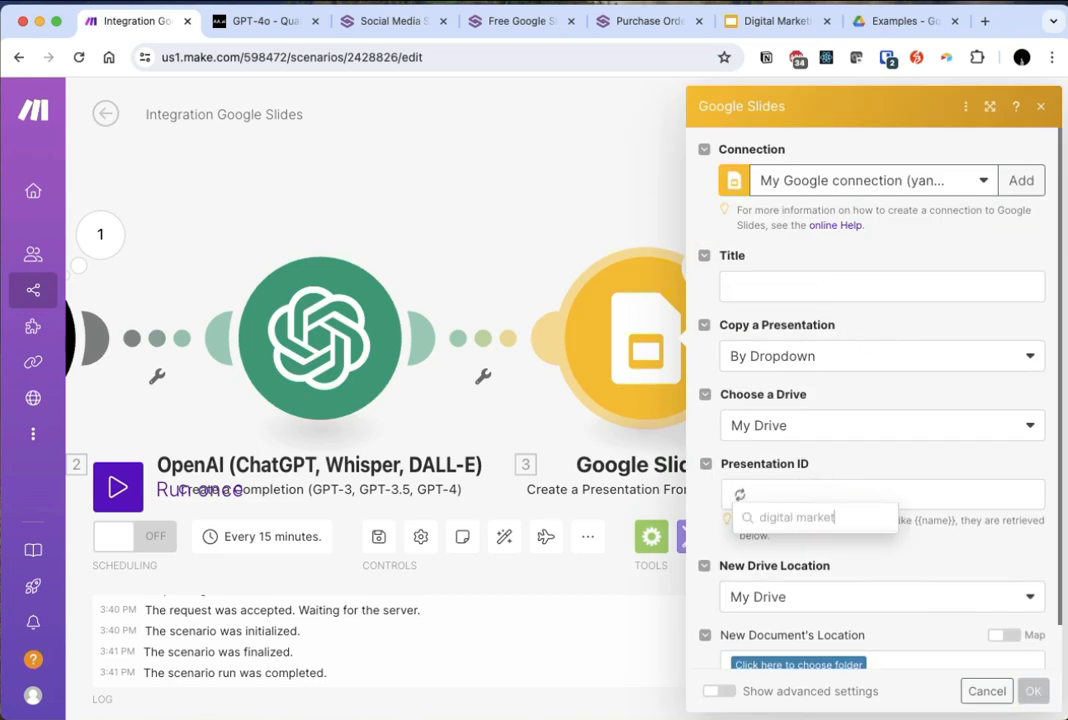
click(799, 577)
scroll(840, 556, down, 2)
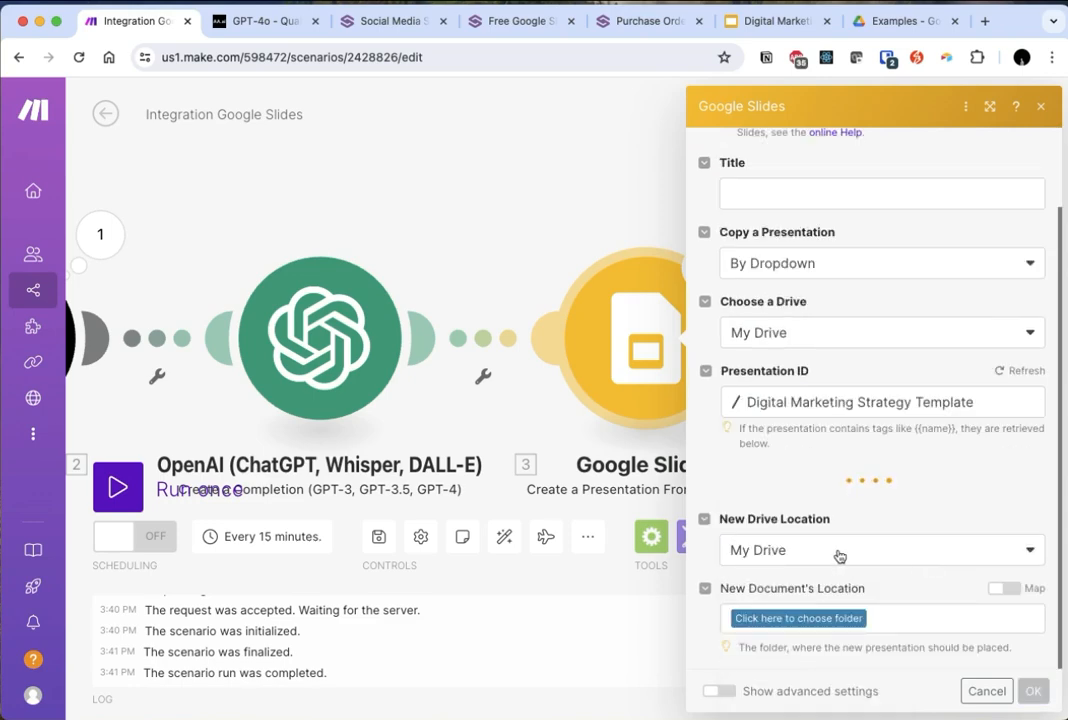
click(815, 619)
text(ple)
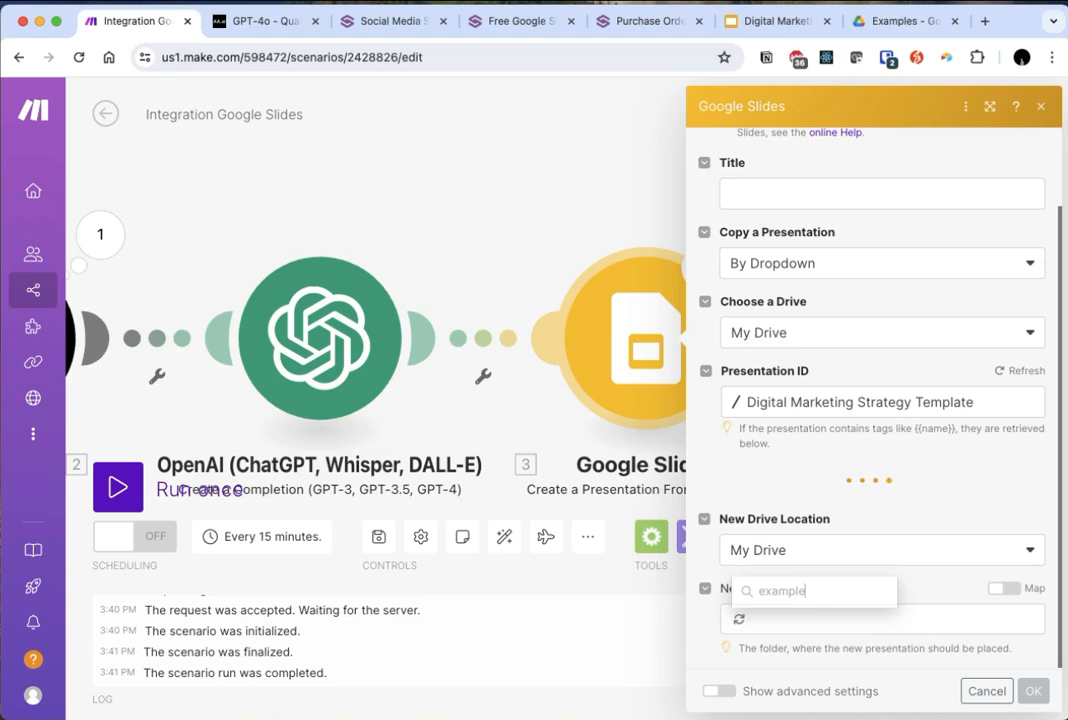
click(820, 514)
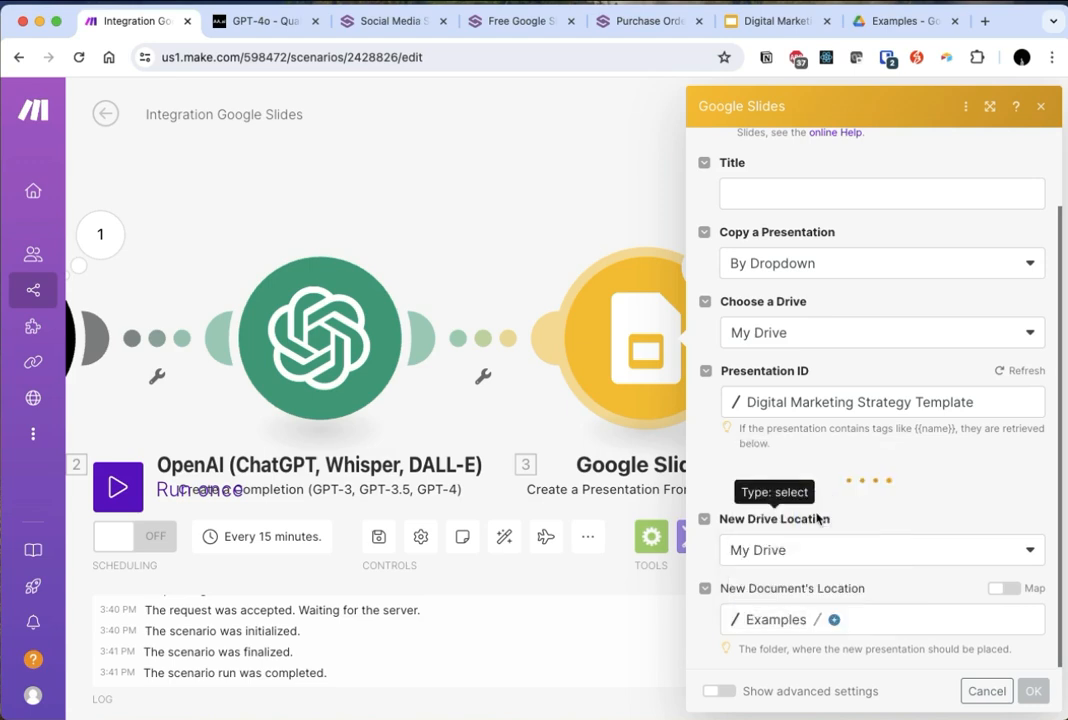
- Set the template's company_name value to OpenAI
scroll(949, 516, down, 3)
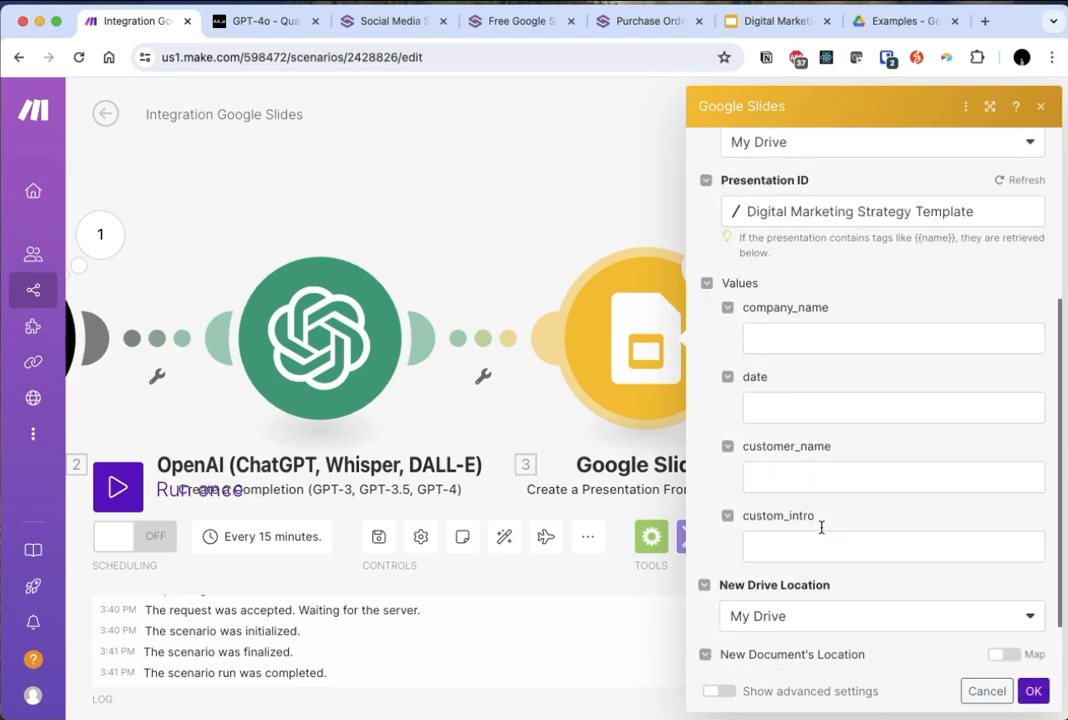
click(840, 341)
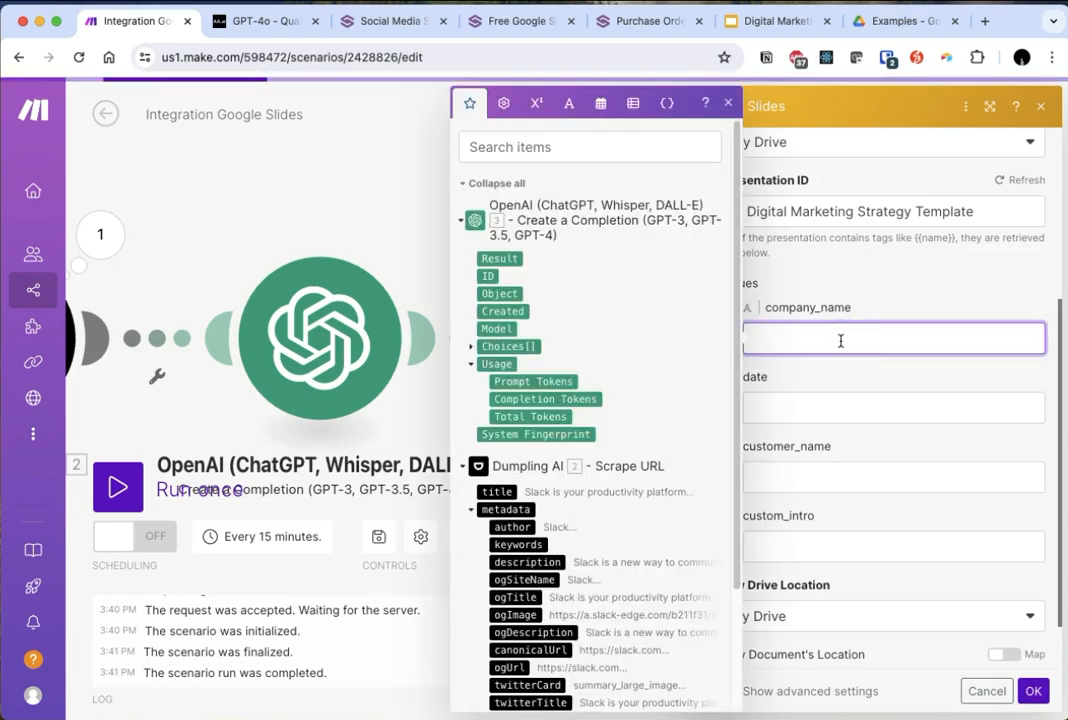
text(OpenAI)
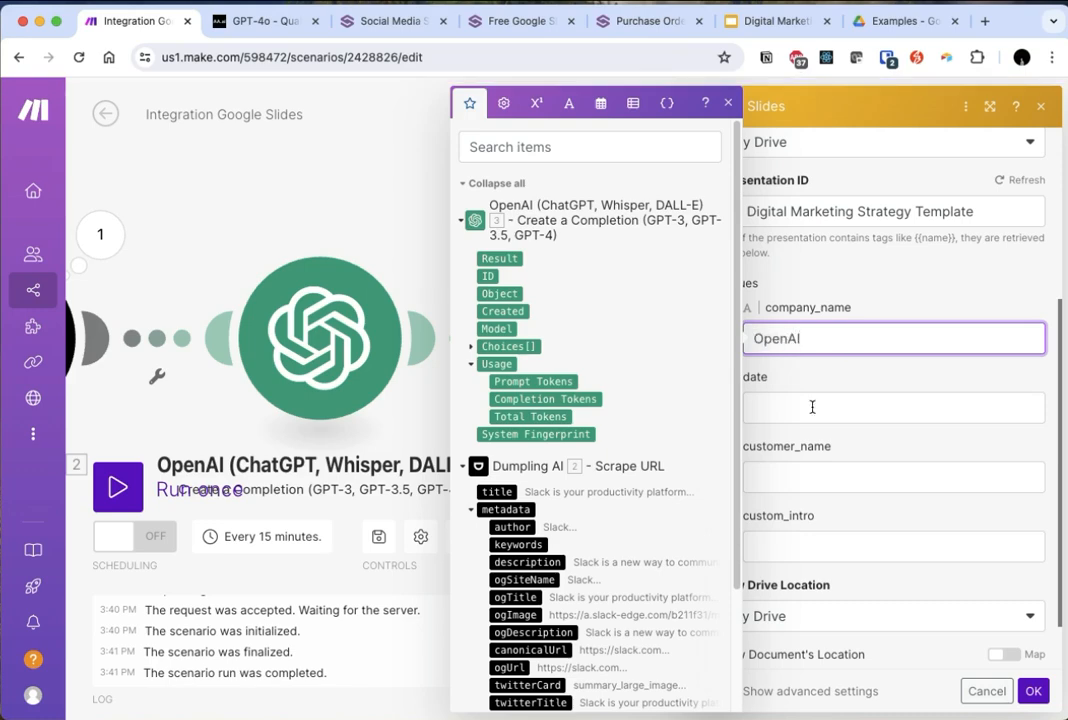
- Set the template's date value to the text "example date"
click(808, 408)
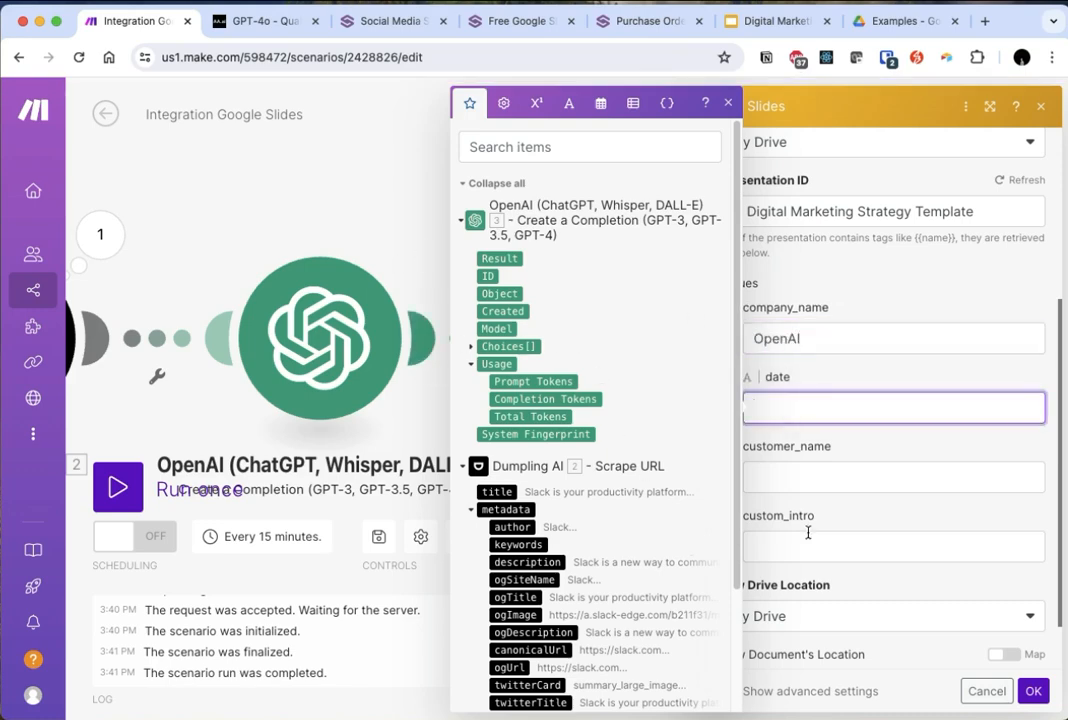
scroll(533, 328, down, 3)
scroll(533, 328, up, 3)
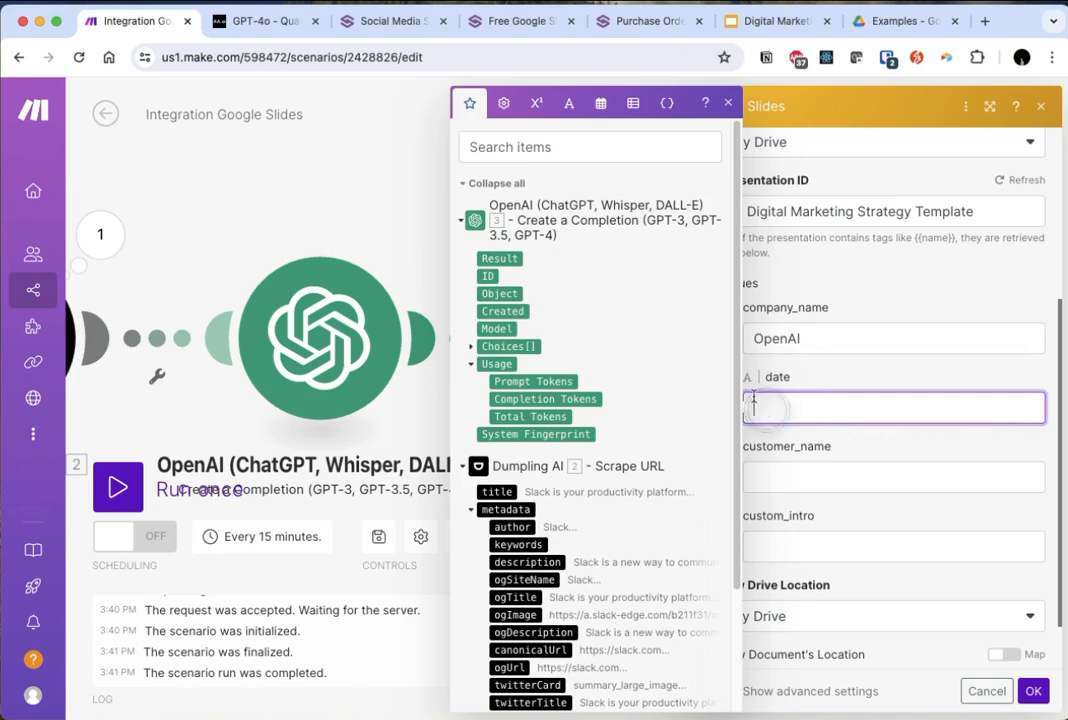
click(598, 103)
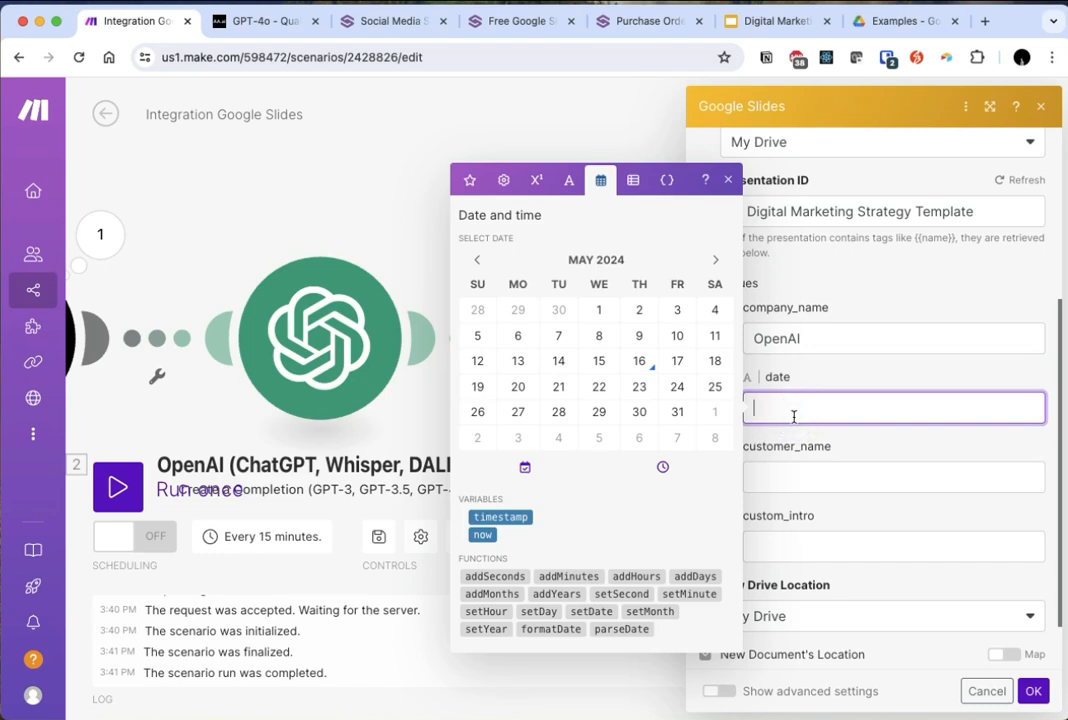
text(example date)
- Set the company_name value to Slack and enter the customer's first name as customer_name
click(818, 475)
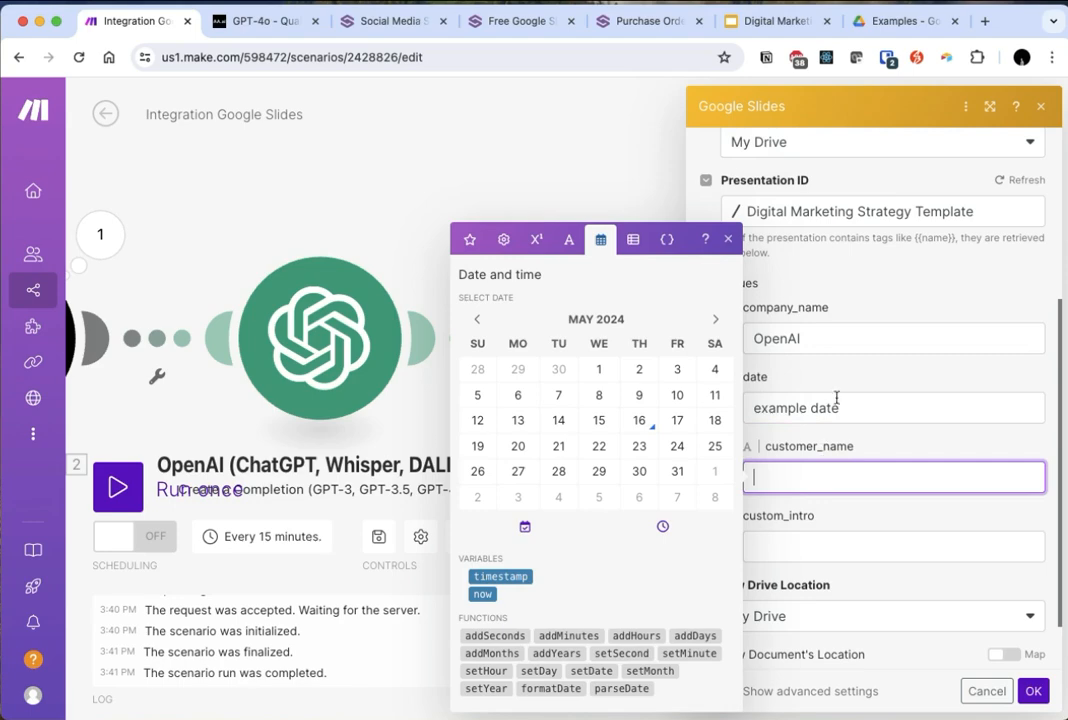
click(830, 338)
double_click(830, 338)
text(Slack)
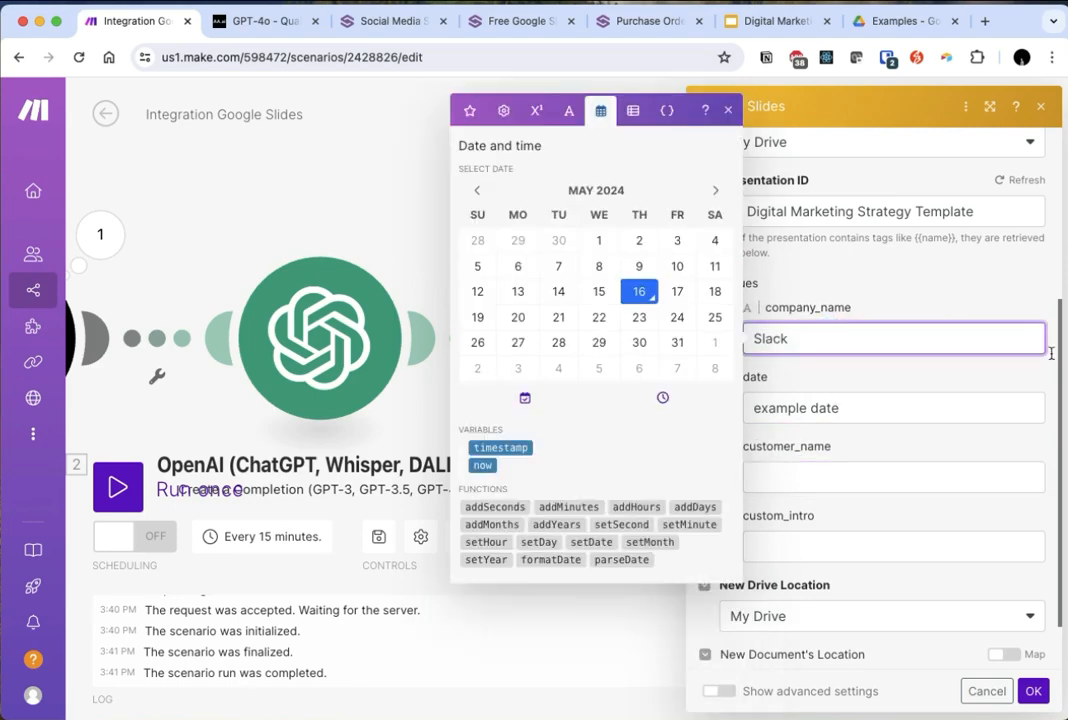
click(932, 487)
text(Stewe)
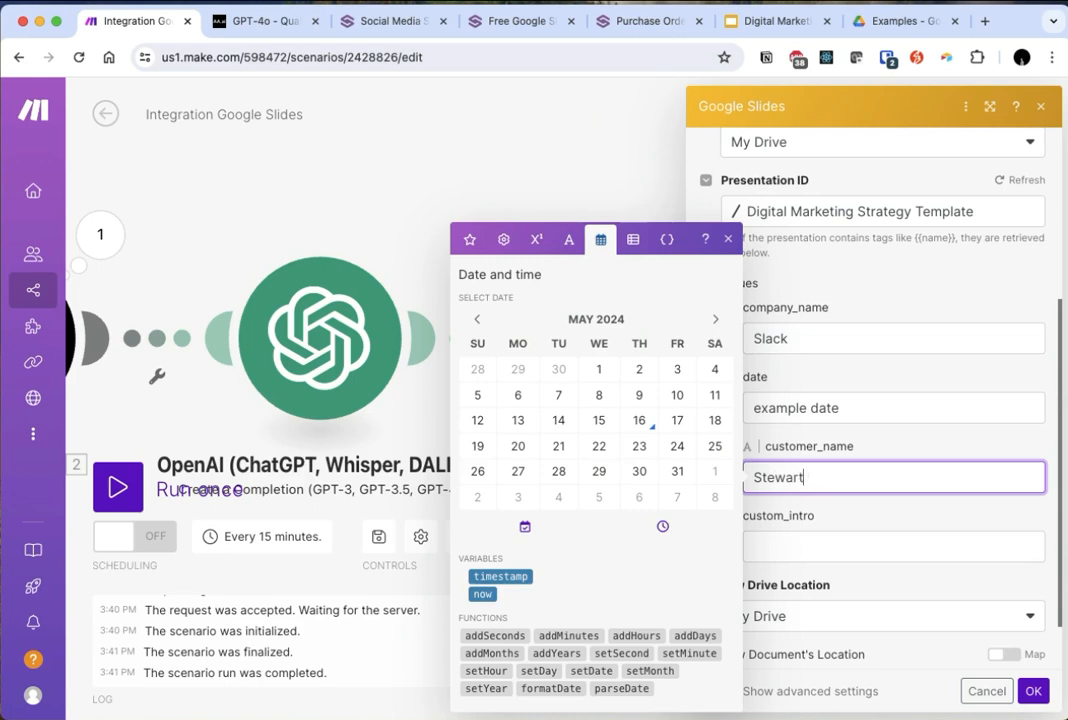
- Map the Result output of the OpenAI completion module to the template's custom_intro value
click(957, 540)
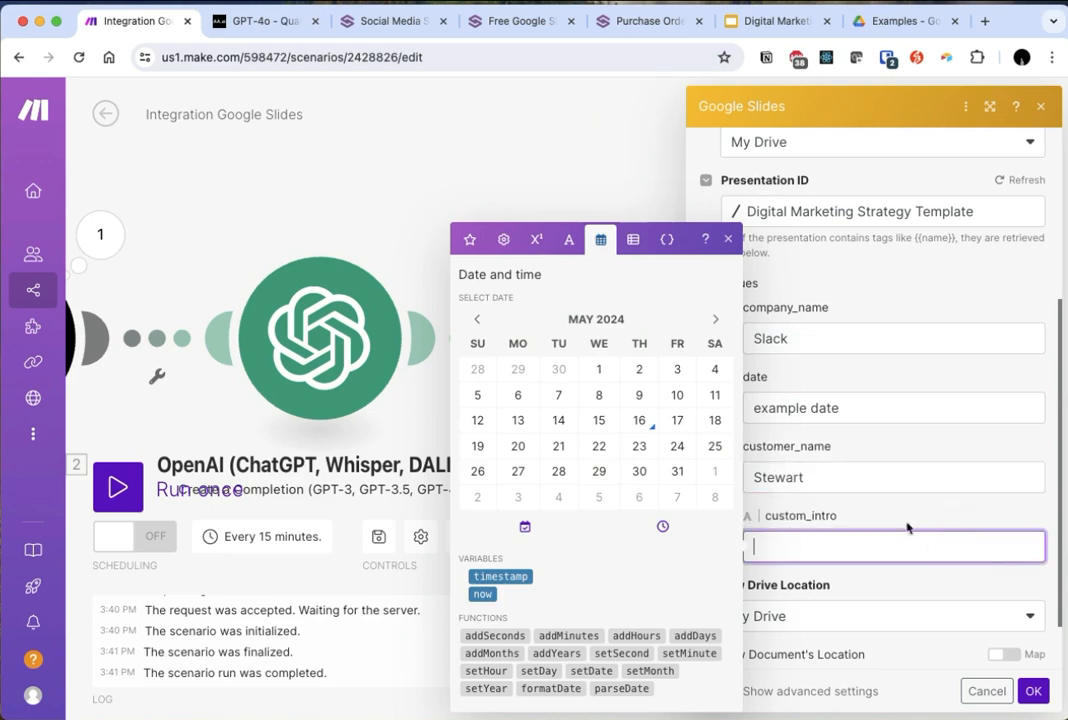
click(503, 239)
click(469, 442)
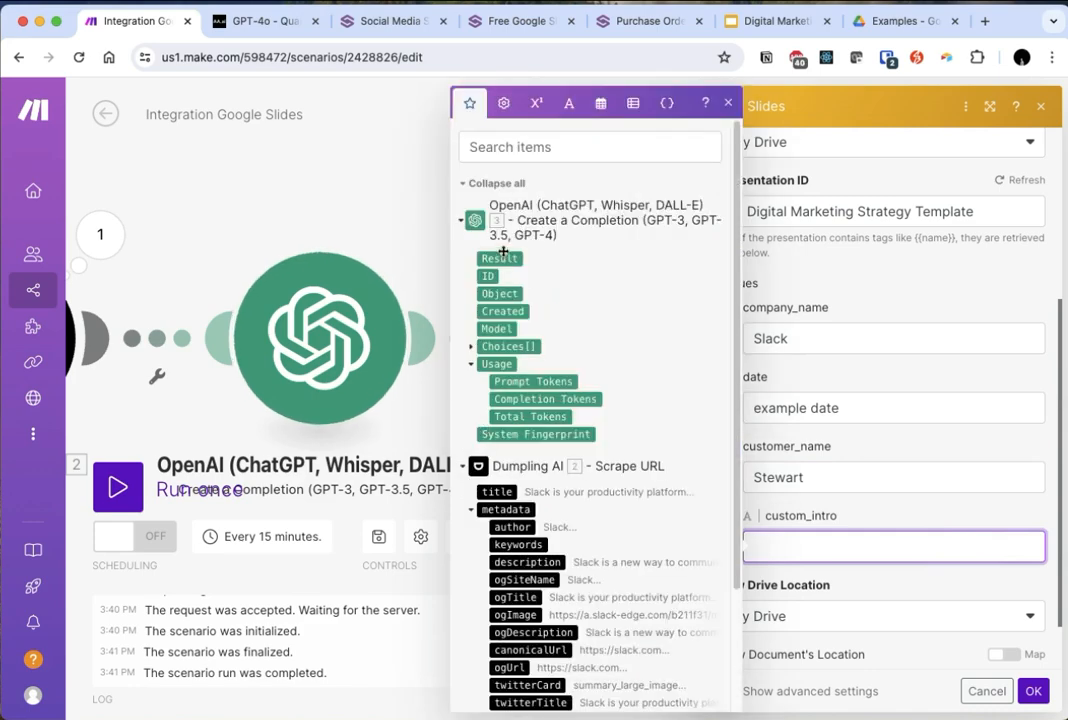
click(501, 257)
click(977, 575)
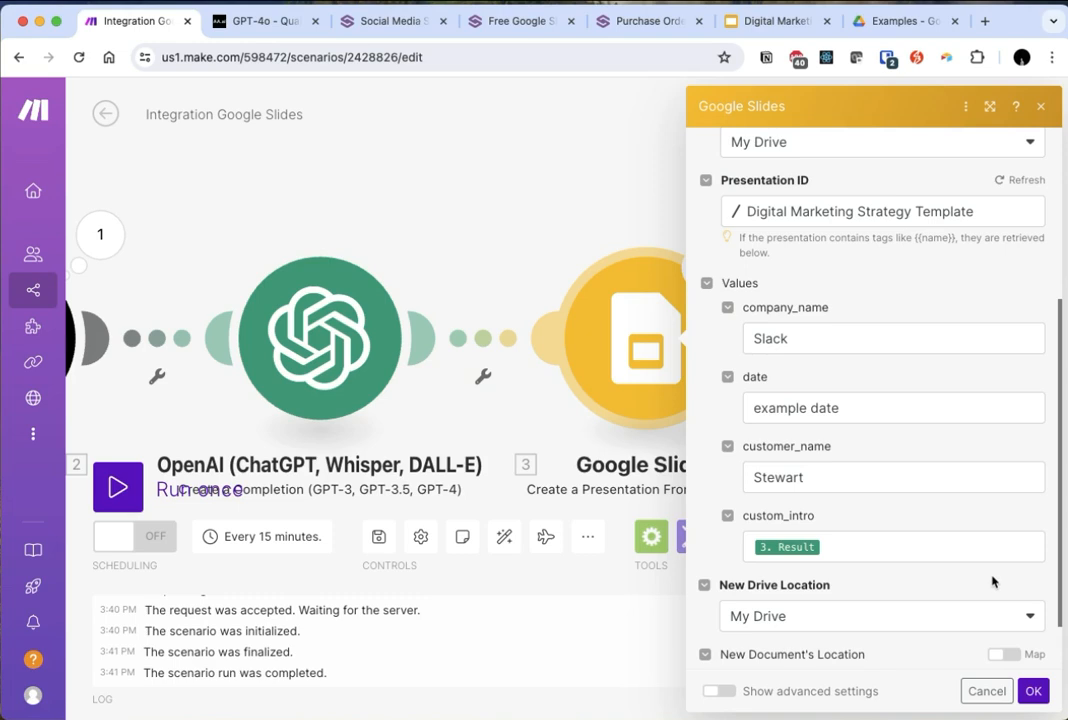
scroll(990, 580, down, 2)
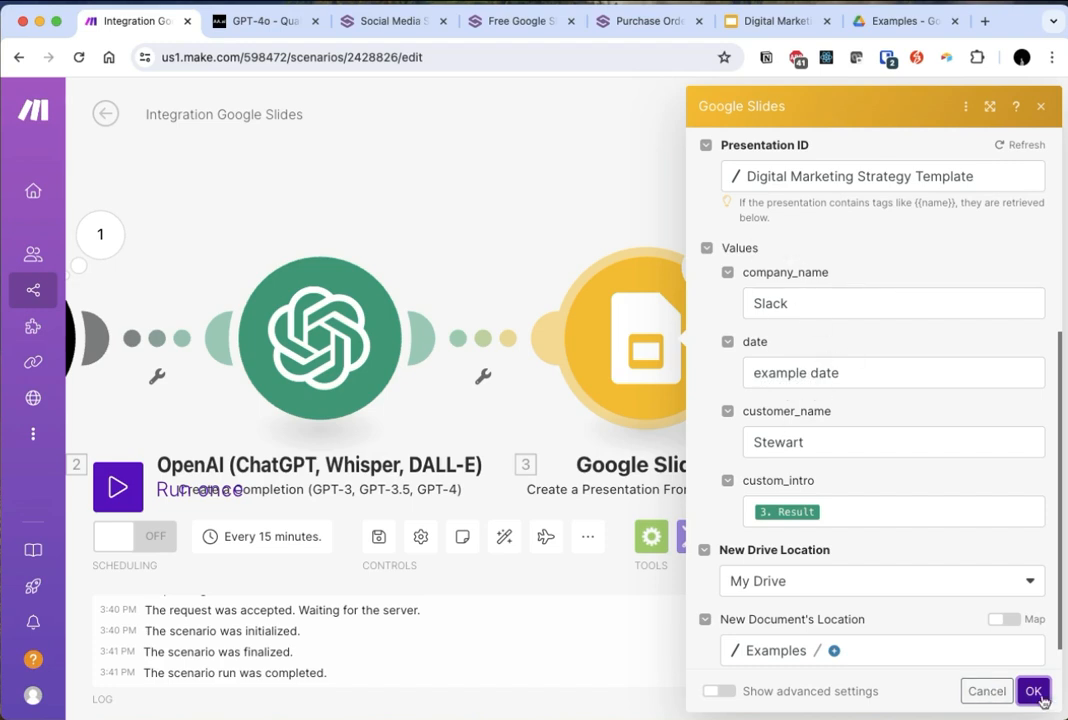
- Set the new presentation's title to "testpreso" and save the Google Slides module's settings
click(516, 188)
click(758, 398)
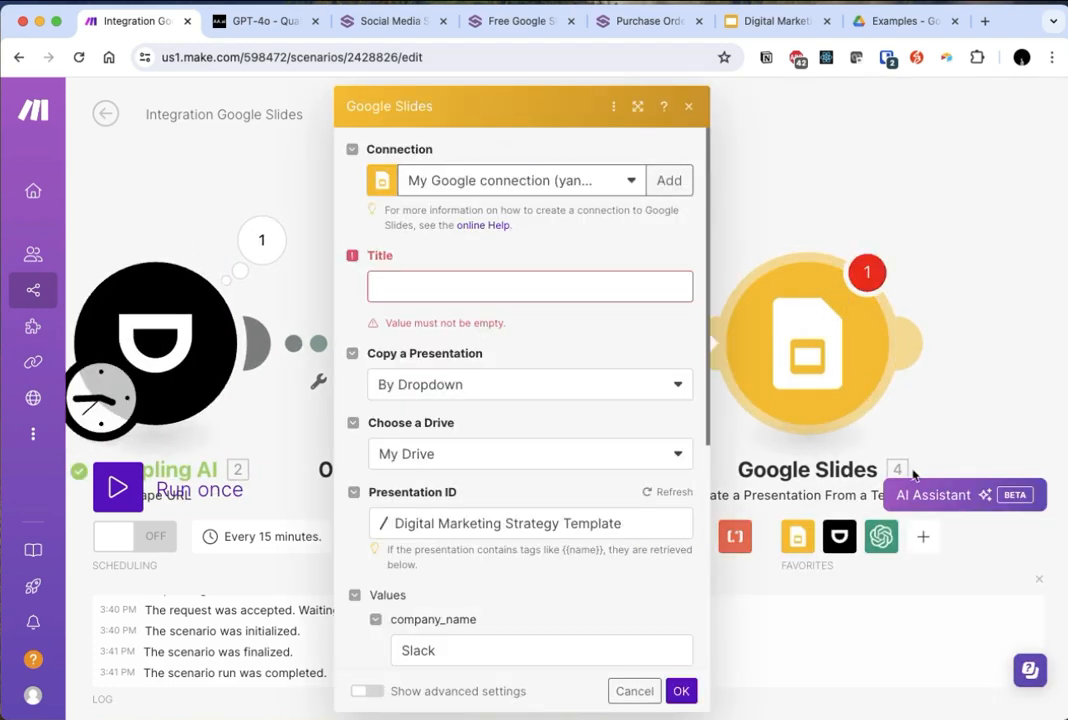
click(438, 286)
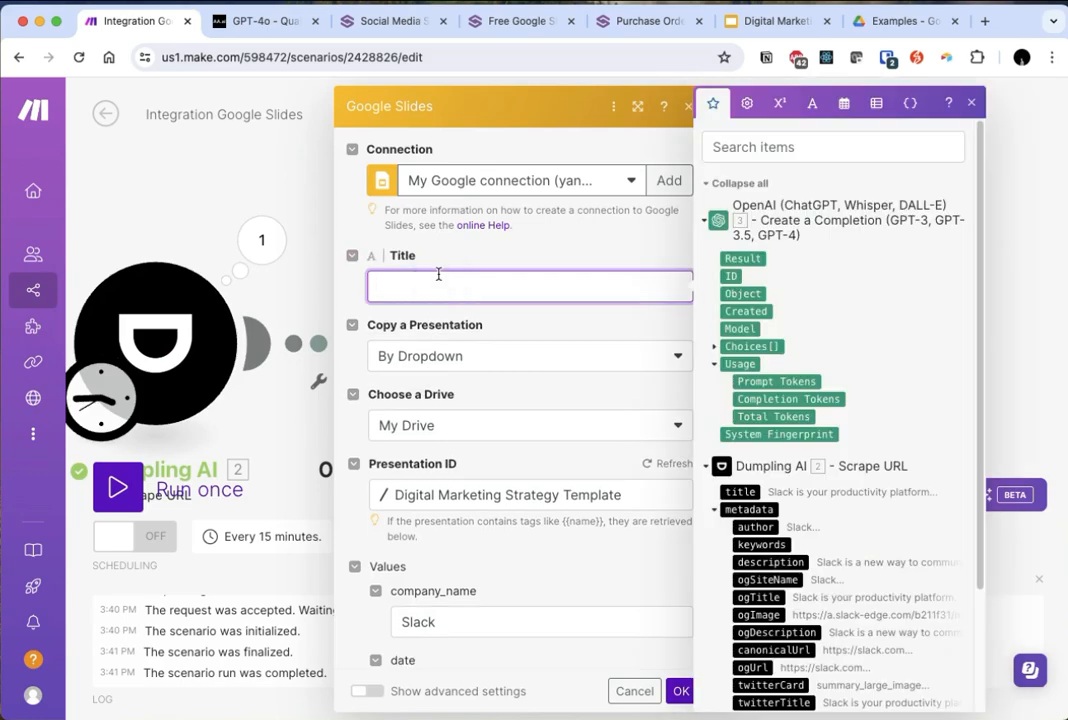
text(testpreso)
click(680, 691)
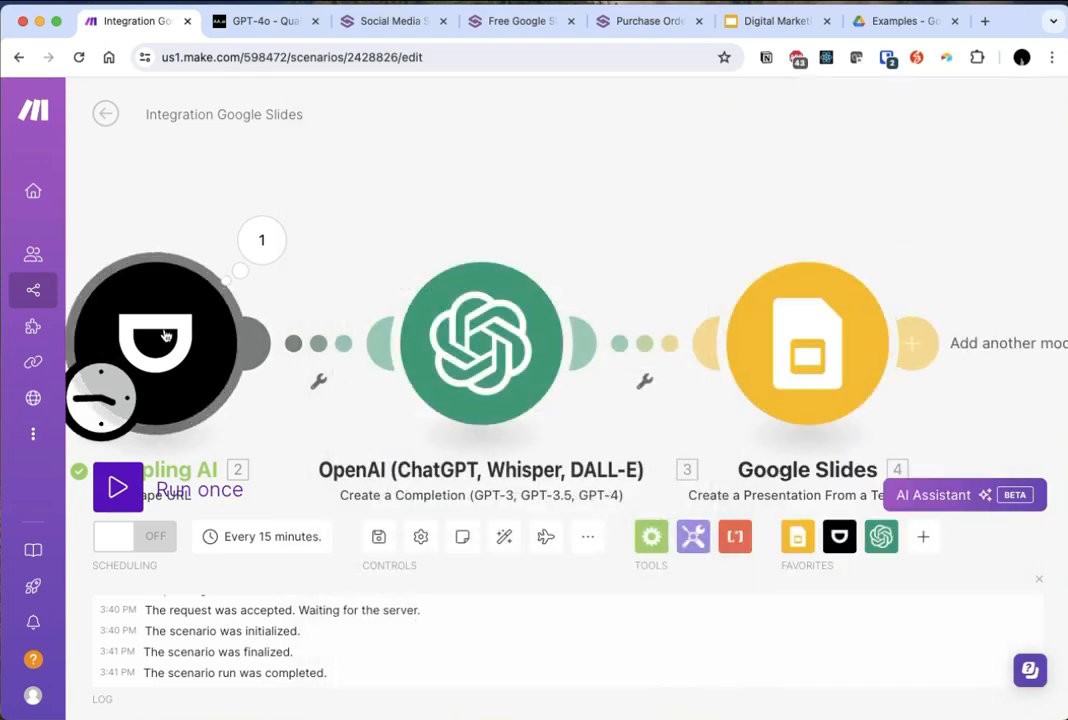
- Run the scenario once and open the generated testpreso presentation from the Examples folder in Google Drive
click(118, 485)
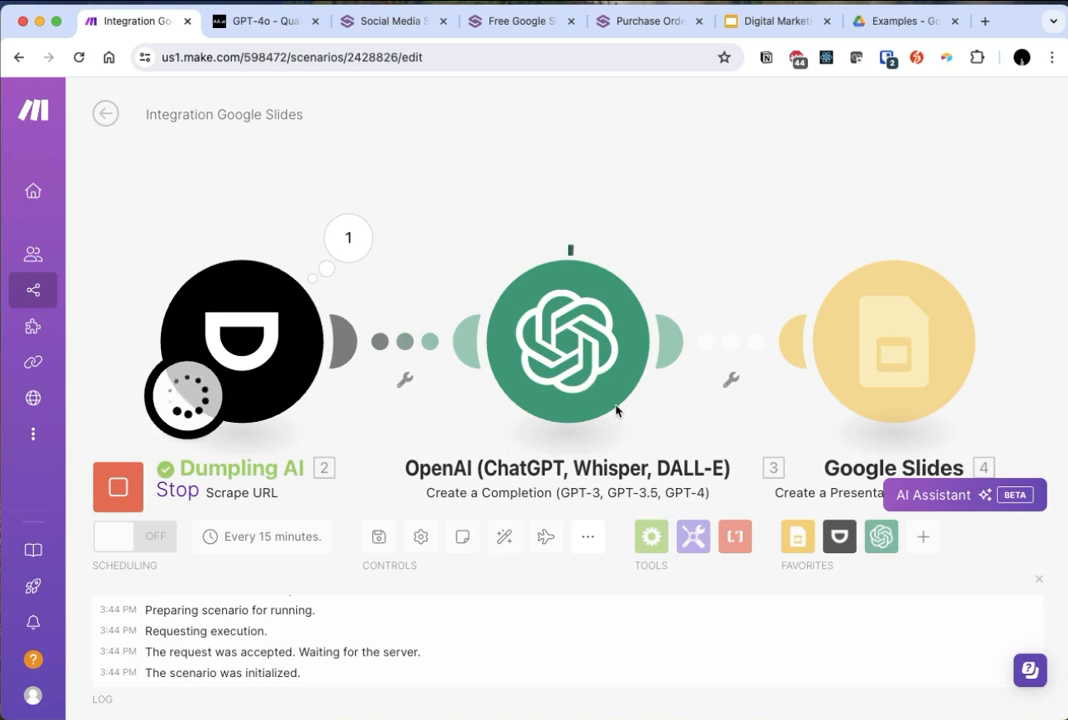
click(885, 10)
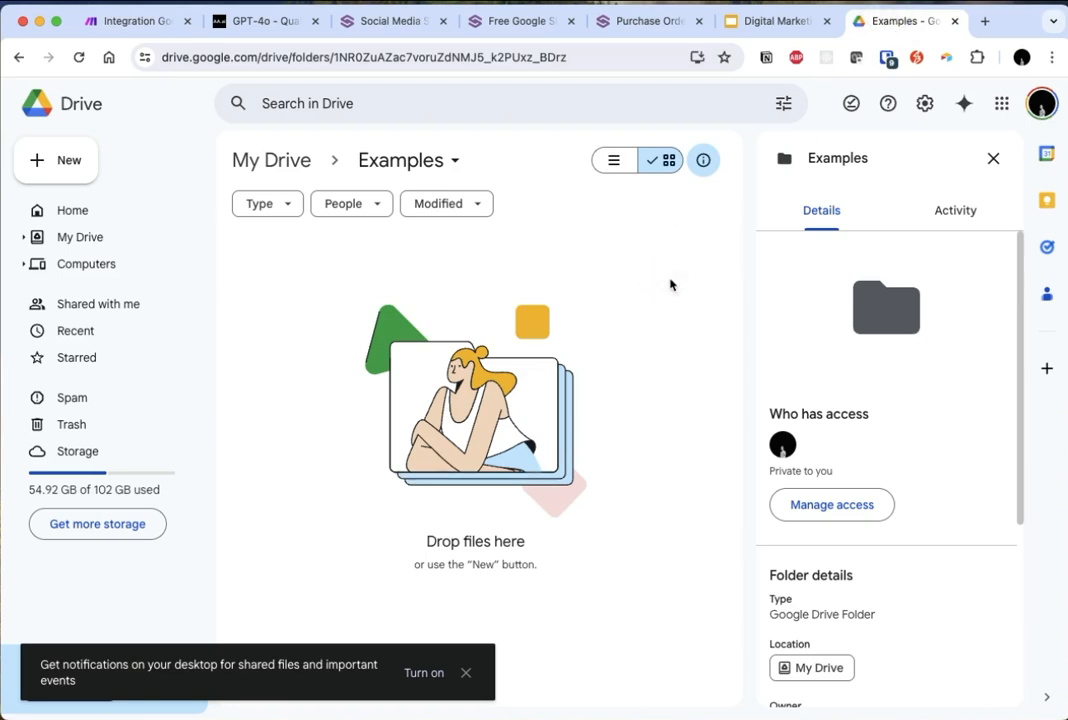
double_click(346, 362)
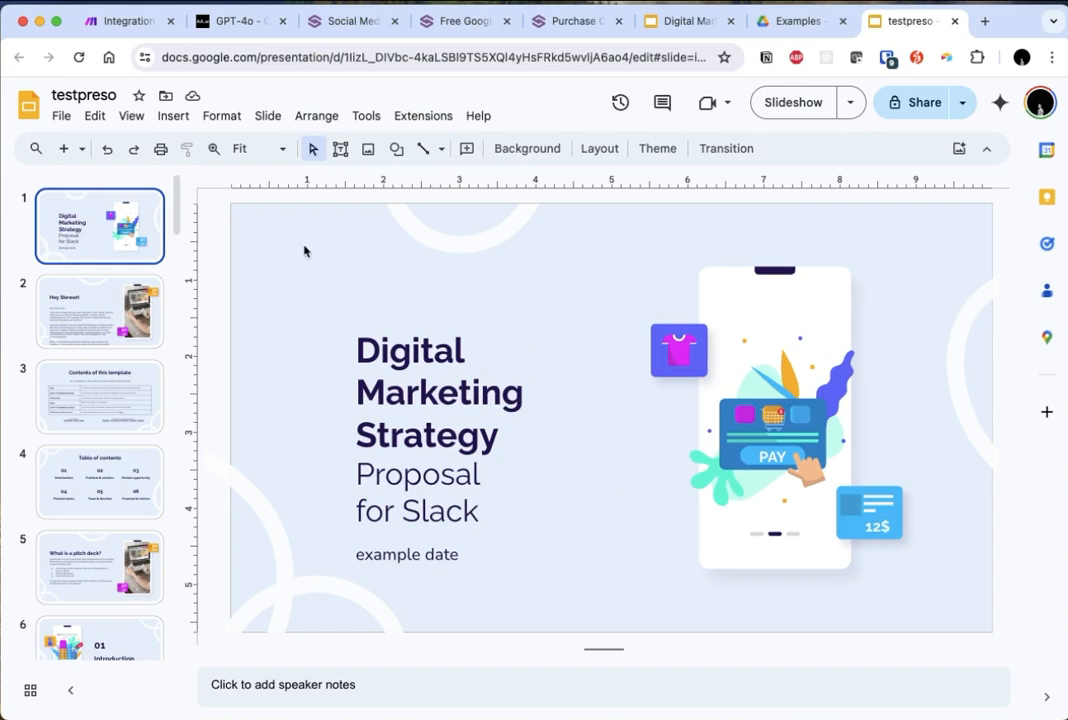
- Examine the greeting and opening paragraph of the custom intro on slide 2, including the [Your Name] placeholder
click(88, 325)
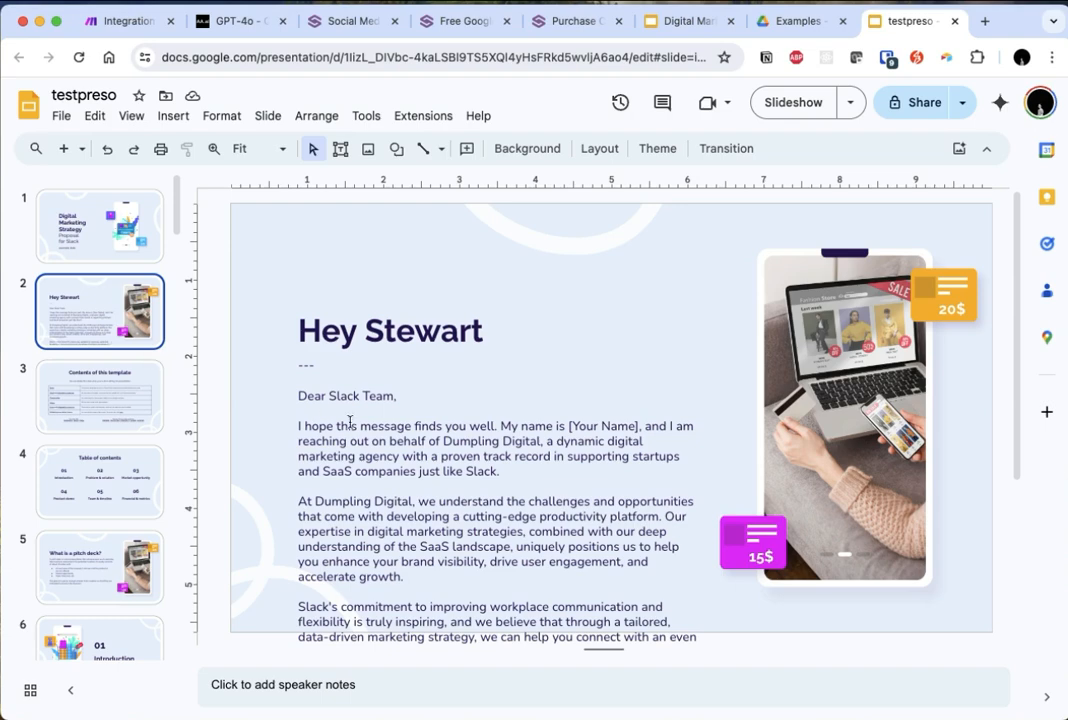
click(390, 325)
click(492, 452)
click(384, 412)
drag(324, 362, 625, 622)
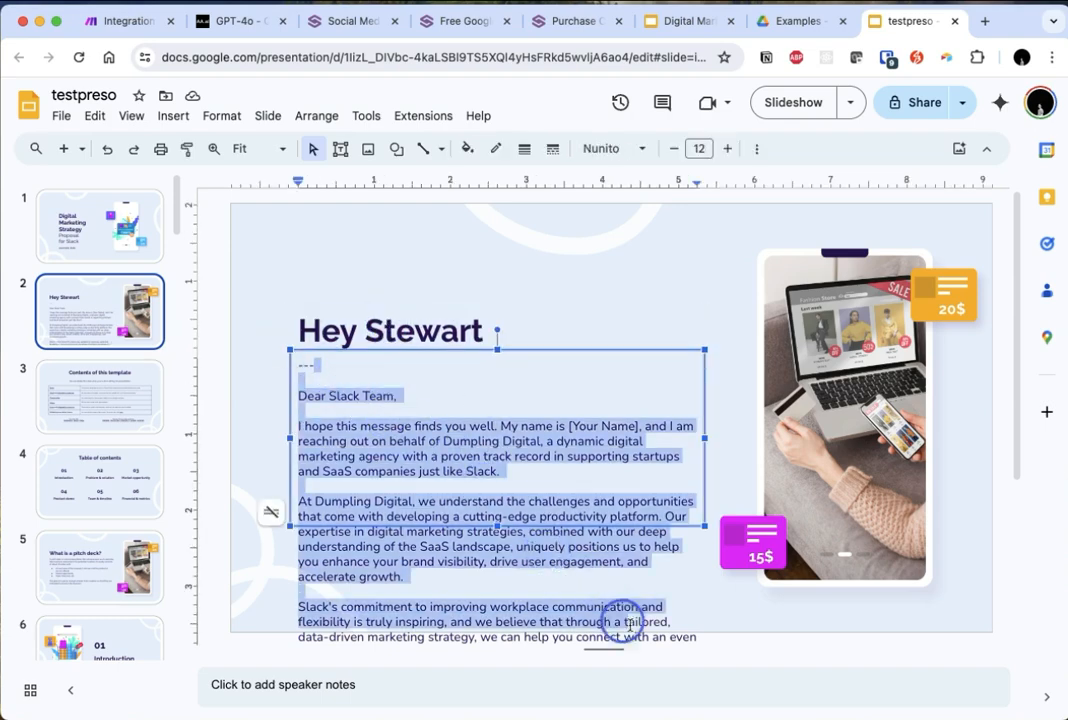
double_click(578, 441)
drag(572, 426, 640, 426)
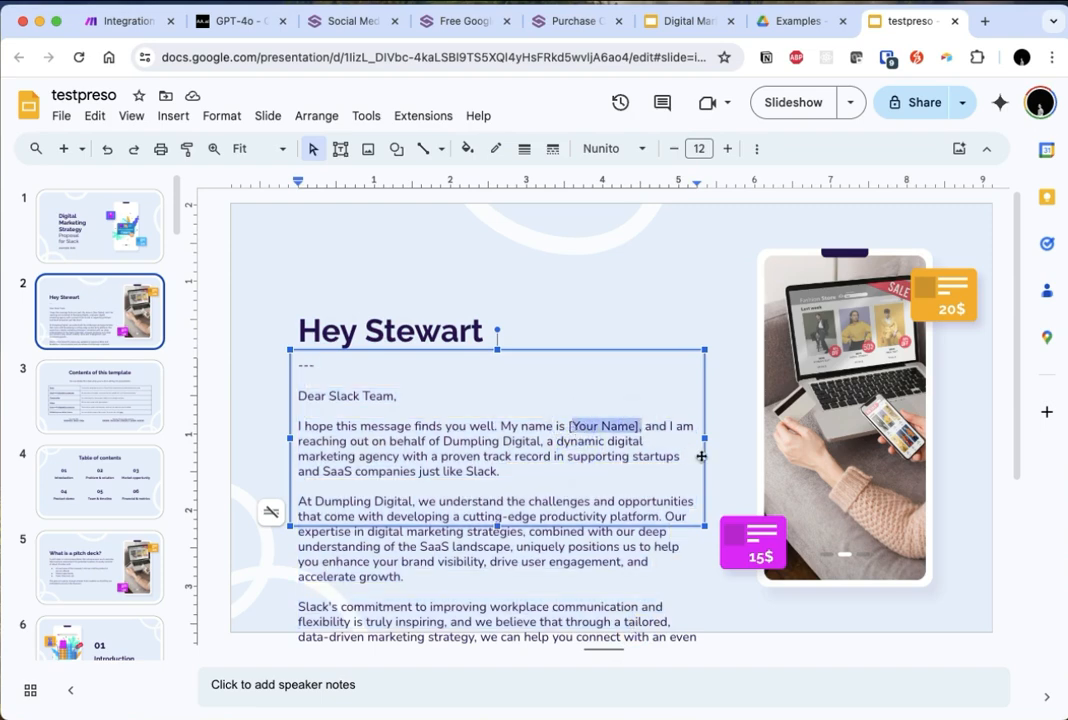
triple_click(346, 398)
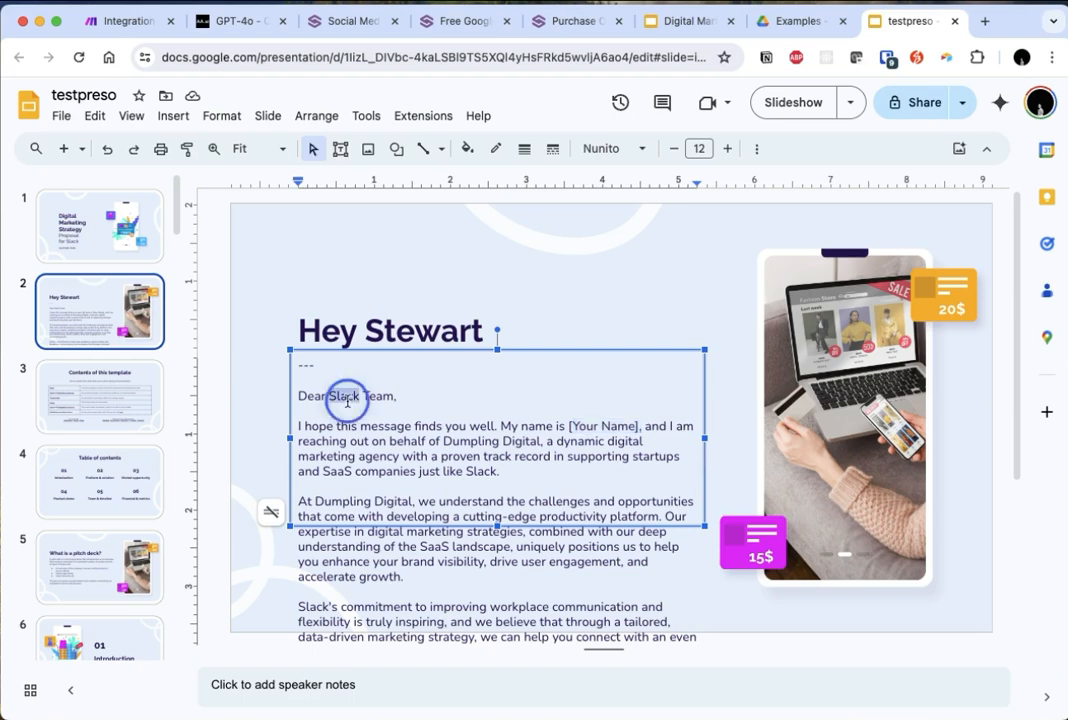
click(429, 403)
drag(429, 403, 295, 372)
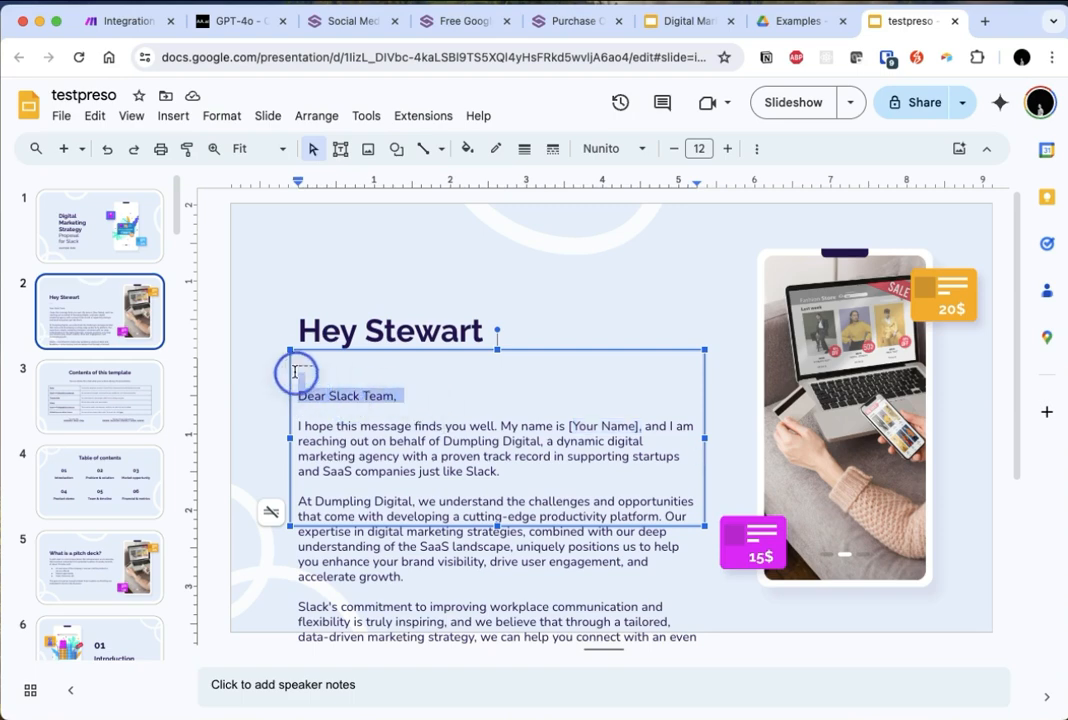
- Examine the second and third paragraphs of slide 2's custom intro for details specific to Slack
click(405, 446)
click(307, 490)
drag(296, 499, 591, 608)
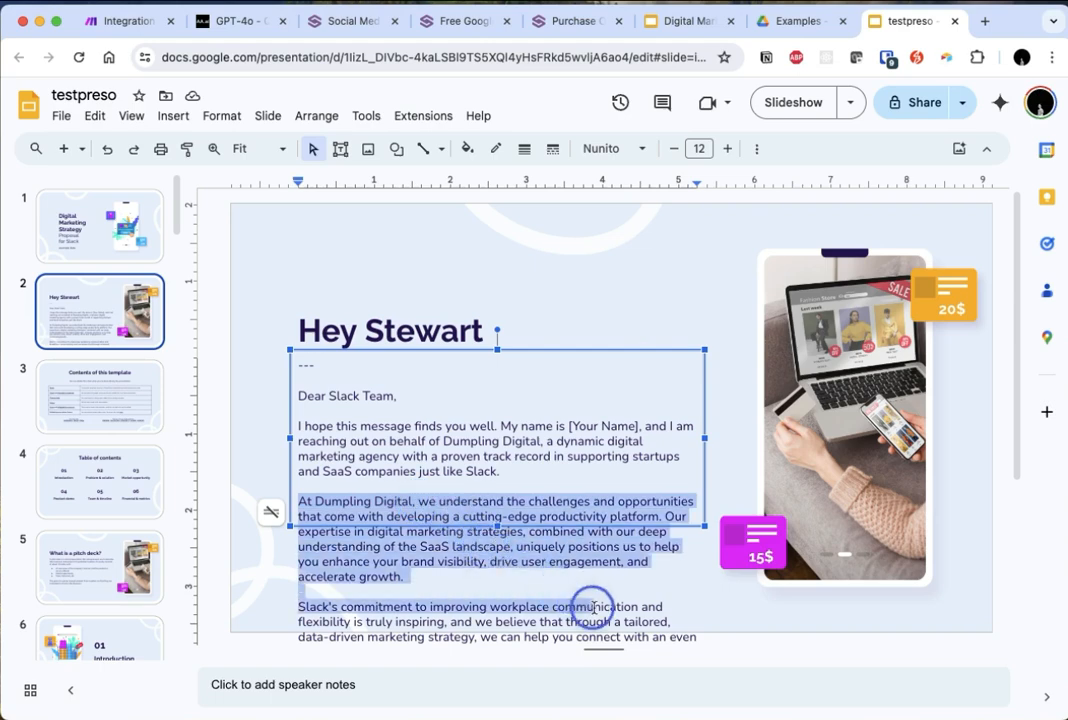
triple_click(355, 606)
drag(354, 606, 403, 608)
triple_click(414, 606)
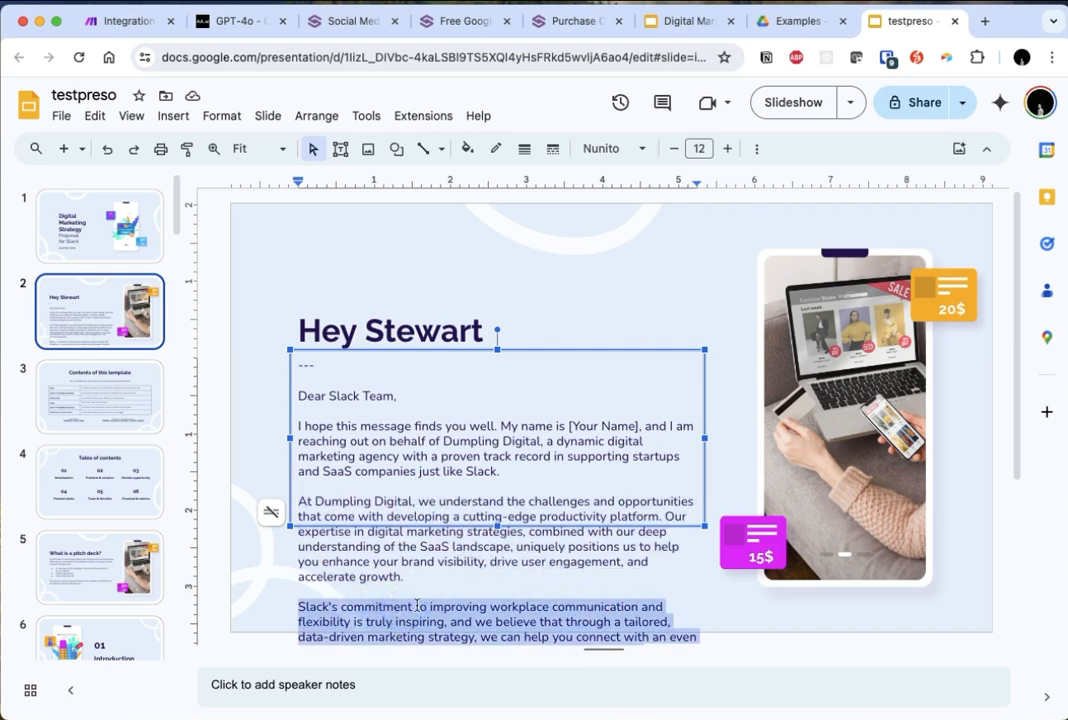
drag(491, 607, 597, 608)
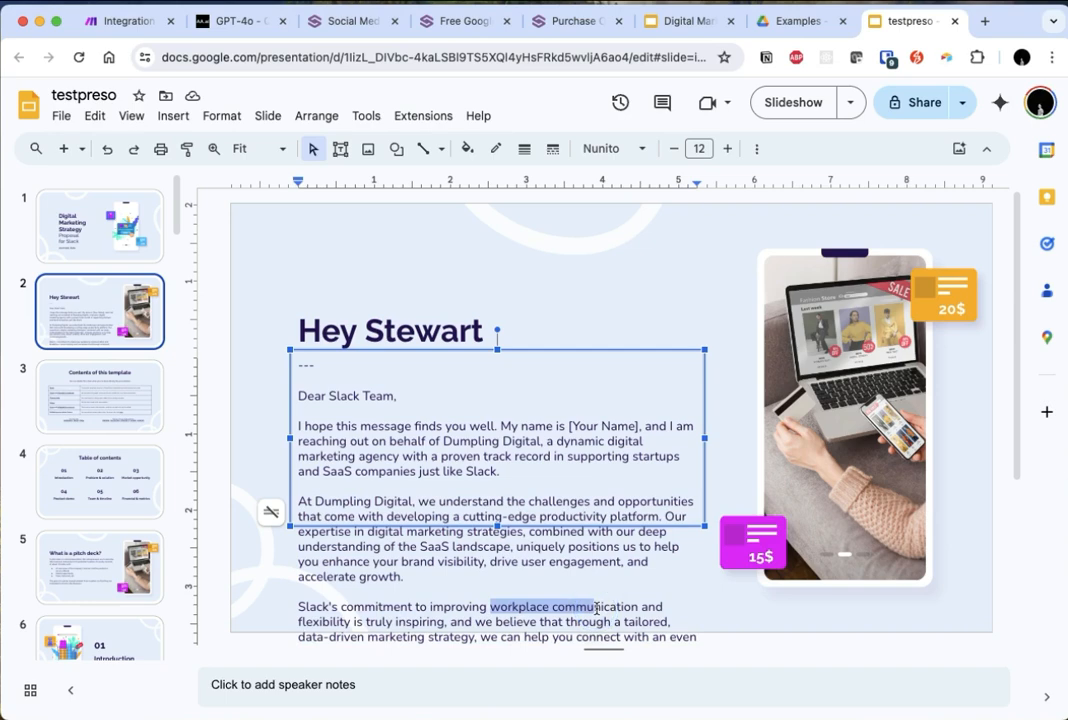
click(620, 614)
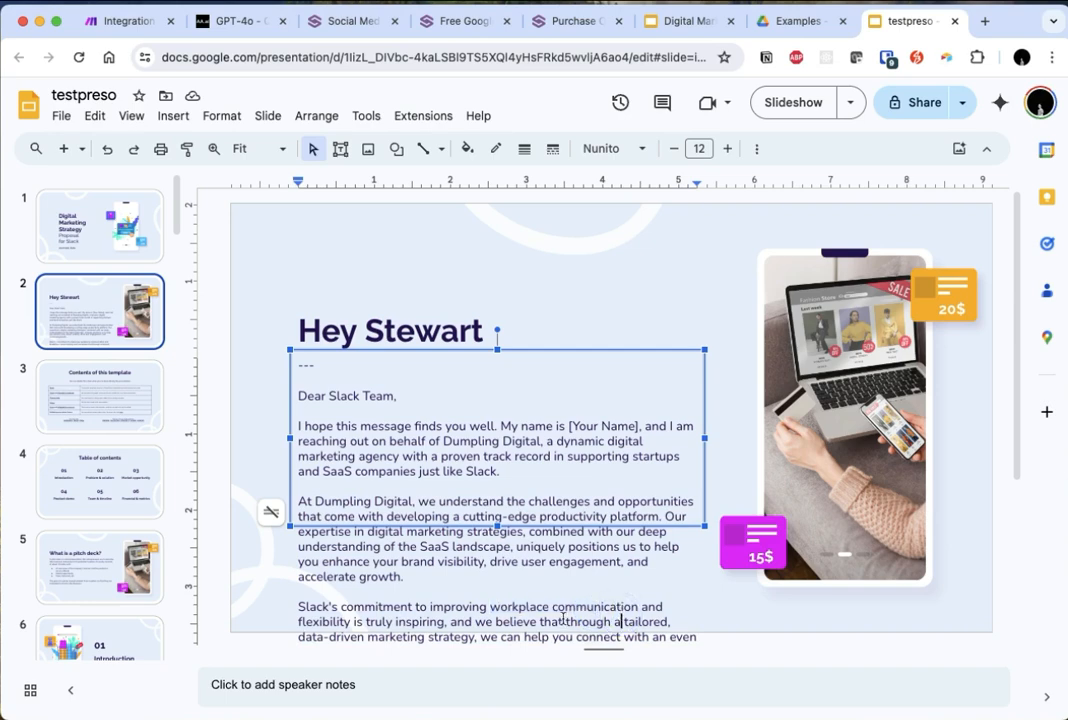
click(426, 636)
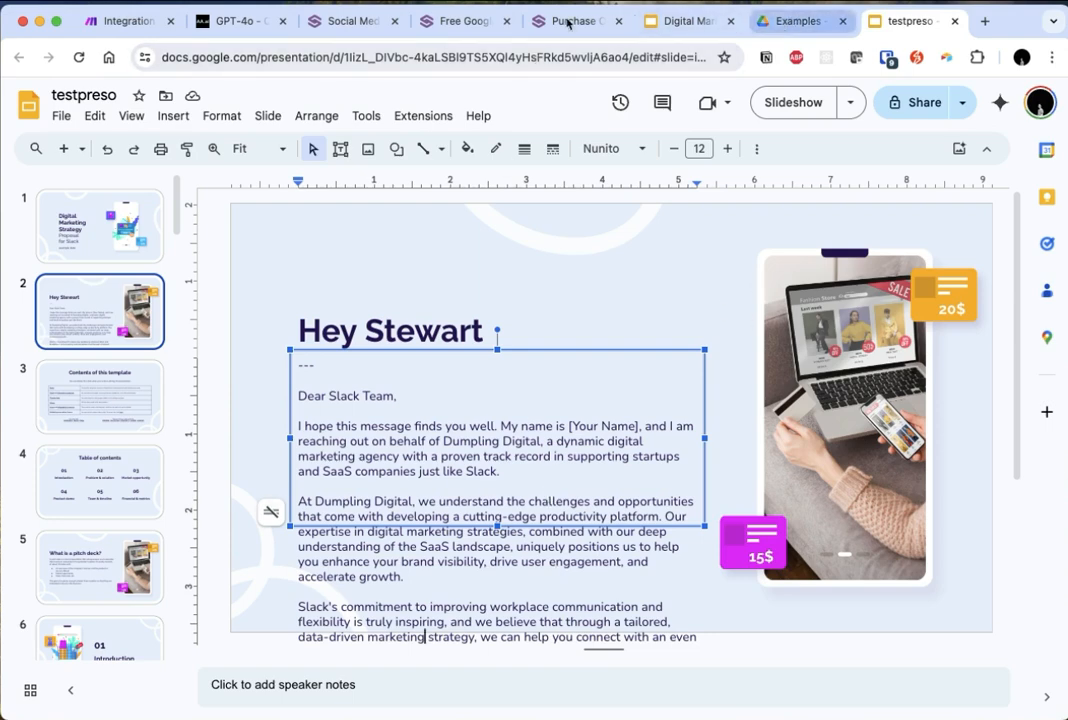
- In Make, append to the OpenAI module's system message: "Use a casual friendly tone. Don't use any placeholders. Make sure you reference key points from their website."
click(112, 24)
click(594, 362)
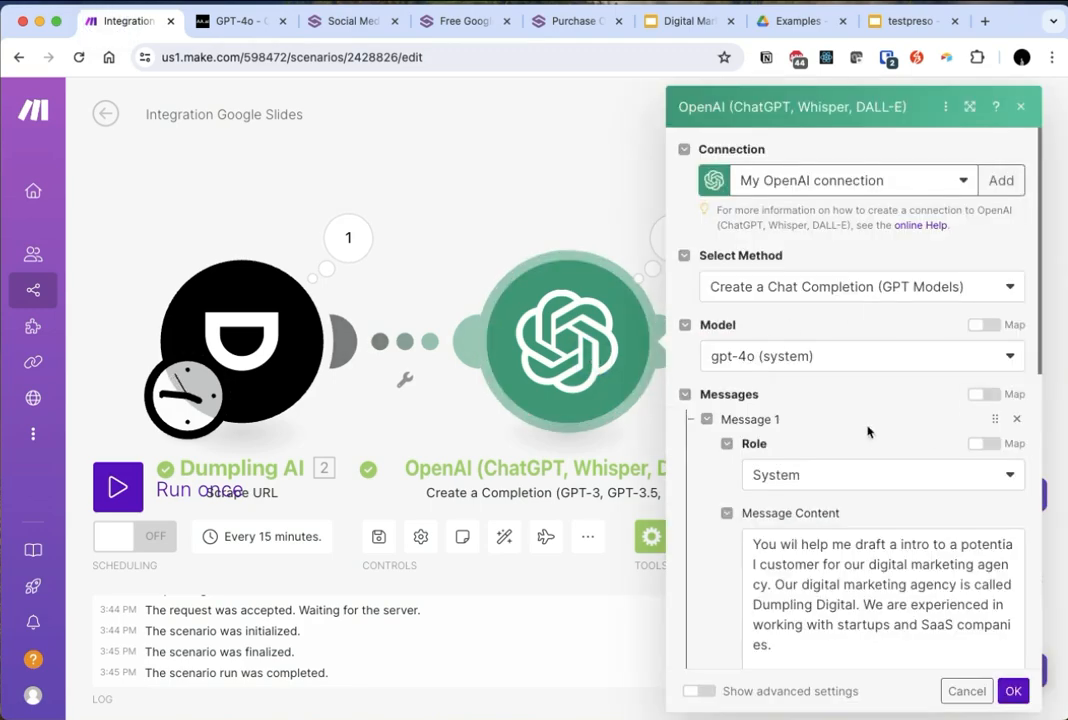
scroll(880, 560, down, 3)
click(884, 540)
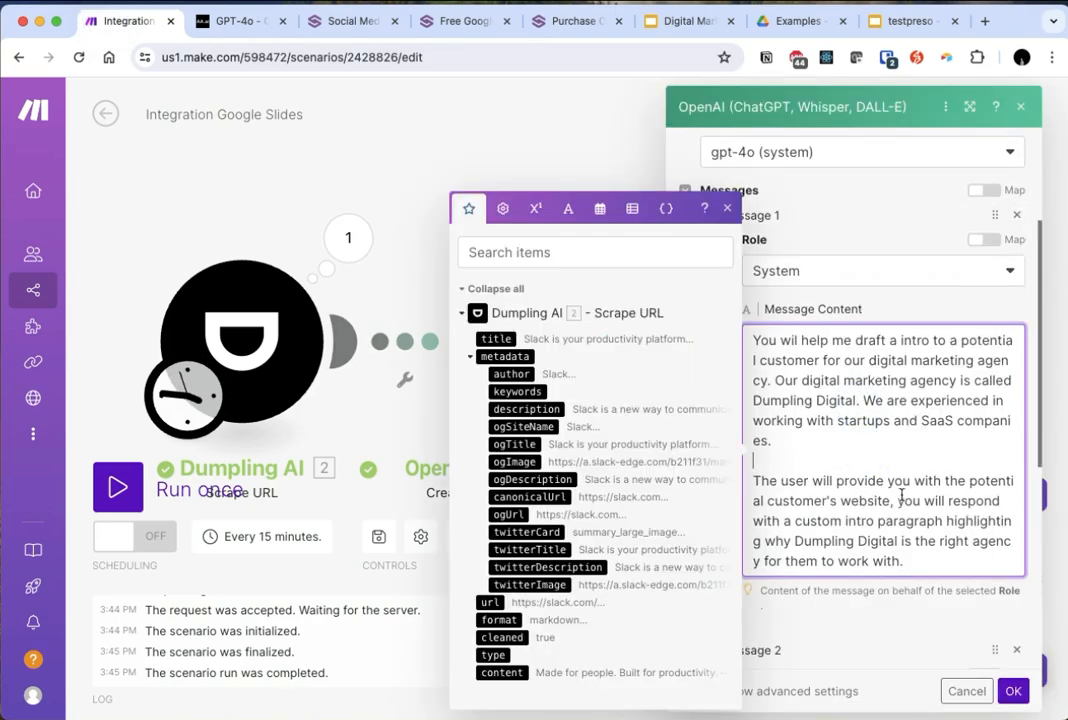
key(Return)
key(Return)
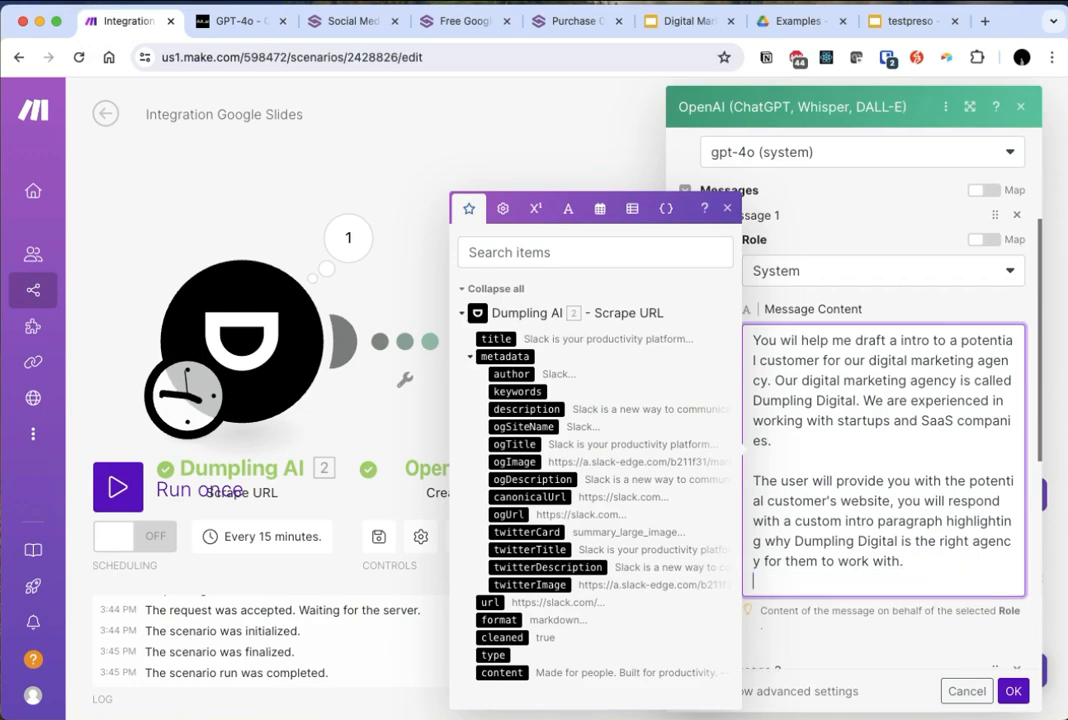
text(Use a casual friendly tone)
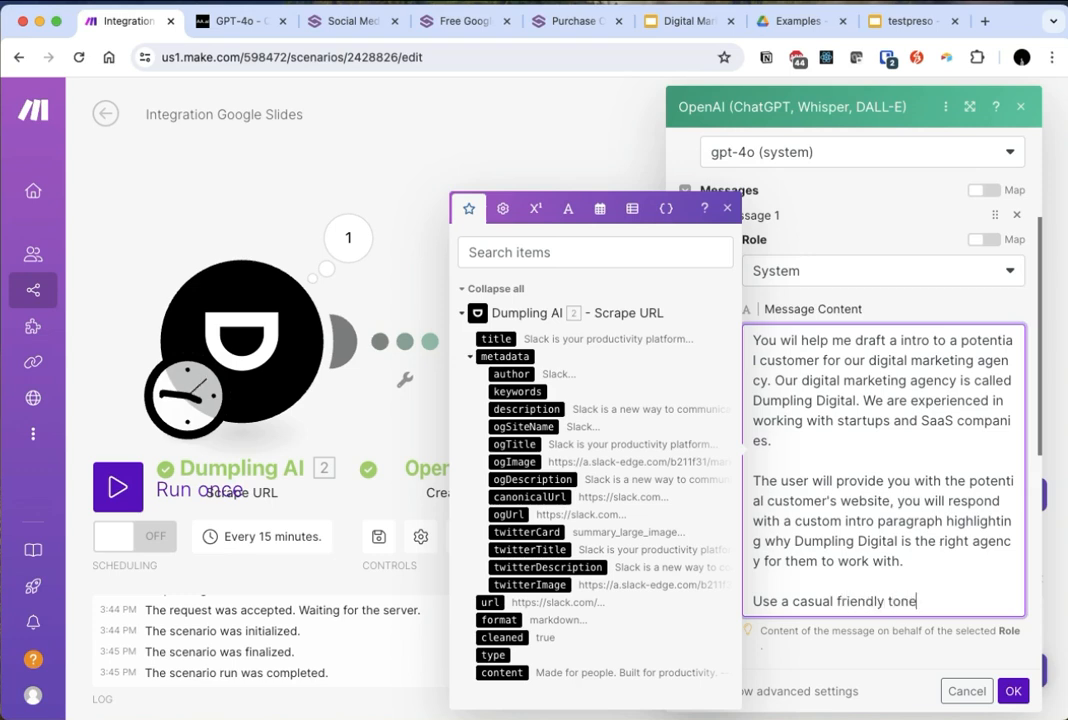
text(. Don't use a)
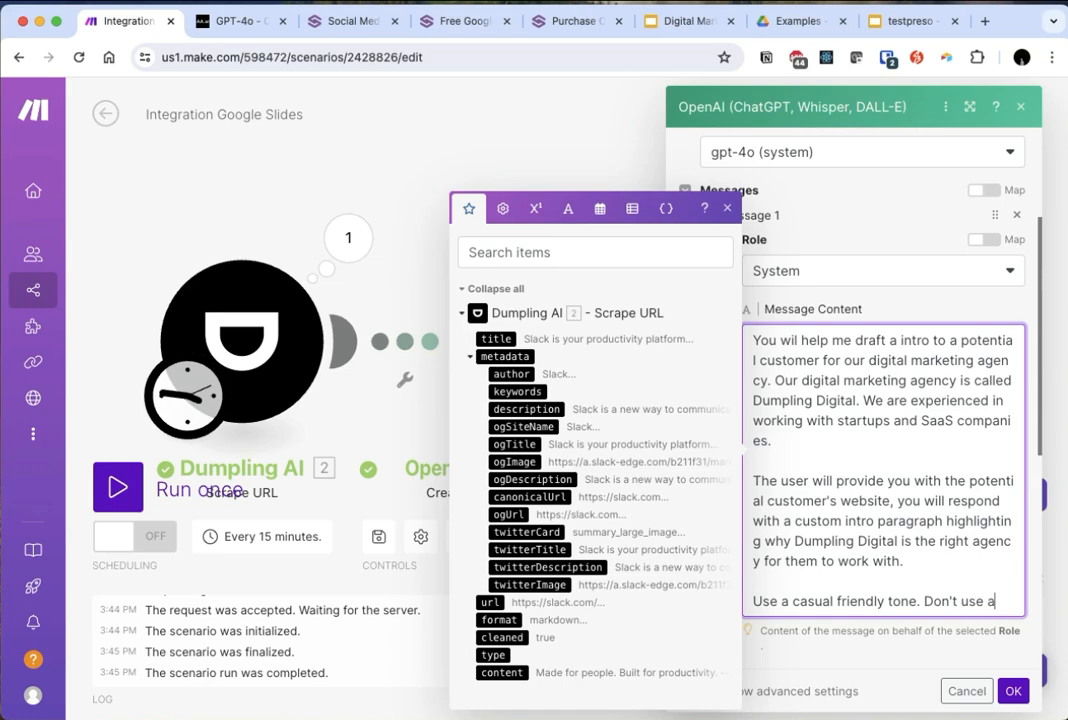
text(ny placeholders. Make sure you)
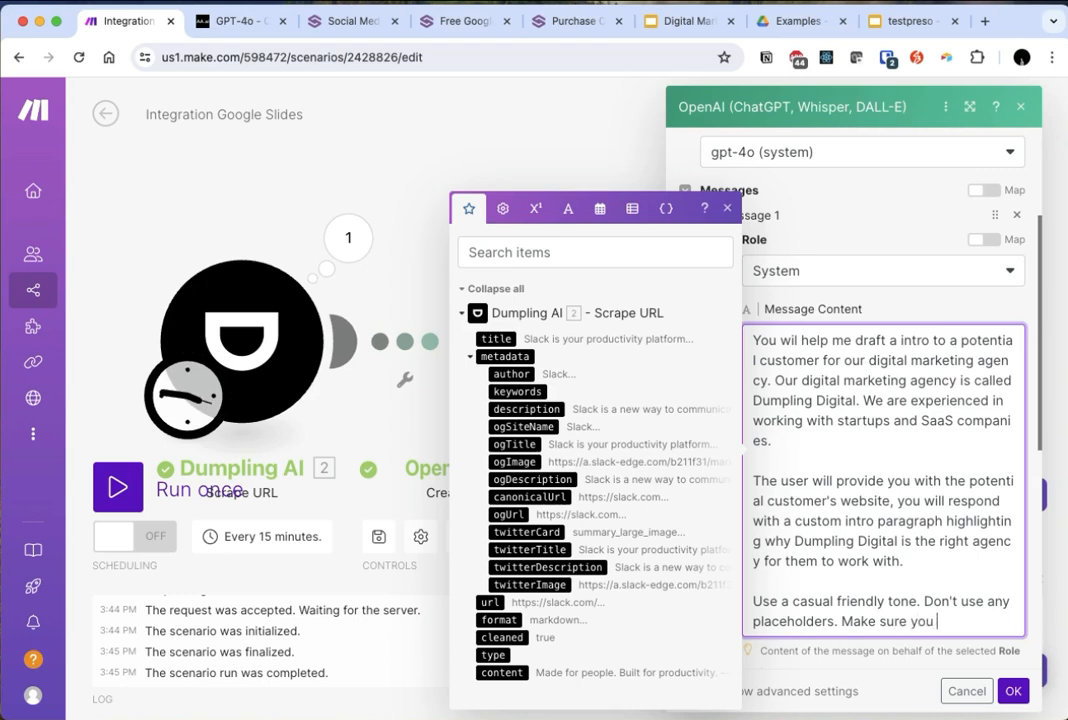
text( reference key points)
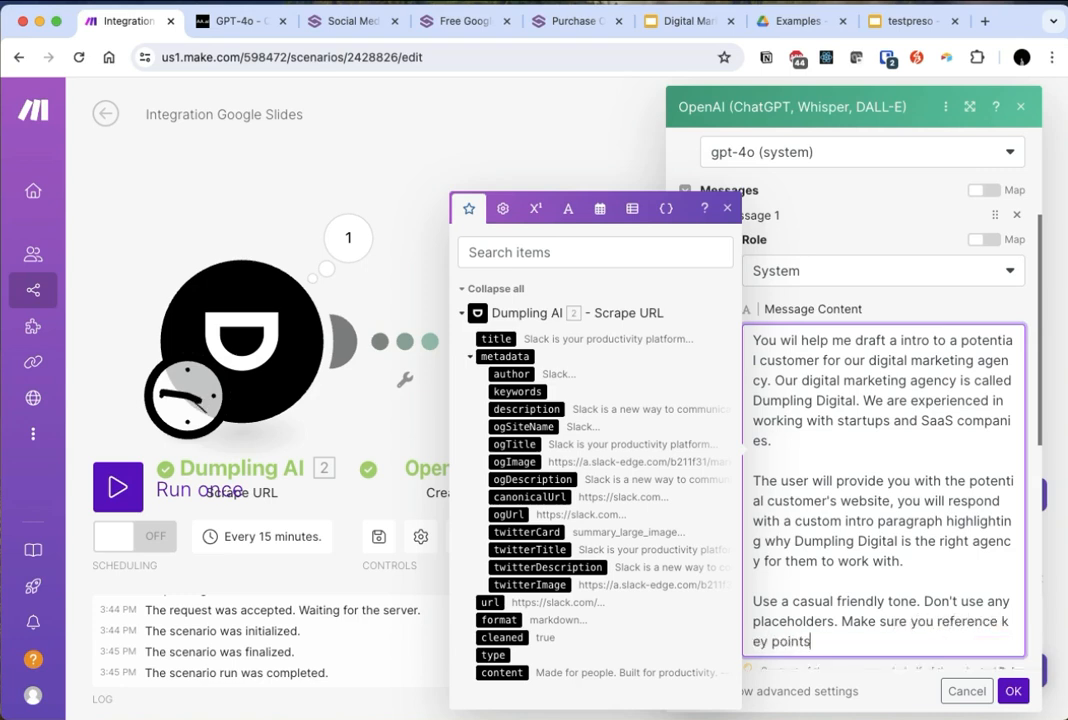
text( from their website.)
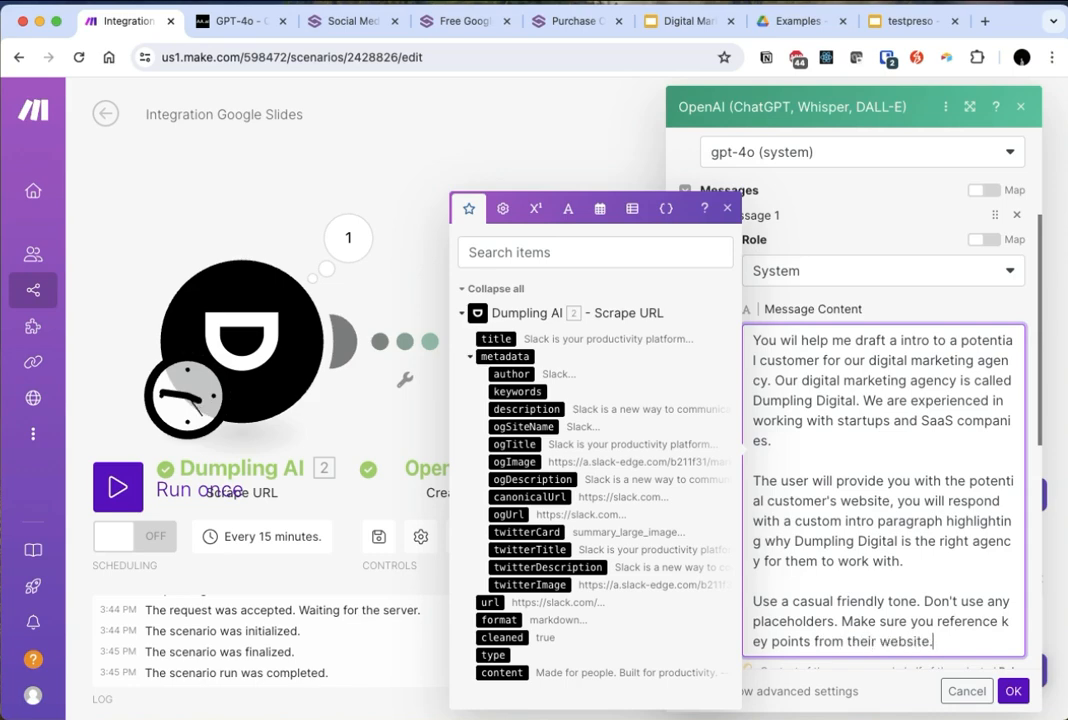
- Set the OpenAI module's Max Tokens to 500 and save its settings
scroll(900, 560, down, 5)
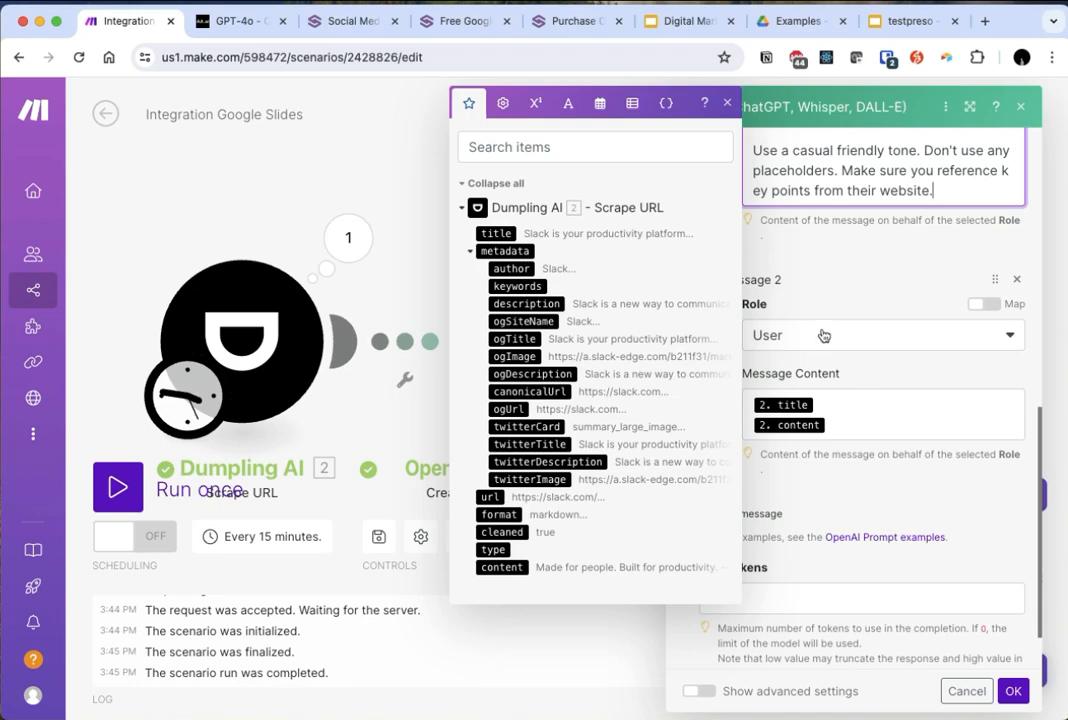
click(757, 565)
click(760, 598)
double_click(760, 598)
text(5000)
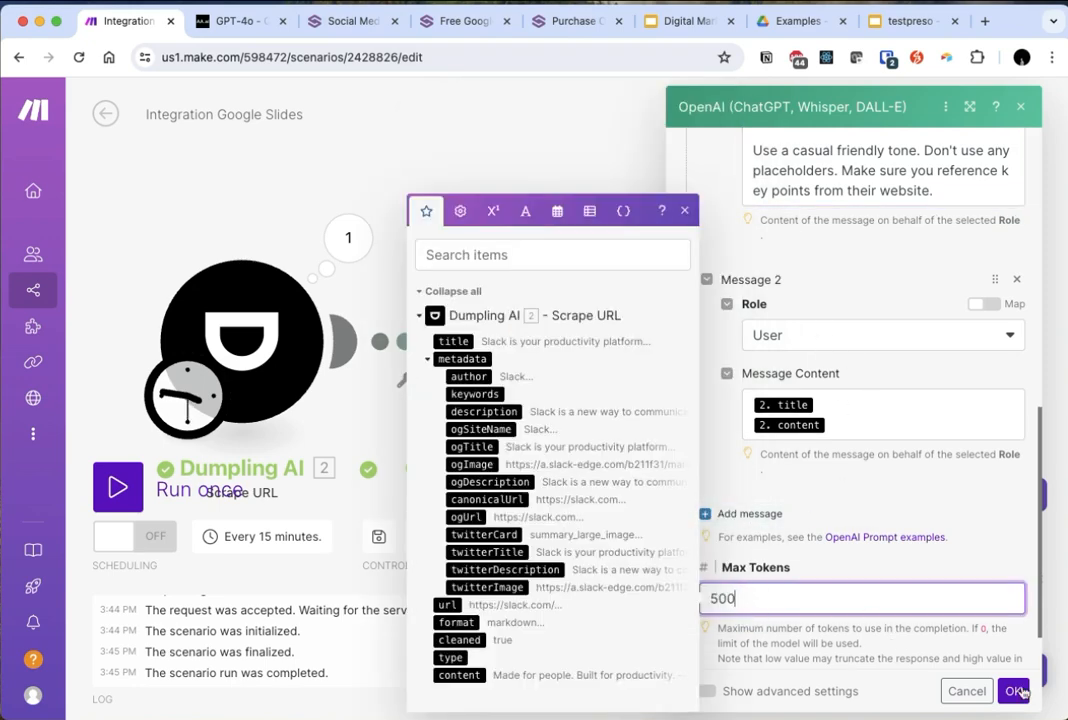
click(1010, 690)
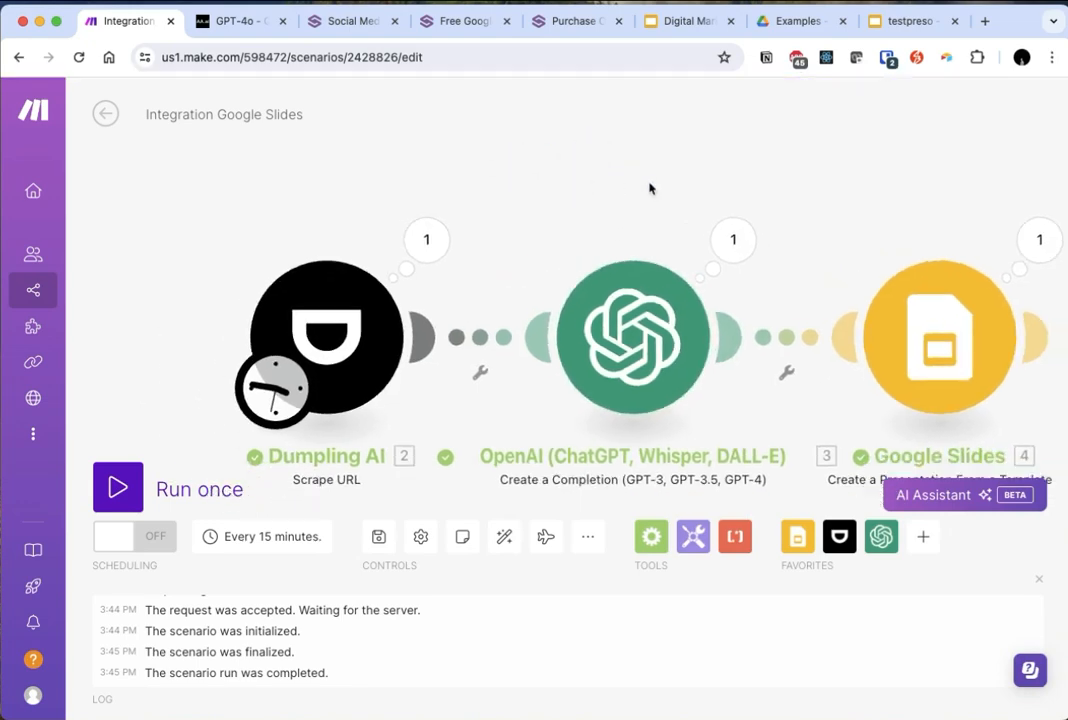
scroll(765, 224, down, 2)
drag(471, 145, 492, 201)
scroll(555, 280, down, 2)
scroll(558, 283, down, 1)
scroll(531, 253, up, 2)
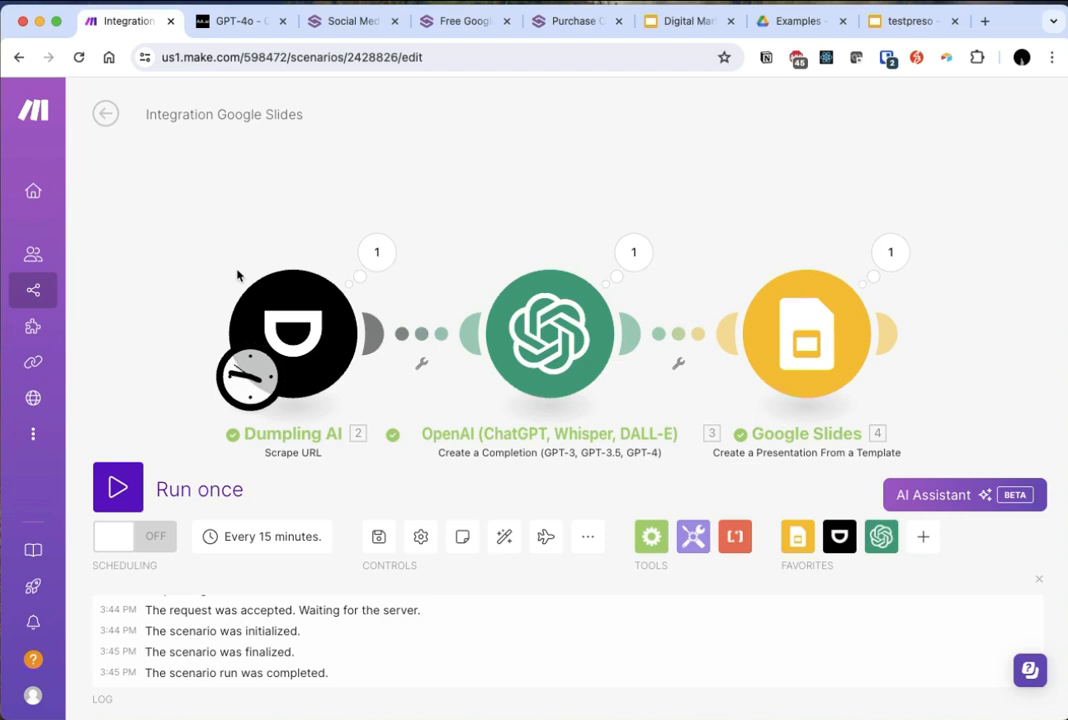
- Check the Google Slides module's settings and switch to the Digital Marketing Strategy Template presentation
click(323, 323)
click(830, 320)
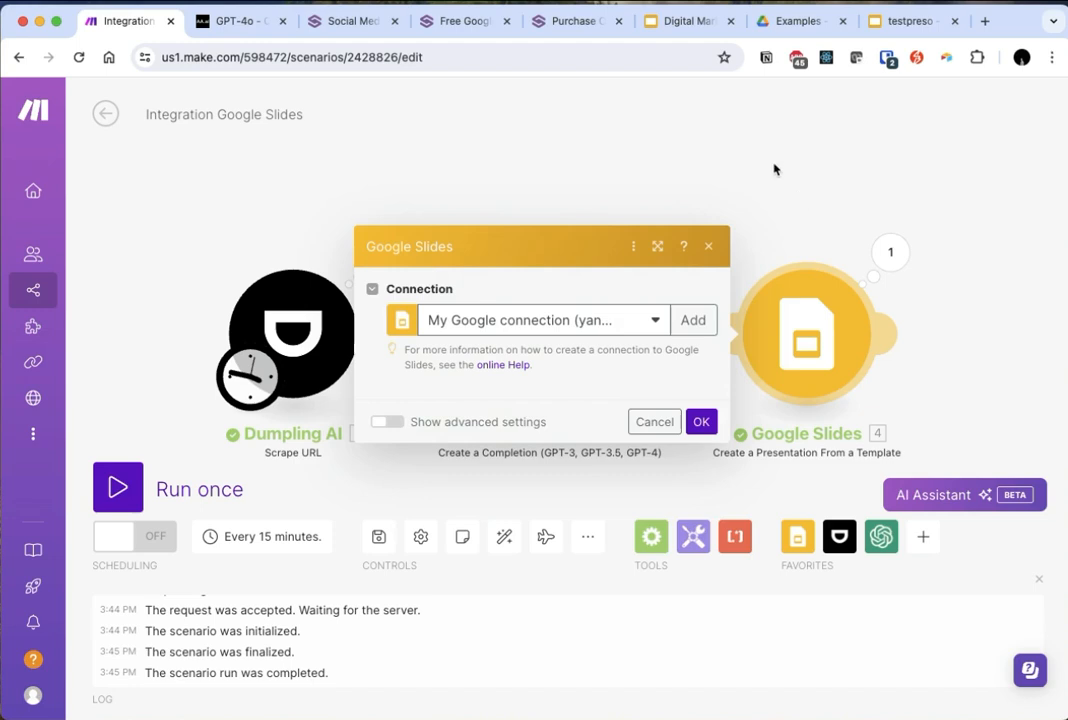
click(787, 186)
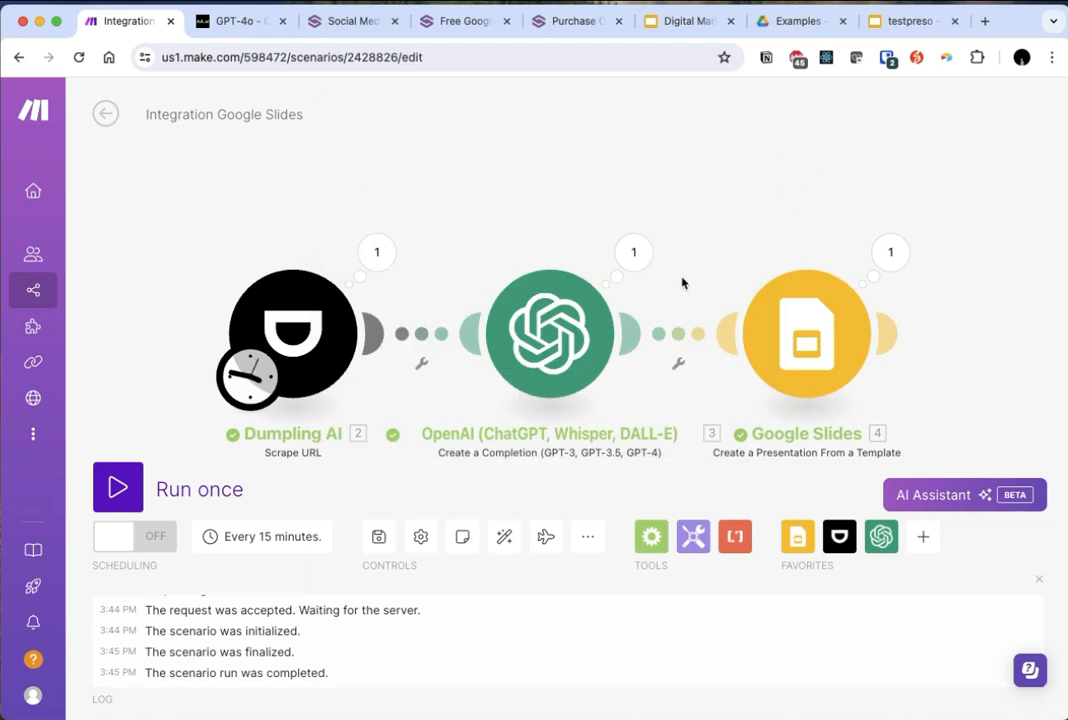
click(688, 21)
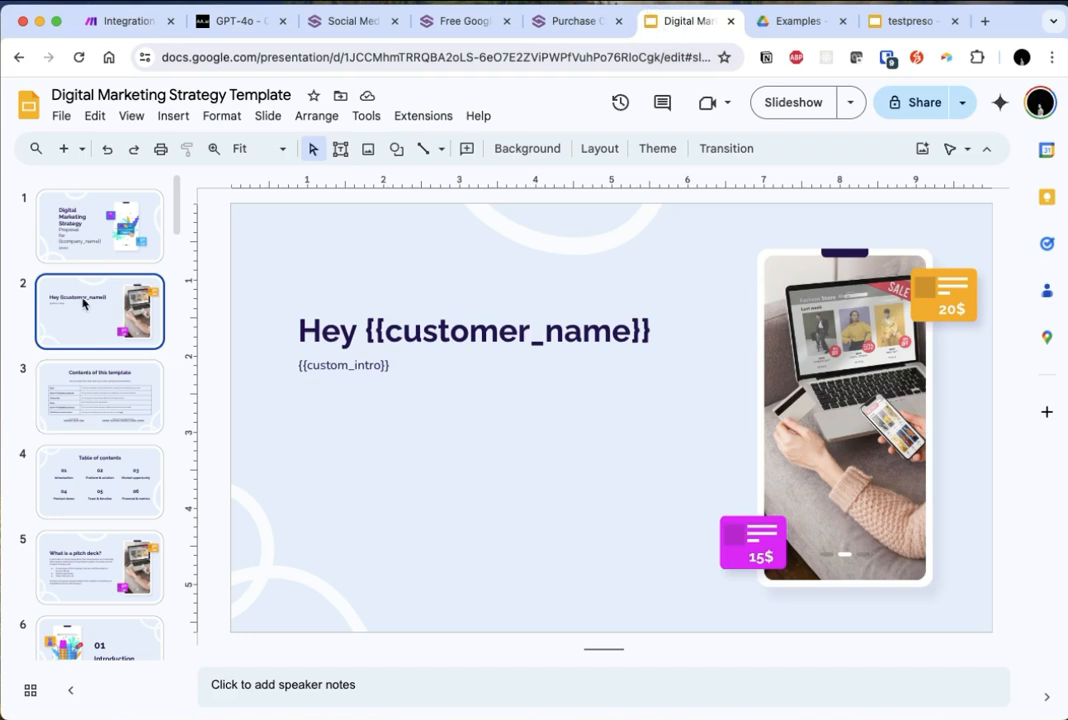
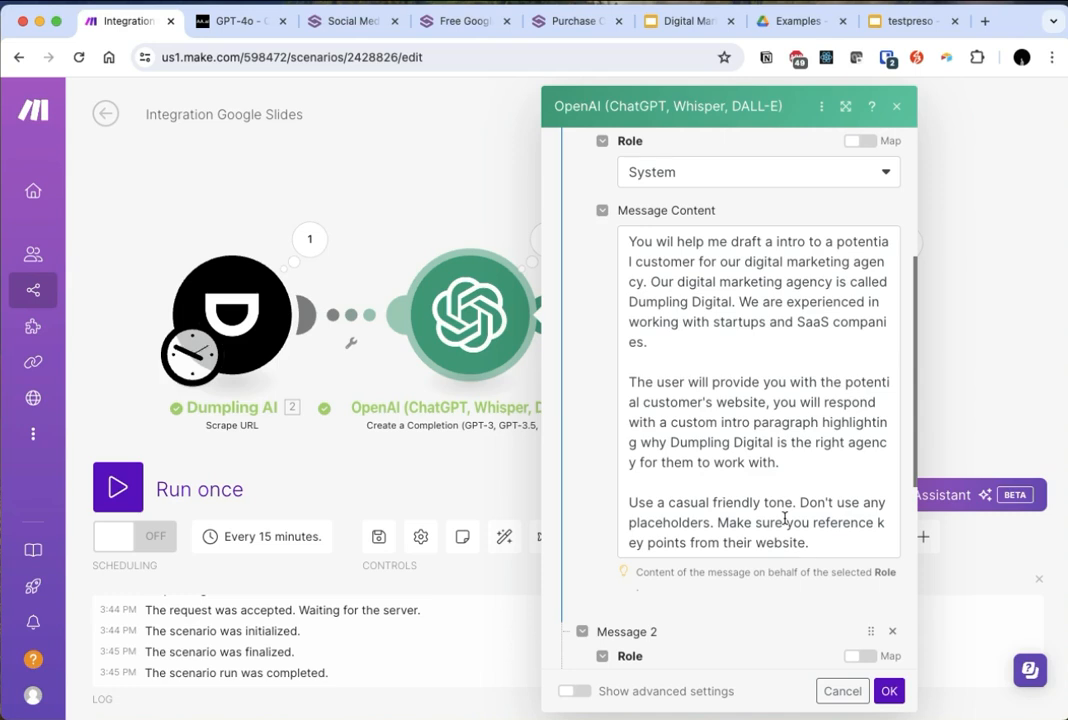
- Append to the system message: "Also come up with 4 digital marketing ideas for the potential customer. Feel free to be as creative as you want."
scroll(795, 500, down, 1)
click(854, 527)
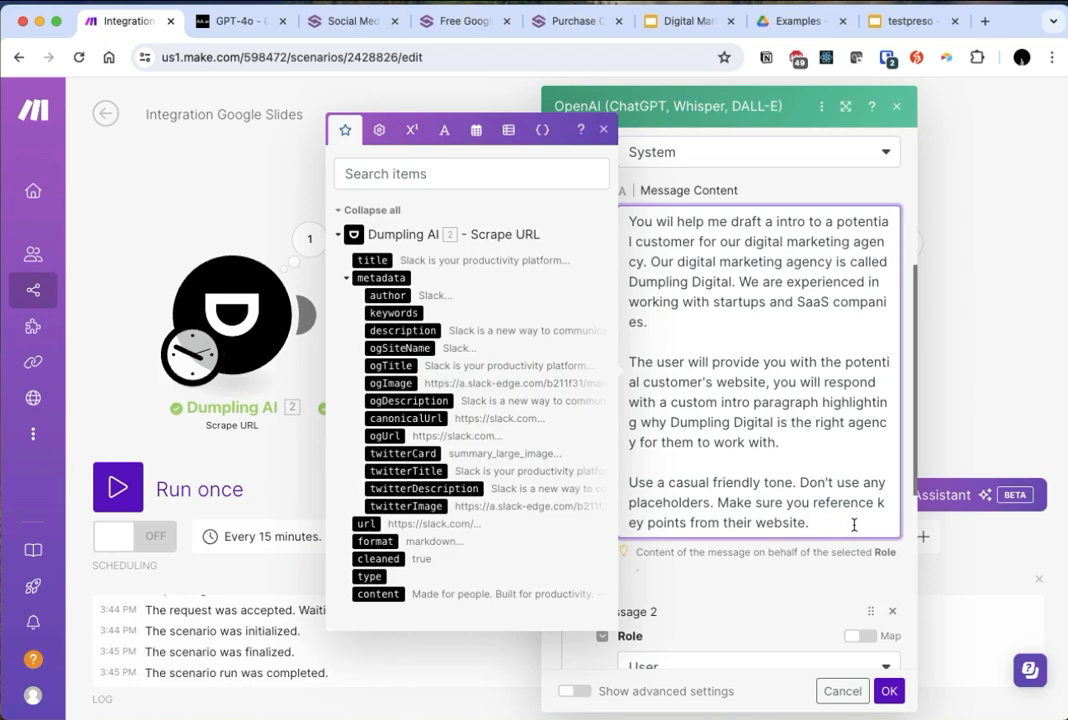
key(Return)
key(Return)
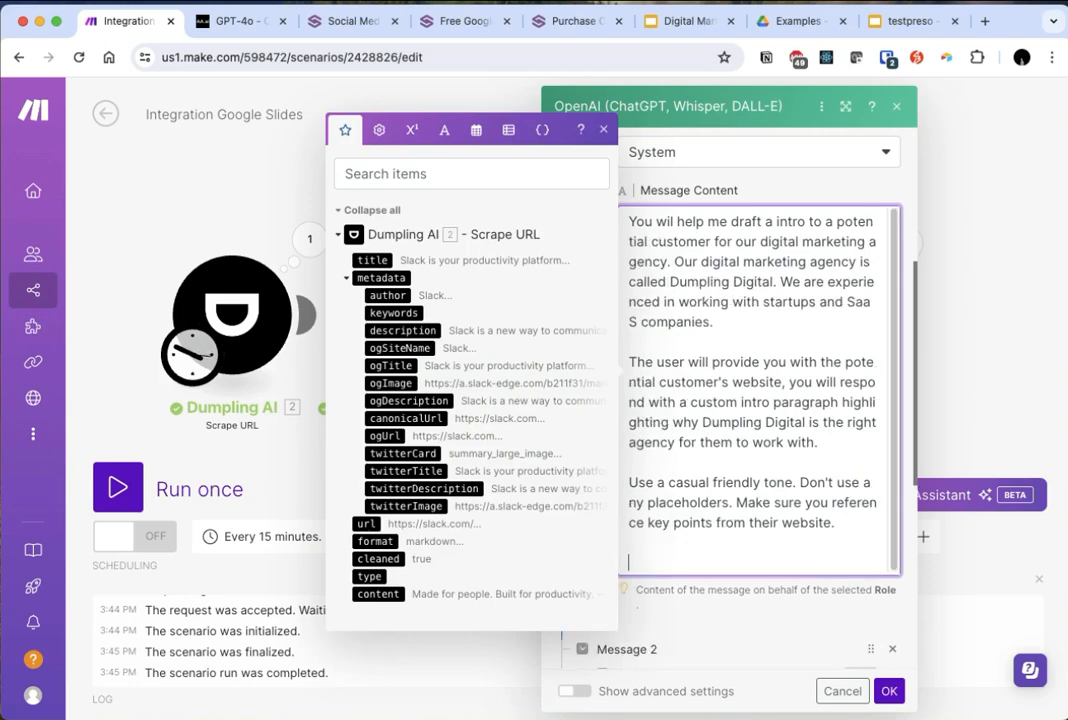
text(Also come up)
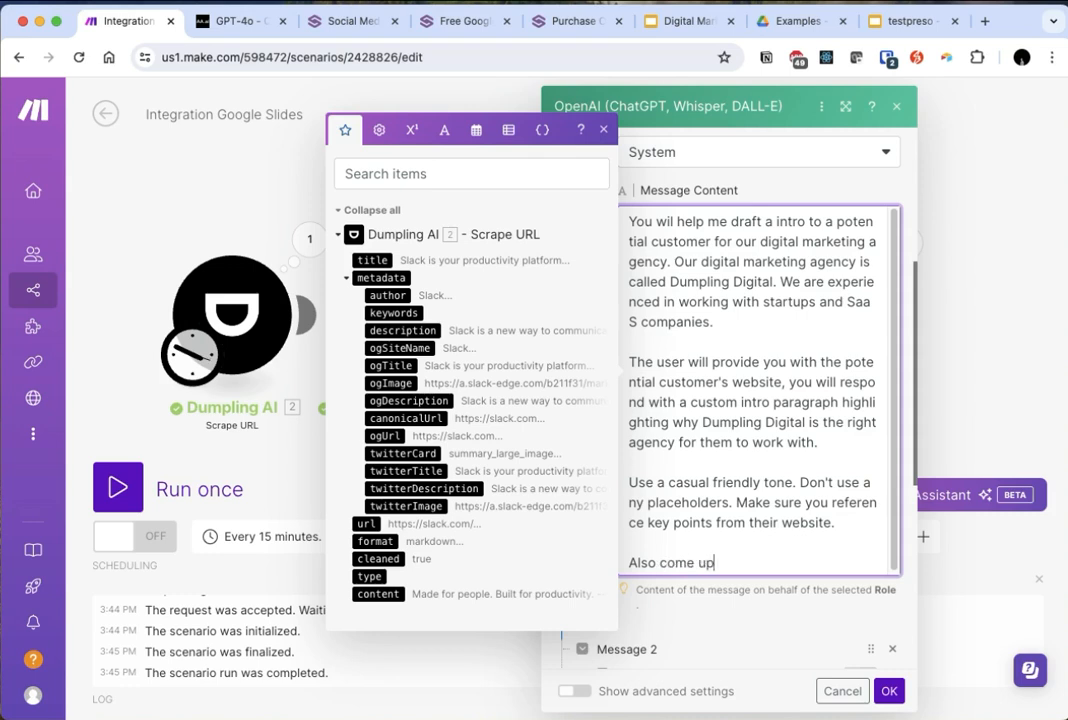
text( with 4 digital mark)
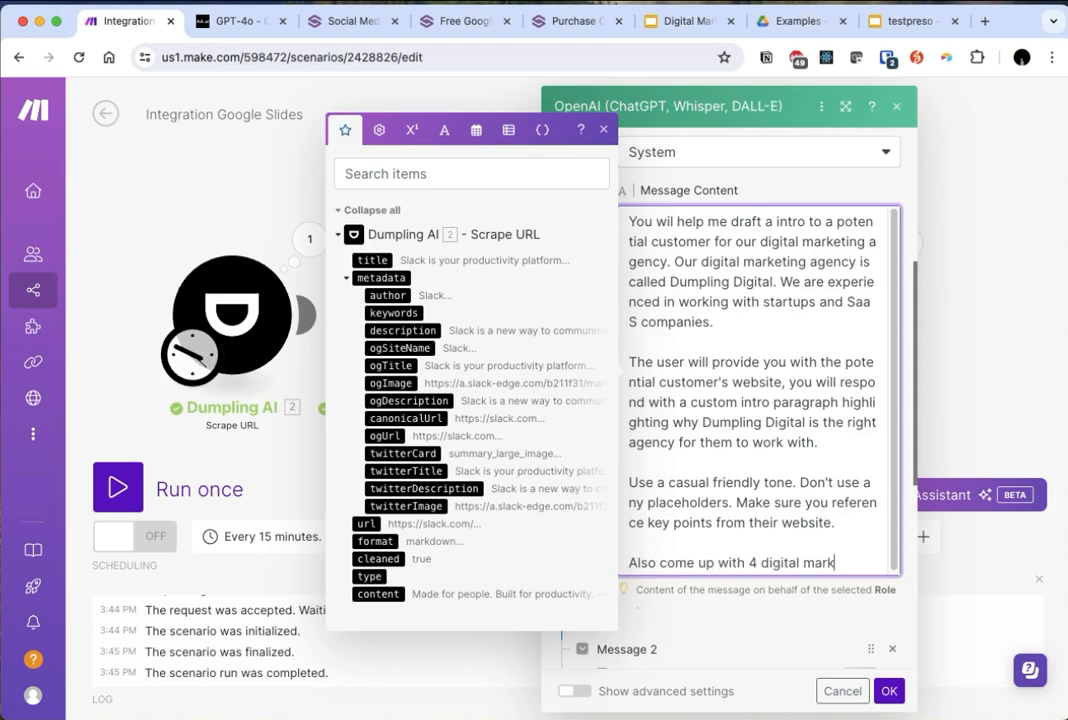
text(eting ideas for the p)
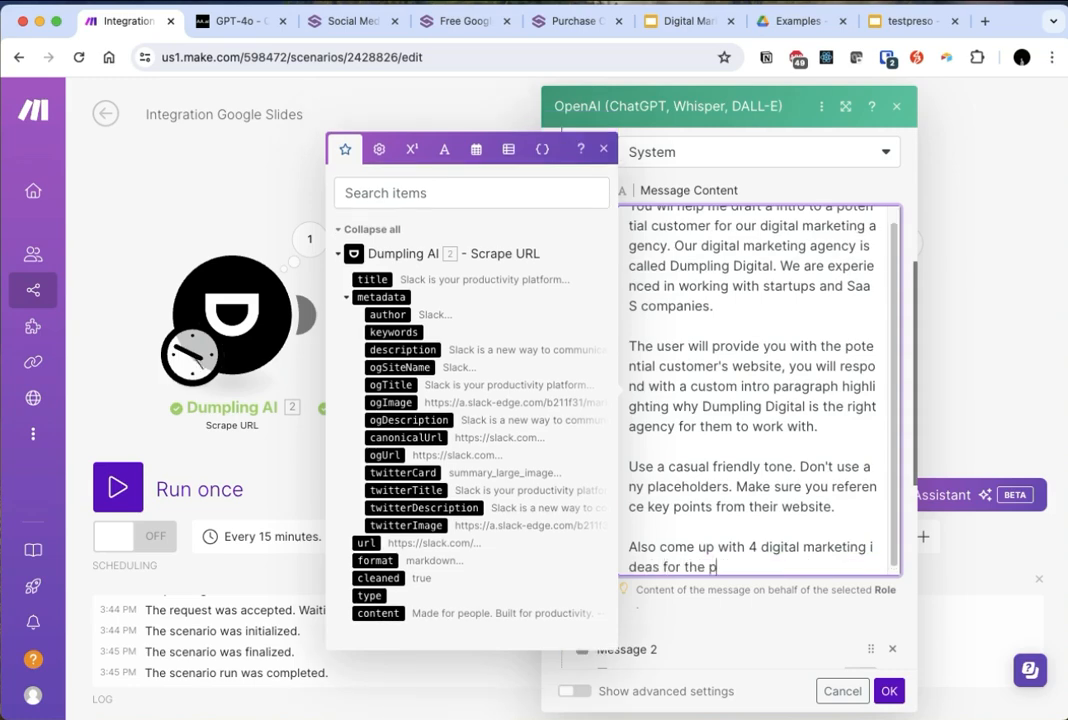
text(otential customer. Feel free to)
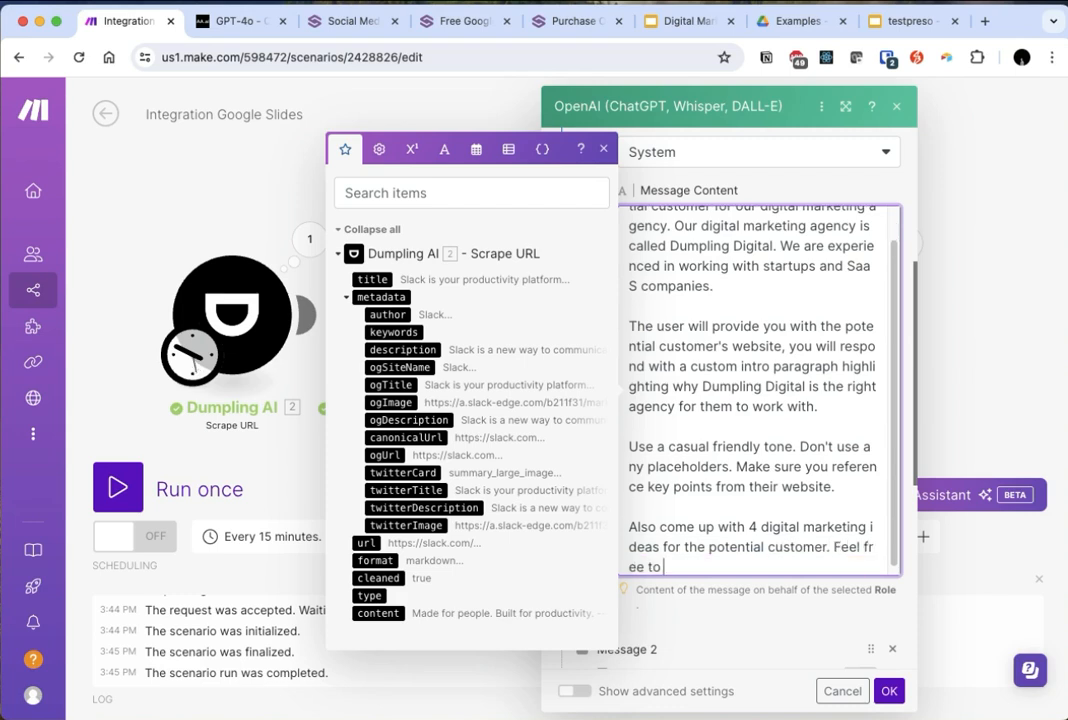
text( be as creative as you want.)
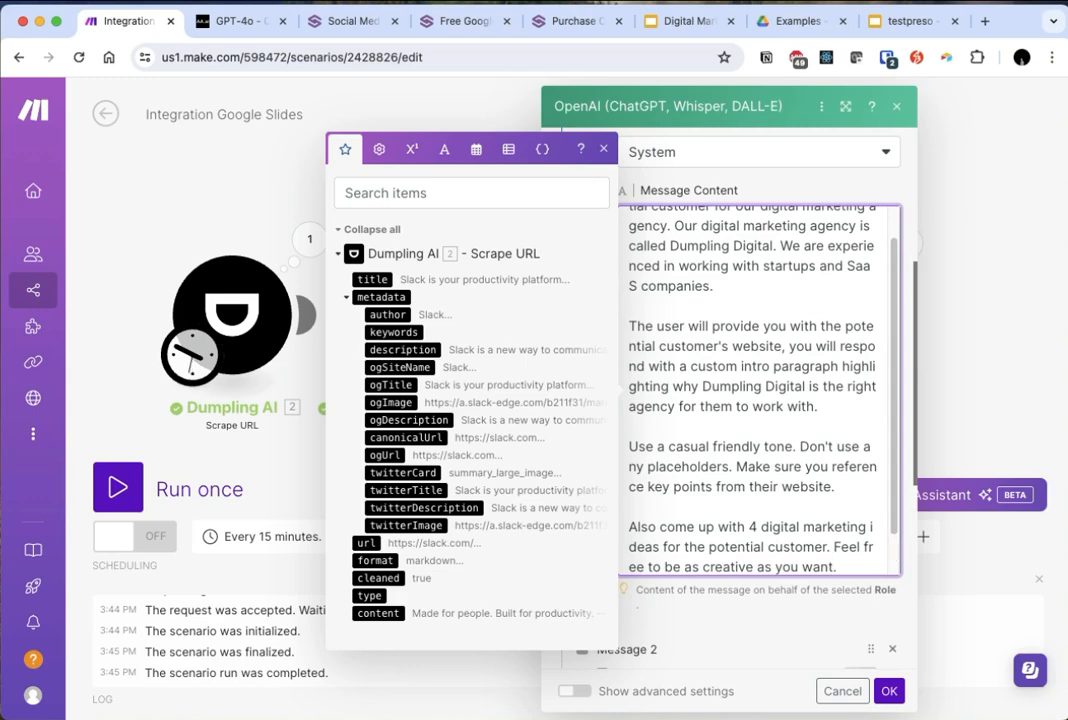
- Add a new paragraph to the system message reading "Please respond in the following JSON format:"
scroll(801, 490, down, 1)
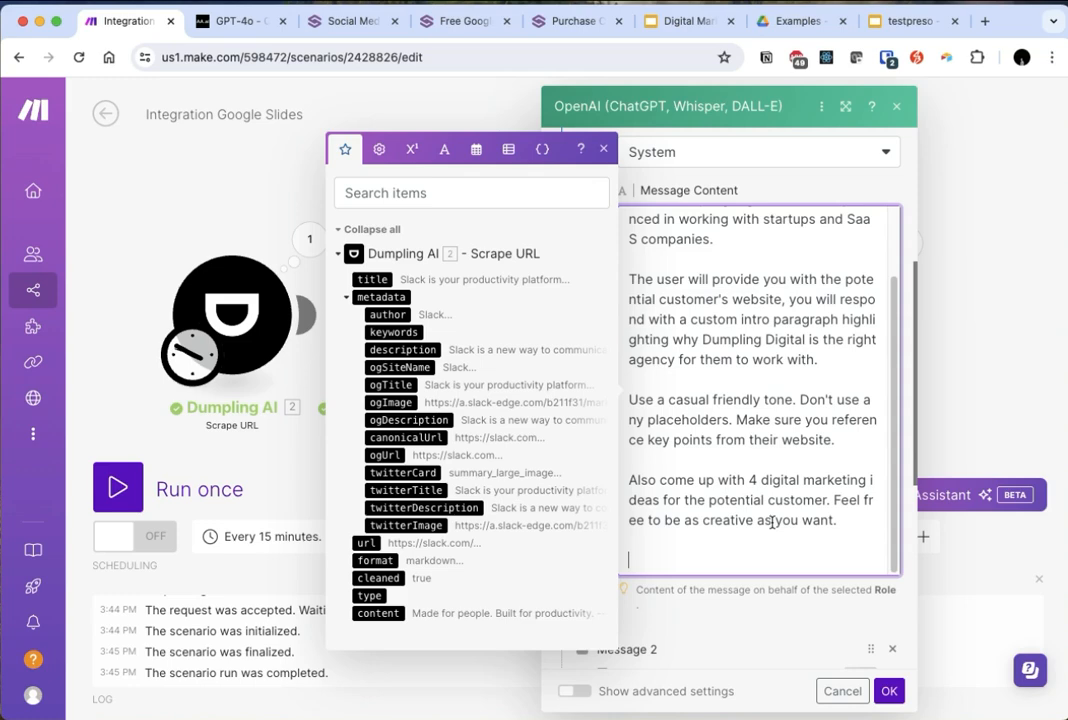
text(lease respond)
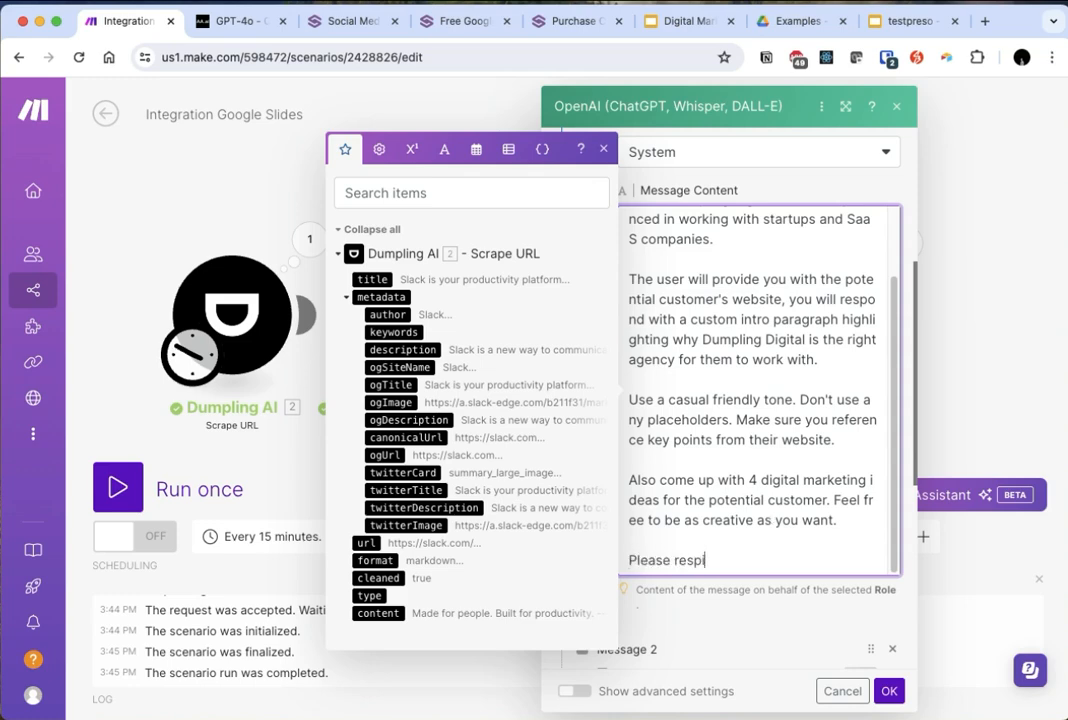
key(BackSpace)
key(BackSpace)
key(BackSpace)
text(ond in JSON format)
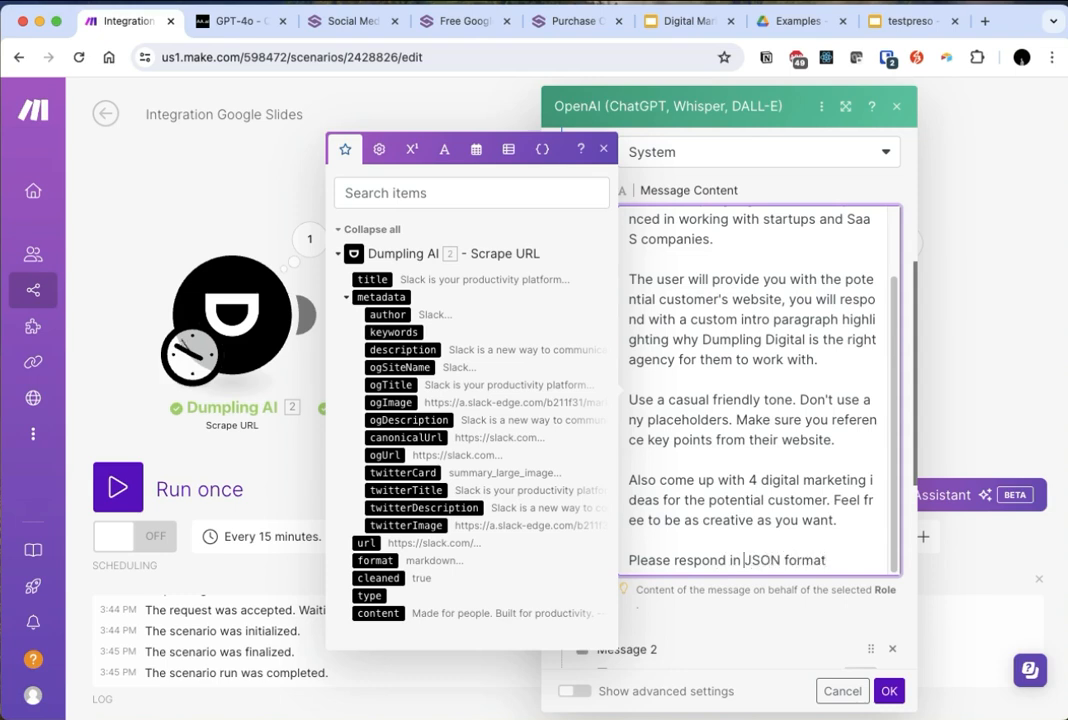
text(he following)
key(Down)
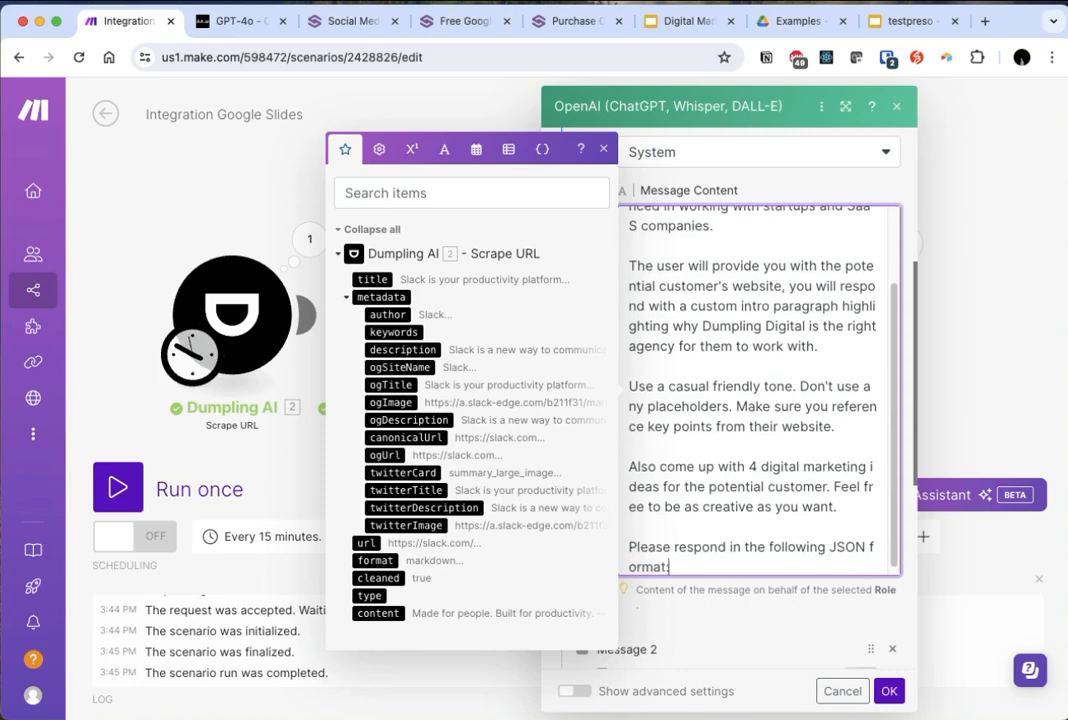
- Write a JSON object in curly braces below the format instruction, with "custom_intro":string, as its first line
key(Return)
text({)
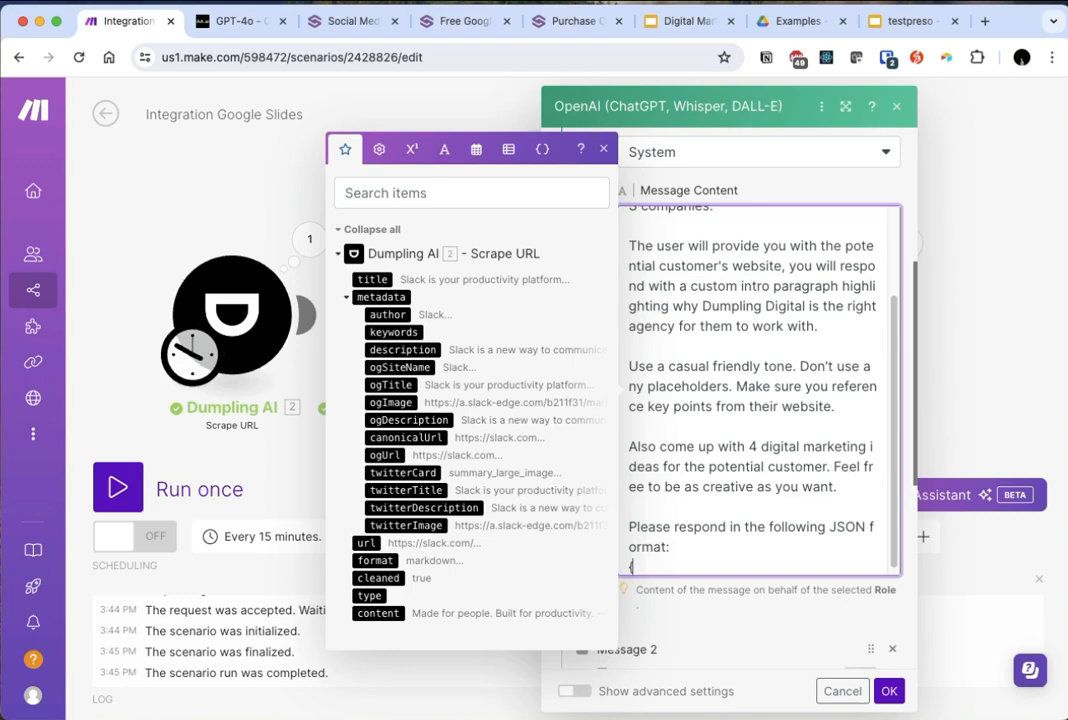
text(})
key(Left)
key(Return)
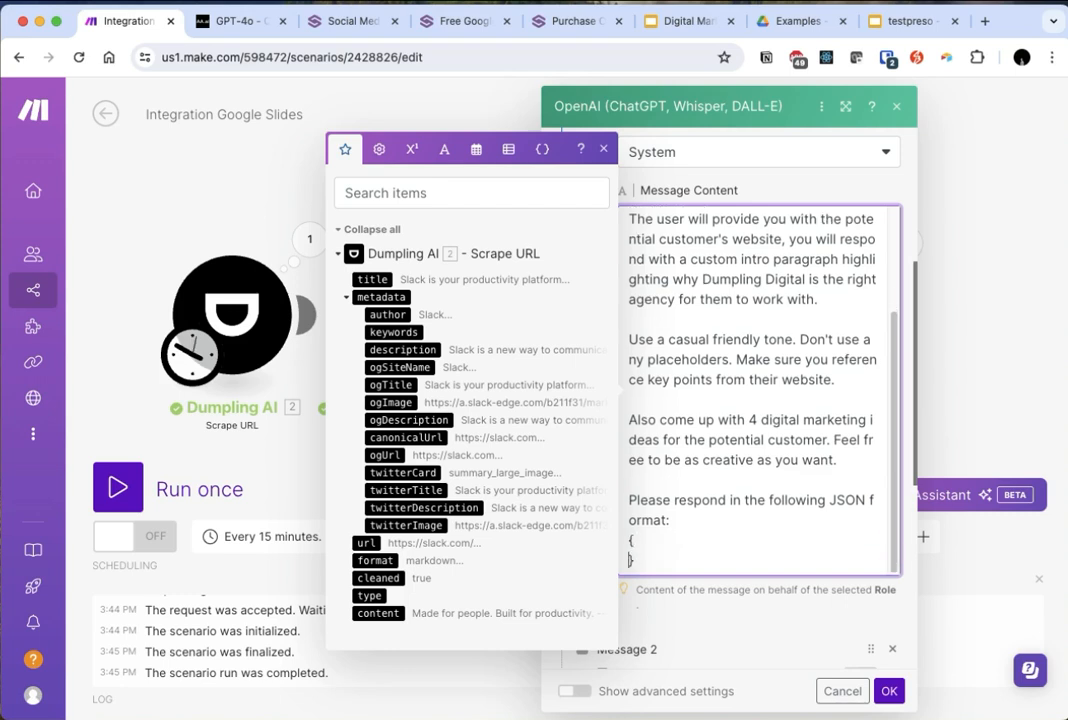
key(Return)
text("custom)
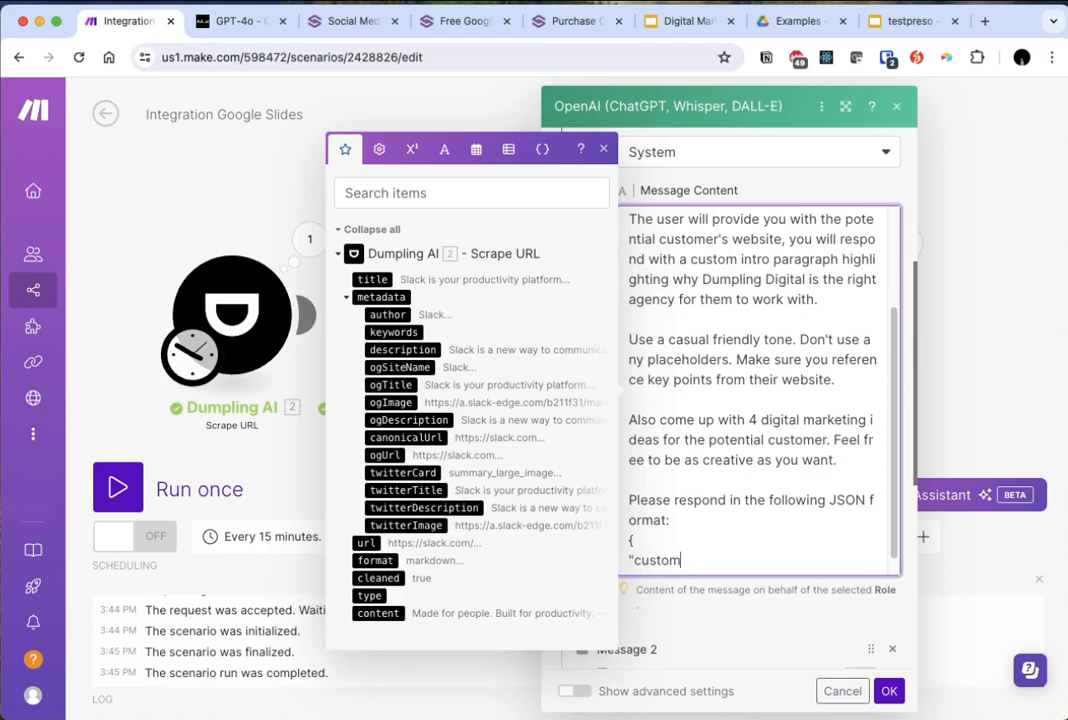
text(_intro":string,)
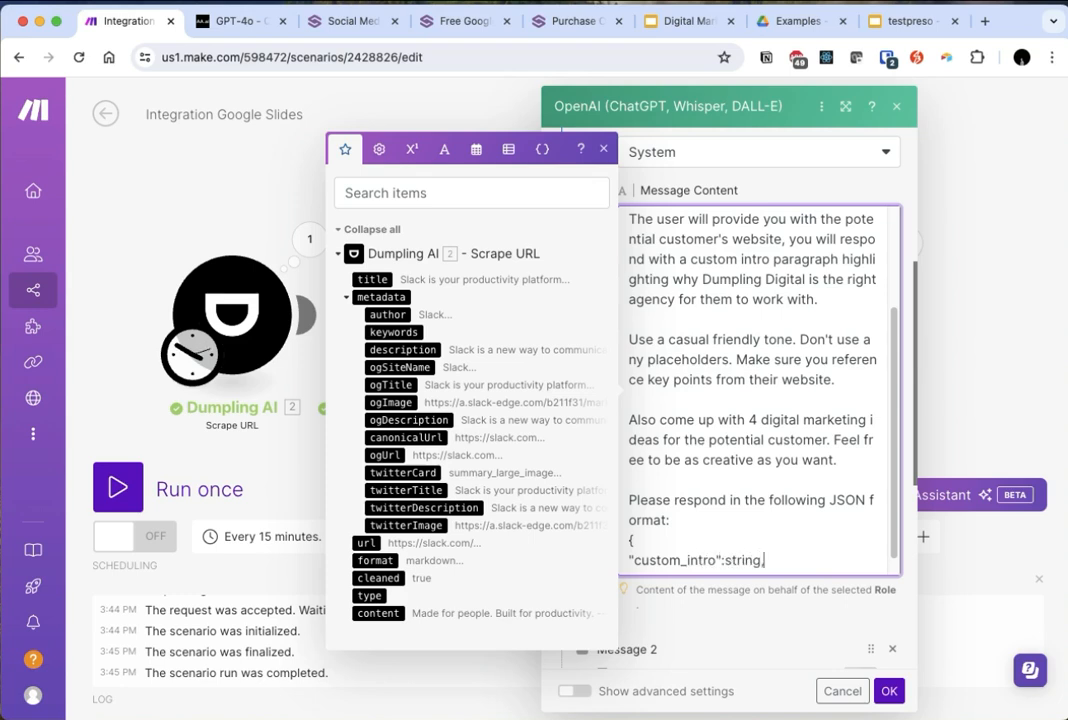
key(Return)
text(})
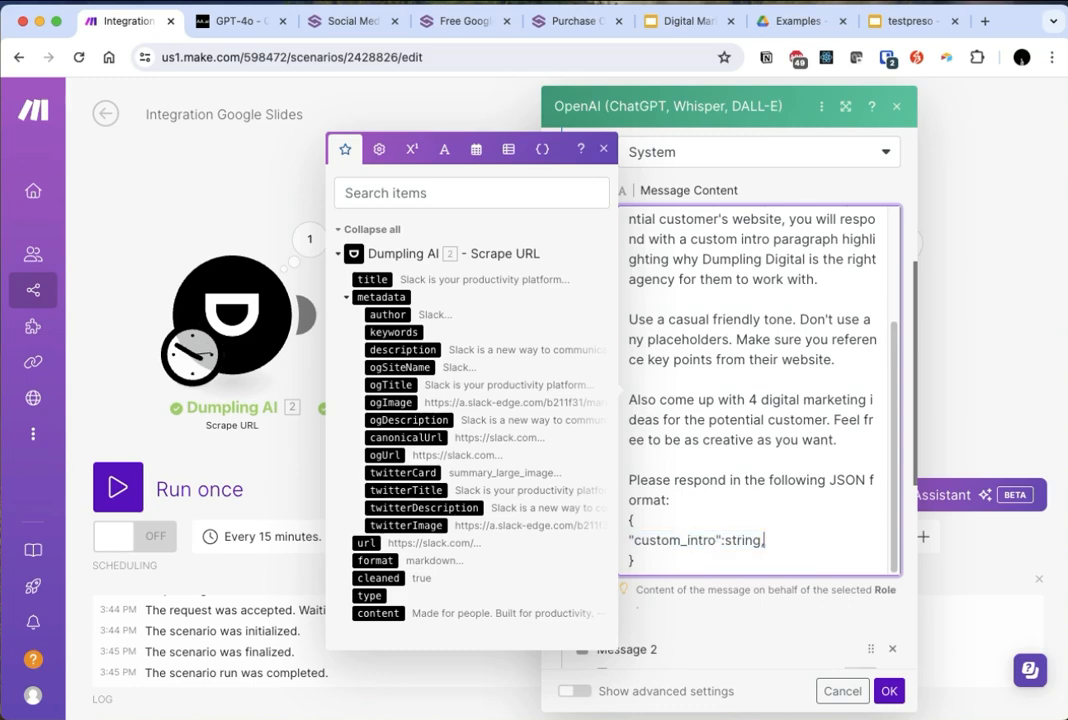
- Add the lines "idea1":string, and "idea1_explanation":string, below custom_intro in the JSON format
key(Return)
text("custom_intro":string,)
double_click(670, 550)
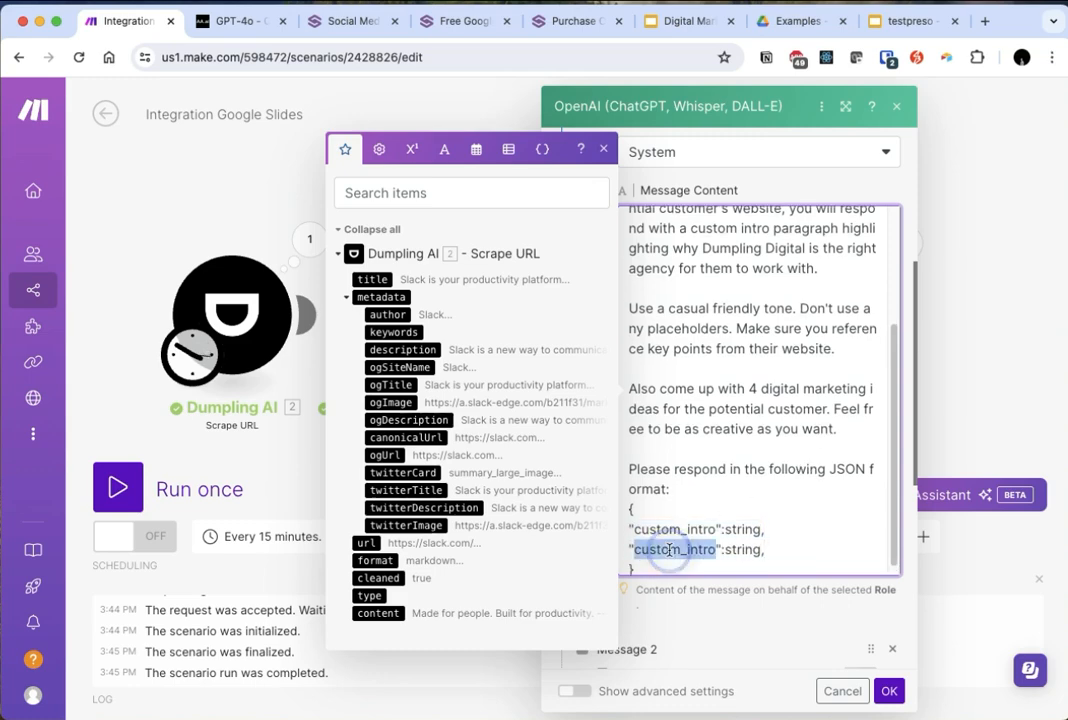
text(idea1)
key(shift+End)
key(super+c)
key(End)
key(Return)
key(super+v)
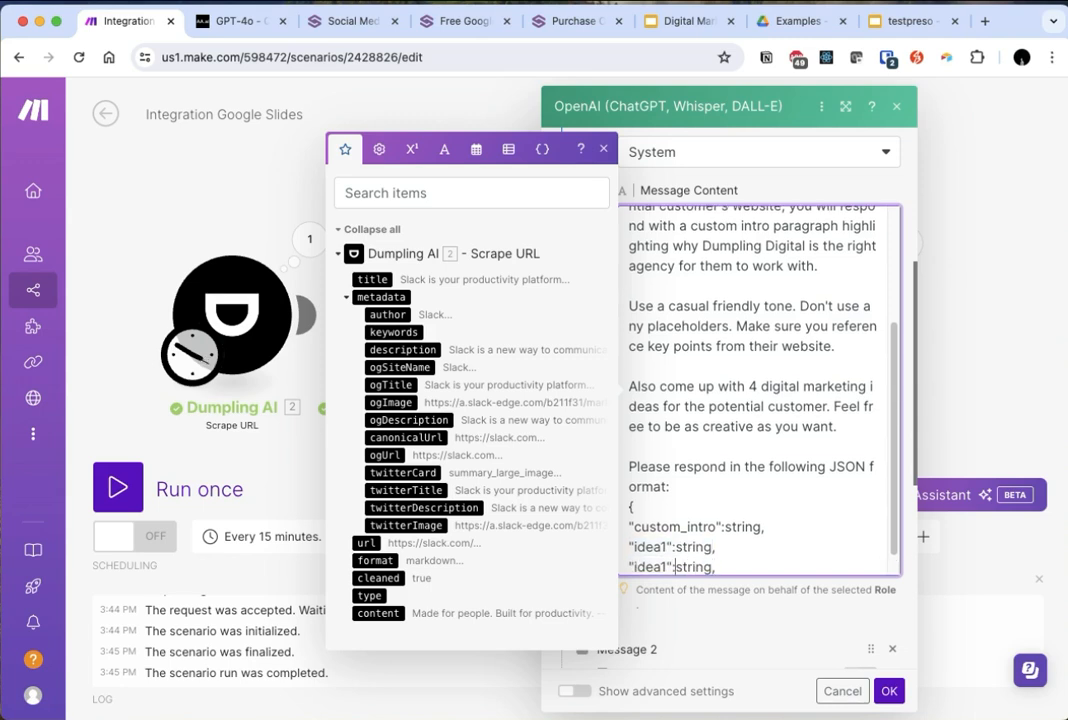
text(_explanat)
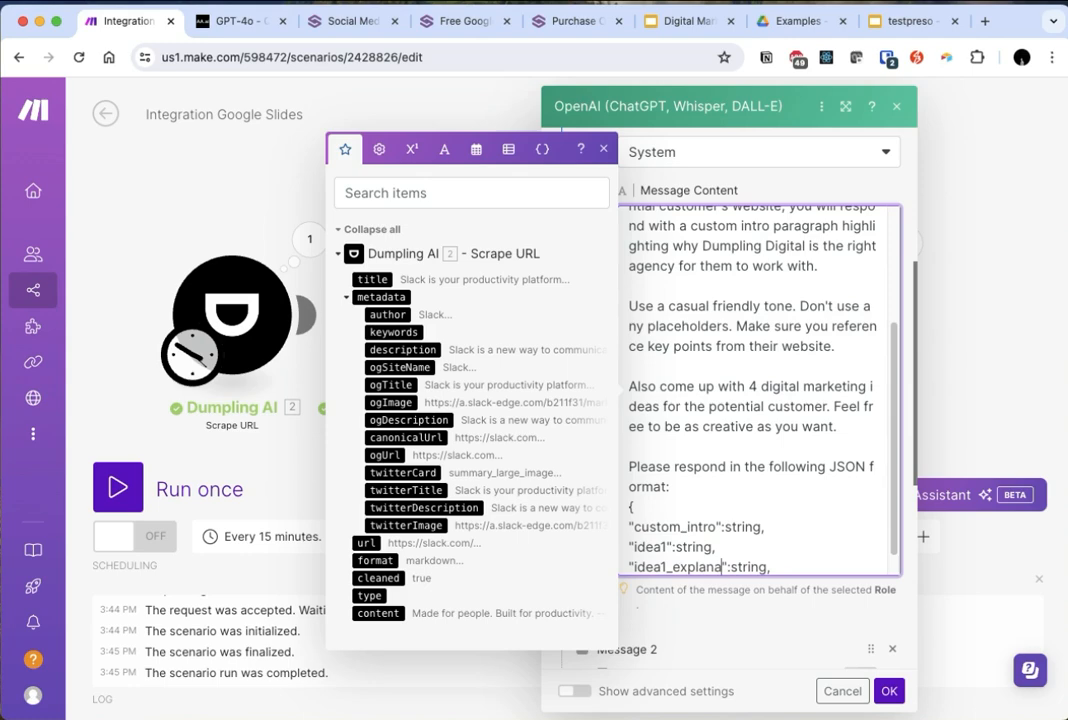
text(ion)
- Duplicate the idea1 and idea1_explanation pair of lines three times within the JSON format
scroll(689, 515, down, 1)
drag(812, 540, 632, 521)
click(825, 545)
key(Return)
key(super+v)
key(super+v)
key(super+v)
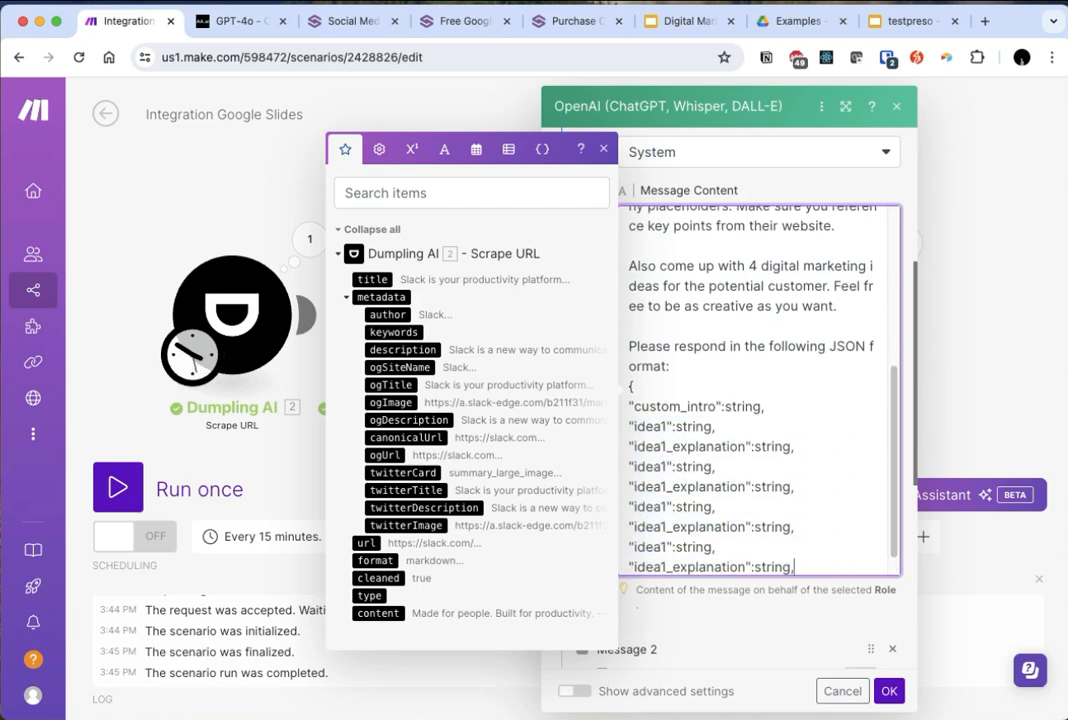
- Renumber the copied pairs as idea2, idea3 and idea4 with their matching idea2_explanation, idea3_explanation and idea4_explanation keys
scroll(730, 470, down, 1)
click(663, 439)
key(BackSpace)
text(2)
key(BackSpace)
text(2)
click(665, 479)
key(BackSpace)
text(3)
click(665, 499)
key(BackSpace)
text(3)
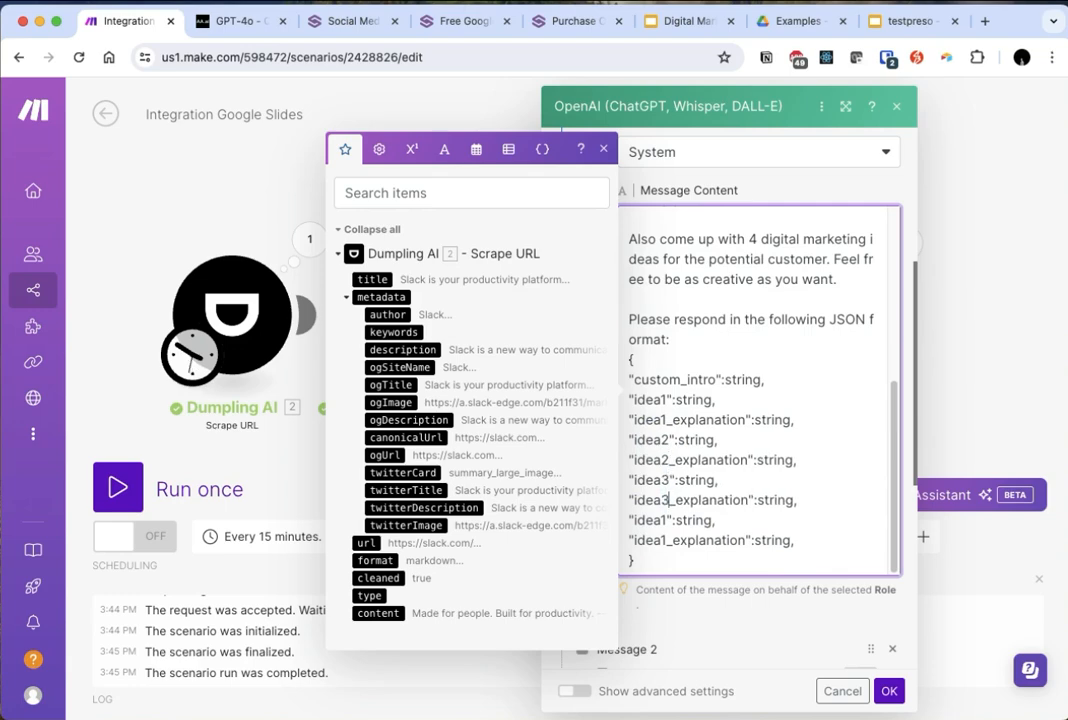
key(BackSpace)
text(4)
click(667, 540)
key(BackSpace)
text(4)
- Set the OpenAI module's Max Tokens to 1500
click(669, 379)
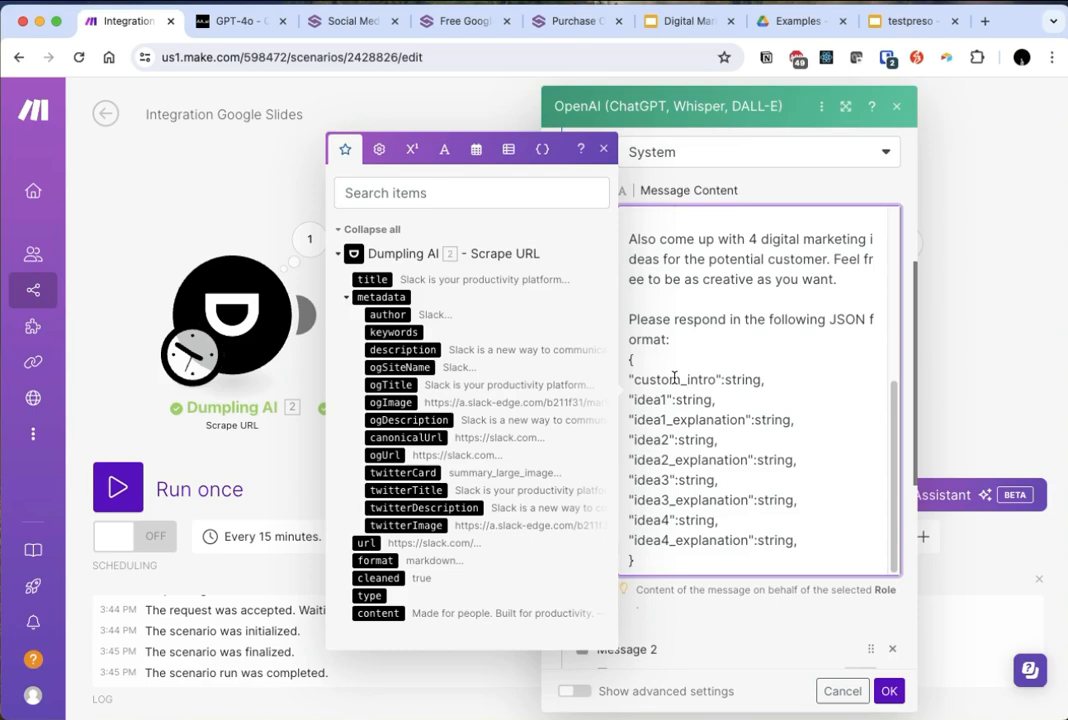
scroll(715, 447, down, 2)
click(770, 508)
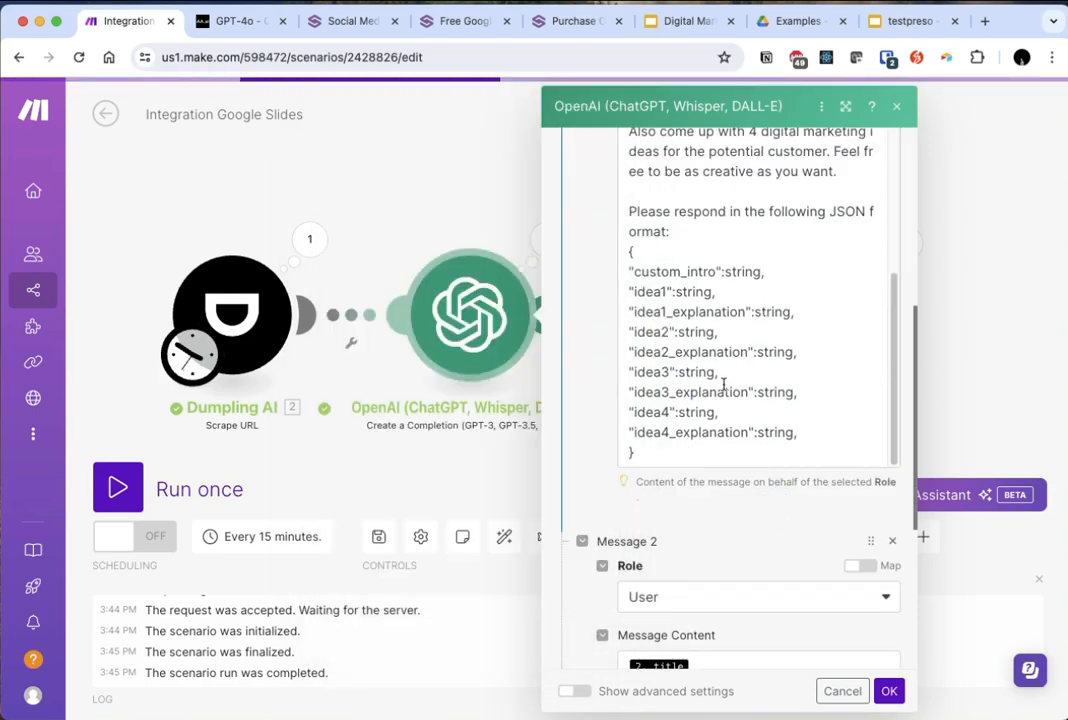
scroll(722, 382, down, 3)
scroll(723, 384, down, 1)
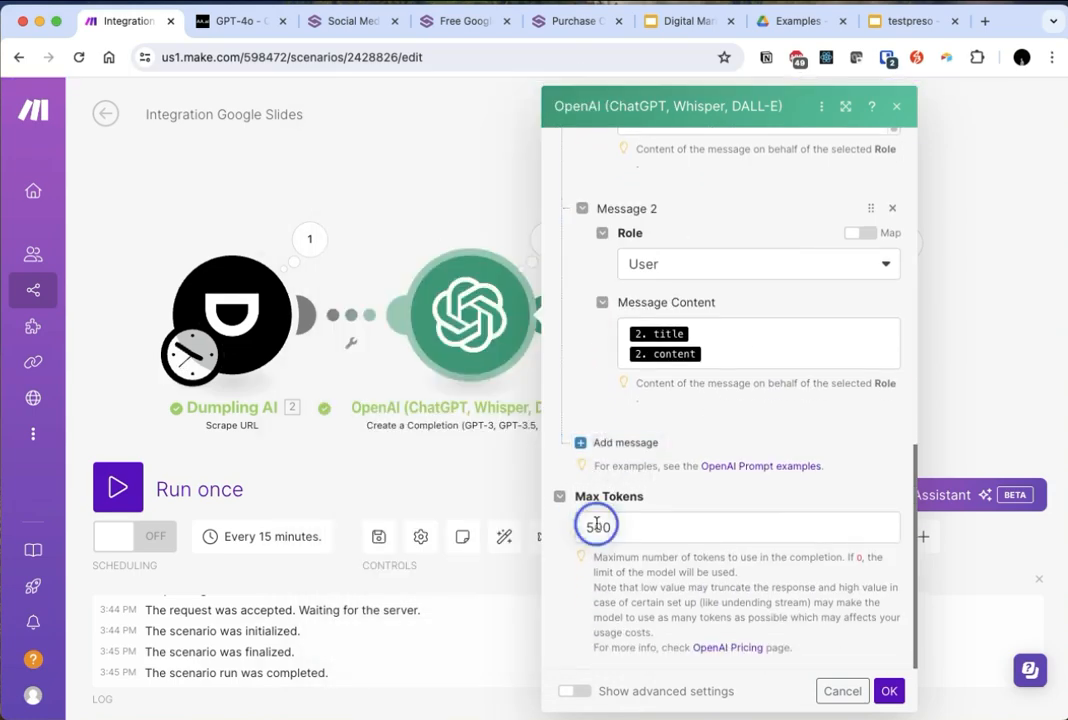
click(596, 527)
text(1)
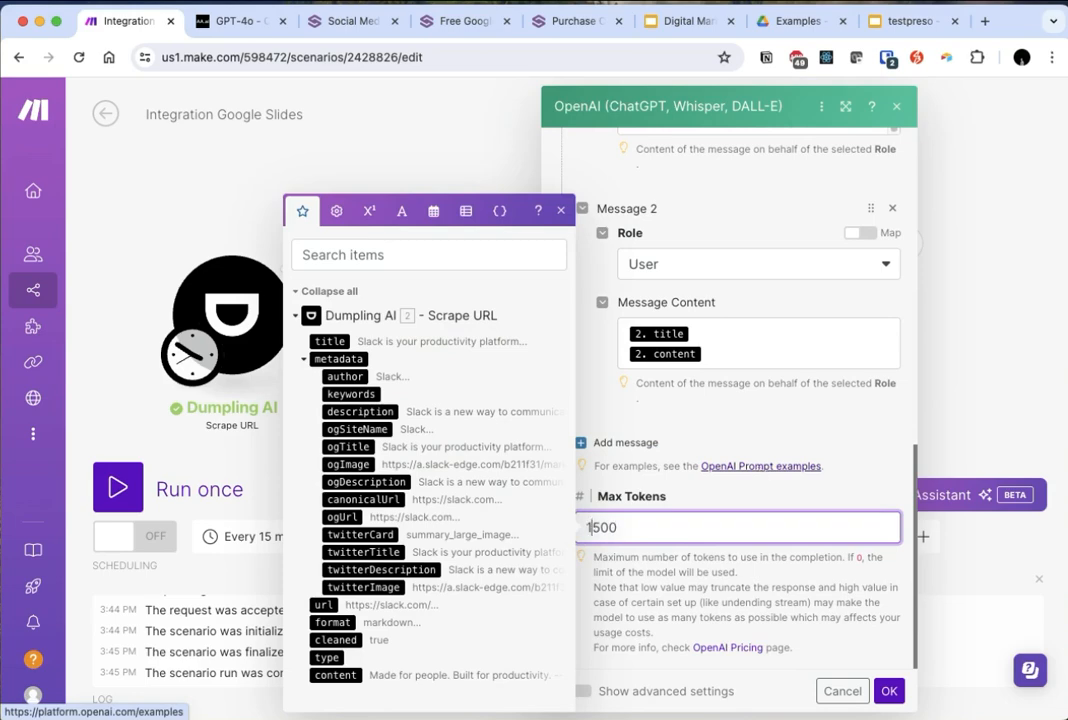
click(889, 461)
- Show the OpenAI module's advanced settings, set the Response Format to JSON Object, and save the module
click(575, 691)
scroll(691, 598, down, 10)
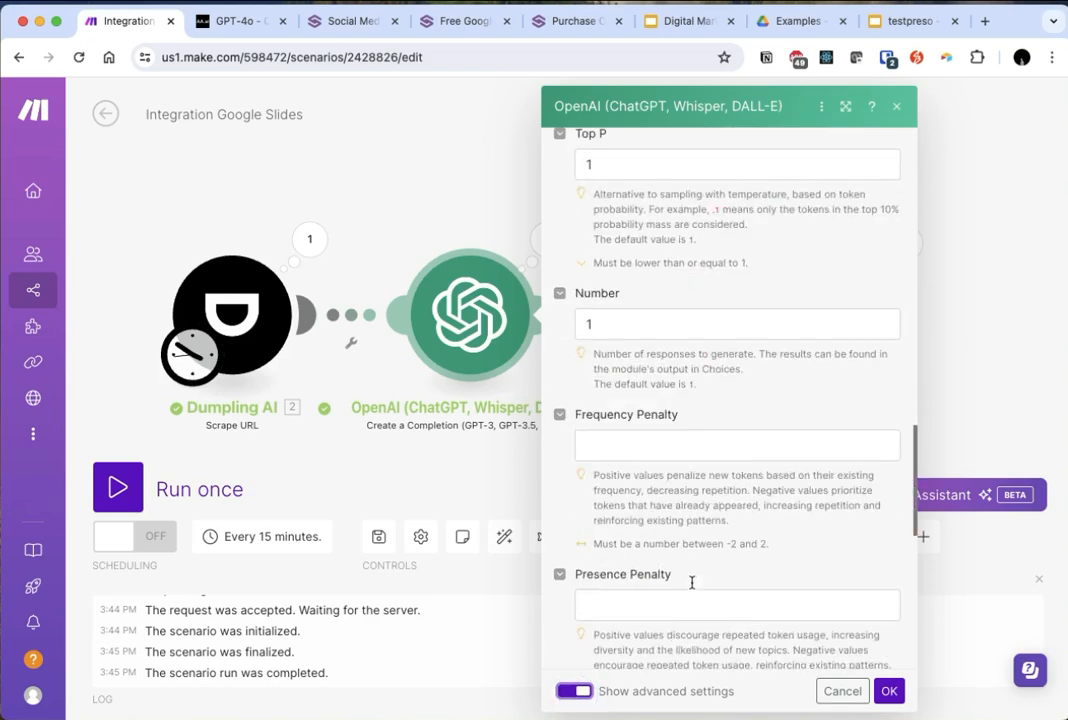
scroll(700, 586, down, 4)
click(784, 470)
click(640, 551)
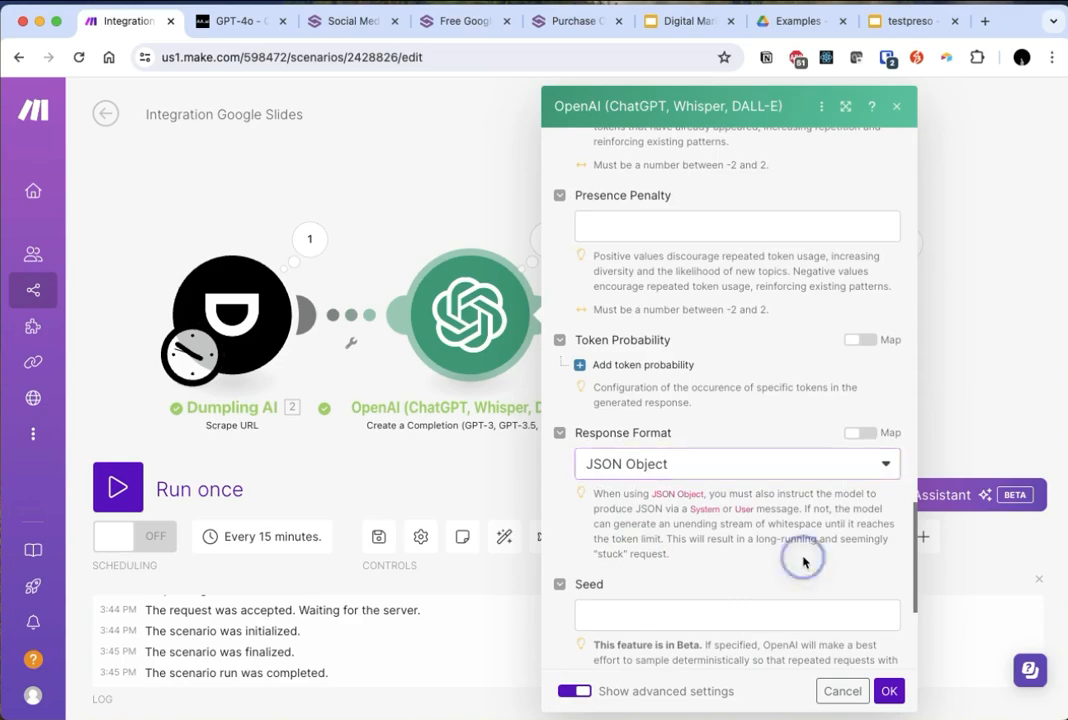
scroll(803, 561, down, 3)
scroll(846, 596, up, 10)
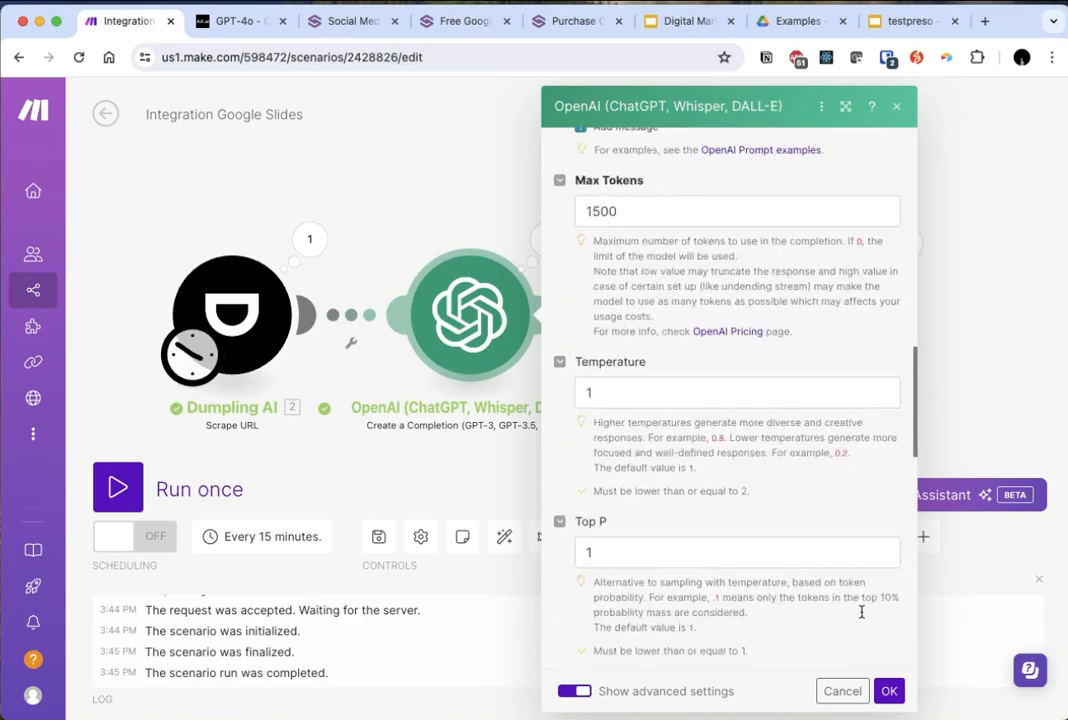
click(889, 691)
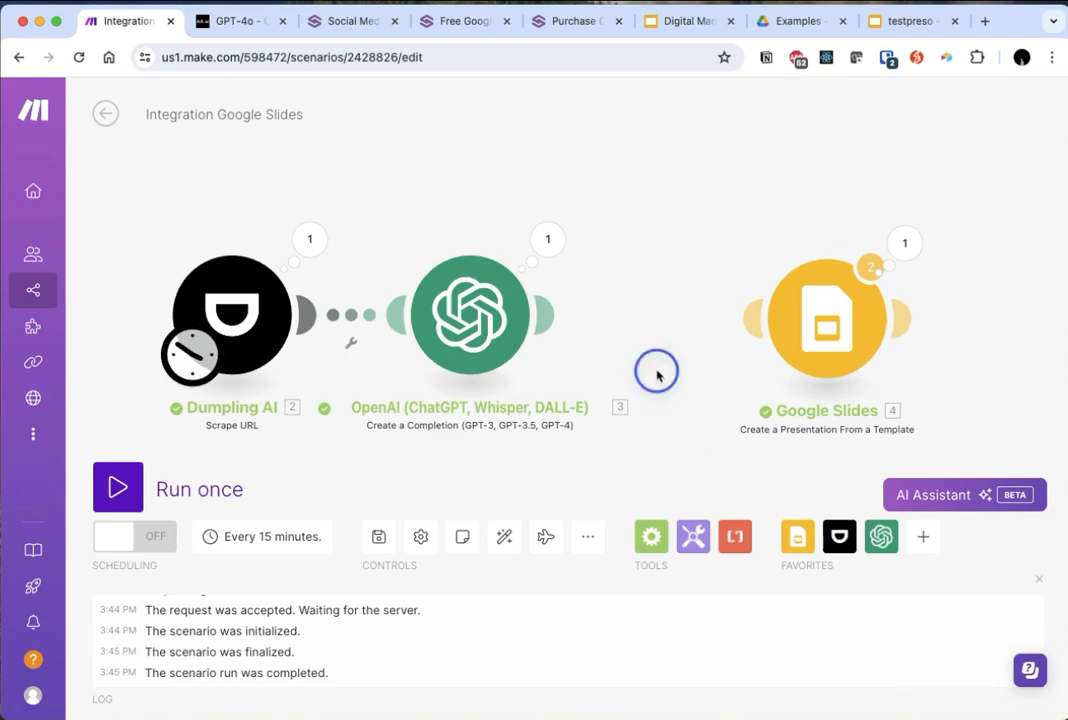
- Add a JSON module with the Parse JSON action after the OpenAI module
drag(656, 370, 625, 381)
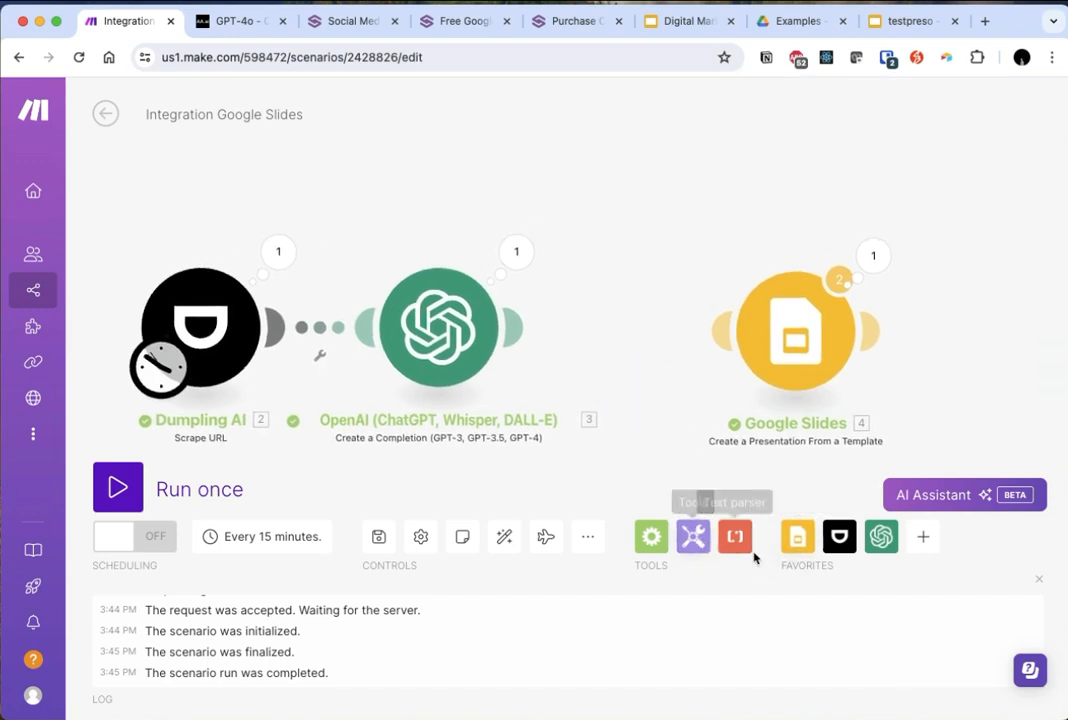
click(530, 332)
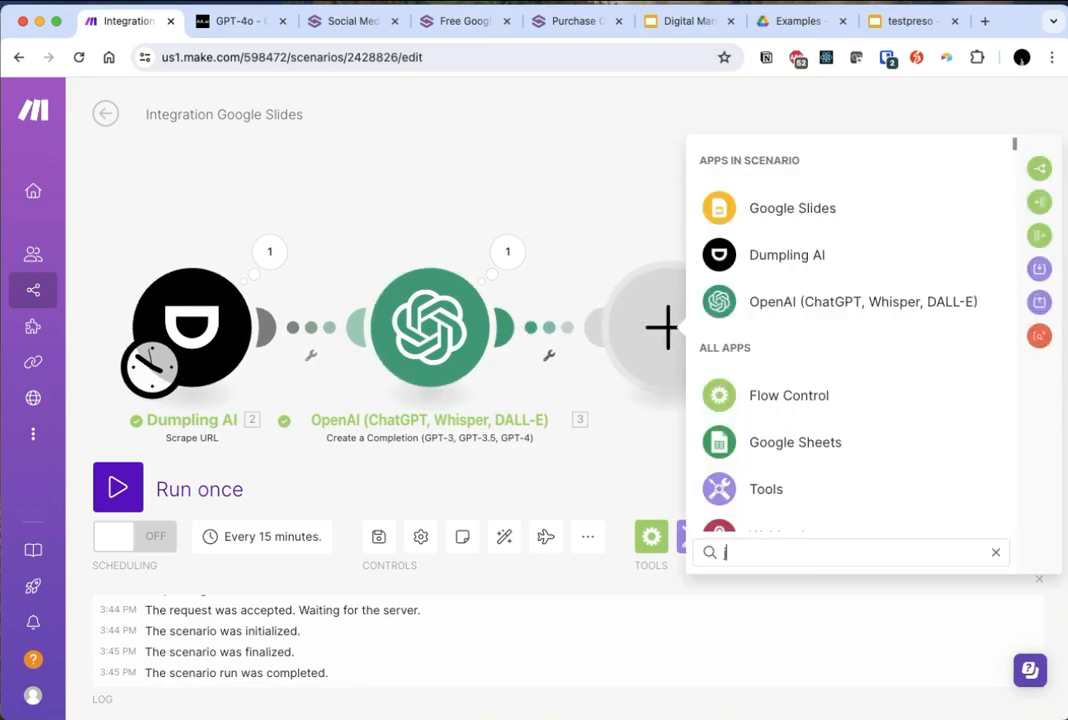
text(json)
click(789, 210)
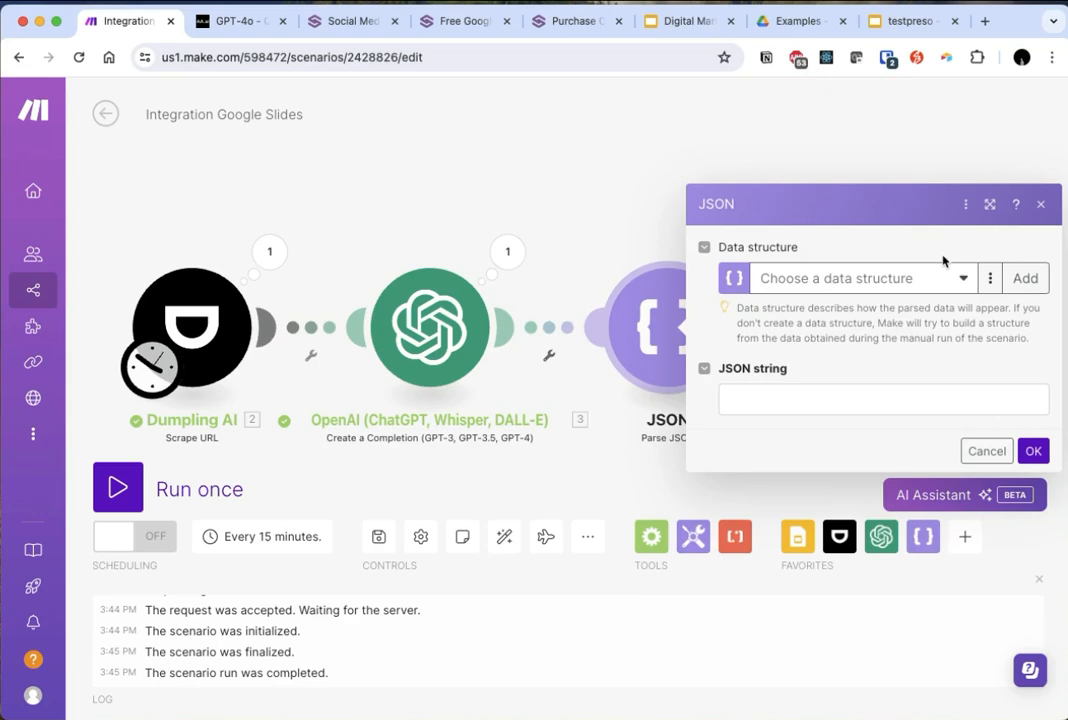
- Start a new data structure for the JSON module and add a Text item named custom_intro to its specification
click(1022, 279)
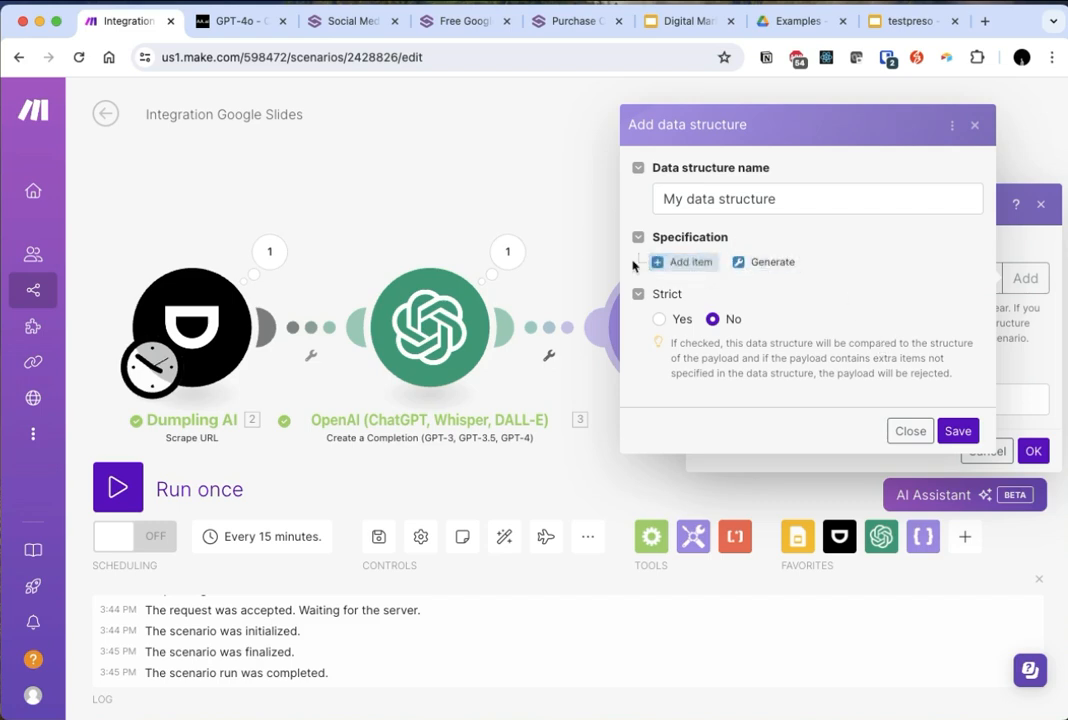
click(686, 263)
click(713, 292)
text(ci)
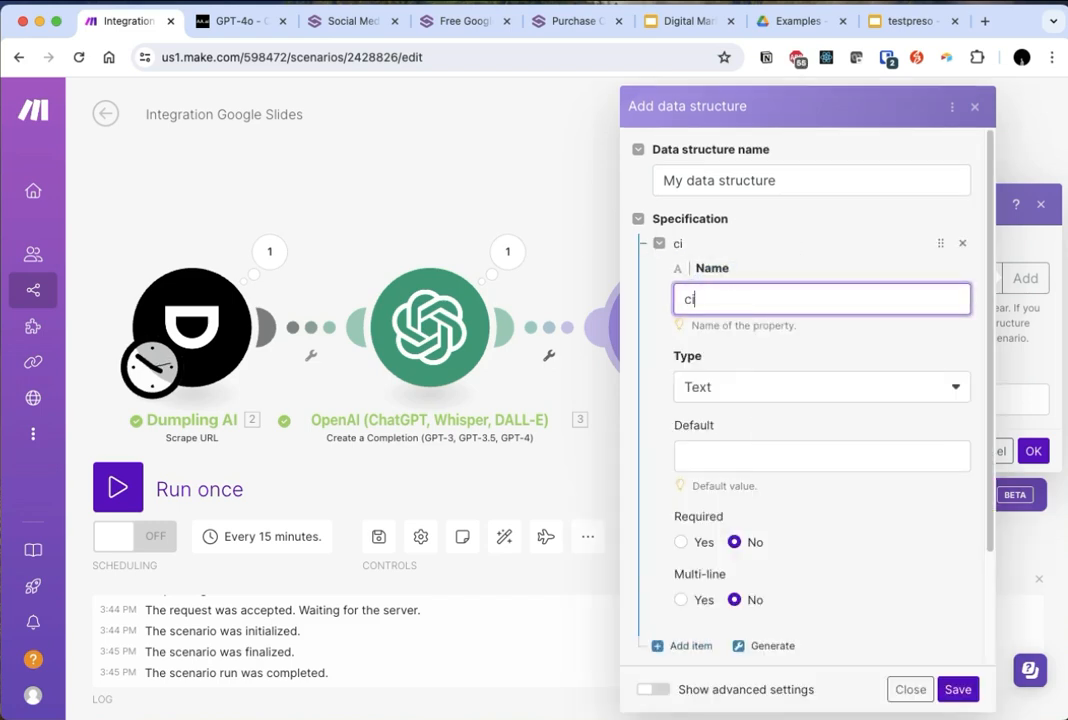
text(ustom_intro)
scroll(822, 441, down, 3)
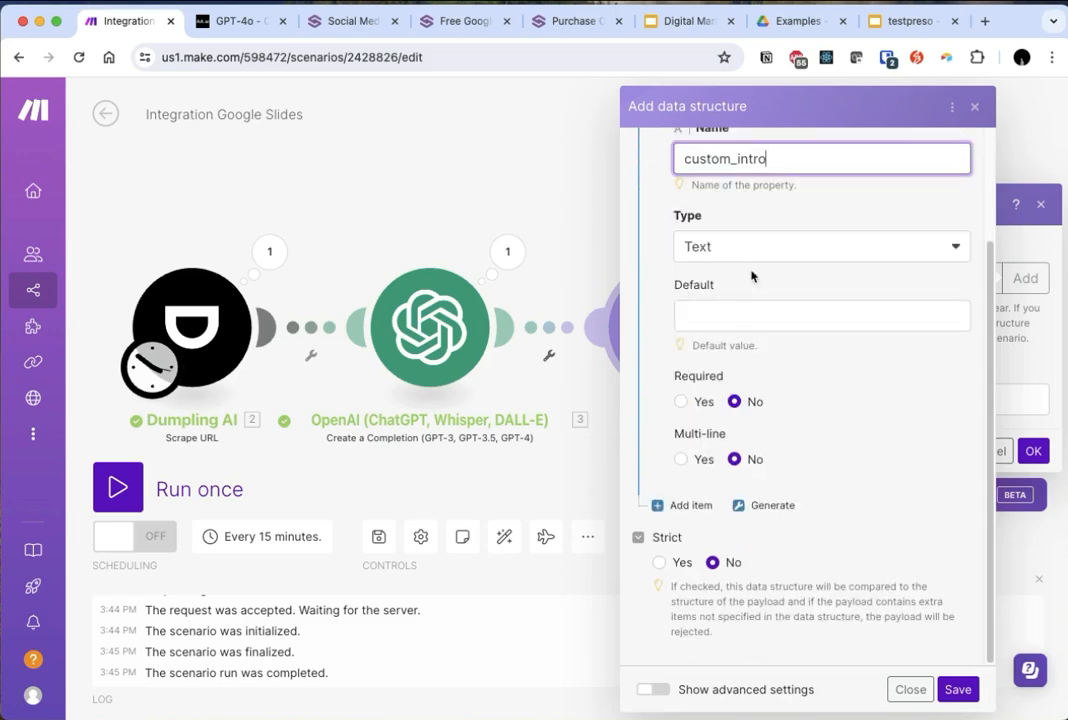
- Add two Text items named idea1 and idea1_explanation to the data structure's specification
click(686, 506)
click(734, 617)
text(idea1)
key(super+a)
key(super+c)
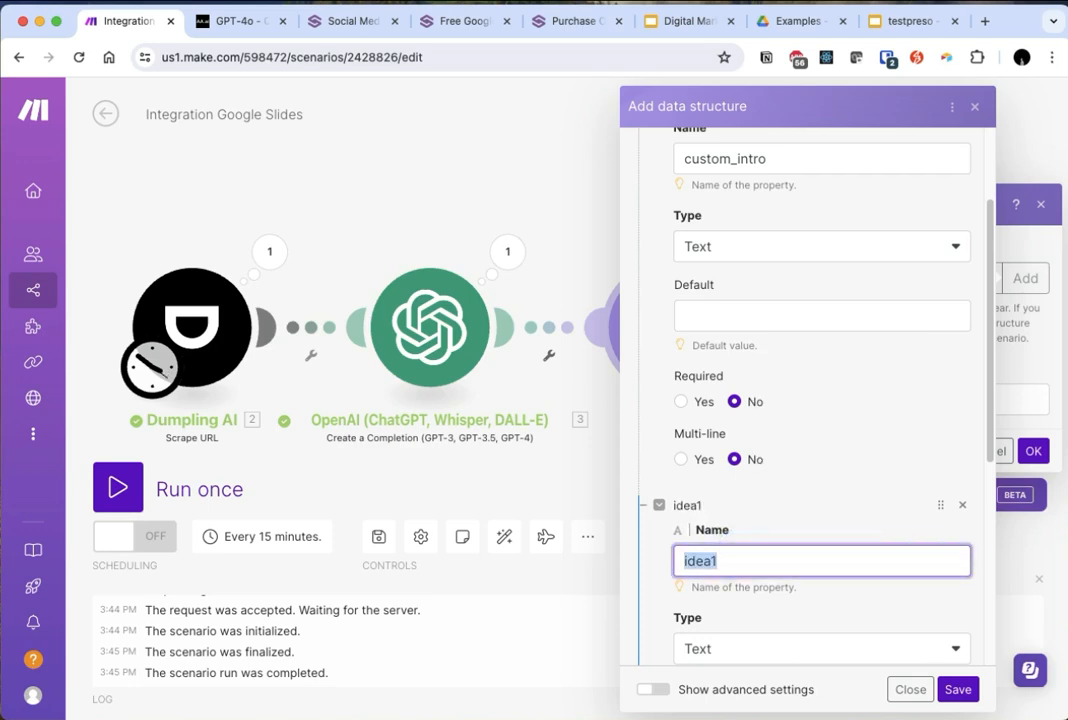
scroll(753, 491, down, 5)
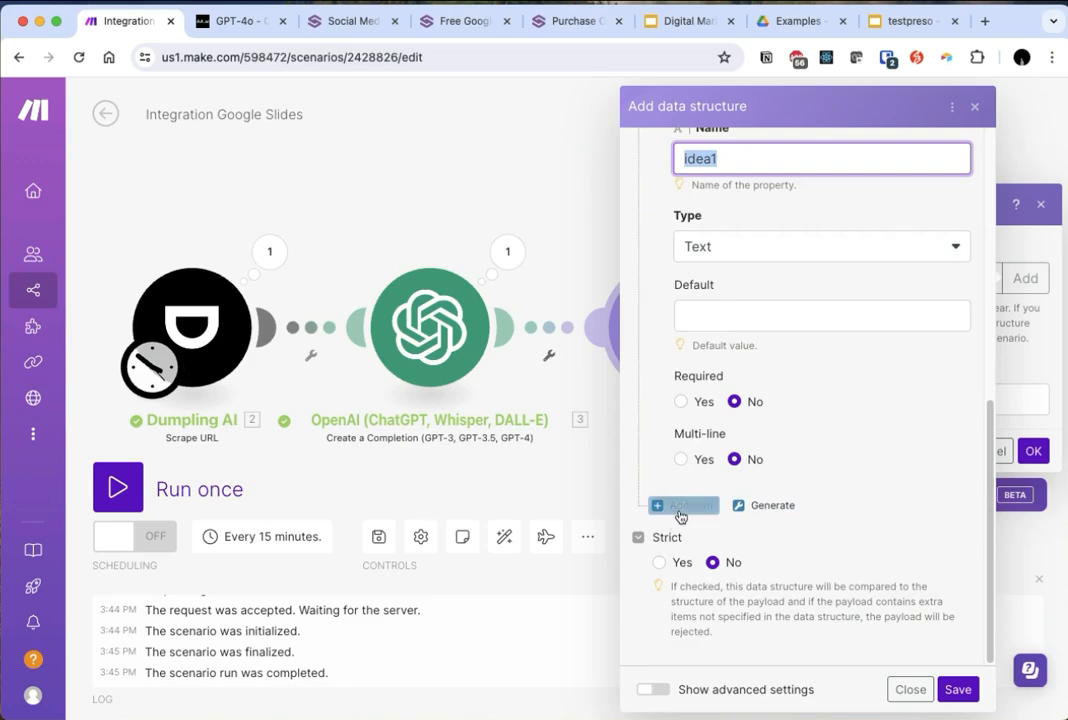
click(680, 512)
click(727, 563)
key(super+v)
text(_explanation)
- Add Text items named idea2 and idea2_explanation below idea1_explanation in the data structure
scroll(695, 493, down, 5)
click(690, 505)
click(725, 560)
key(super+v)
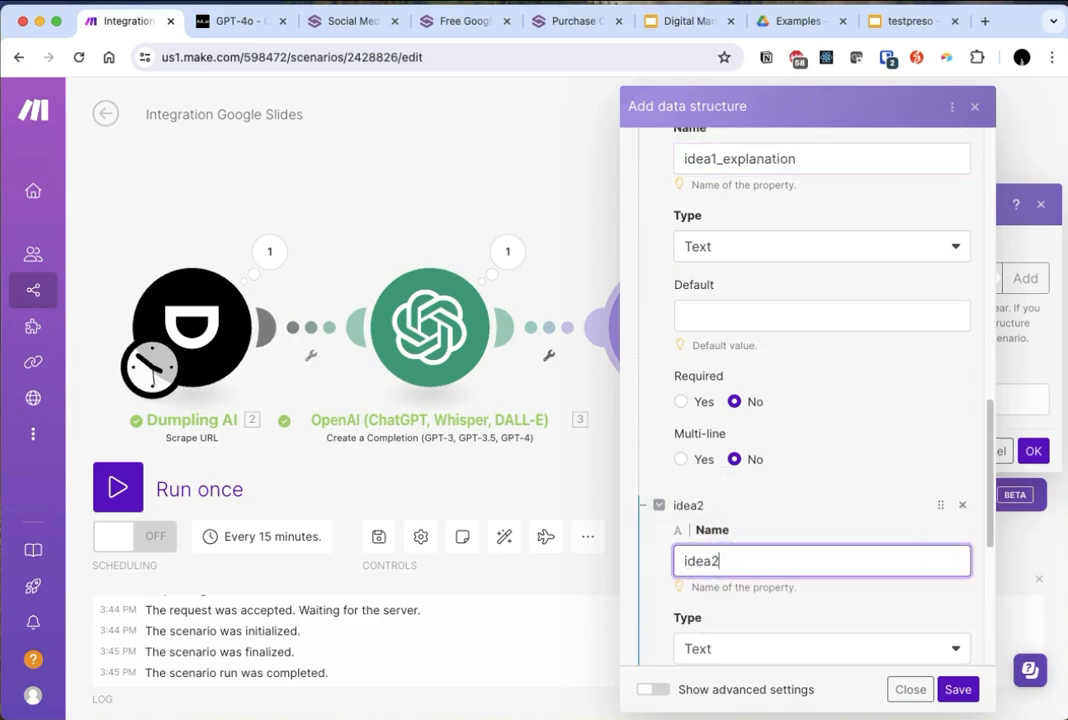
scroll(703, 491, down, 5)
click(677, 506)
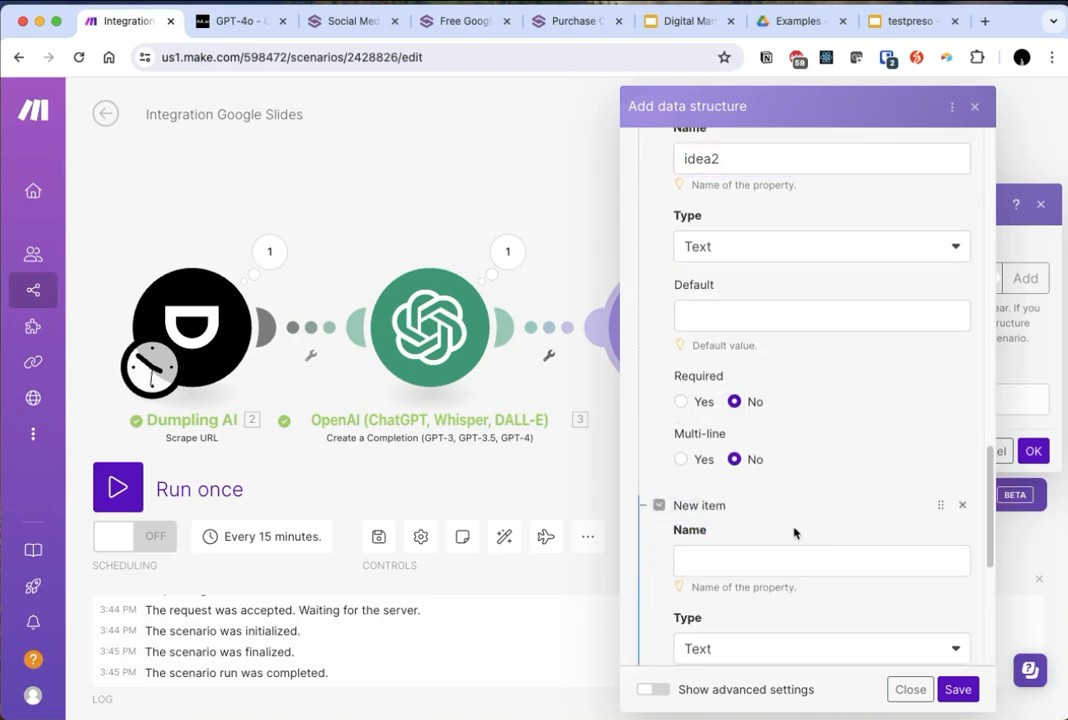
click(787, 561)
key(super+v)
text(_explanation)
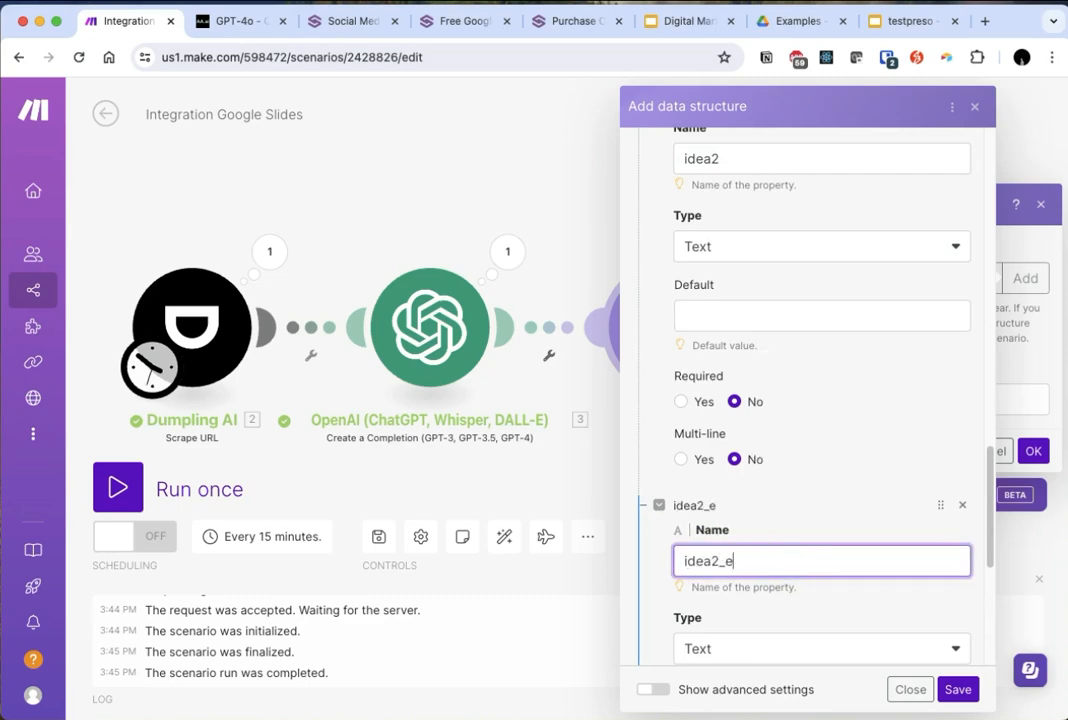
- Add Text items named idea3 and idea3_explanation below idea2_explanation in the data structure
scroll(788, 558, down, 5)
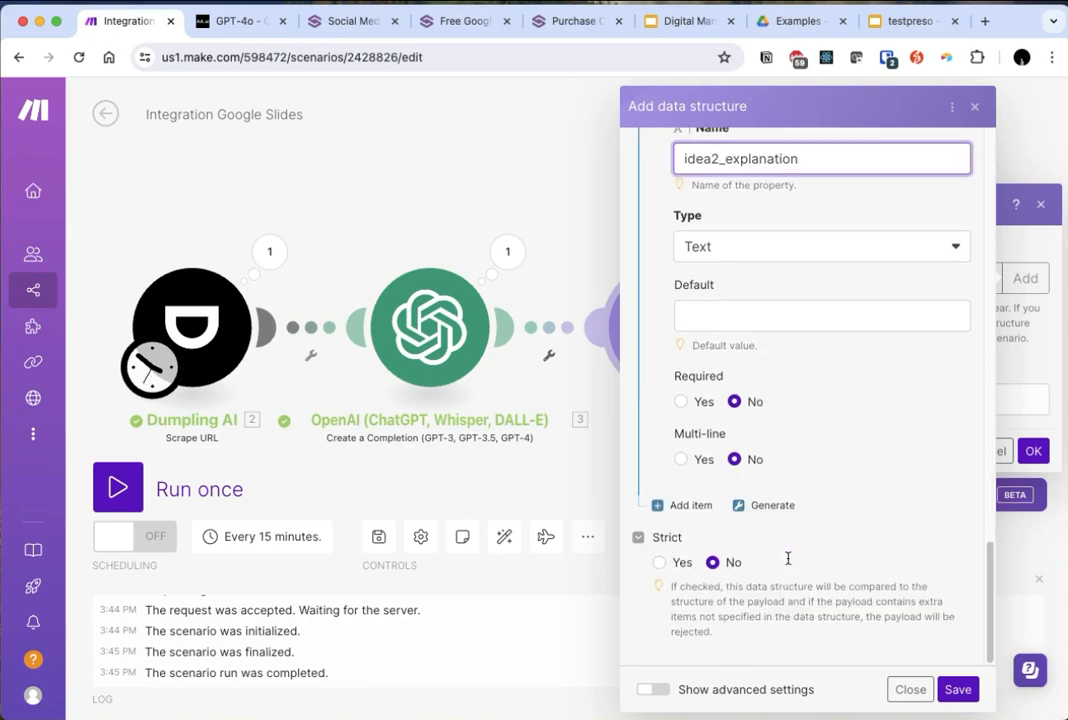
click(676, 505)
click(710, 560)
text(idea3)
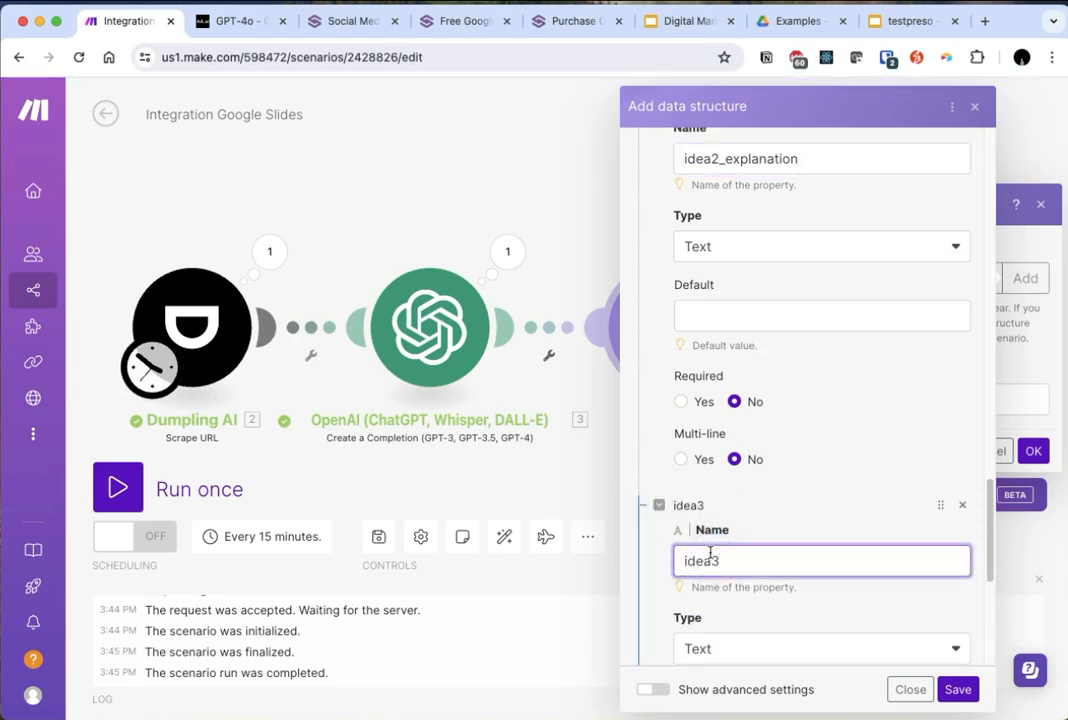
scroll(691, 510, down, 5)
click(667, 591)
click(743, 640)
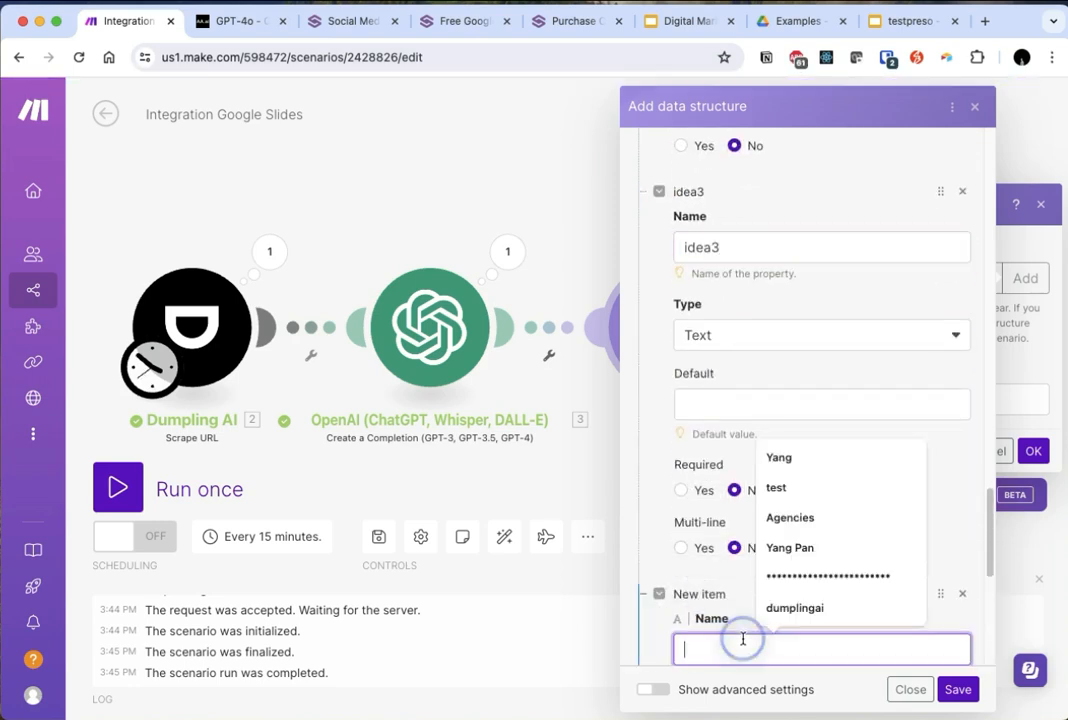
text(idea1)
text(_explanation)
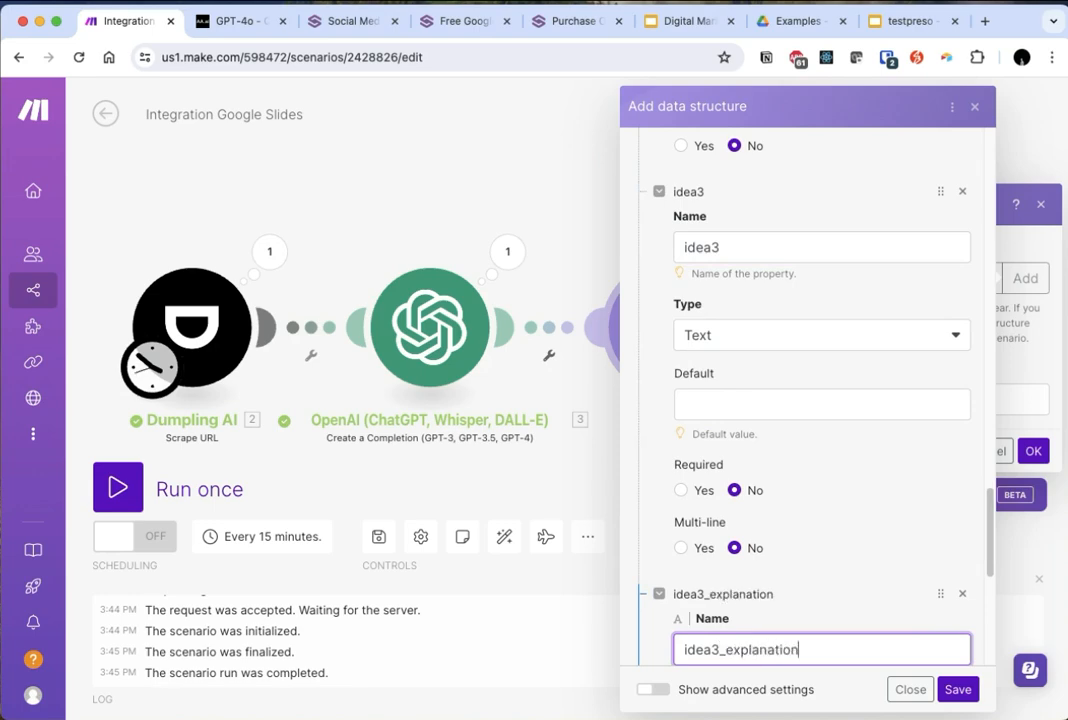
- Add Text items named idea4 and idea4_explanation to the data structure and save it
scroll(707, 607, down, 3)
scroll(720, 590, down, 3)
click(684, 548)
click(763, 612)
text(idea4)
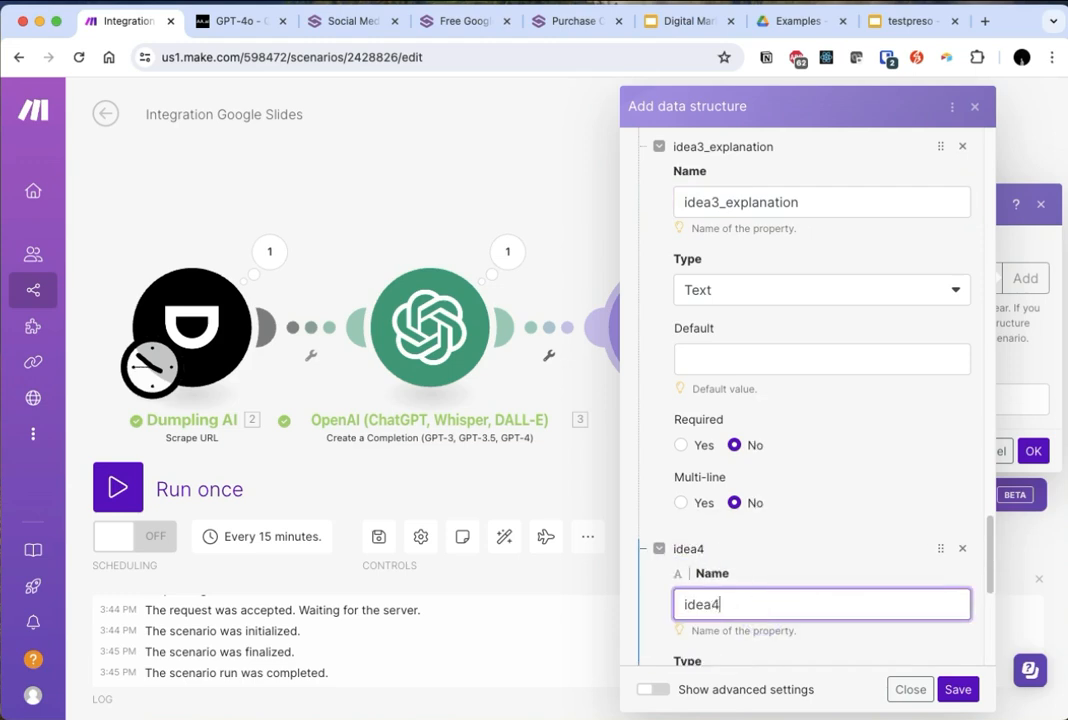
scroll(761, 632, down, 5)
click(686, 503)
click(728, 562)
text(idea1)
key(BackSpace)
text(4_e)
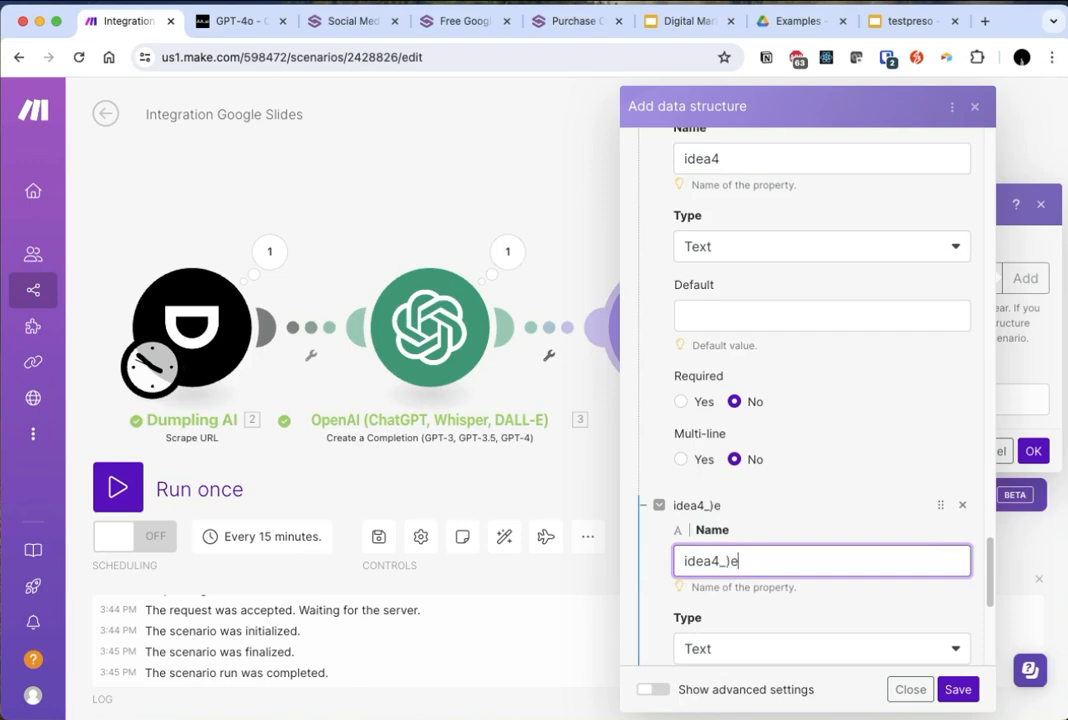
text(xplanation)
click(955, 690)
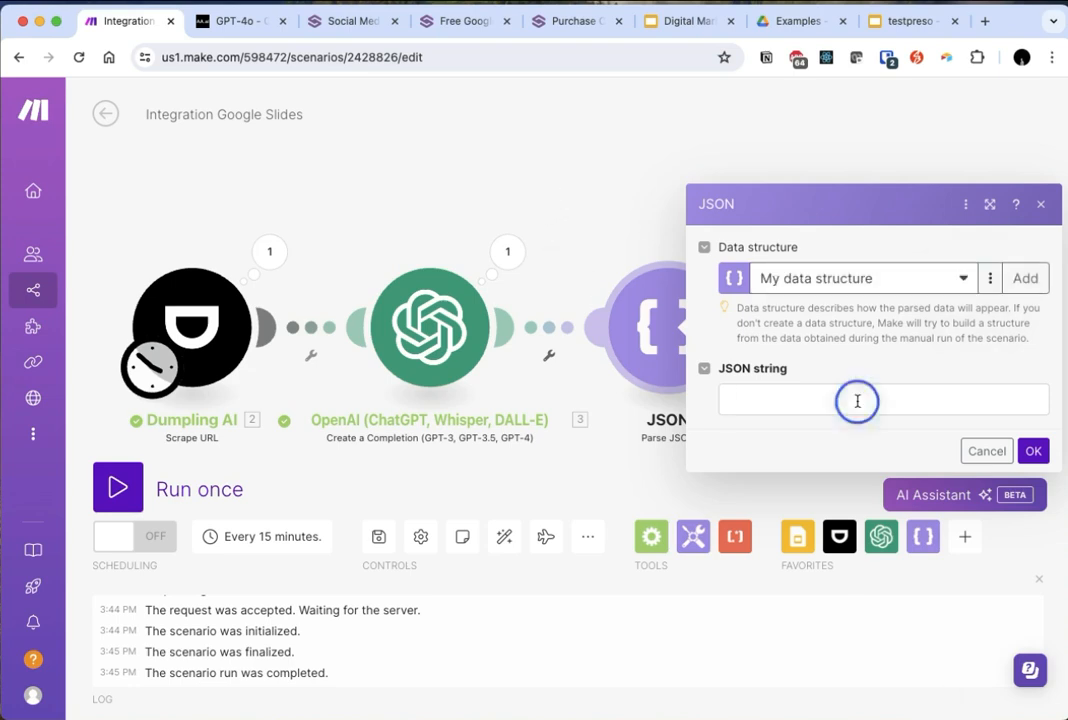
- Map OpenAI's Result as the JSON string, save the Parse JSON module, and link it to the Google Slides module
click(853, 398)
click(475, 258)
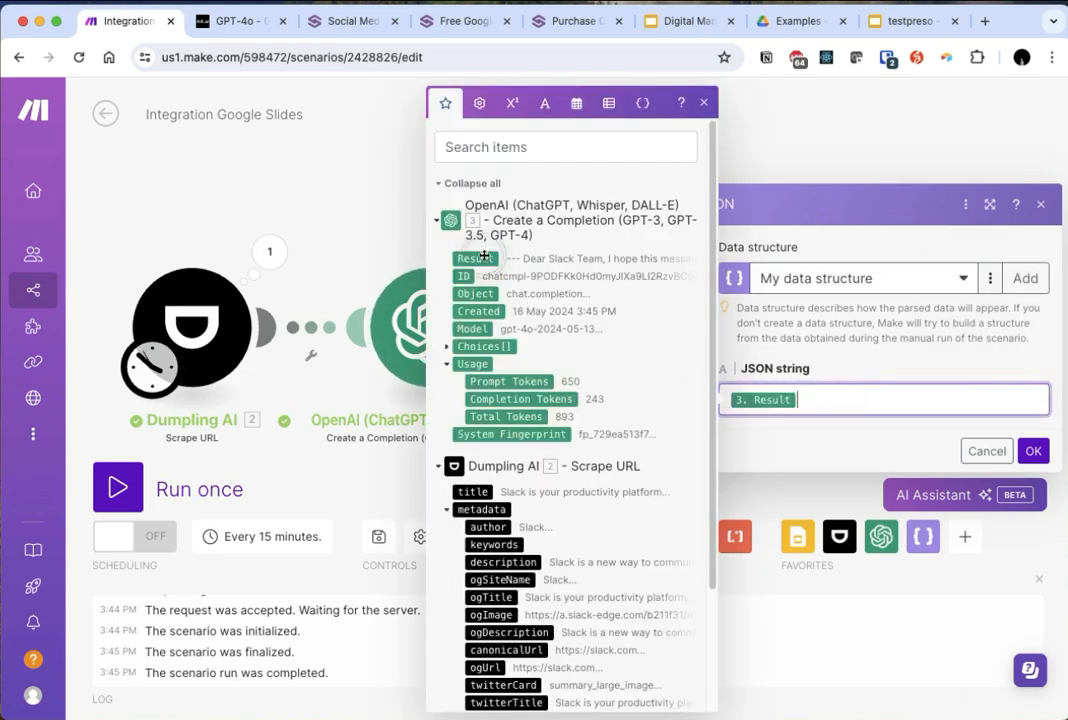
click(1032, 450)
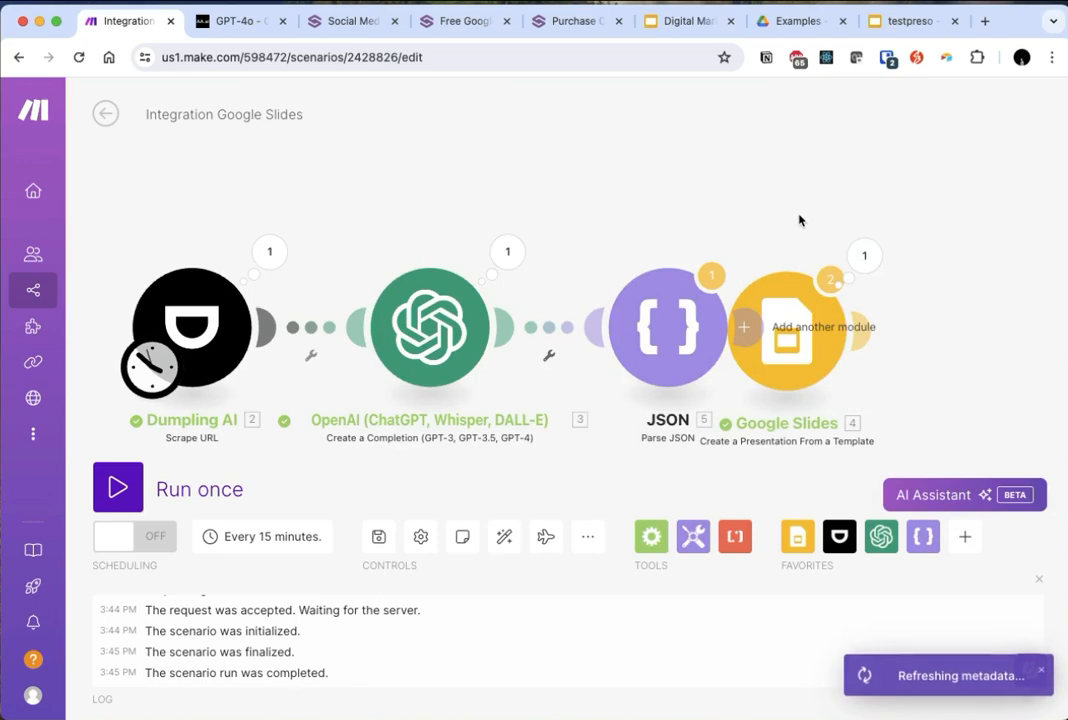
drag(799, 219, 629, 207)
drag(629, 325, 741, 328)
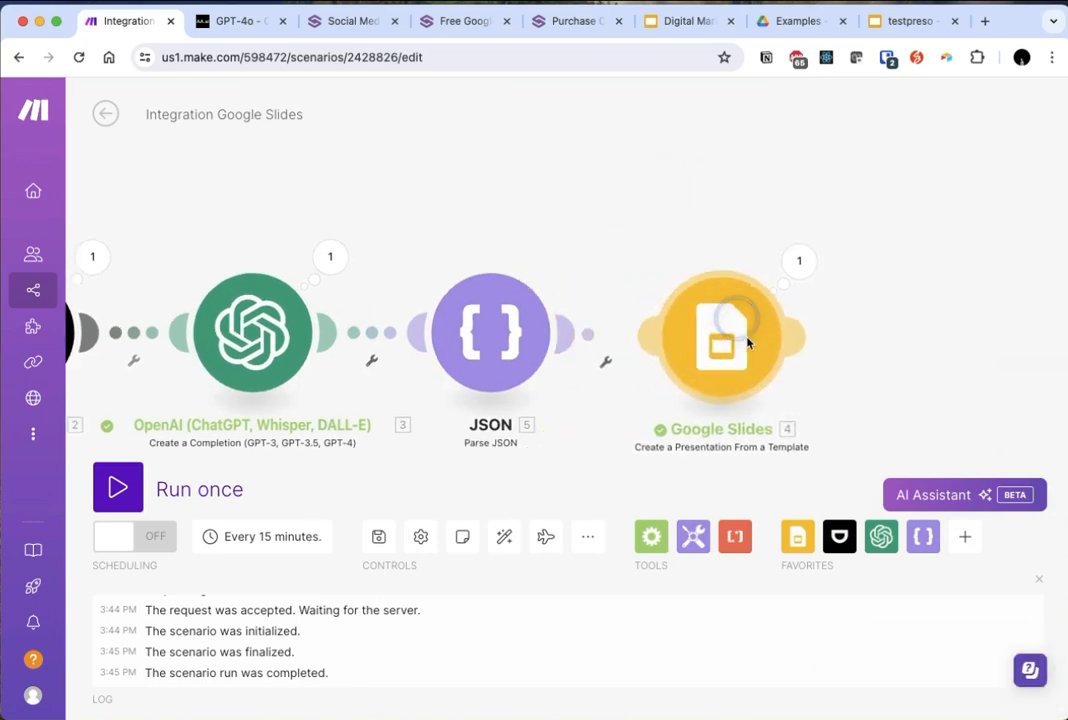
- Refresh the Presentation ID in the Google Slides module to reload the template's tags, and review the fields under Values
click(690, 310)
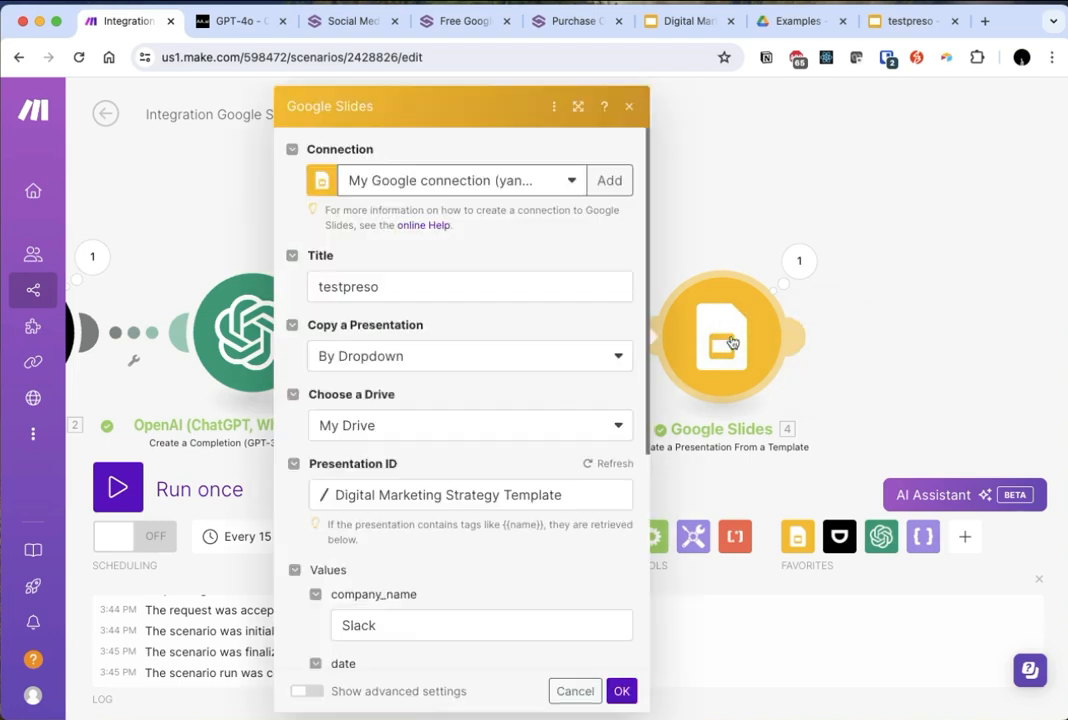
scroll(487, 493, down, 7)
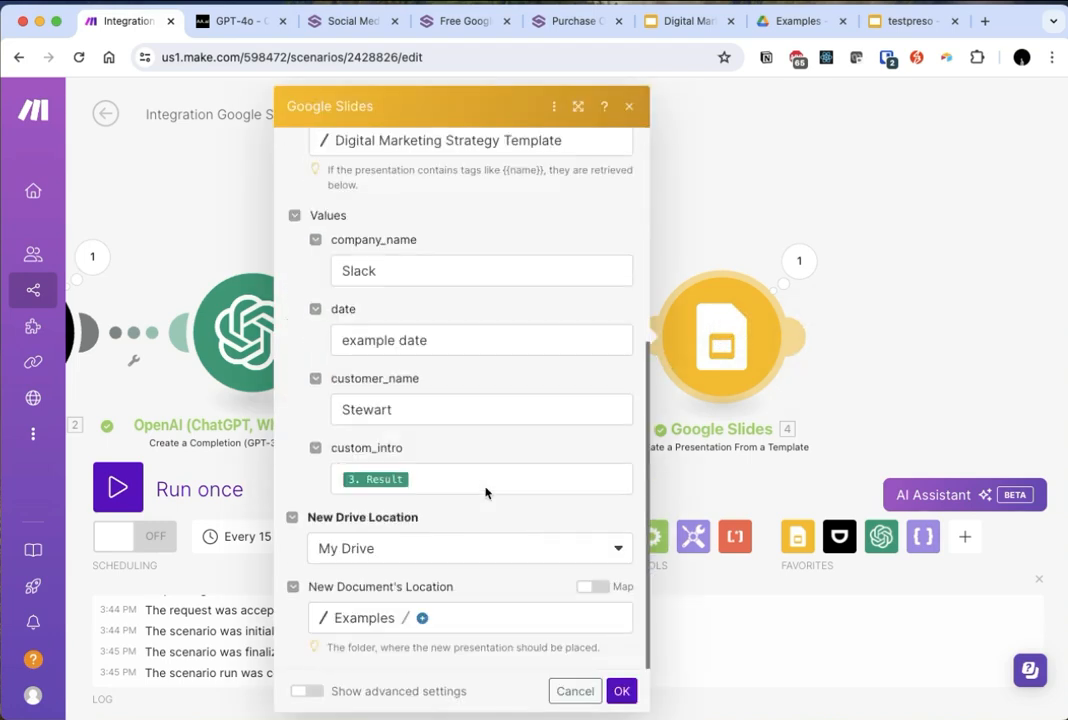
scroll(530, 532, up, 4)
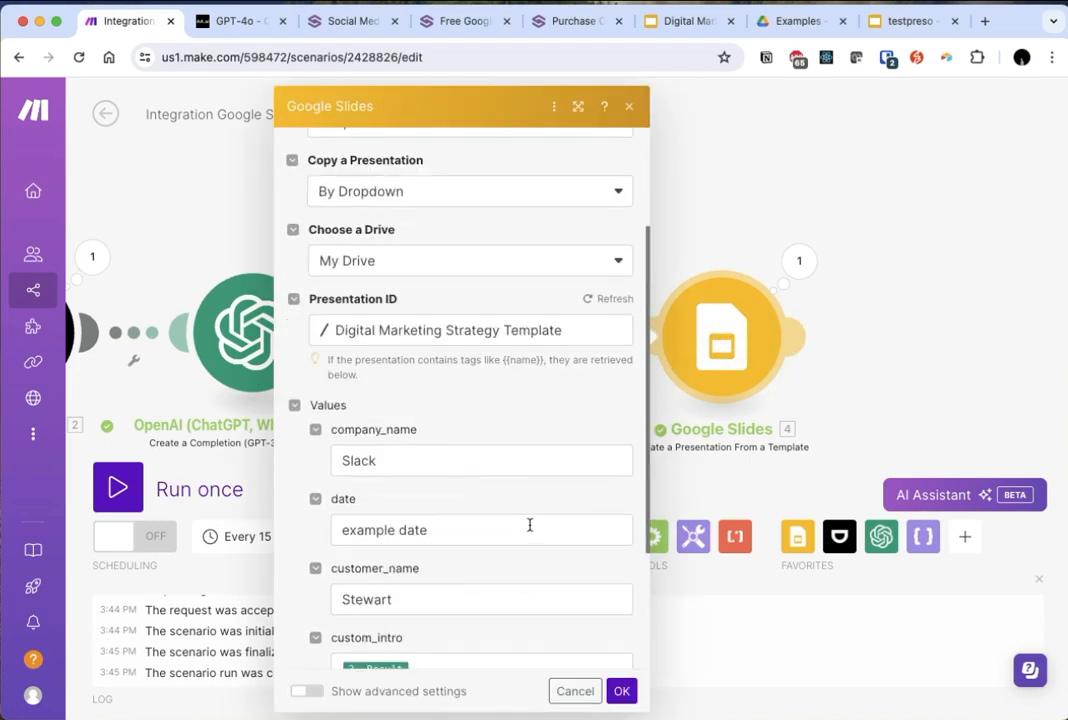
click(604, 298)
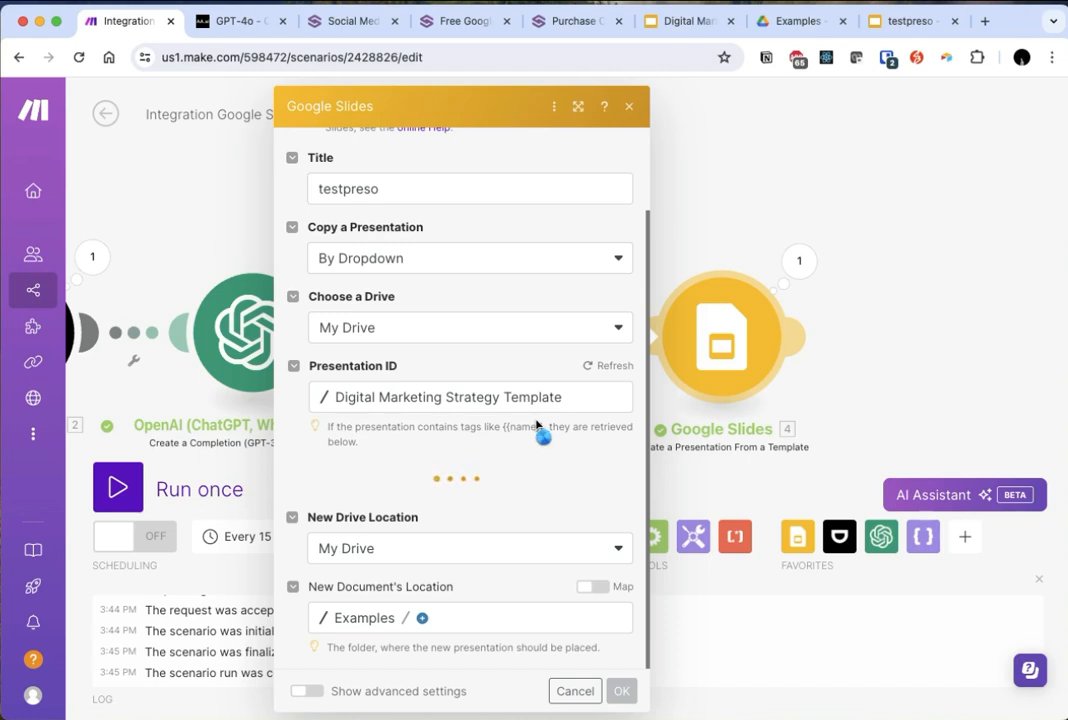
scroll(520, 511, down, 5)
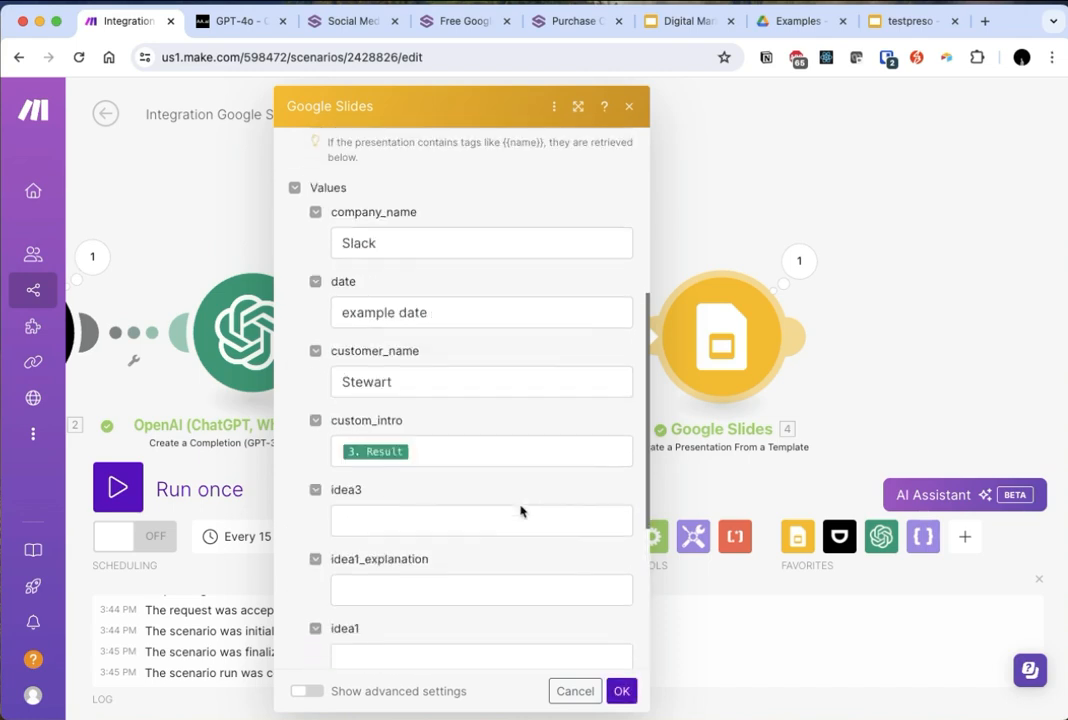
scroll(464, 468, up, 1)
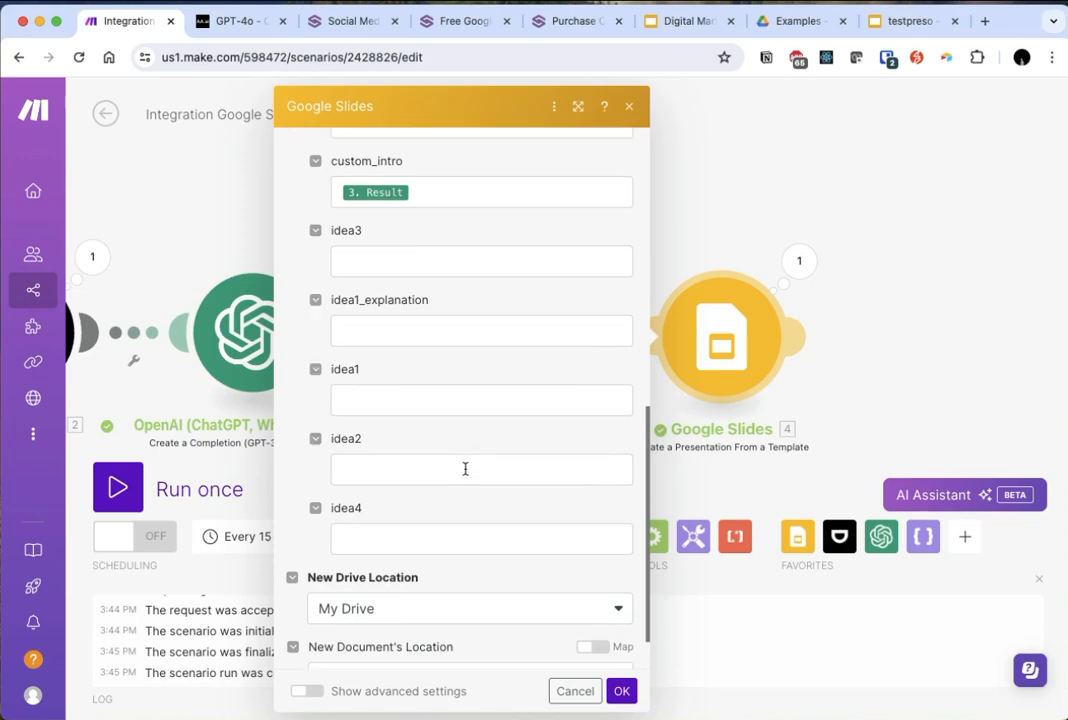
scroll(465, 468, down, 2)
scroll(465, 468, up, 10)
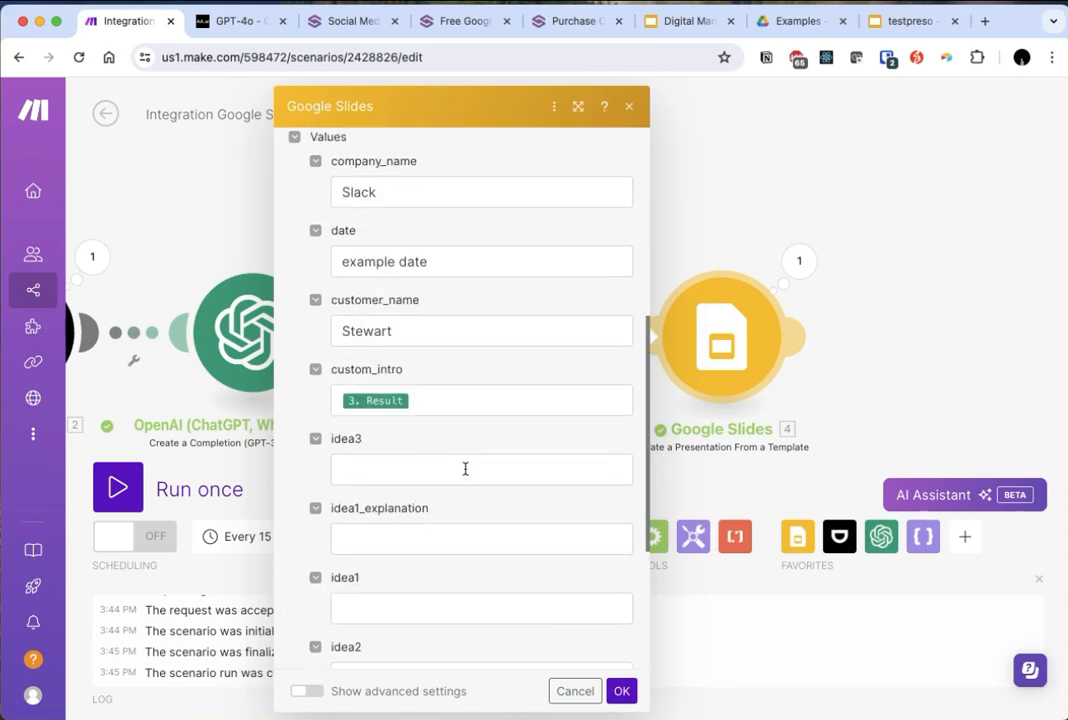
- Fill the Google Slides idea3 and idea1_explanation values with the matching Parse JSON outputs
scroll(465, 468, down, 3)
click(394, 382)
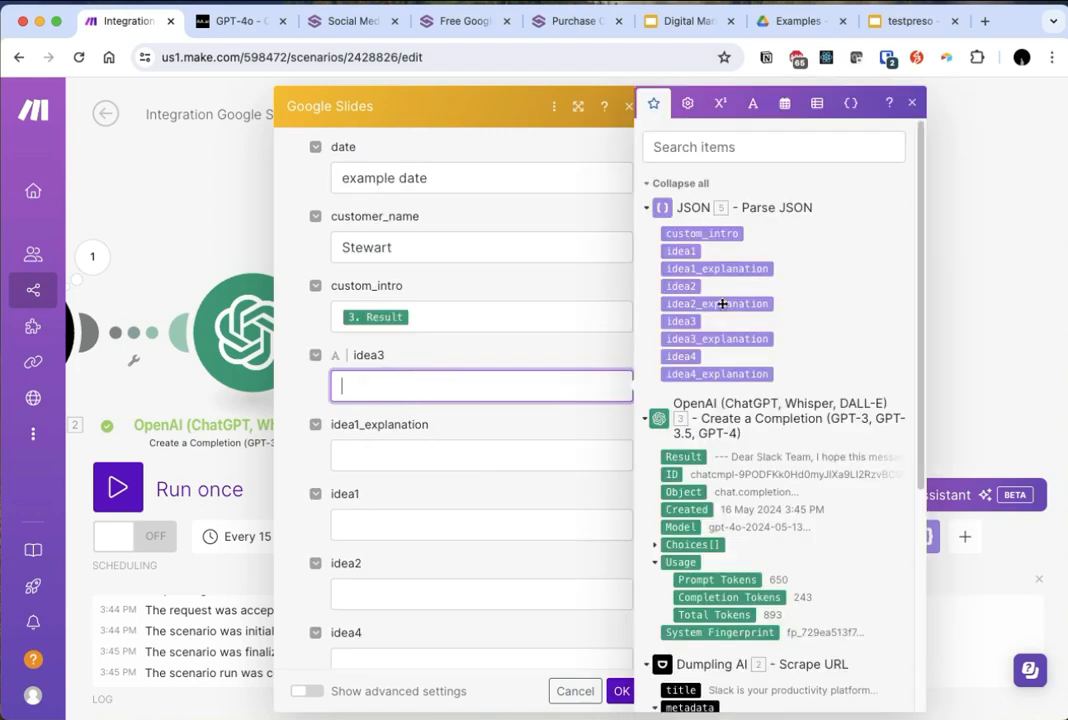
click(683, 321)
click(463, 448)
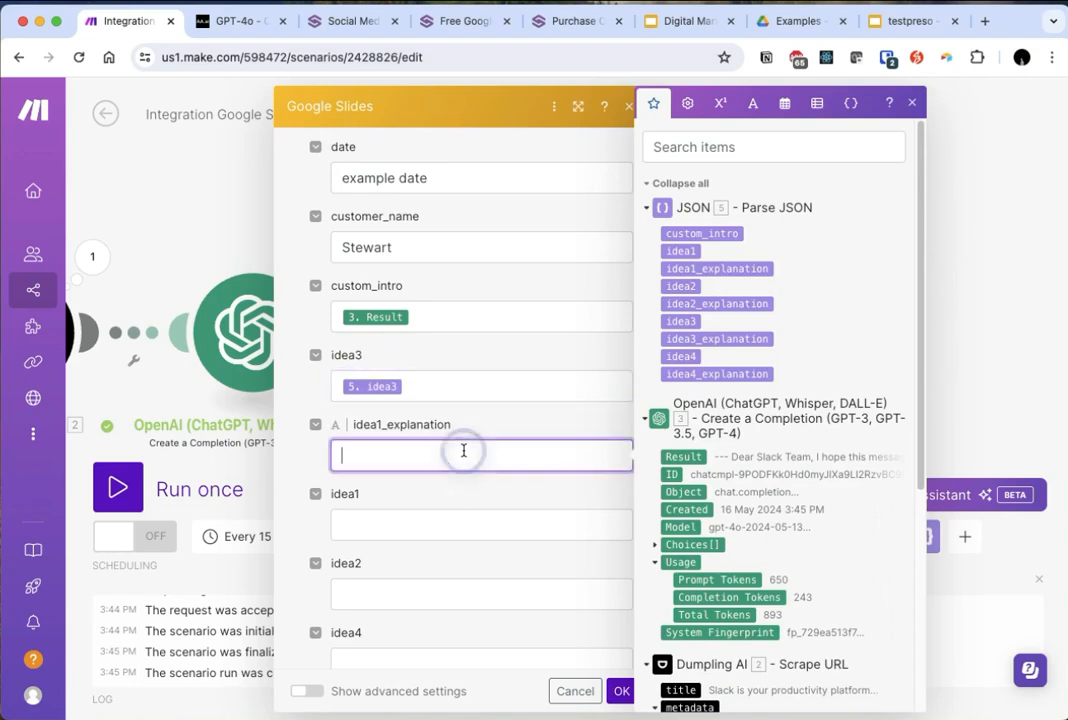
click(695, 242)
click(434, 517)
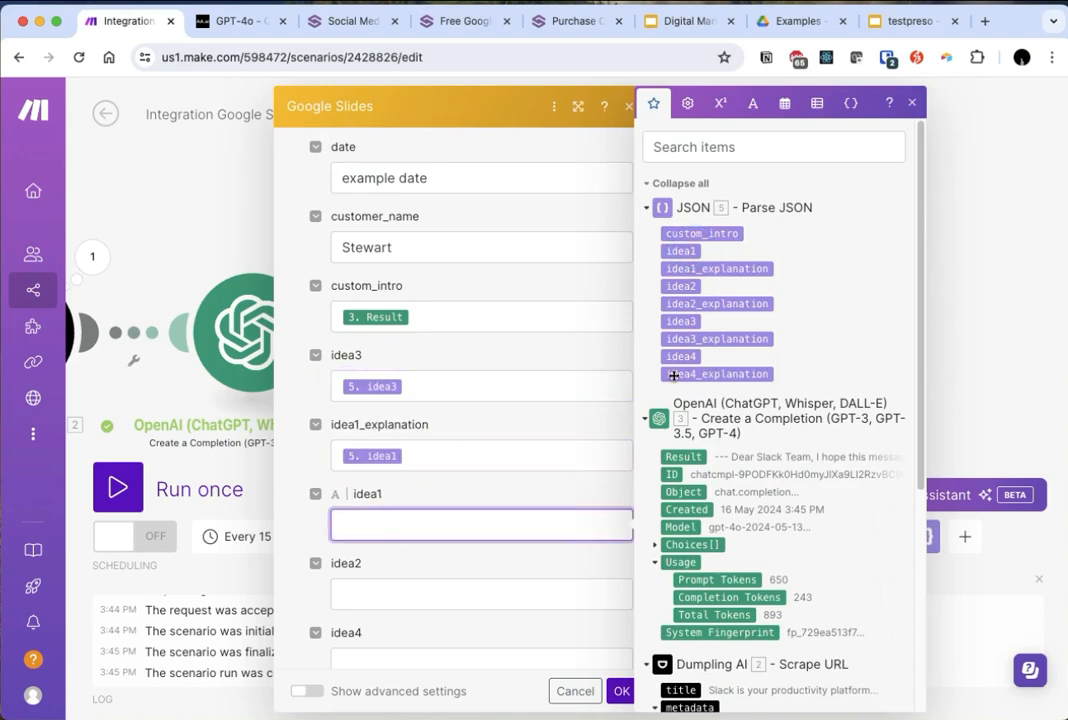
click(456, 456)
key(BackSpace)
click(717, 268)
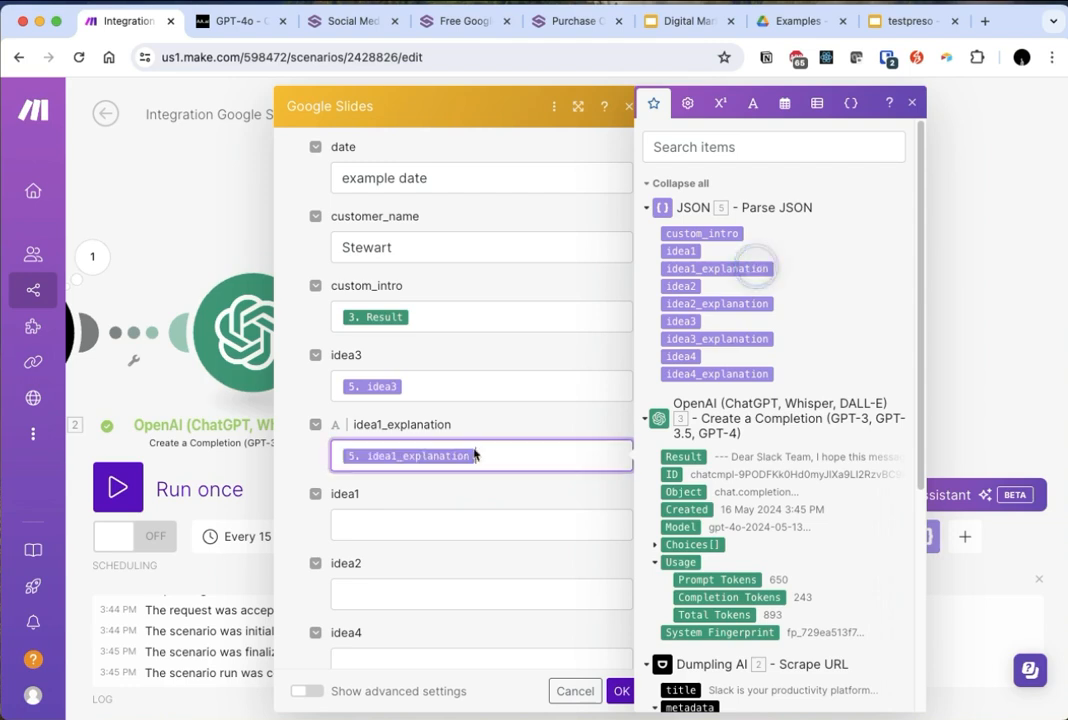
- Fill the Google Slides idea1, idea2 and idea4 values with the matching Parse JSON outputs
click(472, 539)
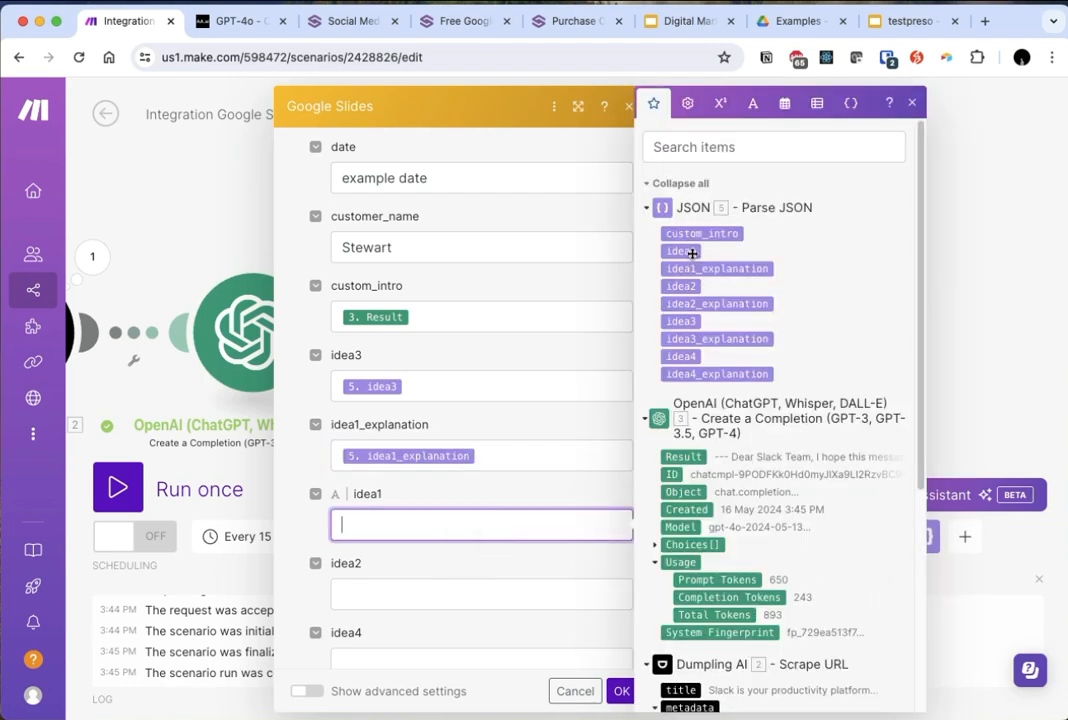
click(692, 253)
click(420, 592)
click(687, 284)
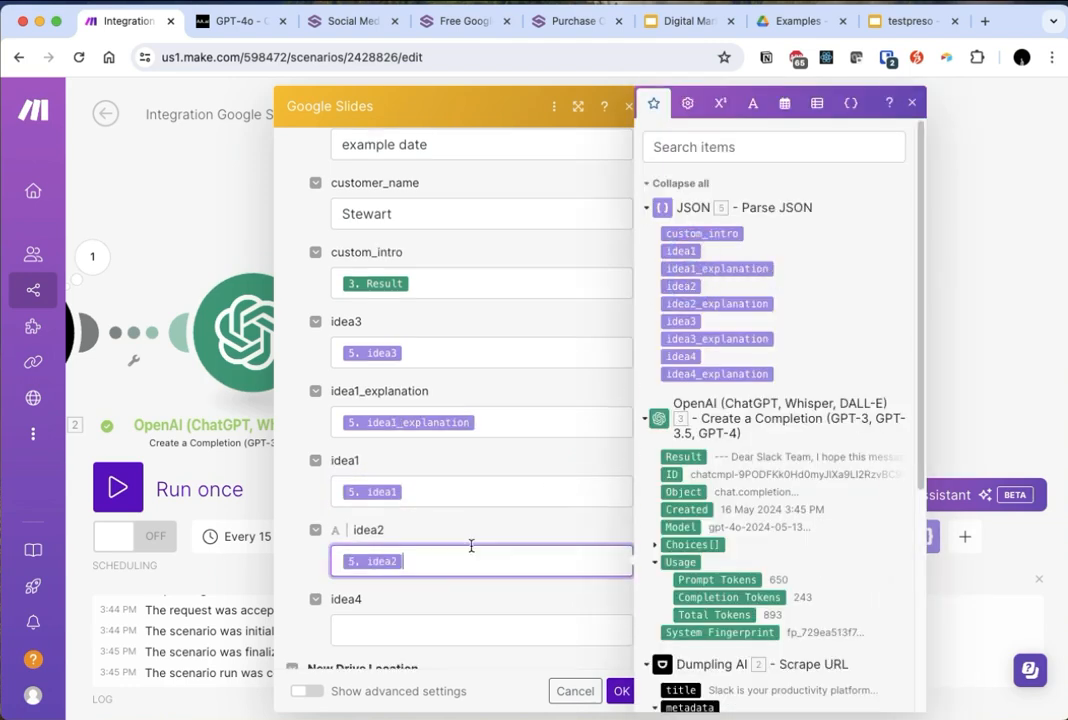
click(401, 622)
click(680, 357)
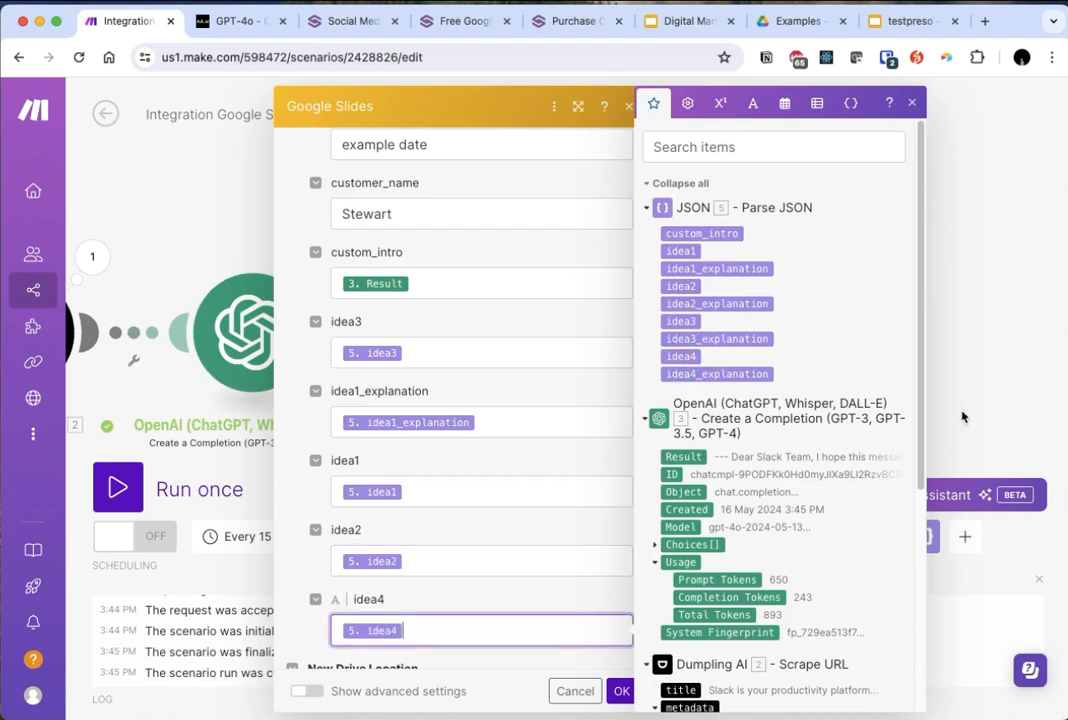
scroll(545, 540, down, 3)
click(512, 446)
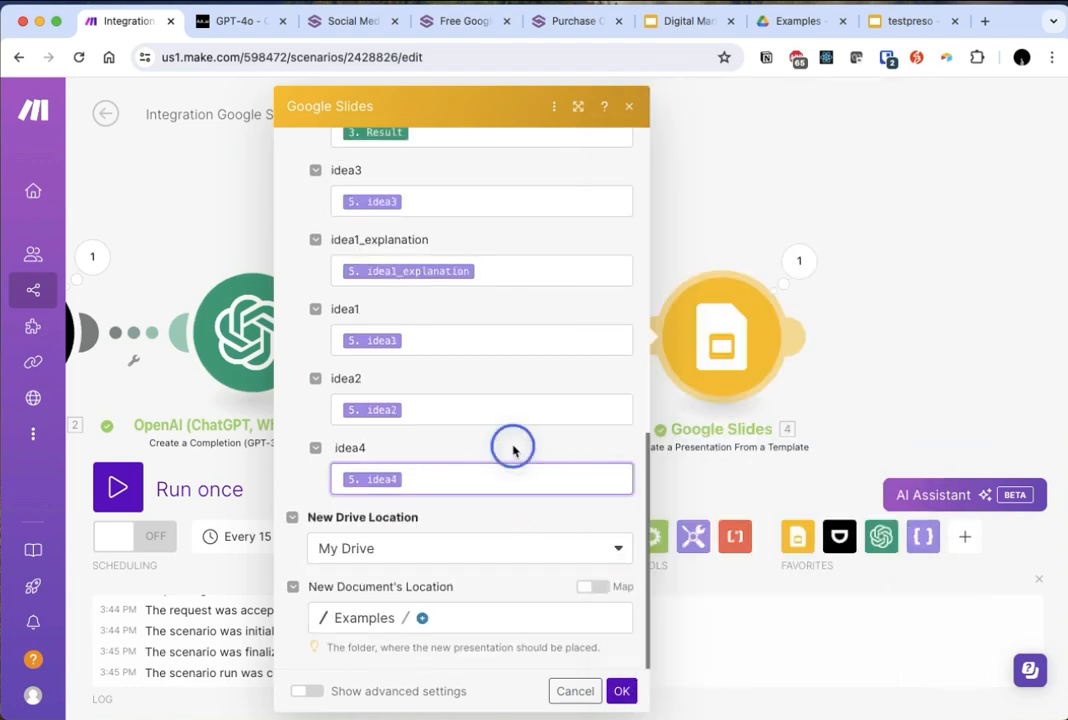
- Switch to the testpreso and Digital Marketing Strategy Template presentations and examine the placeholder tags on the template's first three slides
scroll(512, 446, up, 10)
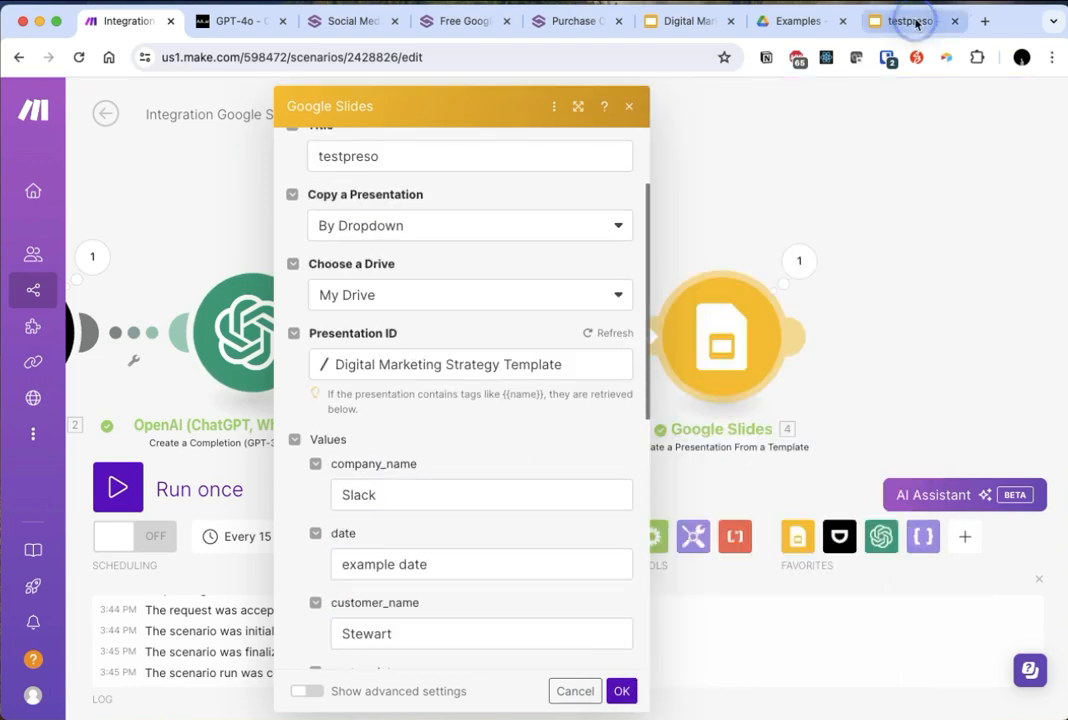
click(940, 19)
click(125, 500)
click(88, 390)
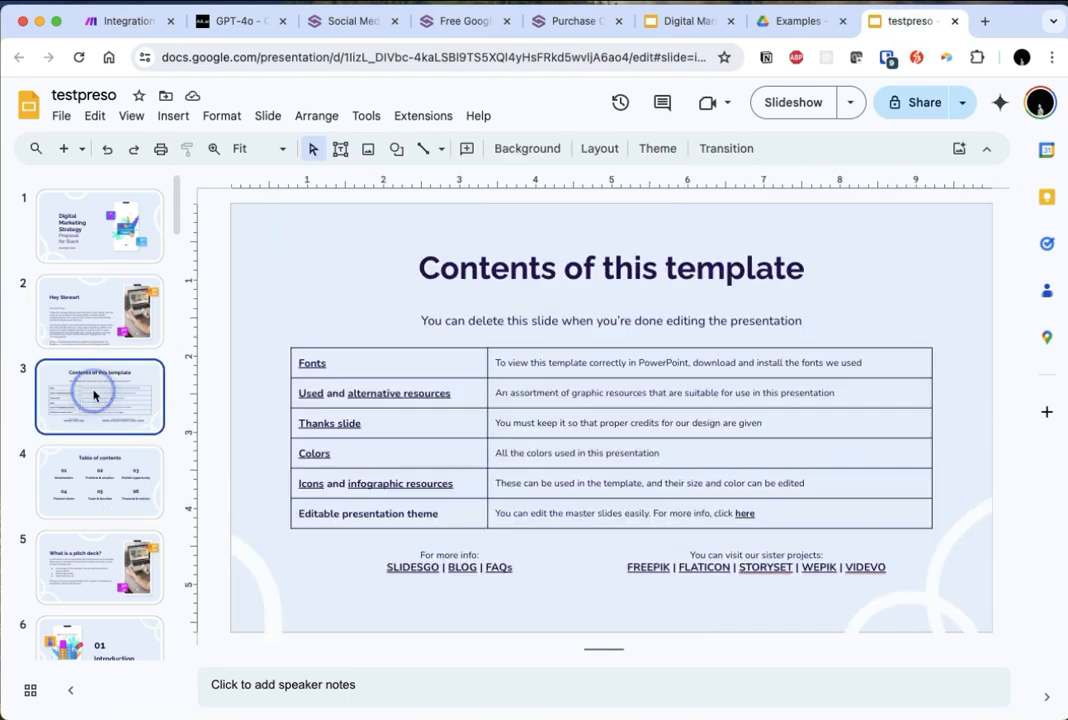
click(678, 20)
click(546, 446)
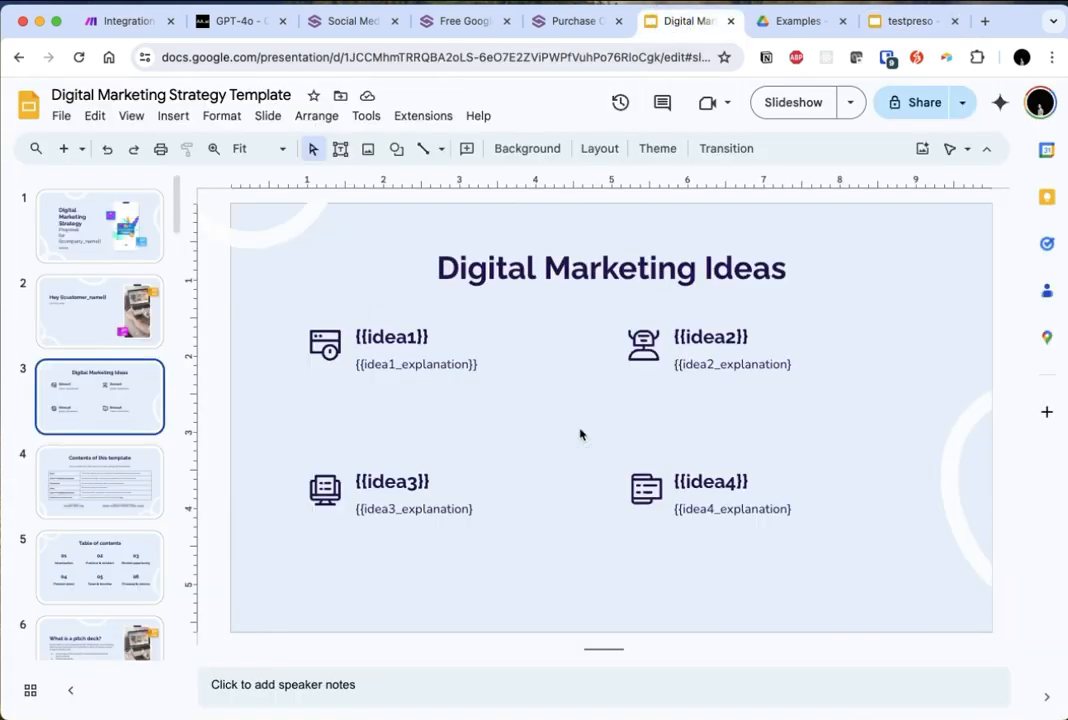
click(692, 369)
click(958, 291)
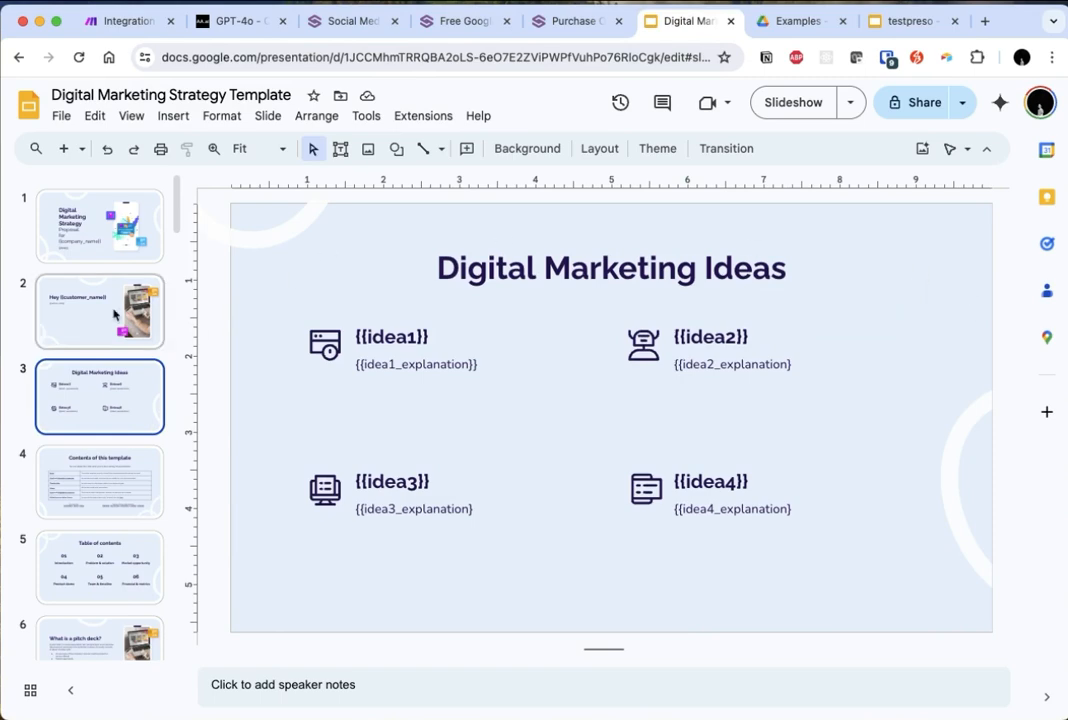
click(100, 215)
click(113, 318)
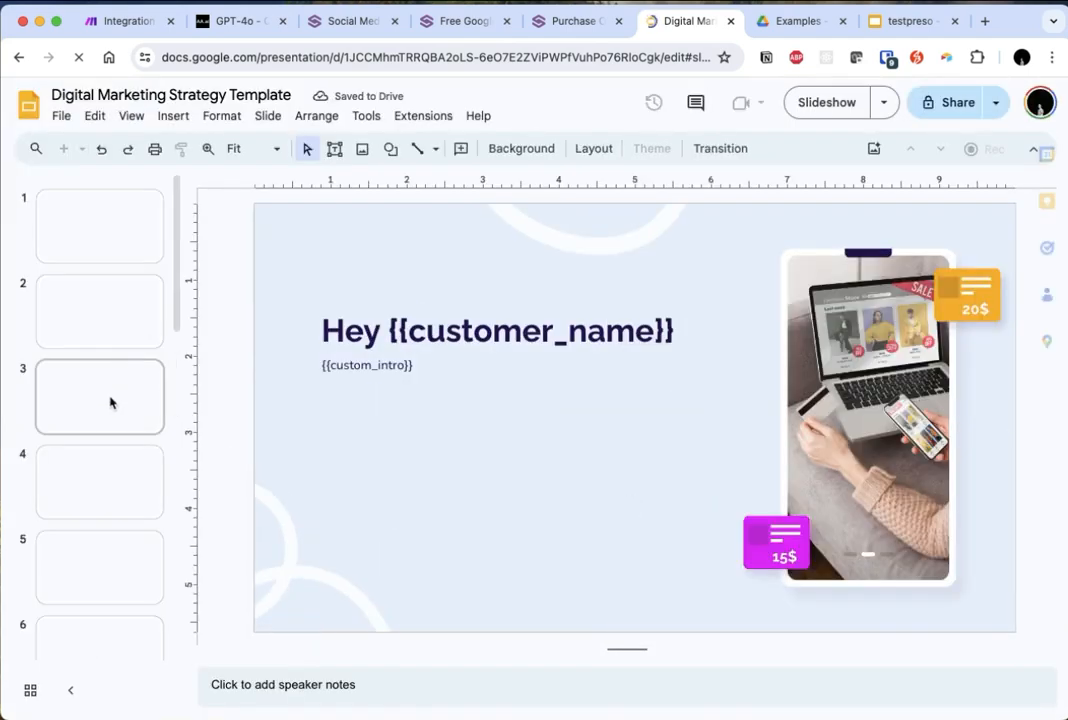
- Add the missing closing brace to the idea2_explanation, idea3_explanation and idea4_explanation tags on the template's Digital Marketing Ideas slide
click(111, 412)
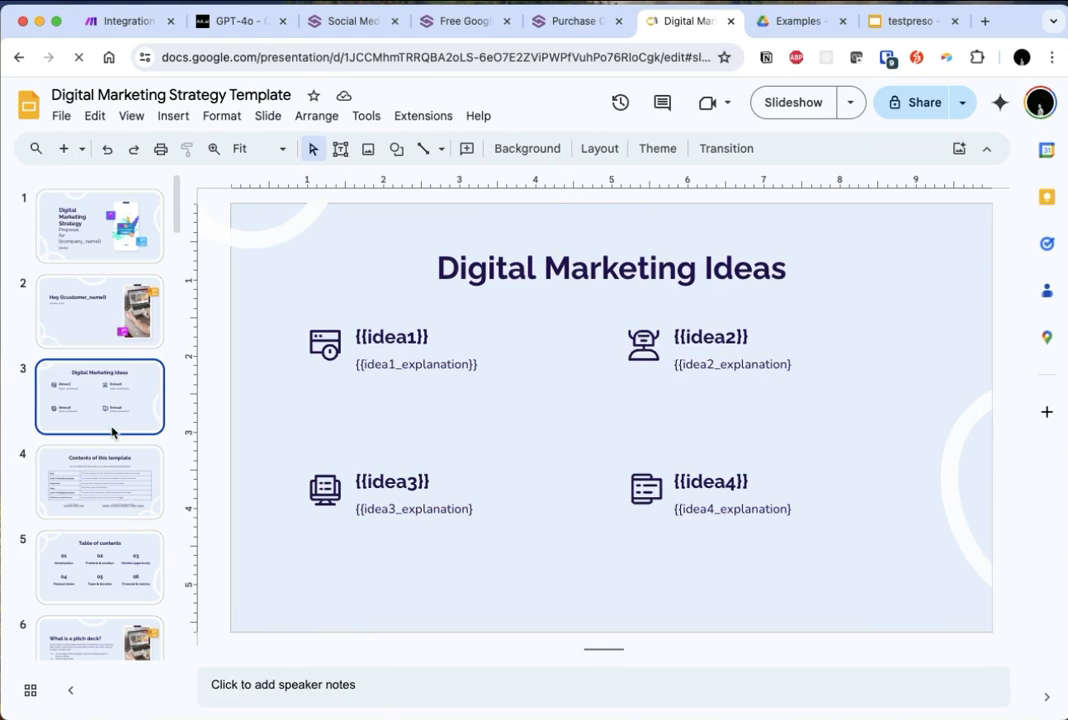
click(789, 360)
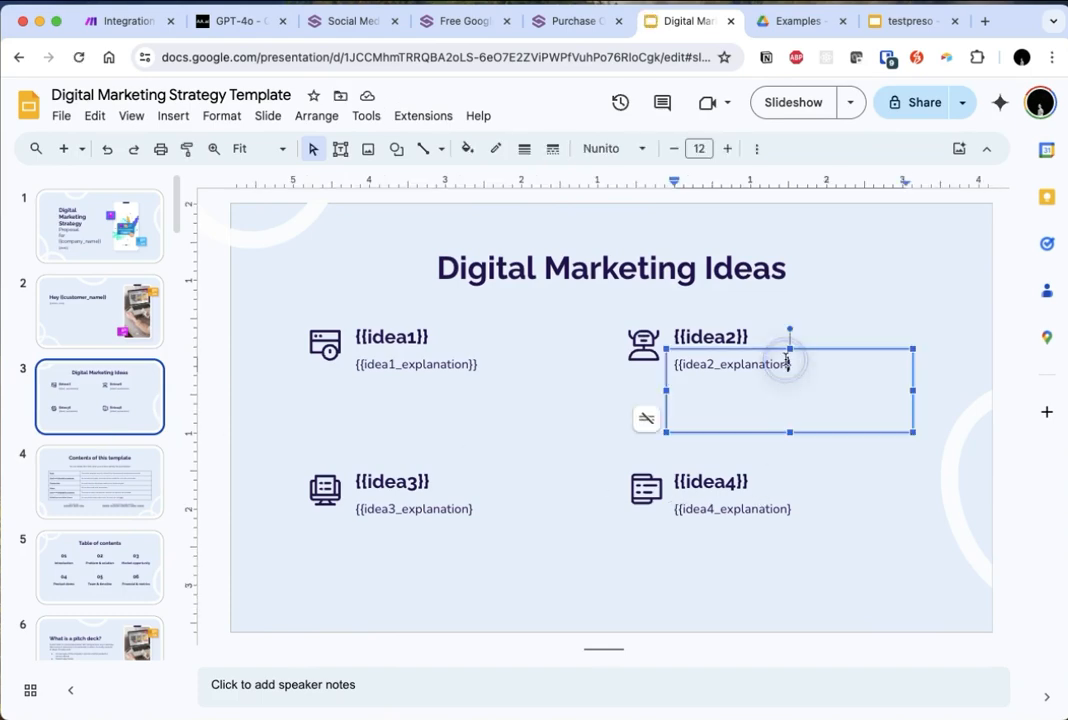
click(818, 372)
text(})
click(465, 513)
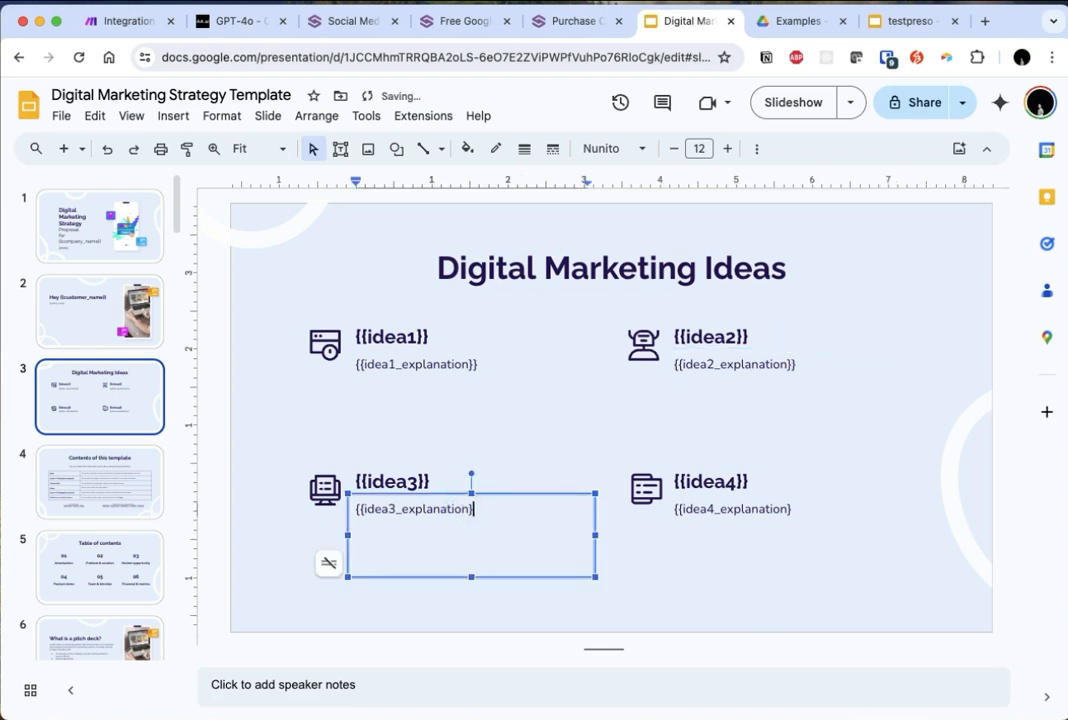
click(766, 486)
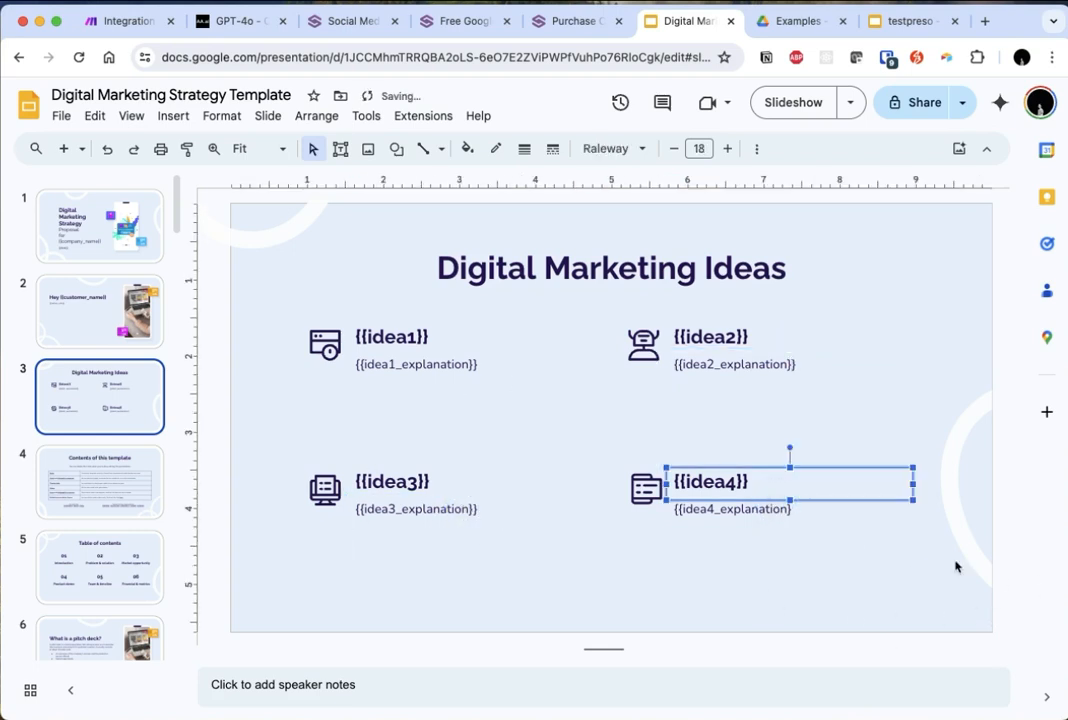
click(785, 514)
text(})
click(455, 375)
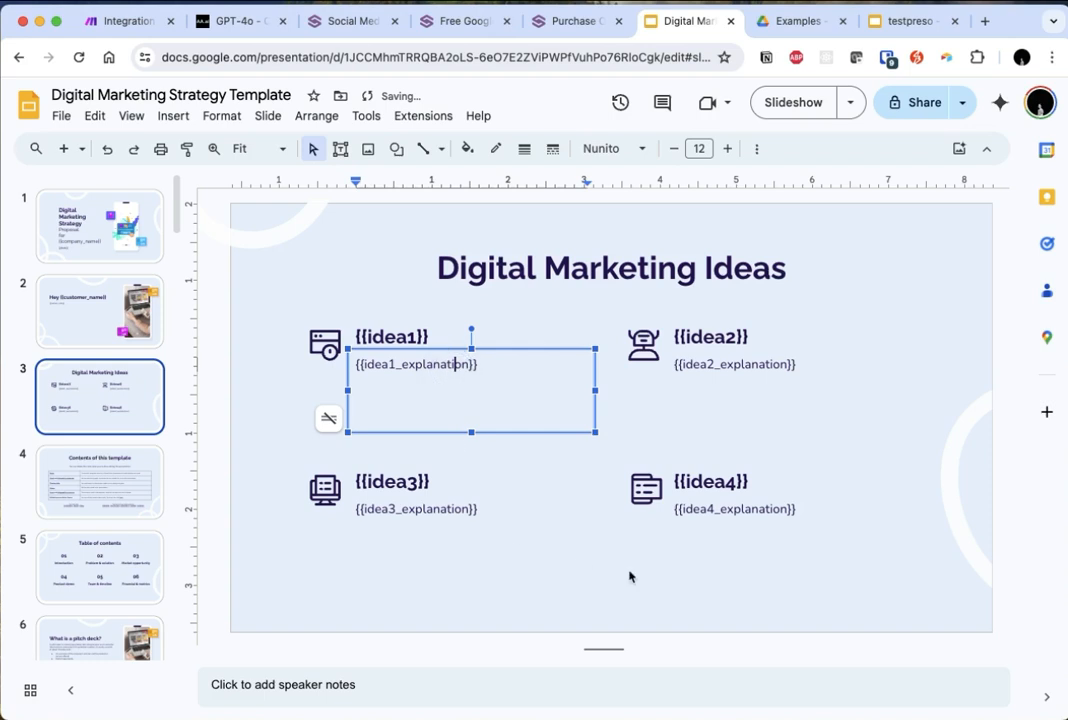
key(cmd+a)
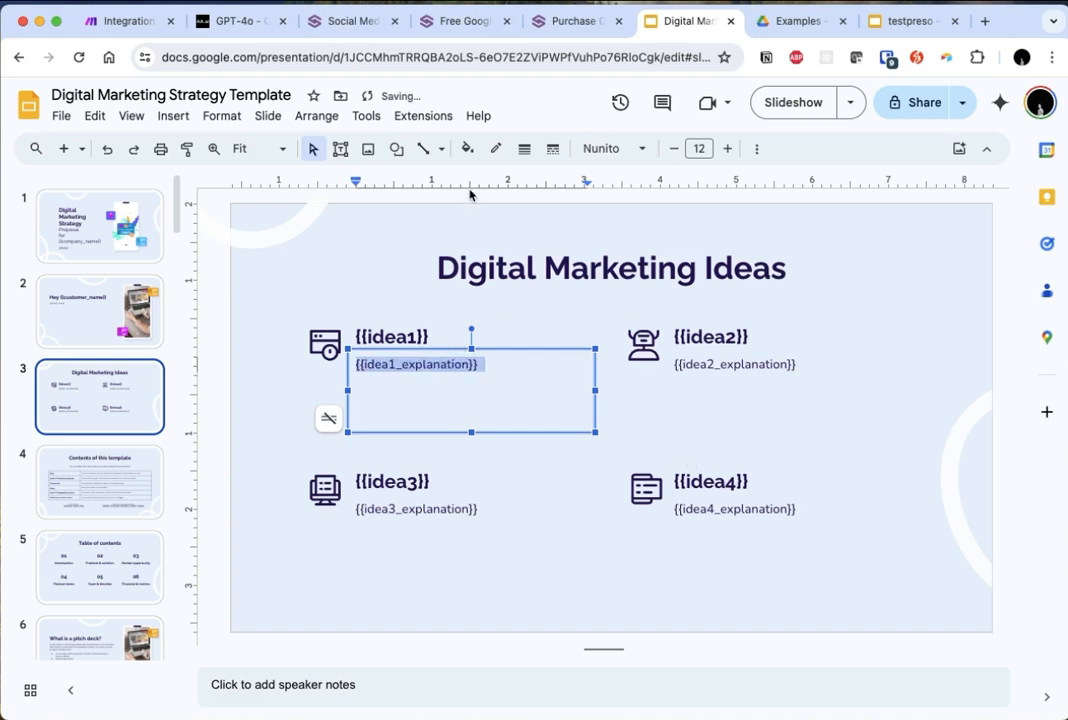
- Switch to Make and refresh the Google Slides module's Presentation ID to reload the corrected template tags
click(140, 20)
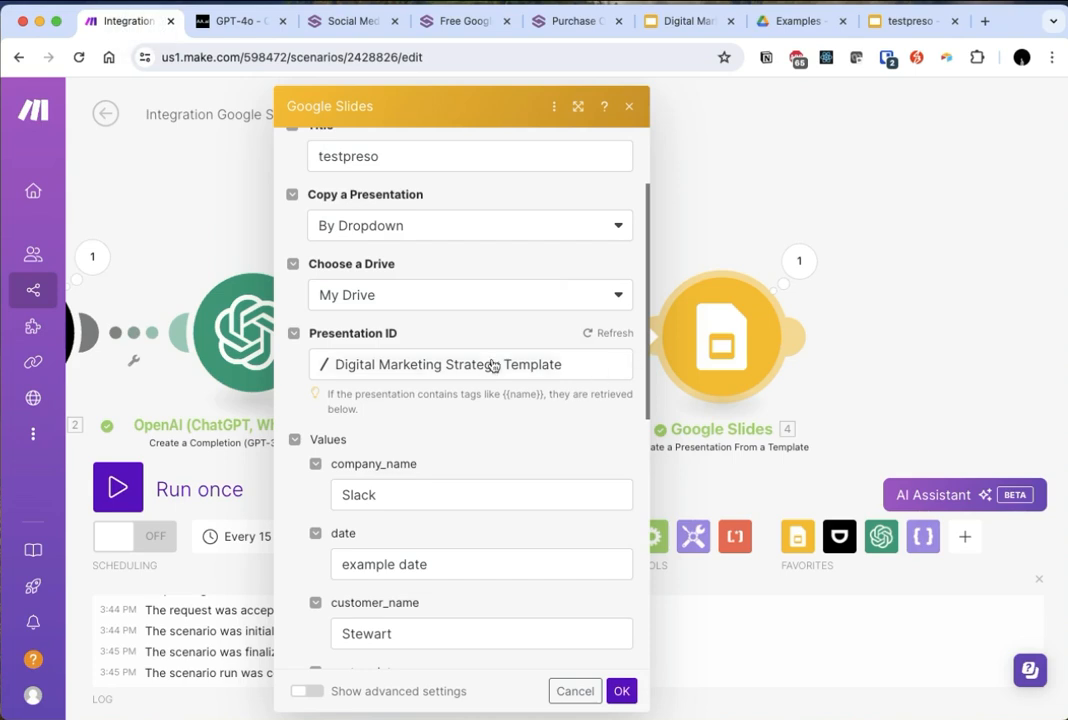
click(590, 334)
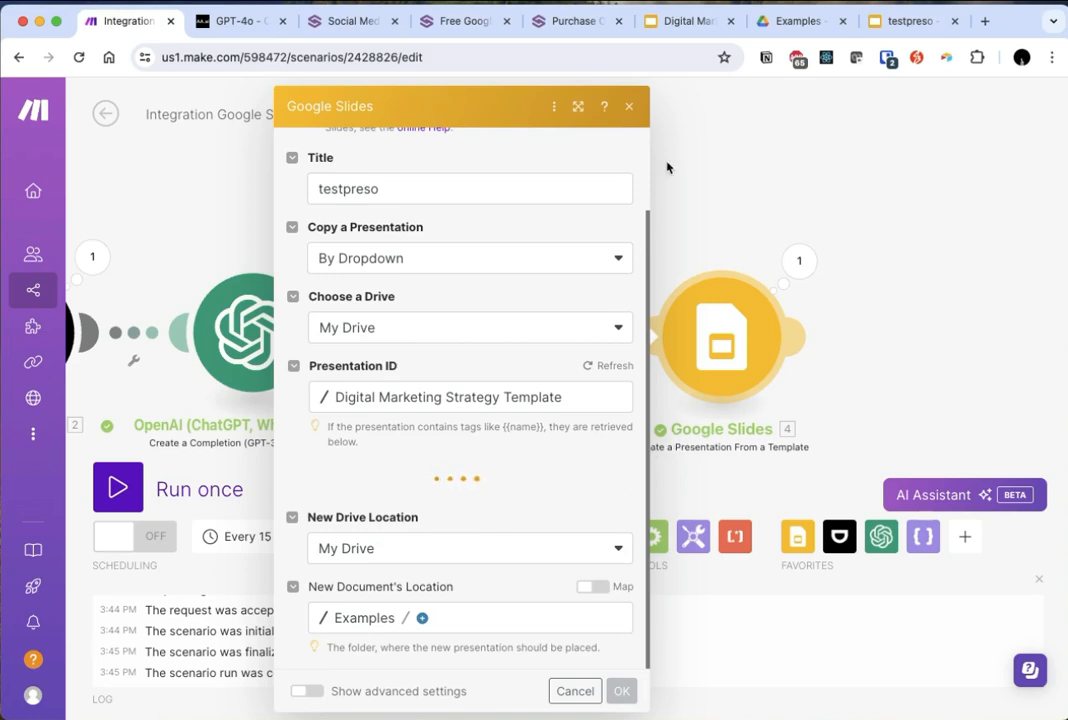
scroll(555, 381, down, 5)
scroll(492, 445, down, 1)
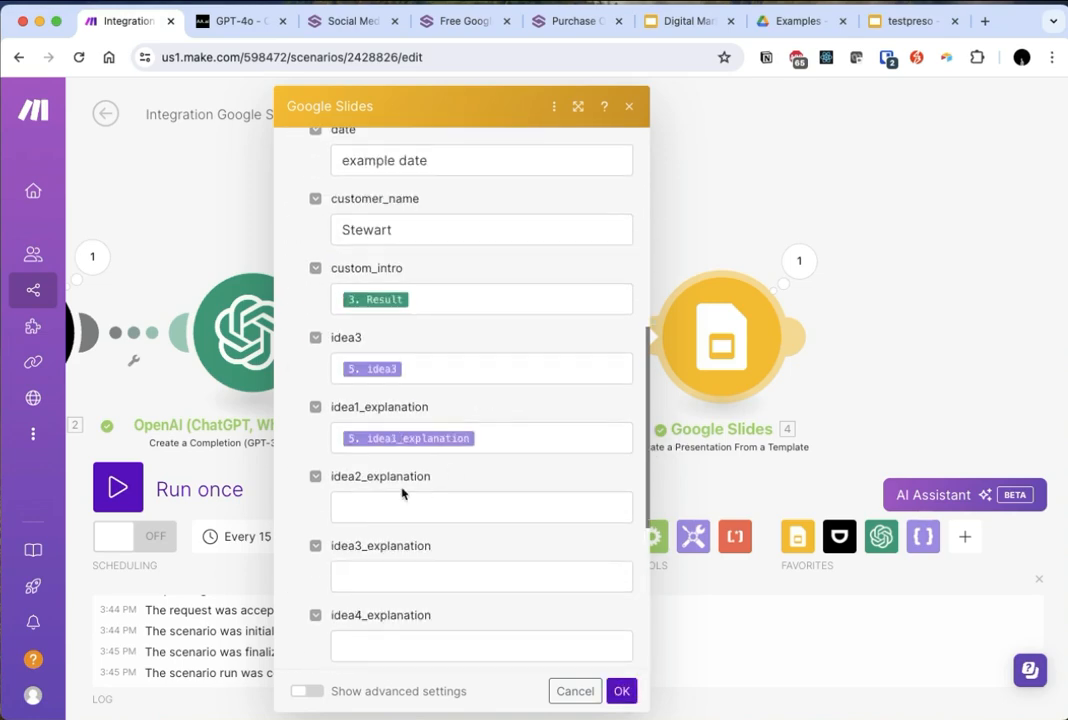
- Map the idea2_explanation, idea3_explanation and idea4_explanation values to the matching Parse JSON outputs and save the Google Slides module
click(398, 500)
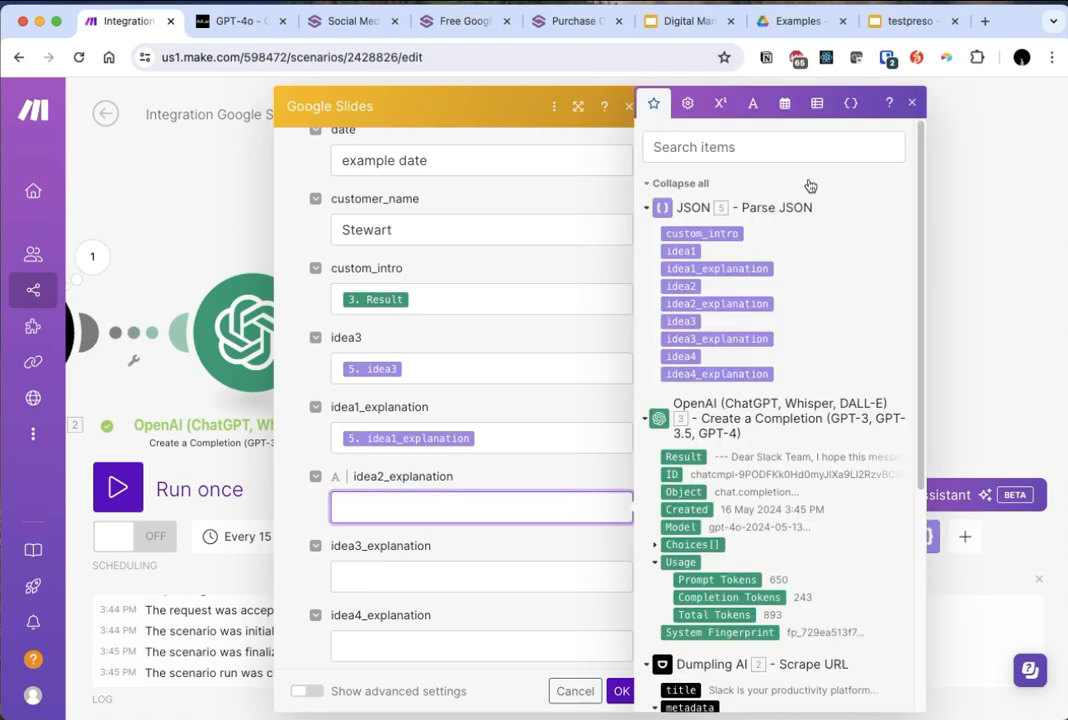
click(708, 303)
click(448, 567)
click(716, 338)
click(490, 645)
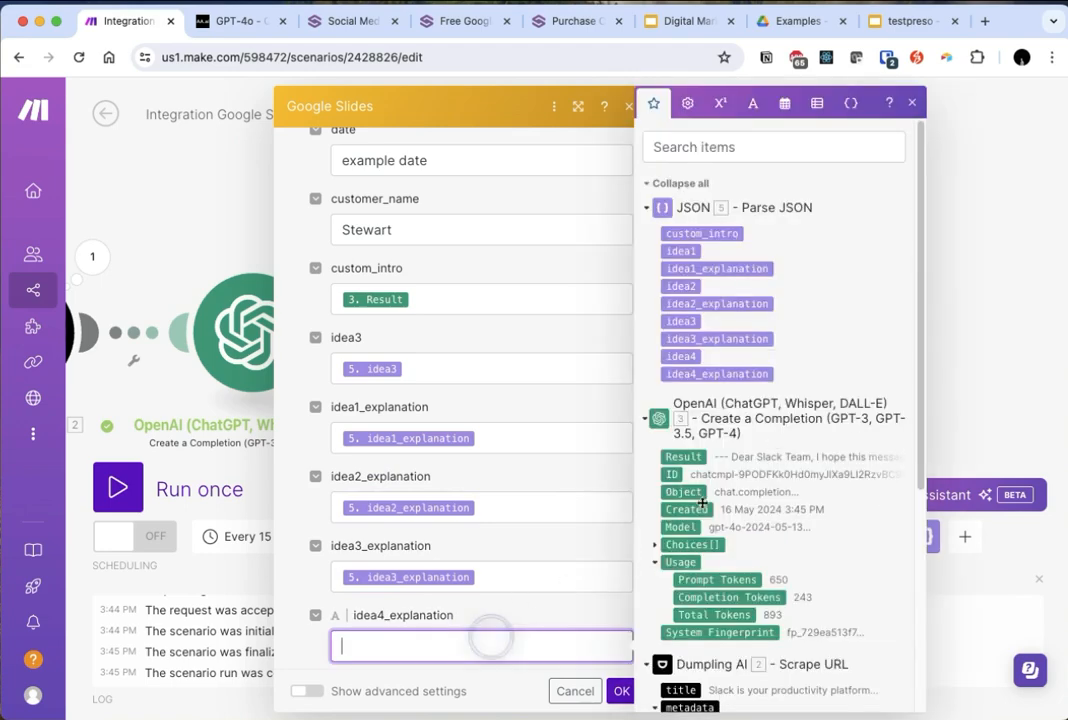
click(716, 374)
scroll(473, 509, down, 5)
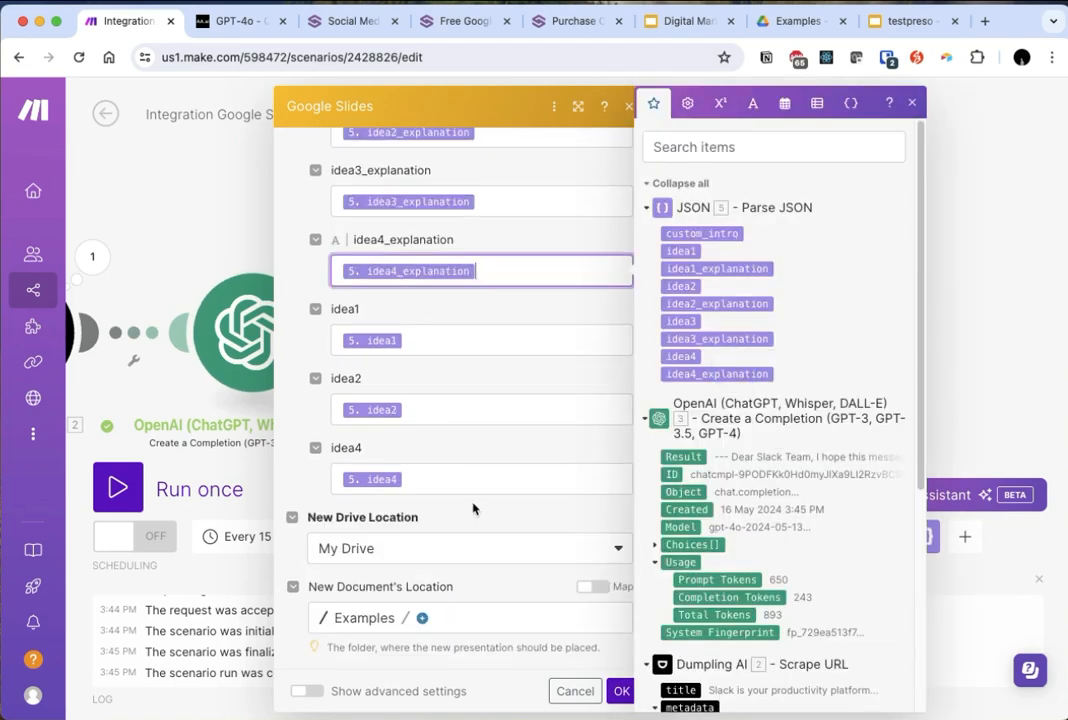
click(620, 691)
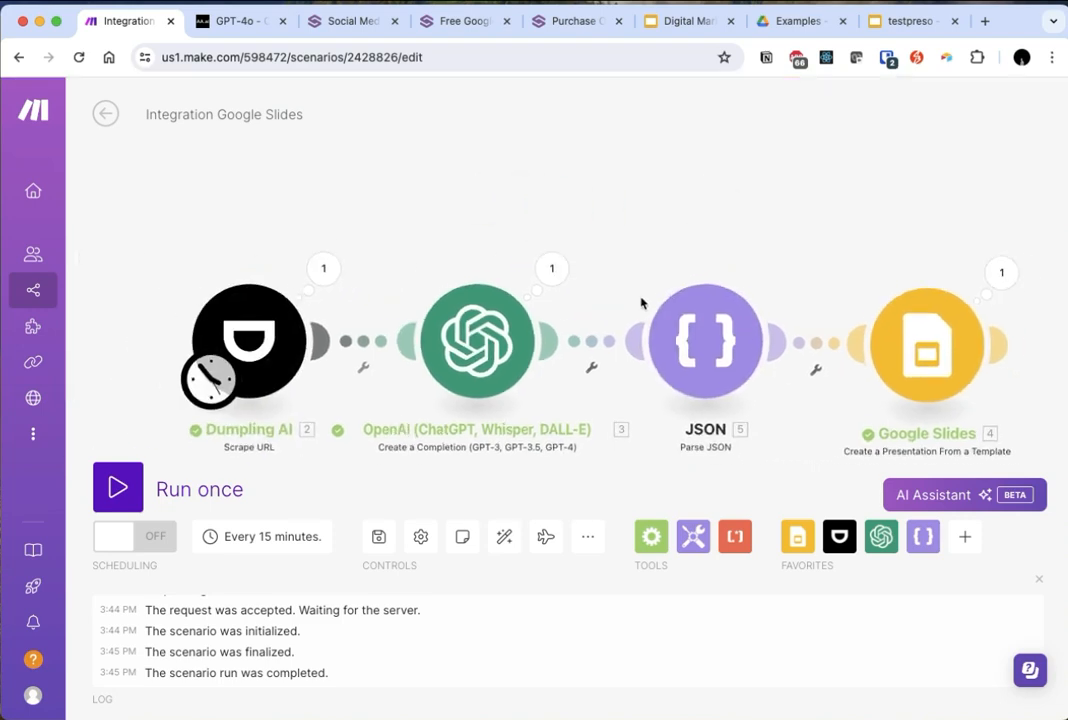
- Move the old testpreso file in Google Drive's Examples folder to trash and close its open presentation
click(815, 28)
click(449, 294)
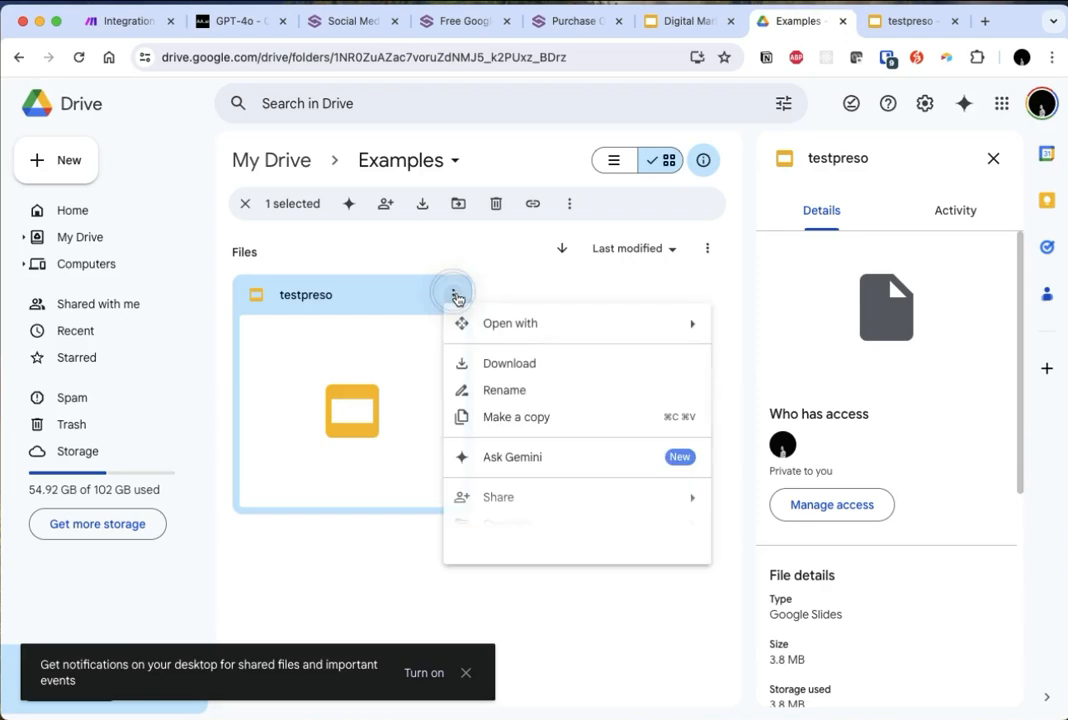
click(545, 623)
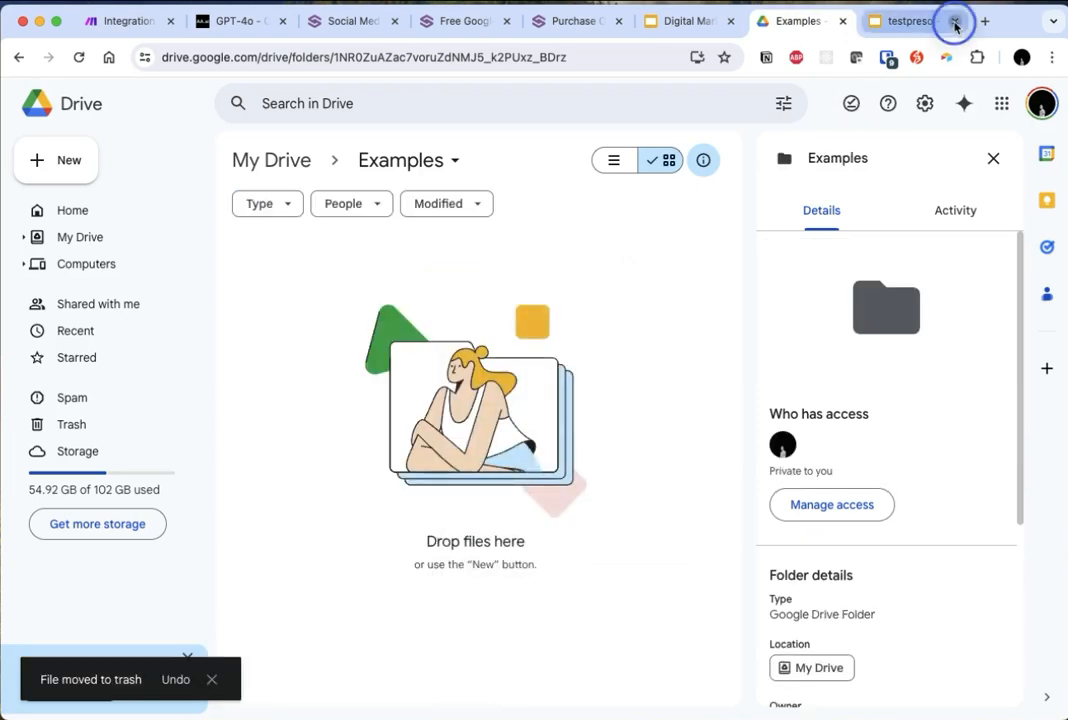
click(954, 21)
- Return to the Make scenario and run it once
click(155, 27)
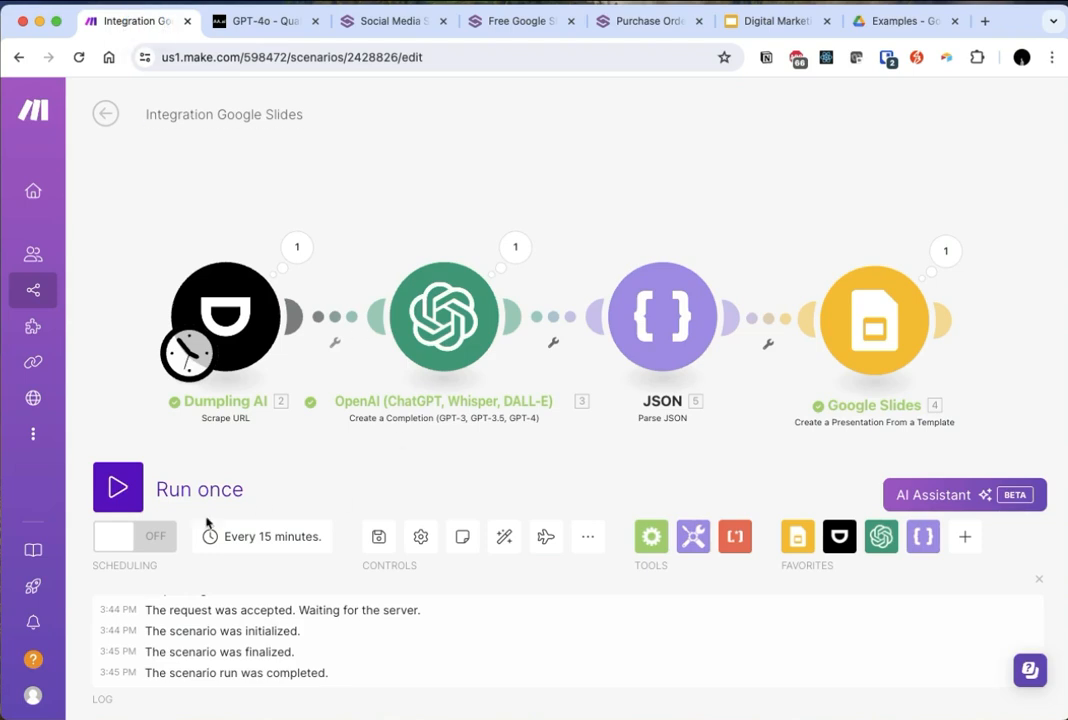
click(134, 497)
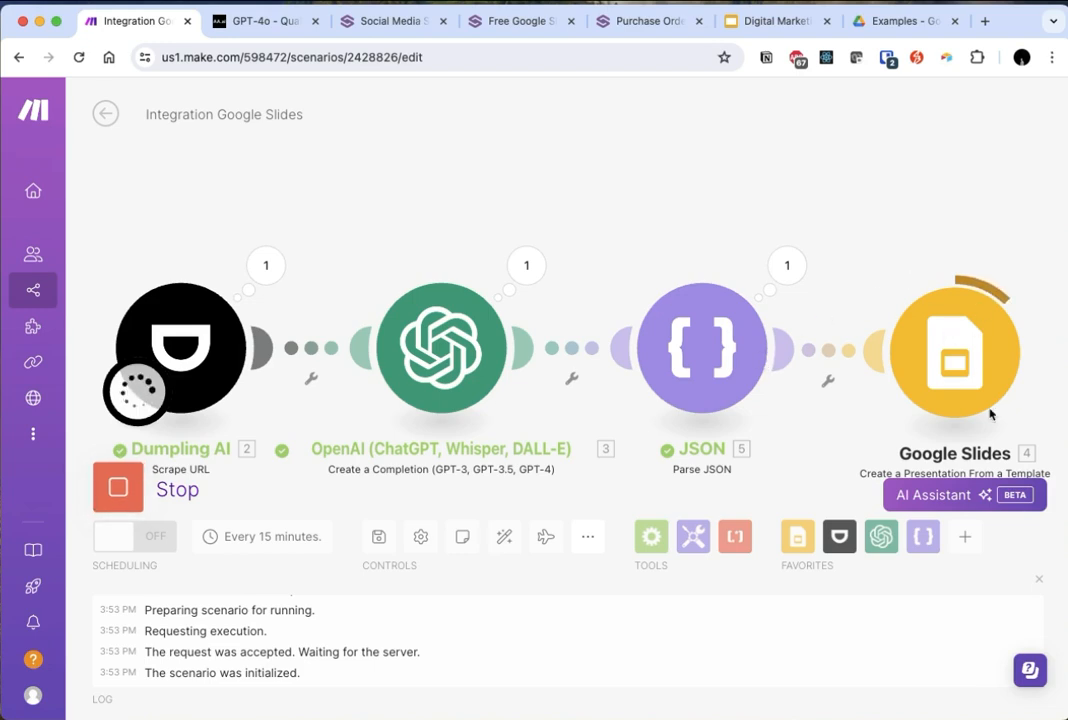
- Open the newly generated testpreso from Google Drive's Examples folder and examine the intro text on its second slide
click(906, 20)
click(646, 395)
double_click(375, 363)
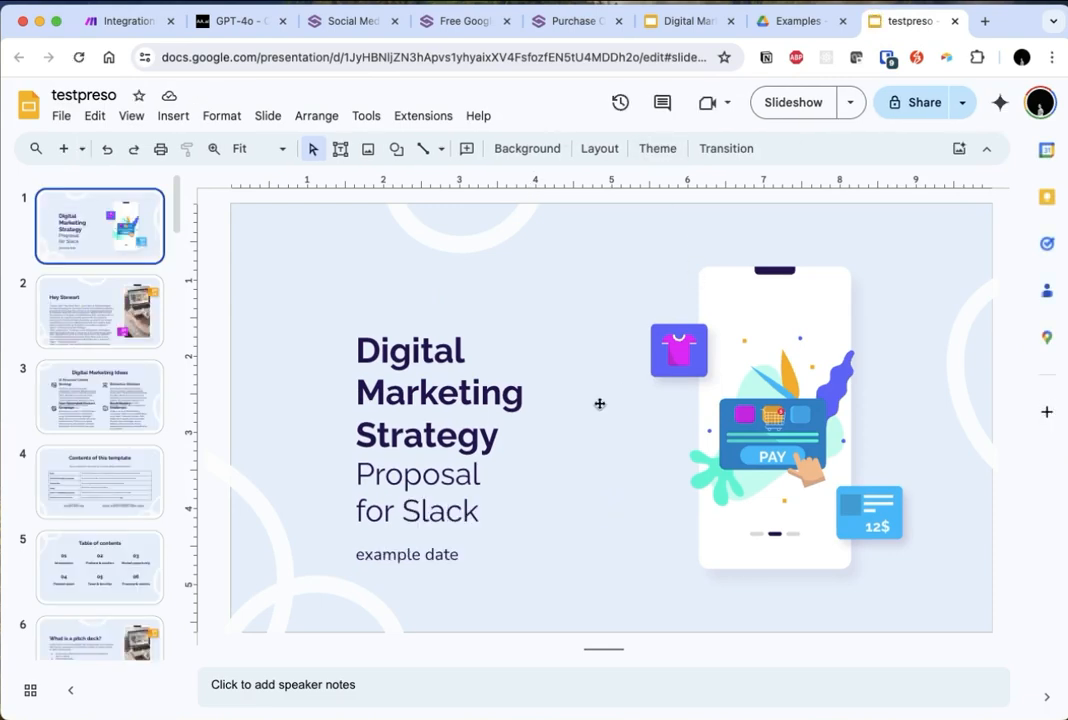
click(97, 327)
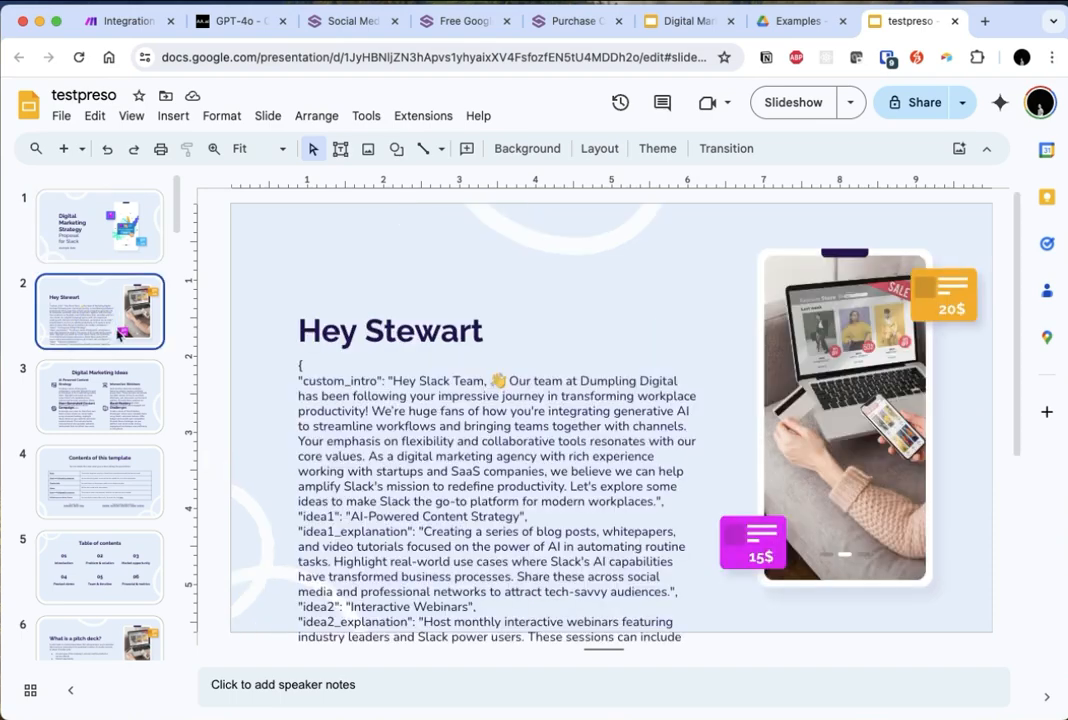
scroll(558, 405, down, 3)
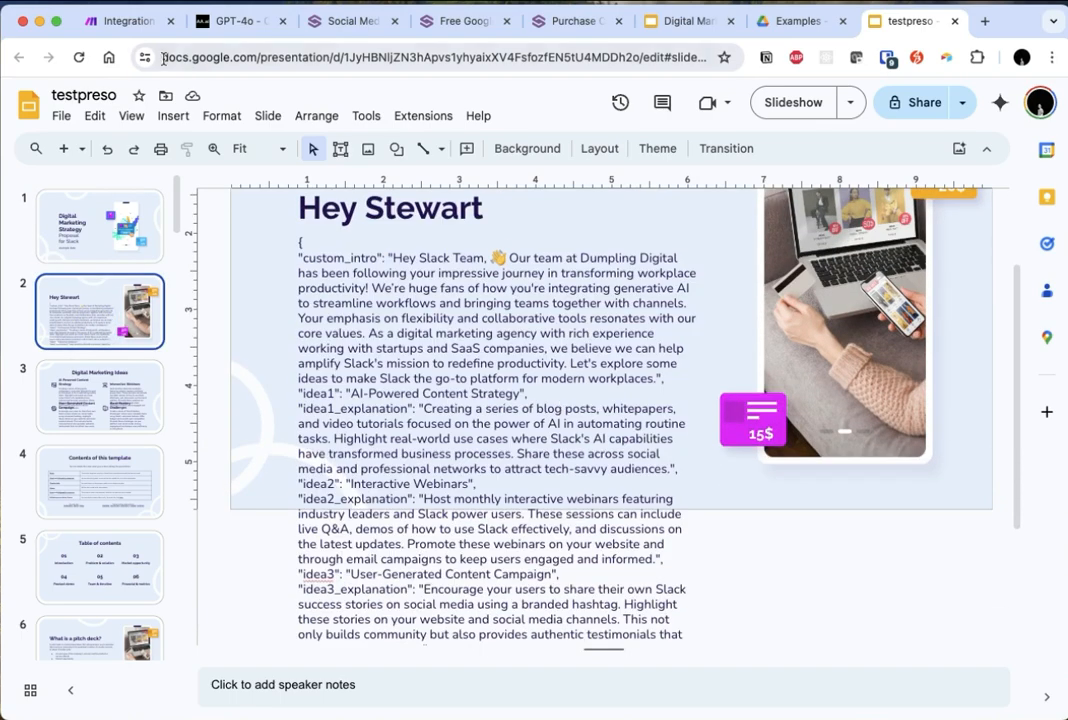
- In Make's Google Slides module, replace the custom_intro value with the Parse JSON custom_intro output and save the module
click(135, 22)
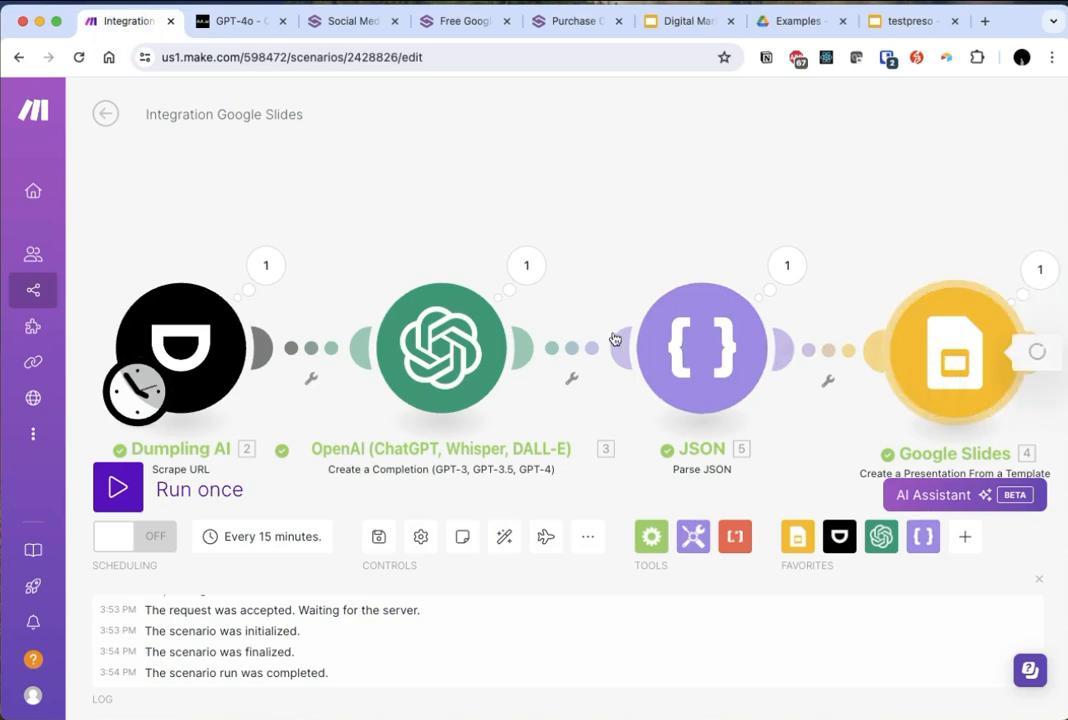
scroll(677, 539, down, 5)
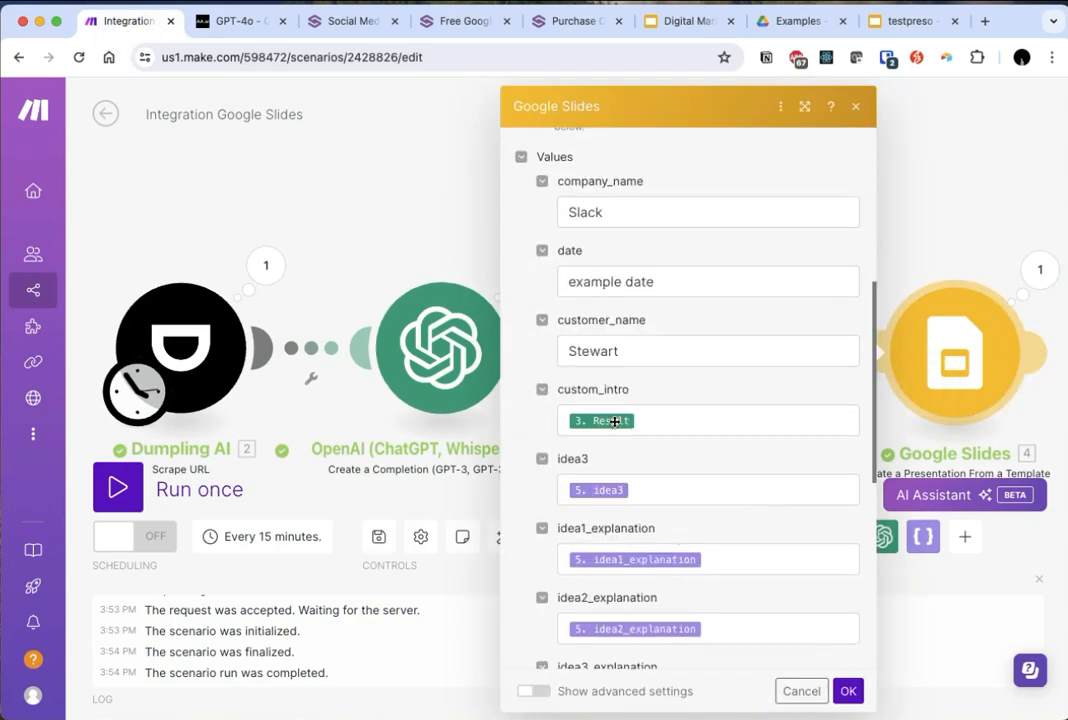
click(615, 421)
key(BackSpace)
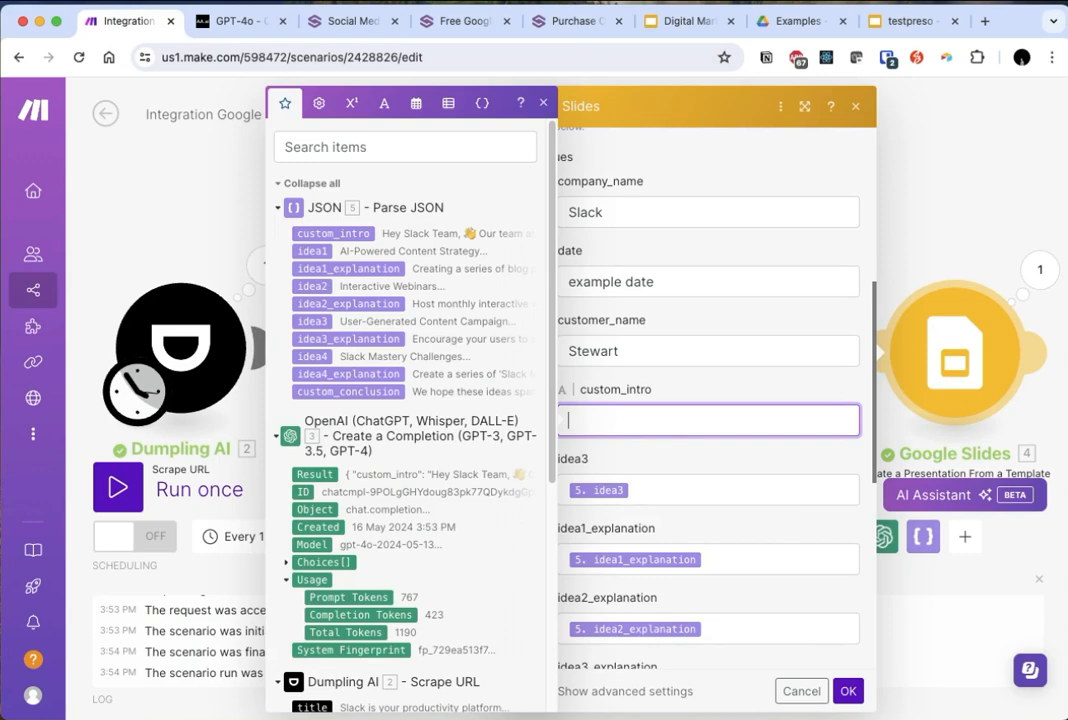
click(342, 234)
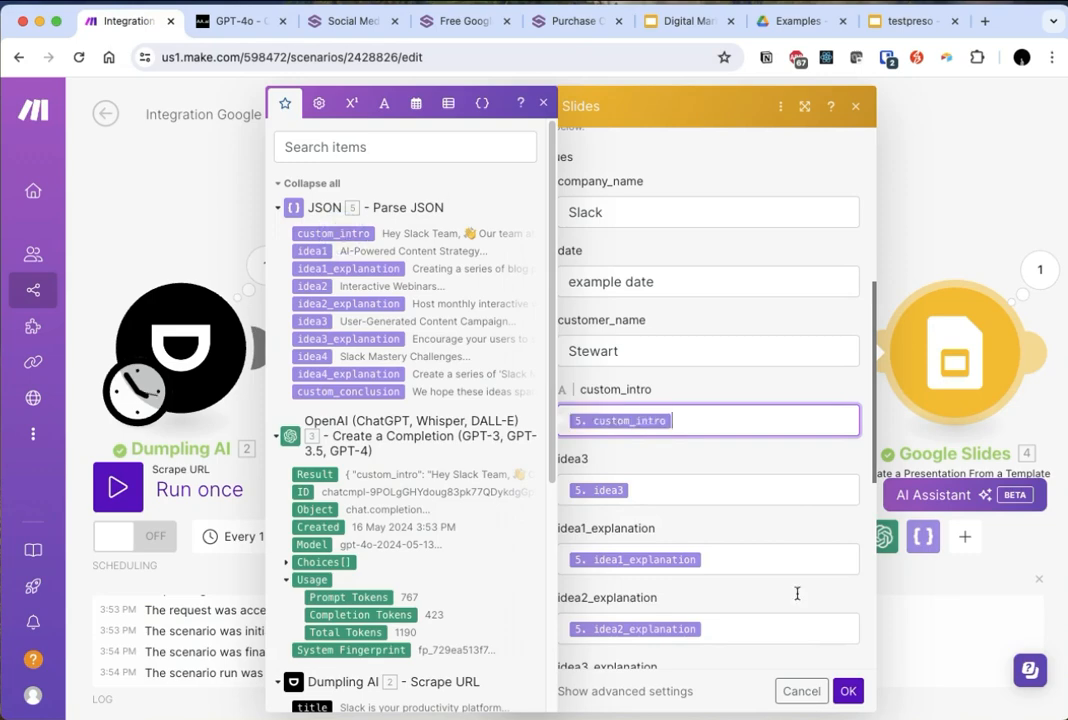
click(846, 690)
- Switch to the testpreso presentation and examine the ideas and explanations filled in on the Digital Marketing Ideas slide
click(905, 21)
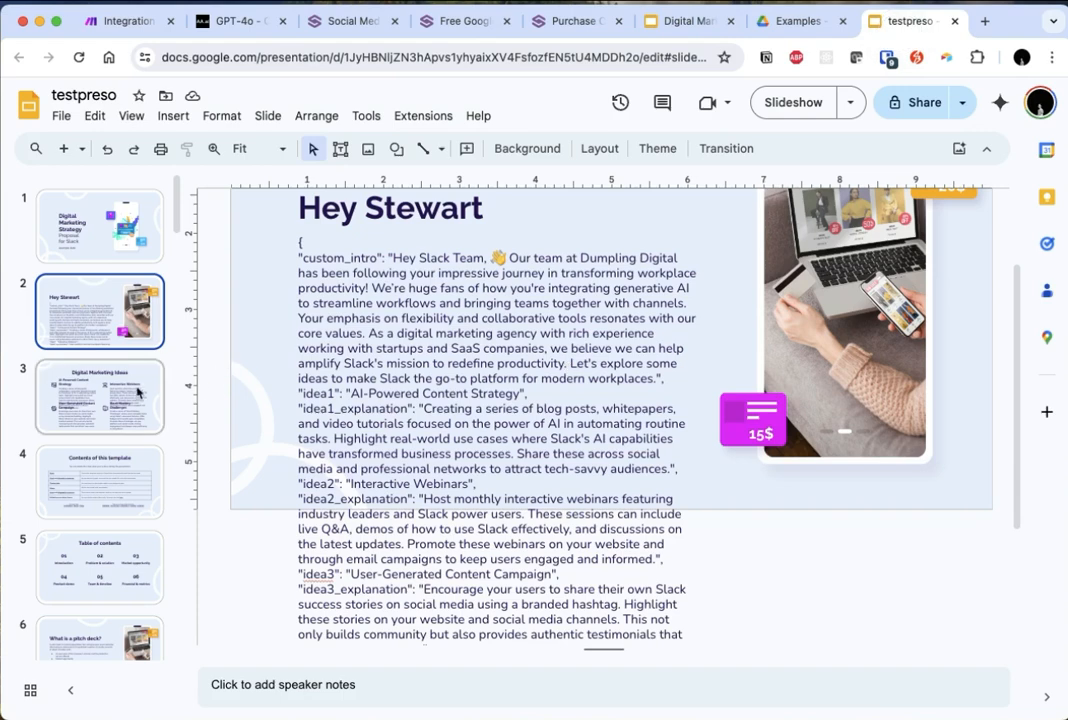
click(130, 395)
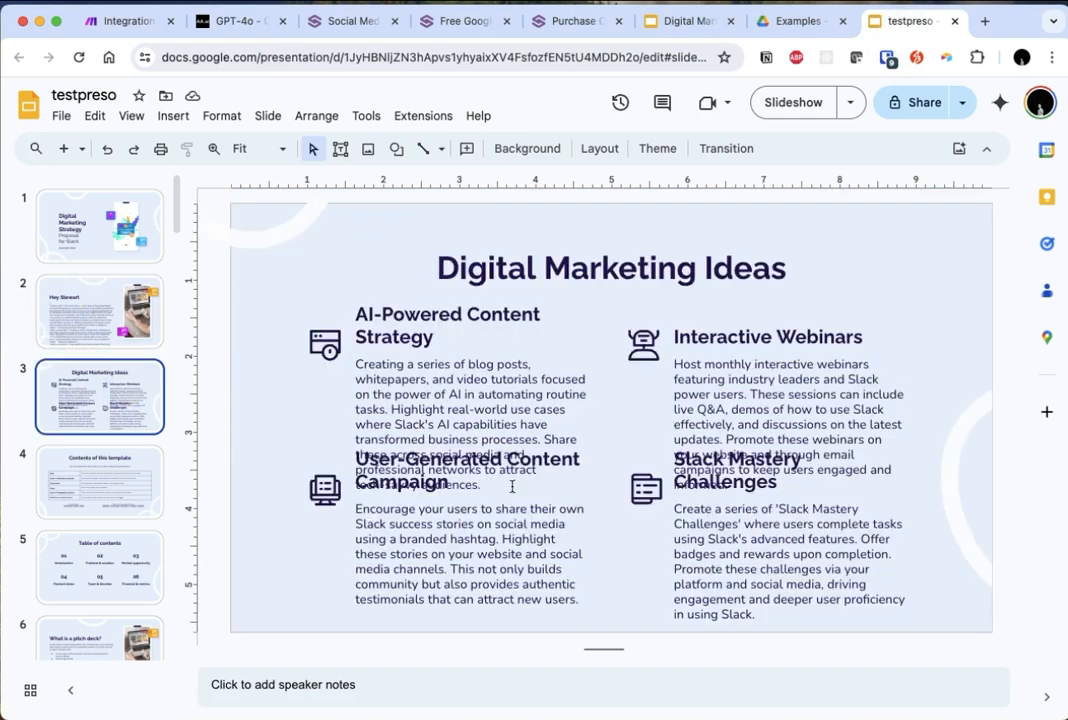
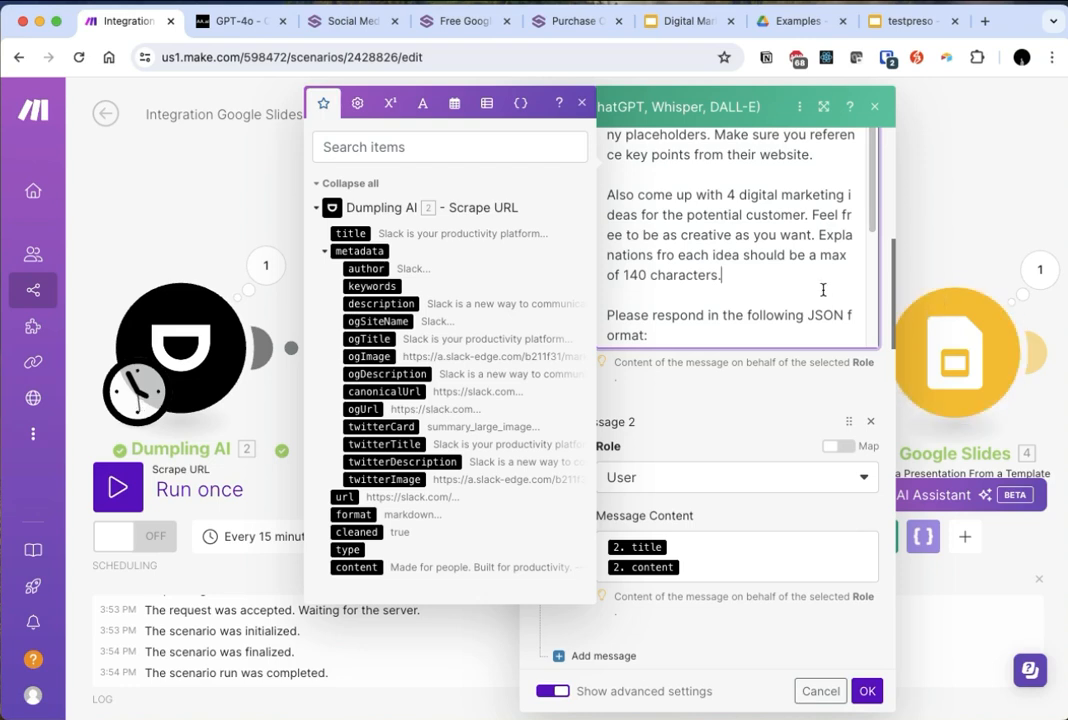
- Save the OpenAI module with its prompt limiting each idea's explanation to 140 characters
scroll(810, 291, up, 1)
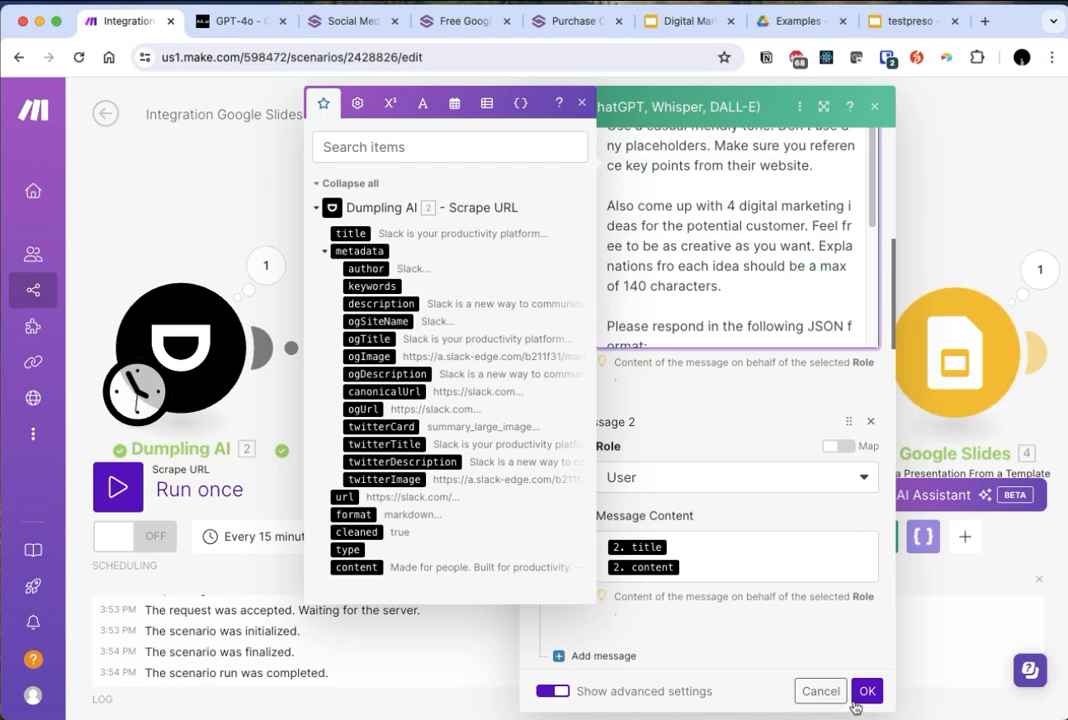
click(867, 691)
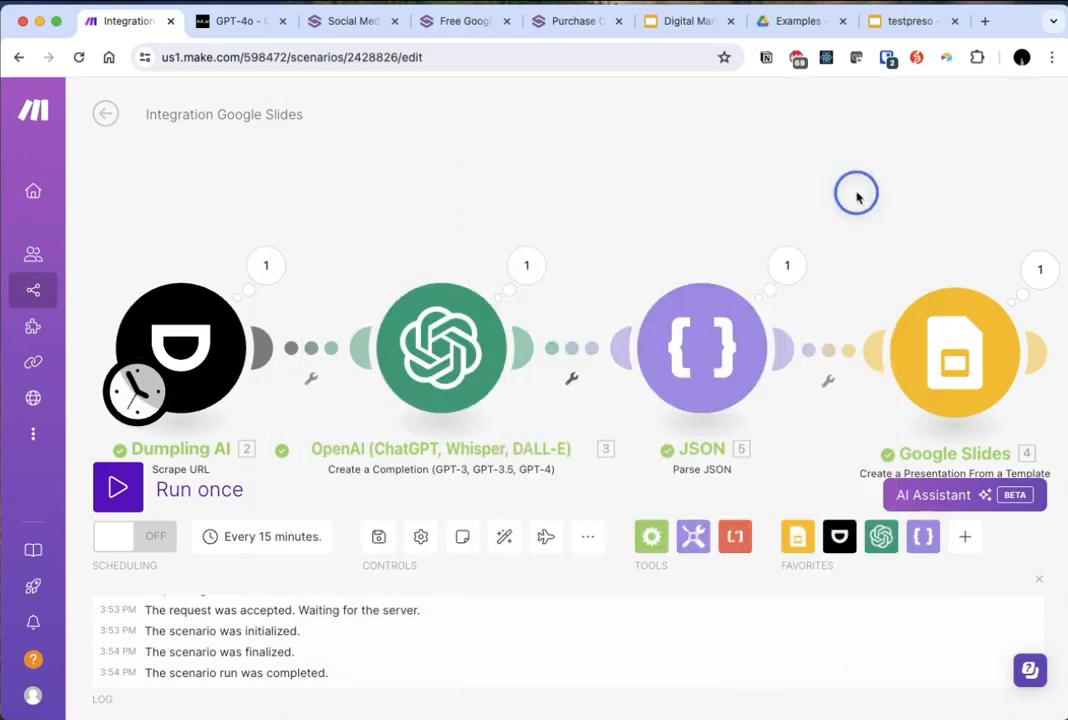
- View the cover slide of the testpreso presentation and return to the Make scenario
click(914, 24)
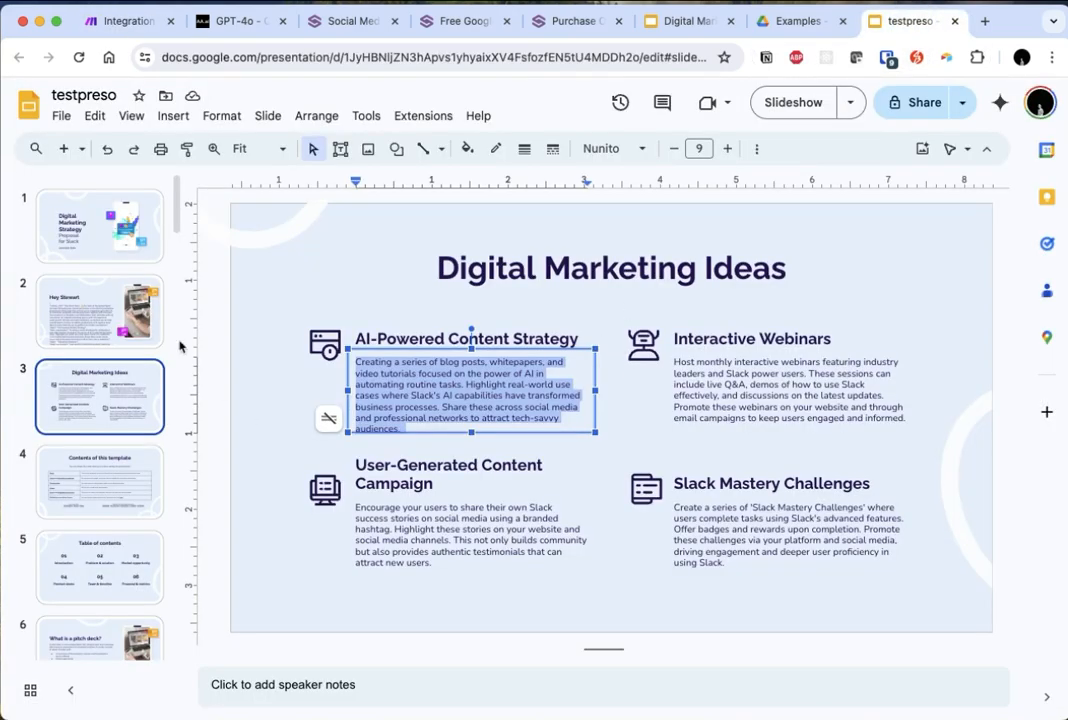
click(100, 226)
click(115, 28)
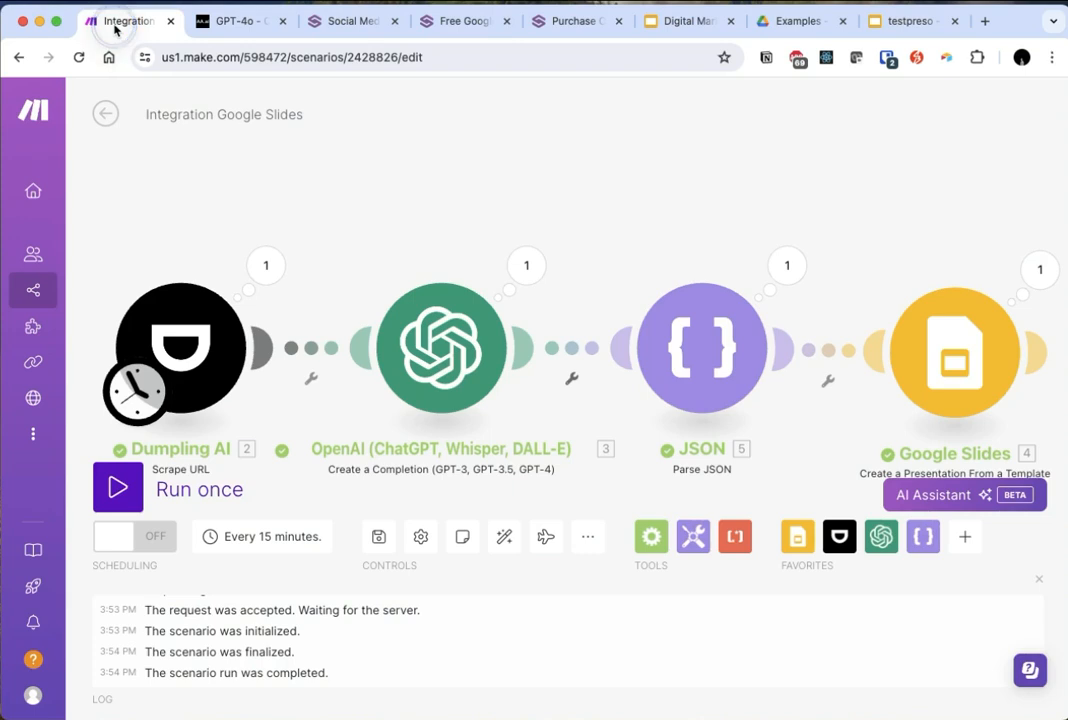
scroll(636, 432, down, 5)
scroll(604, 454, up, 5)
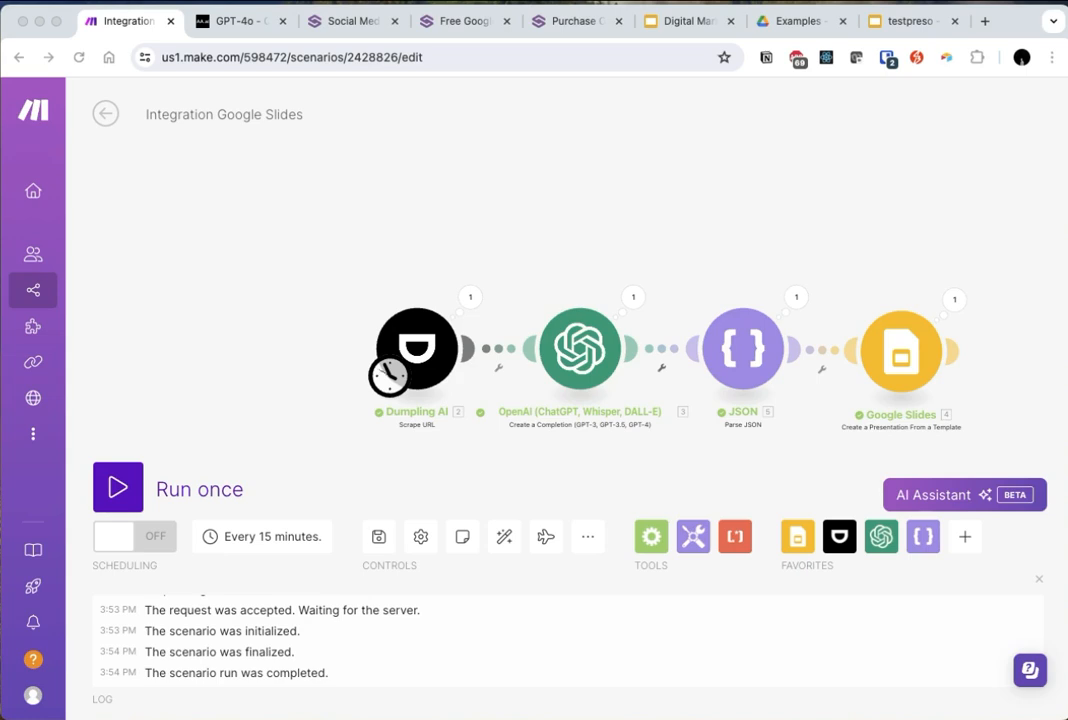
- Switch to the blank Tally form, title it Lead Capture and start it from scratch
drag(188, 2, 911, 43)
click(407, 280)
text(Lead Capture)
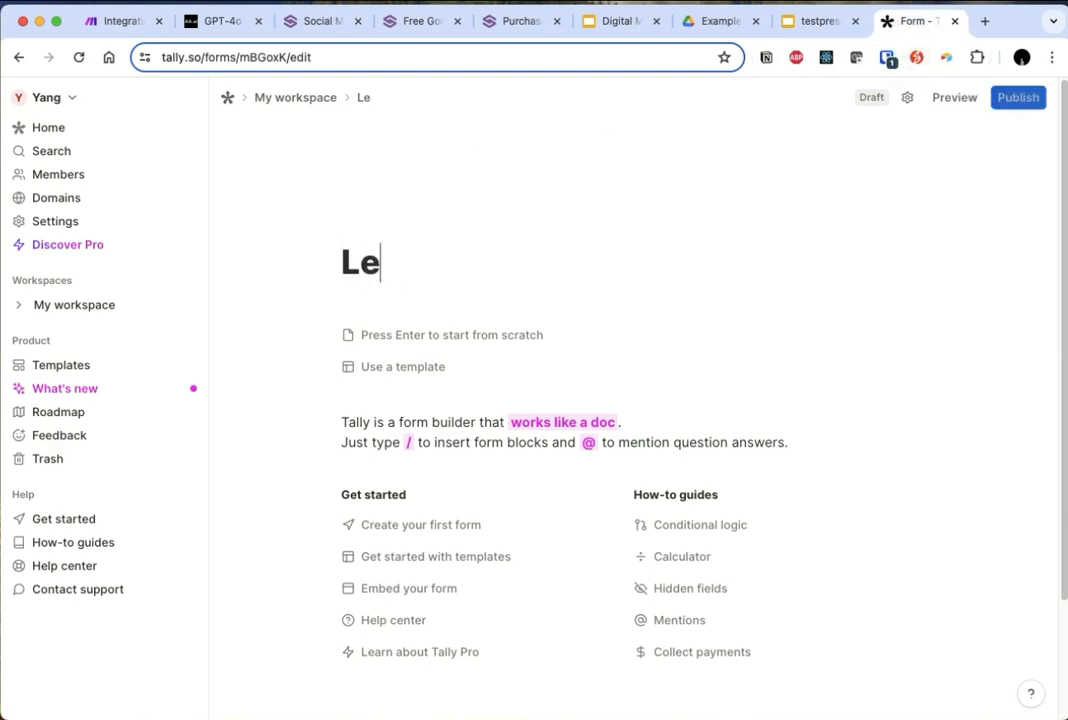
key(Return)
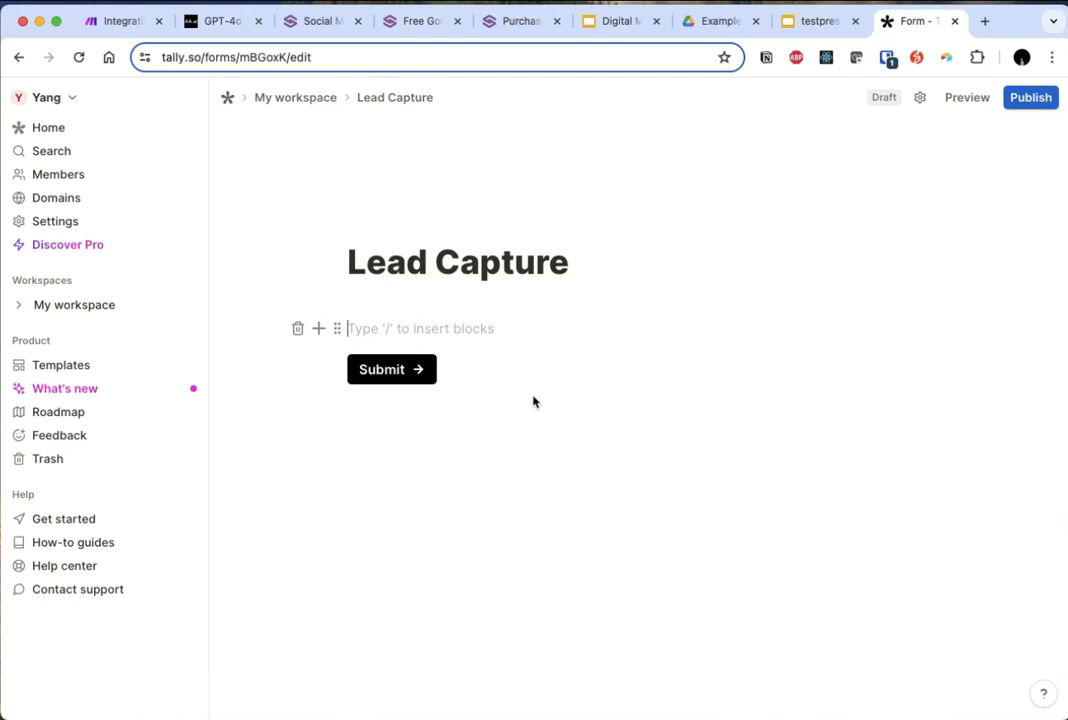
text(/temp)
key(BackSpace)
key(BackSpace)
key(BackSpace)
key(BackSpace)
key(BackSpace)
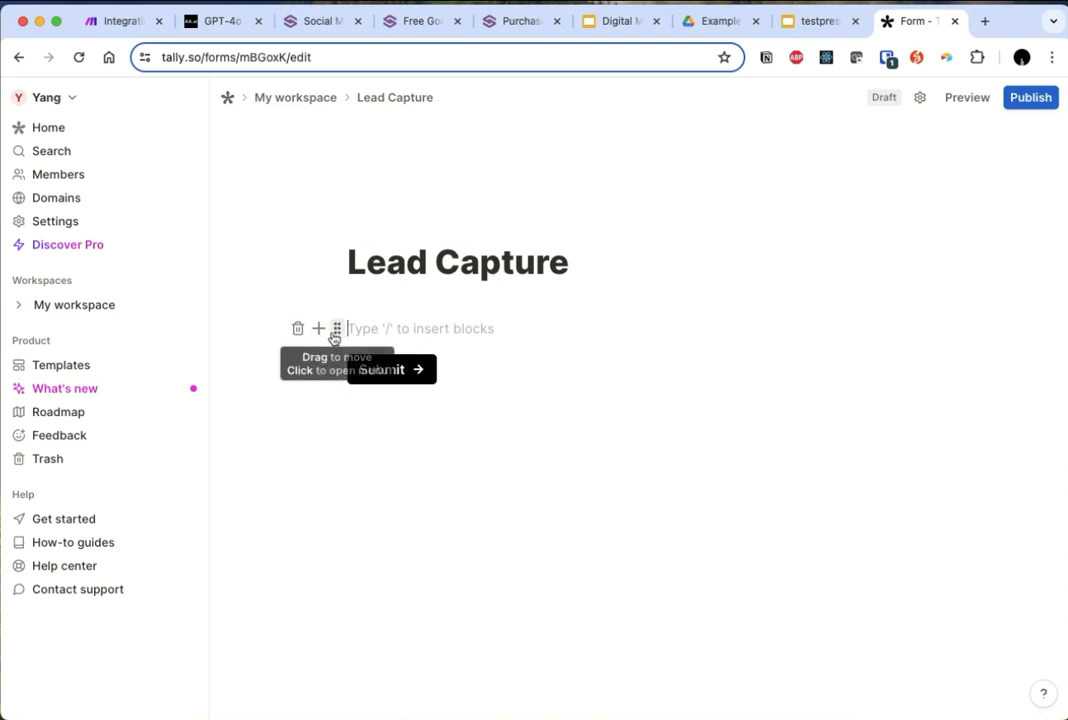
- Insert a question with a short answer field into the form and word it "What's your name"
text(/)
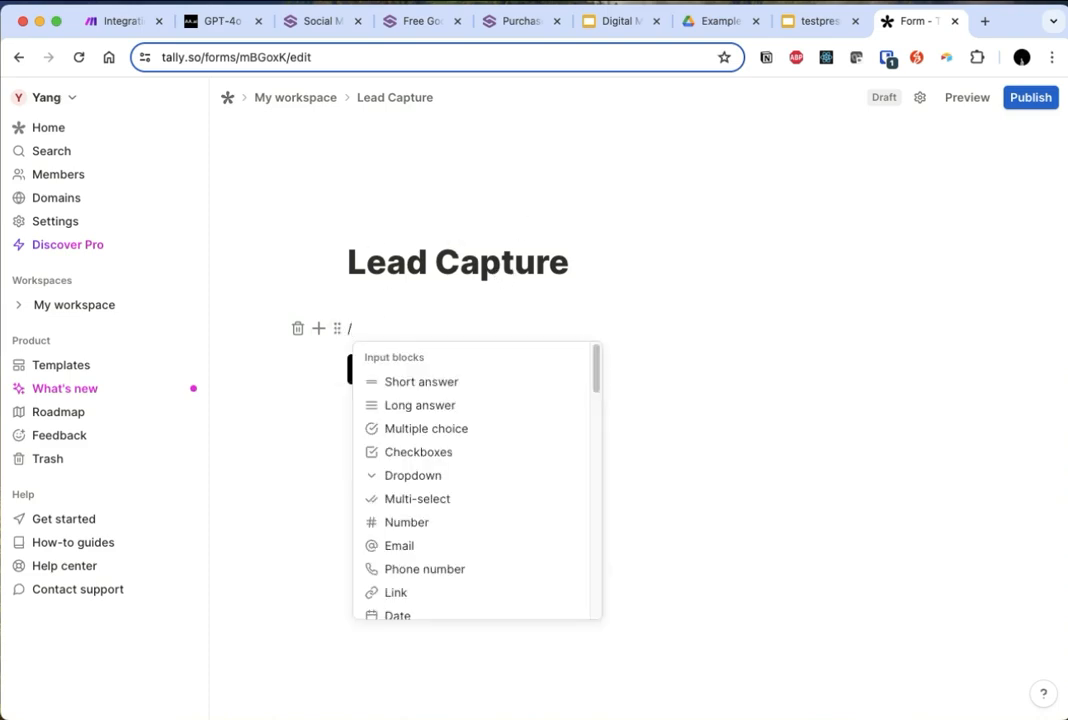
text(short)
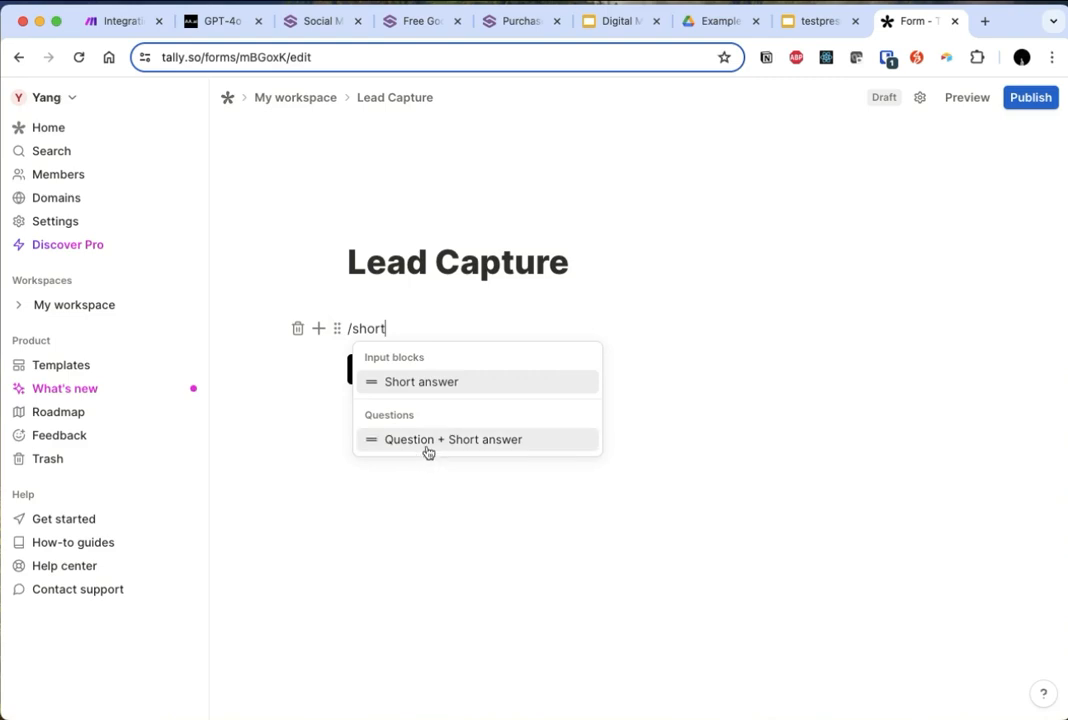
click(429, 450)
text(What's your name)
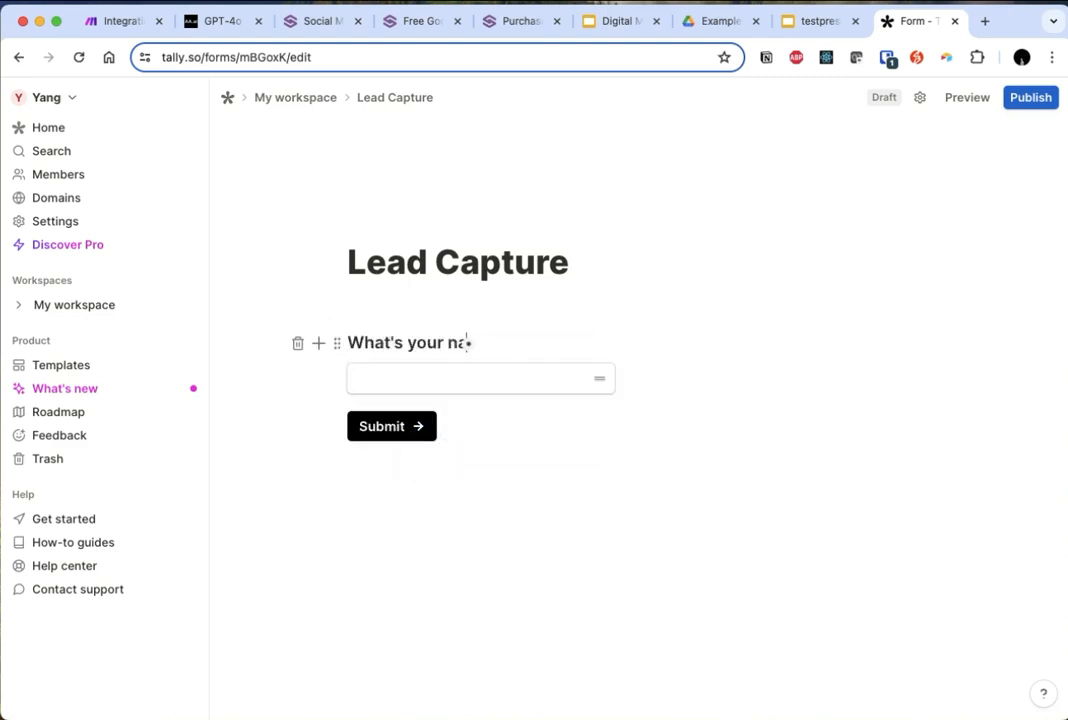
click(429, 388)
- Add a question with an email field below the name question and label it "Work email"
key(Return)
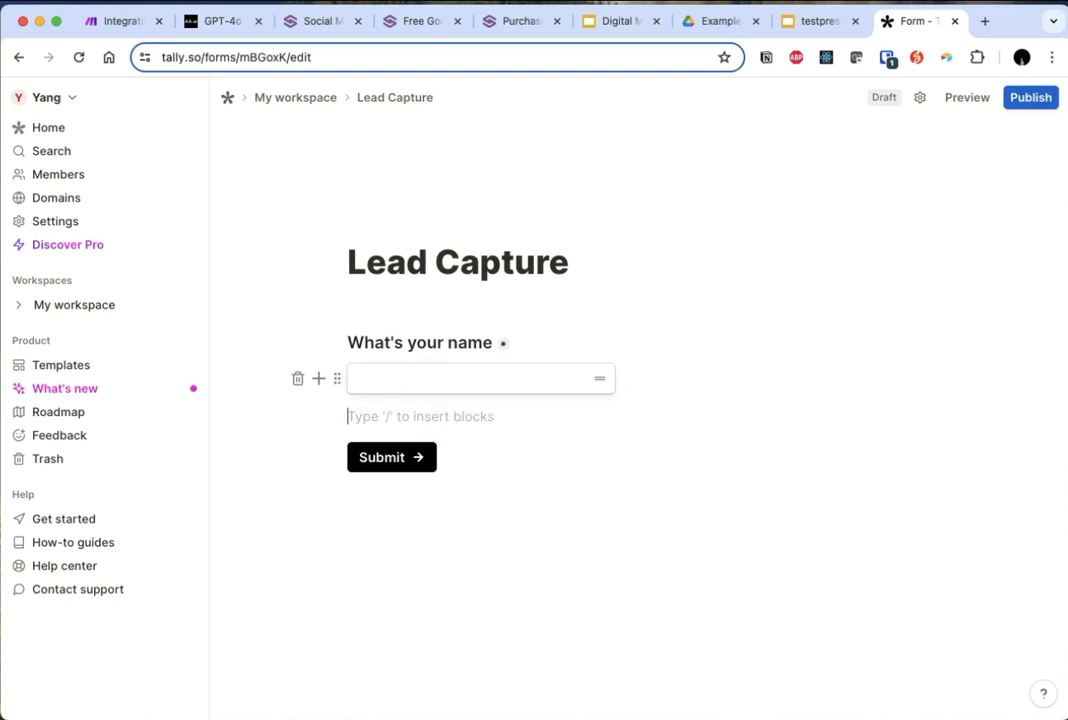
text(/)
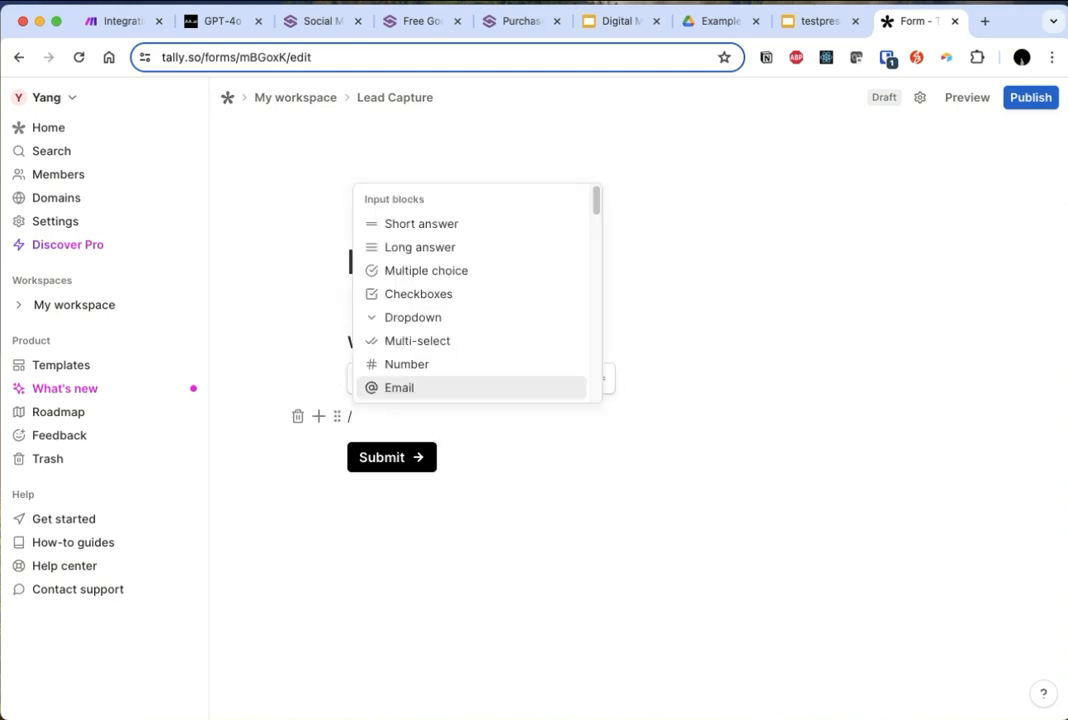
text(ema)
key(Down)
key(Return)
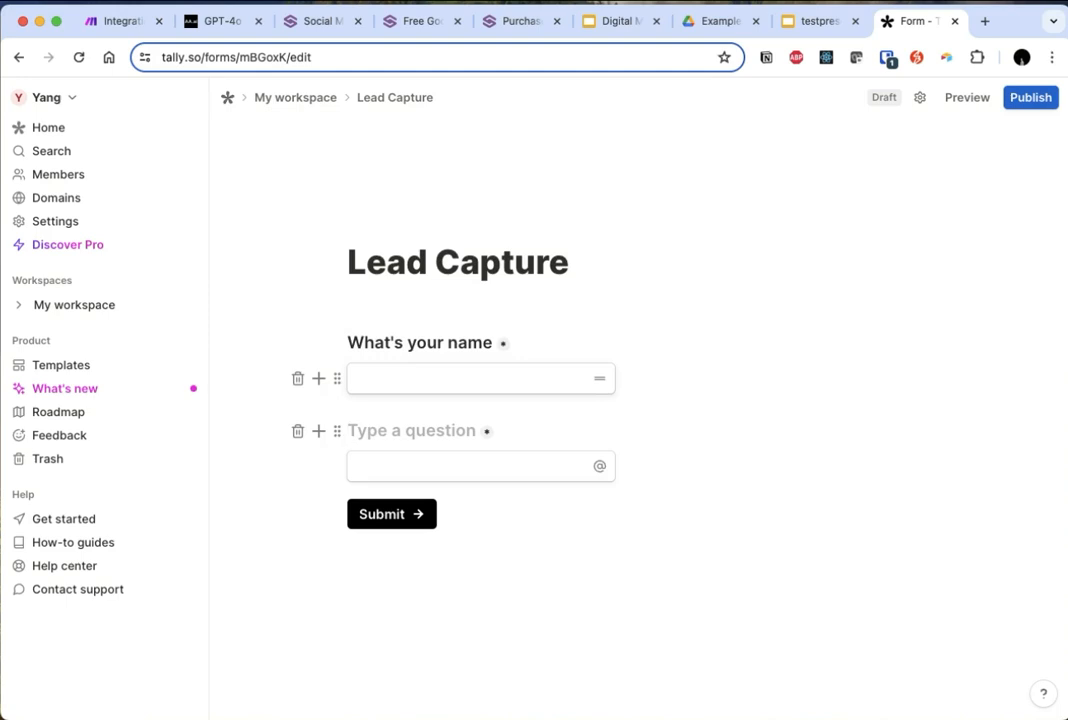
text(Work email)
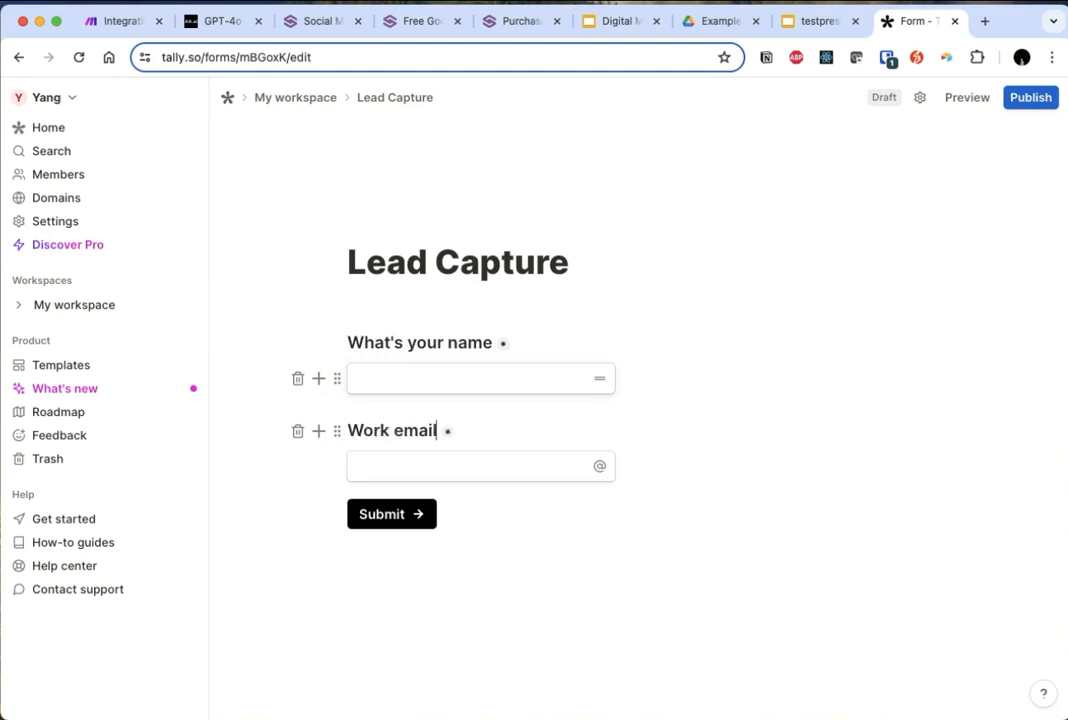
- Add a question with a link field below the work email question and label it "Company Website"
key(Return)
text(/)
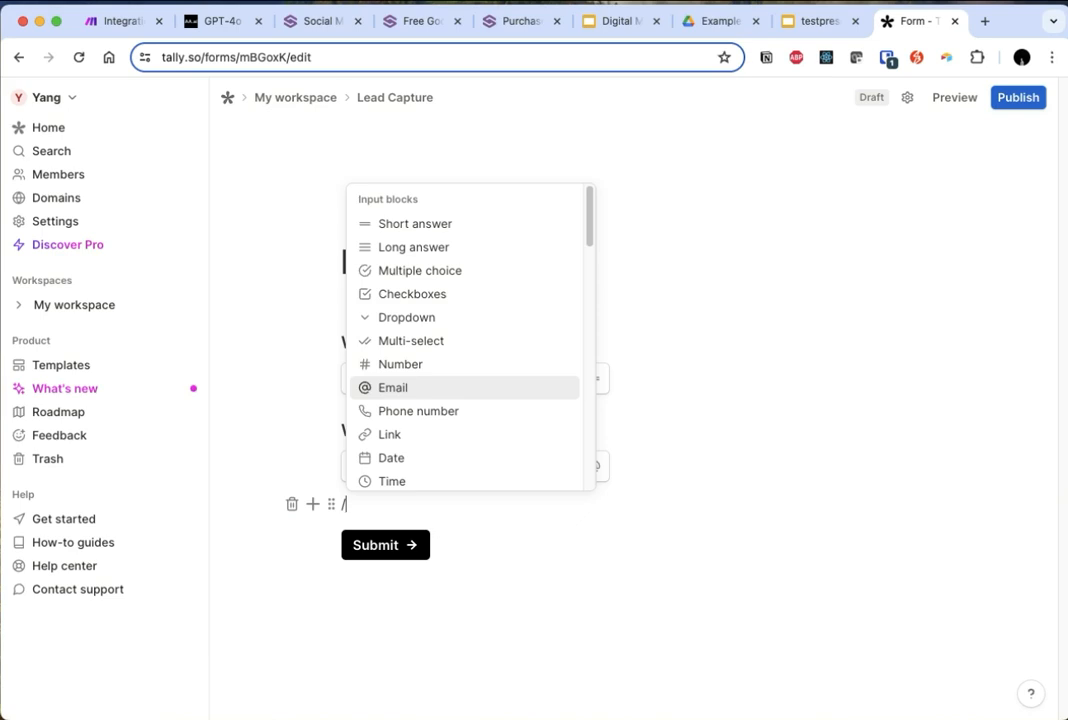
text(web)
key(BackSpace)
key(BackSpace)
key(BackSpace)
text(url)
key(Down)
key(Return)
text(Company Website)
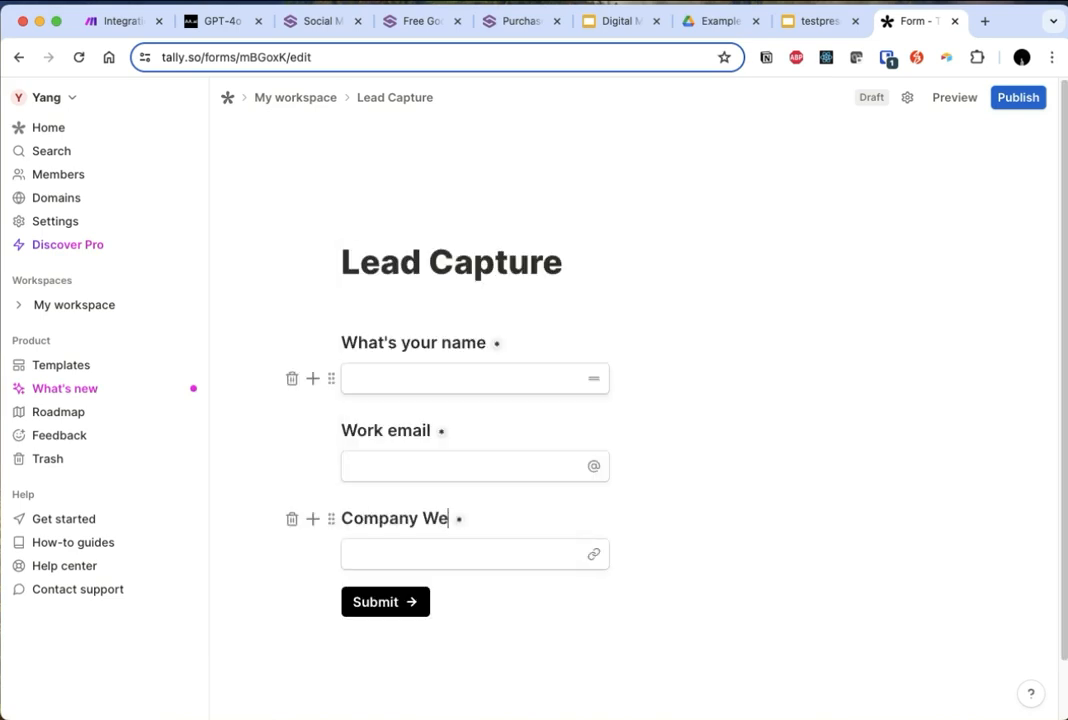
- Publish the Lead Capture form
click(477, 558)
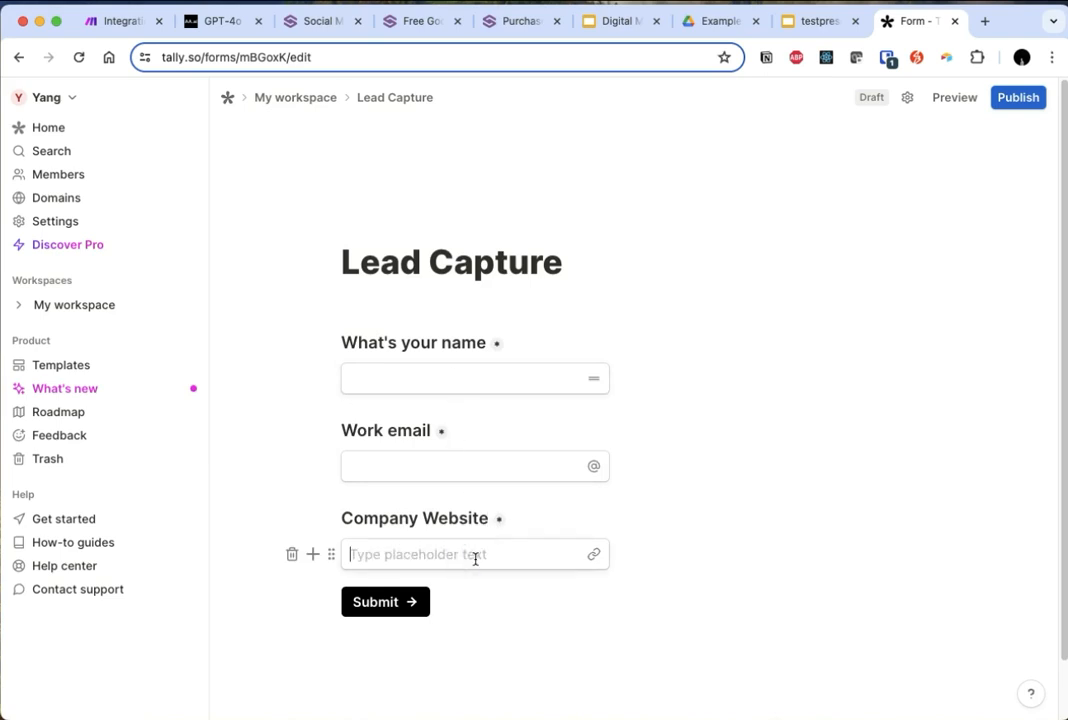
click(702, 488)
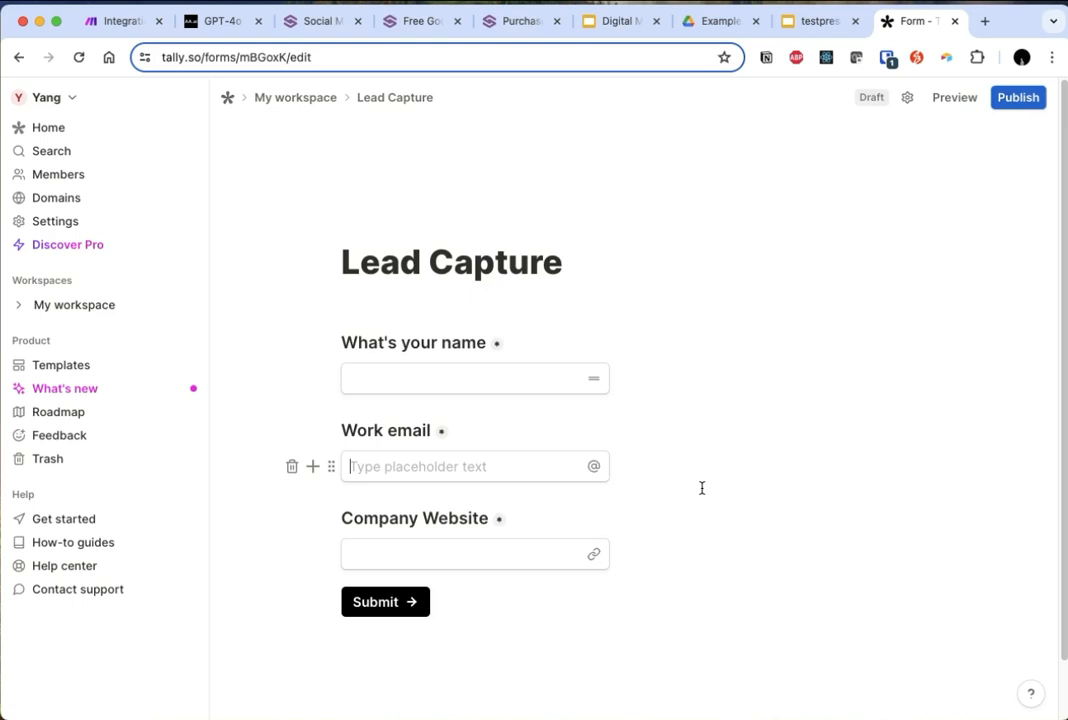
click(825, 396)
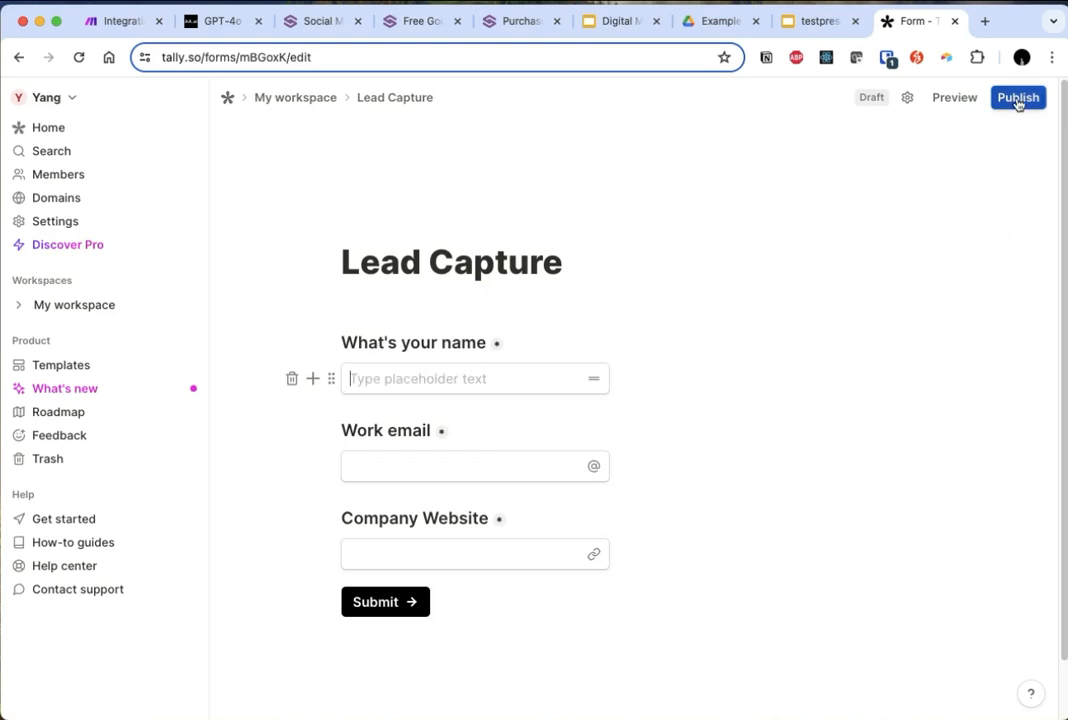
click(1018, 99)
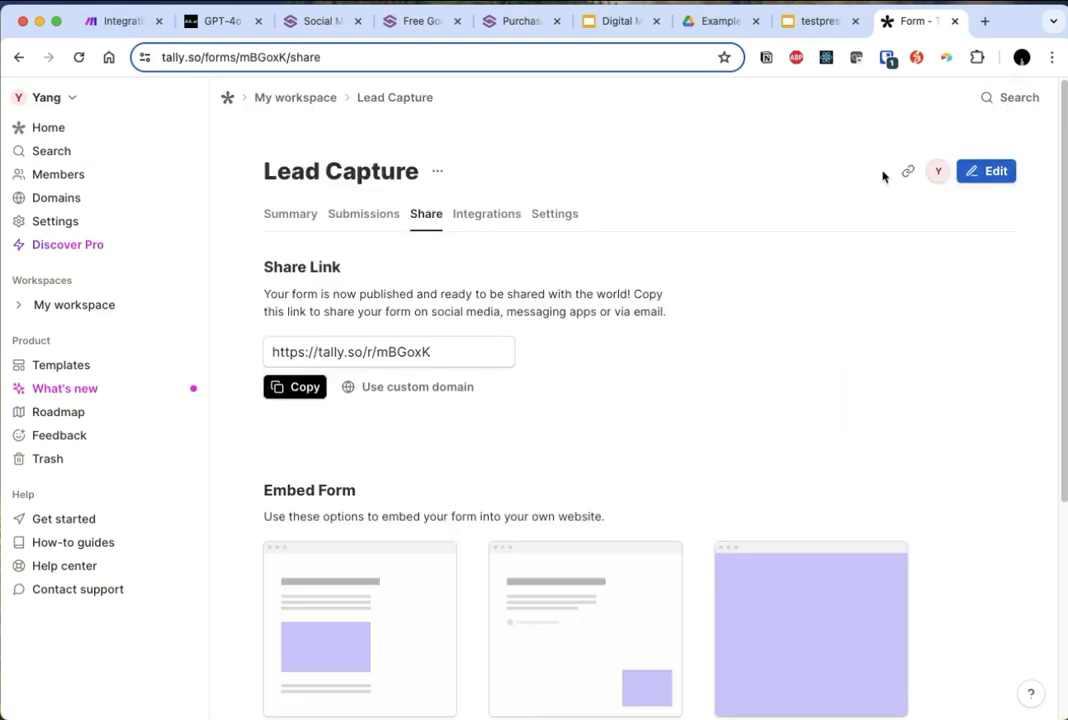
- Reopen the form for editing, change its title to Lead Capture Example and publish it again
click(1008, 170)
click(553, 264)
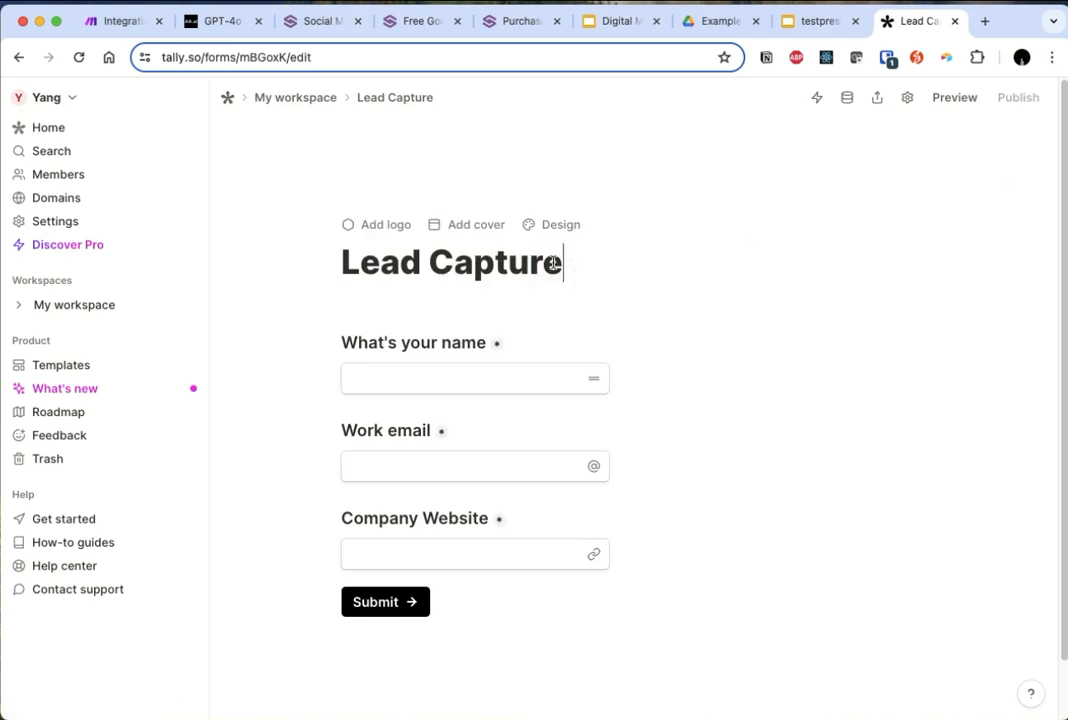
text(Example)
click(994, 108)
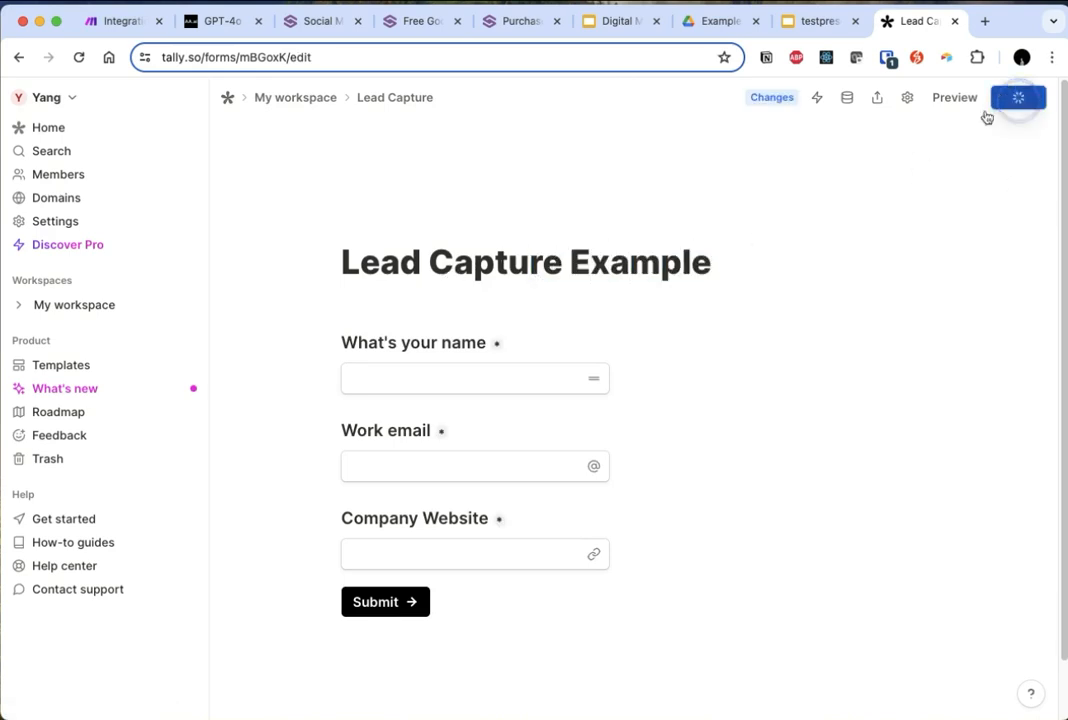
click(120, 21)
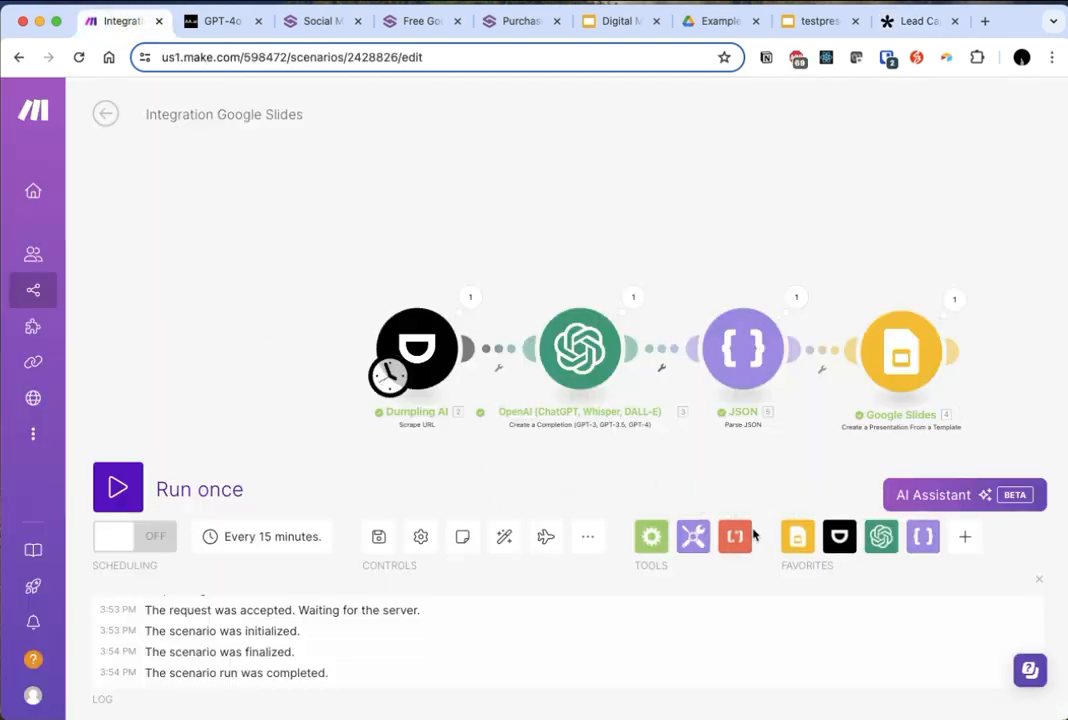
click(965, 537)
text(tally)
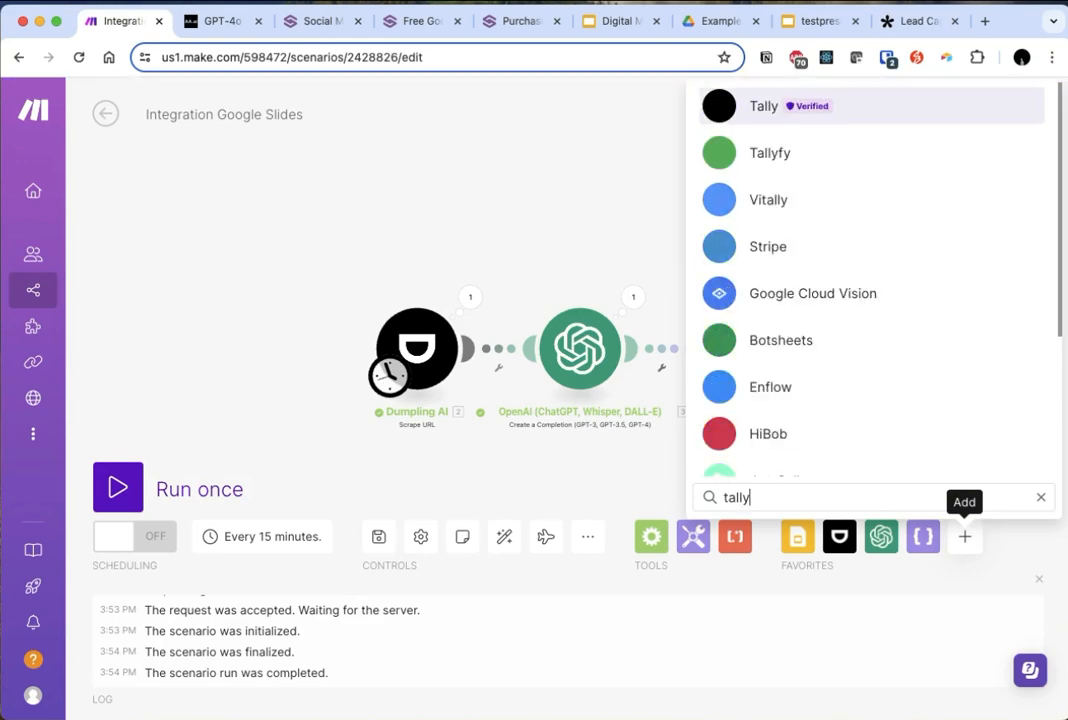
click(788, 106)
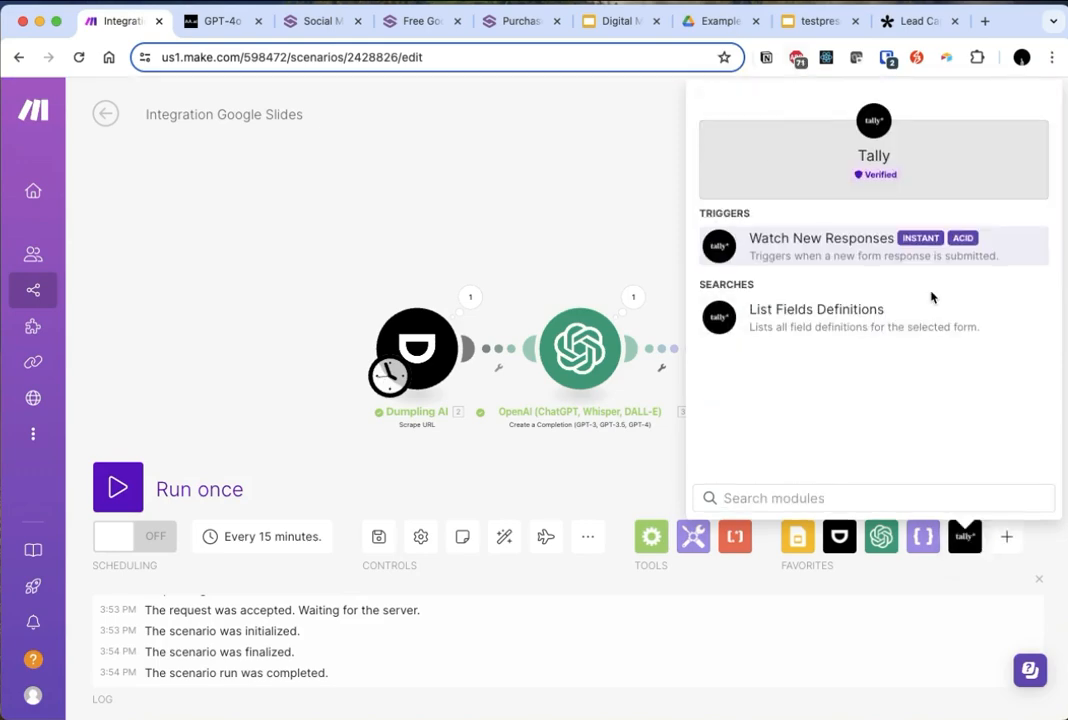
click(791, 250)
drag(791, 245, 251, 379)
drag(326, 351, 406, 351)
drag(265, 353, 212, 360)
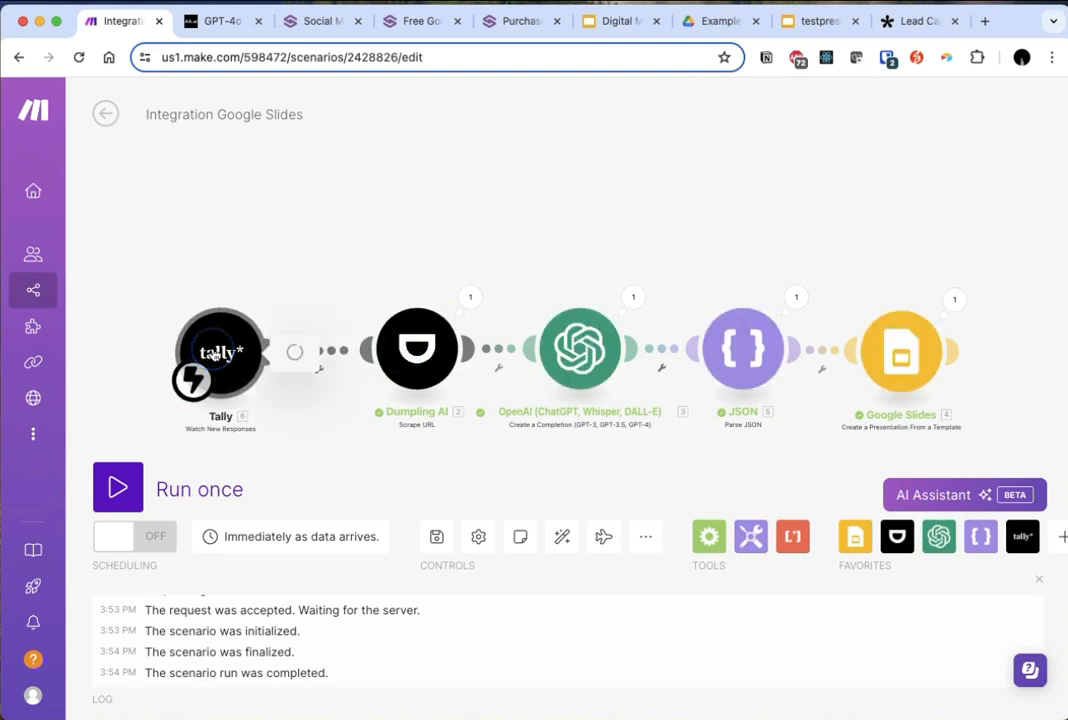
- Begin a new webhook for the Tally trigger and create its connection as My Tally connection
click(215, 355)
click(385, 350)
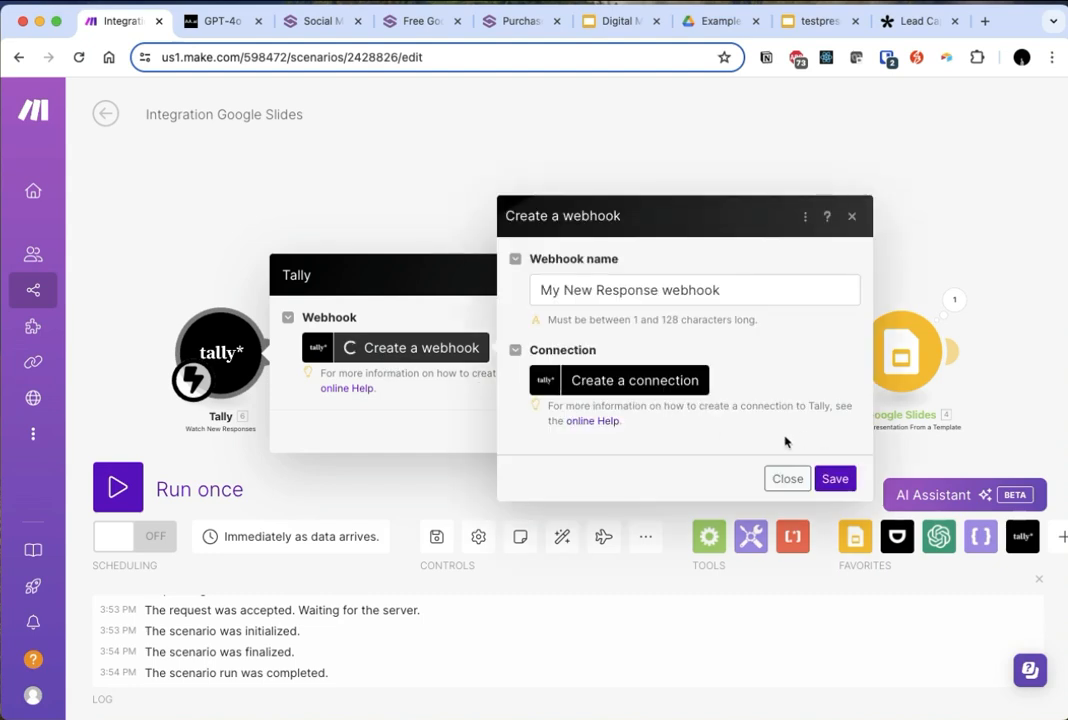
click(655, 386)
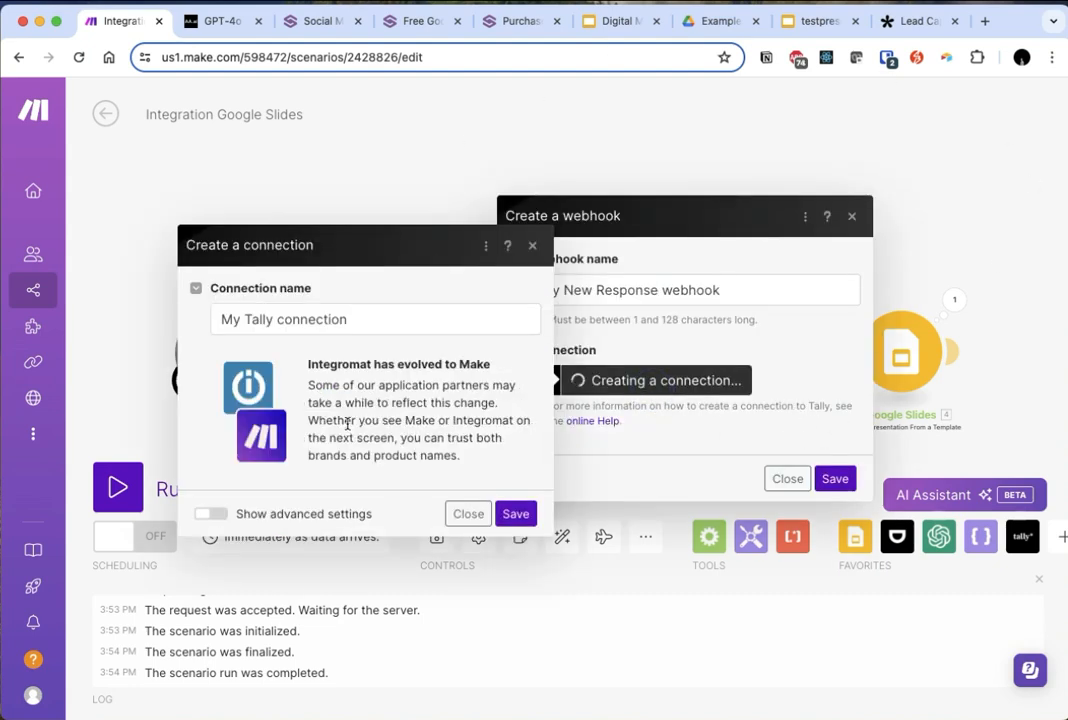
click(516, 514)
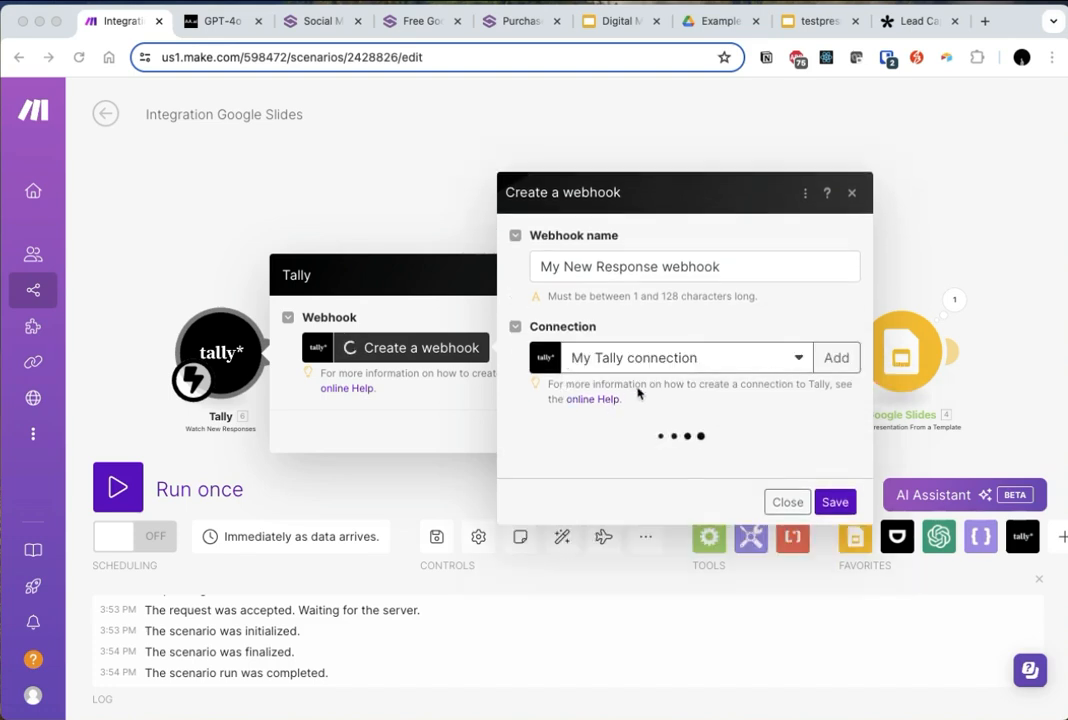
- Assign the Lead Capture Example form to My New Response webhook, then save the webhook and the Tally module
click(628, 449)
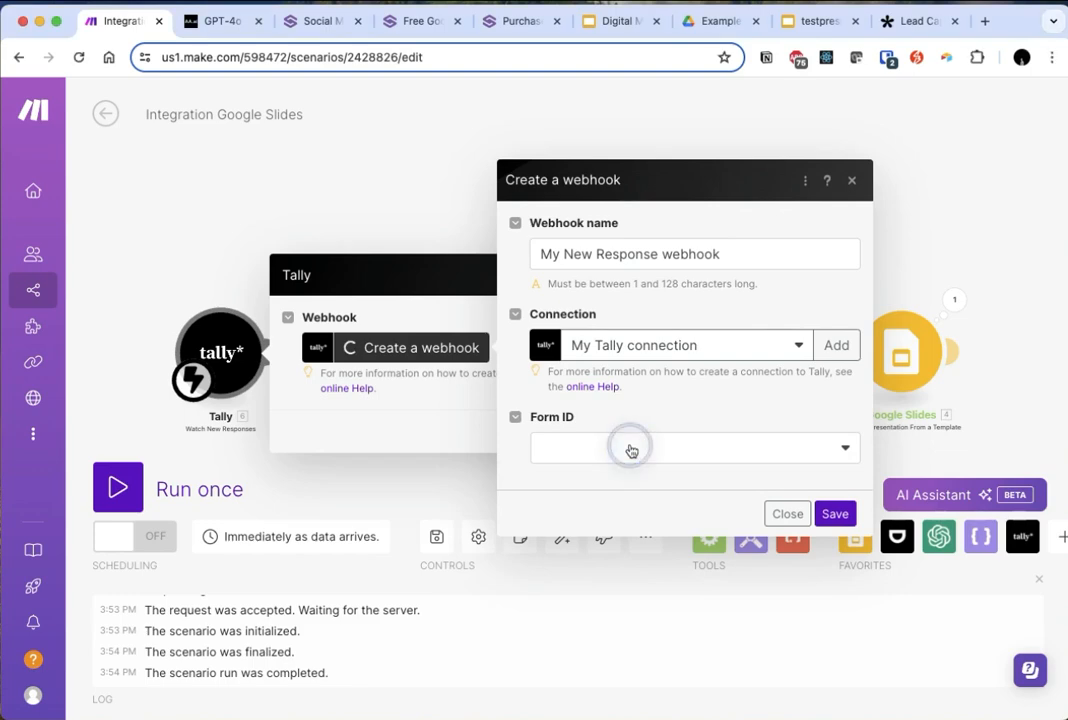
text(lead)
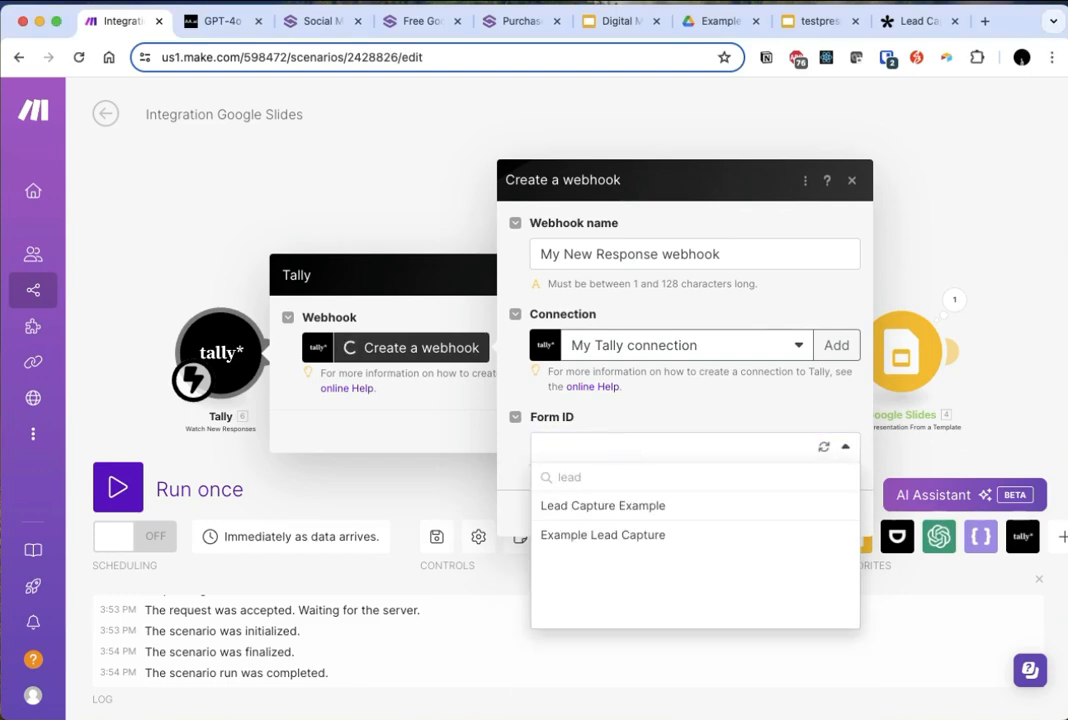
click(628, 507)
click(832, 513)
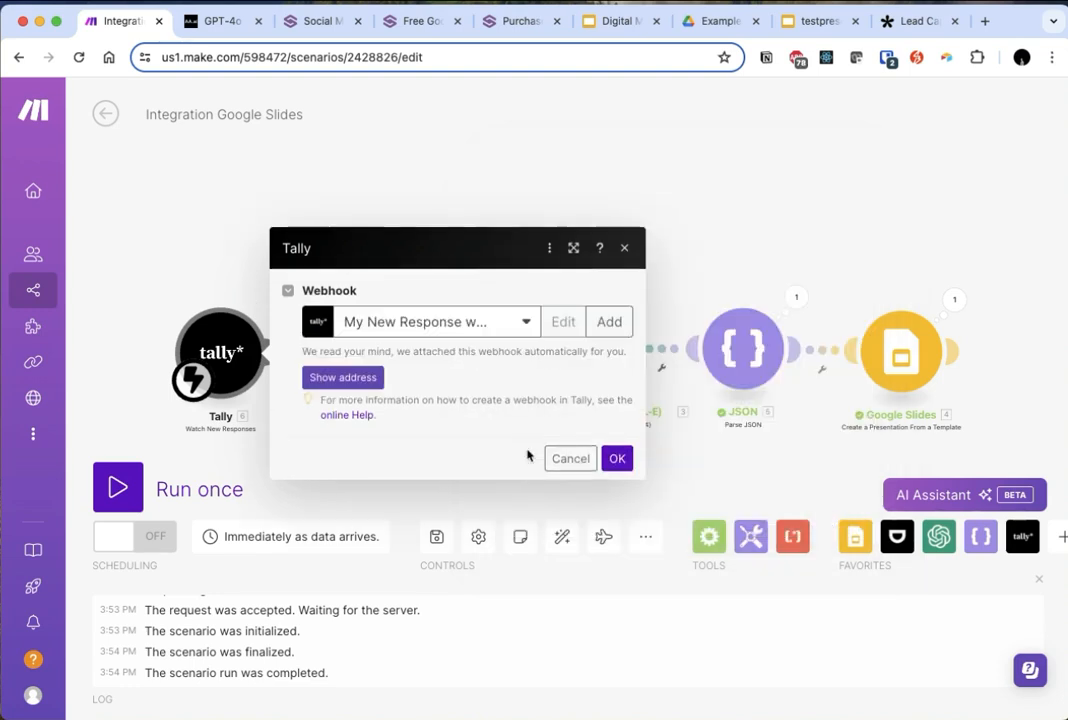
click(614, 460)
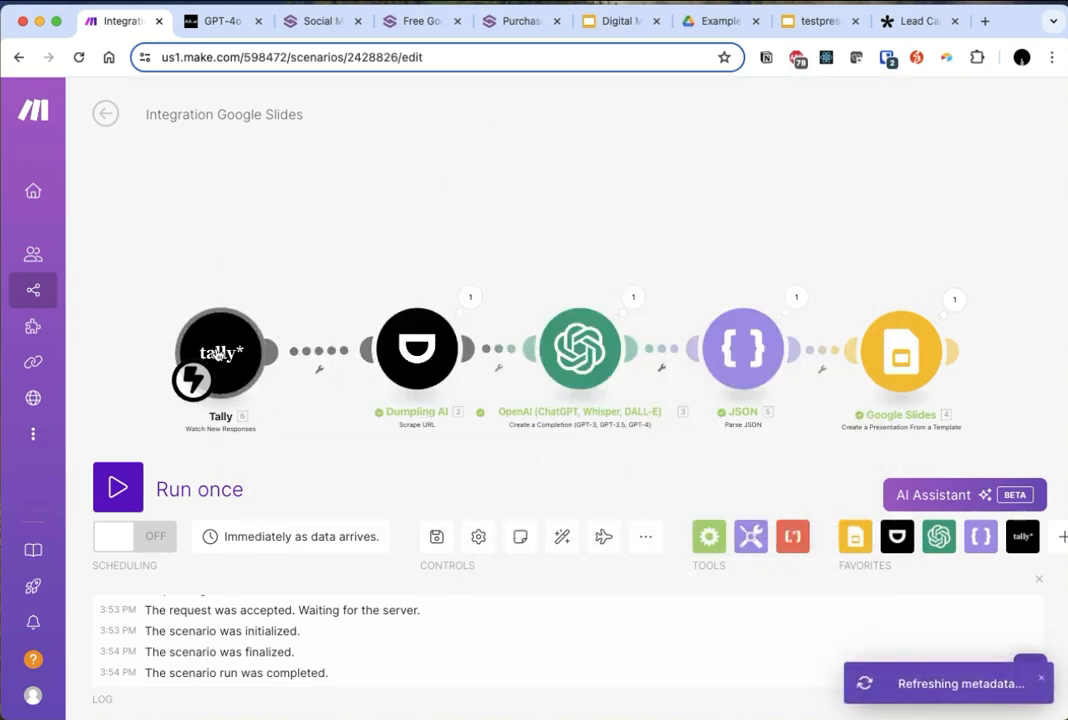
- Run only the Tally trigger module so that it waits for a new form response
drag(219, 355, 213, 355)
right_click(213, 355)
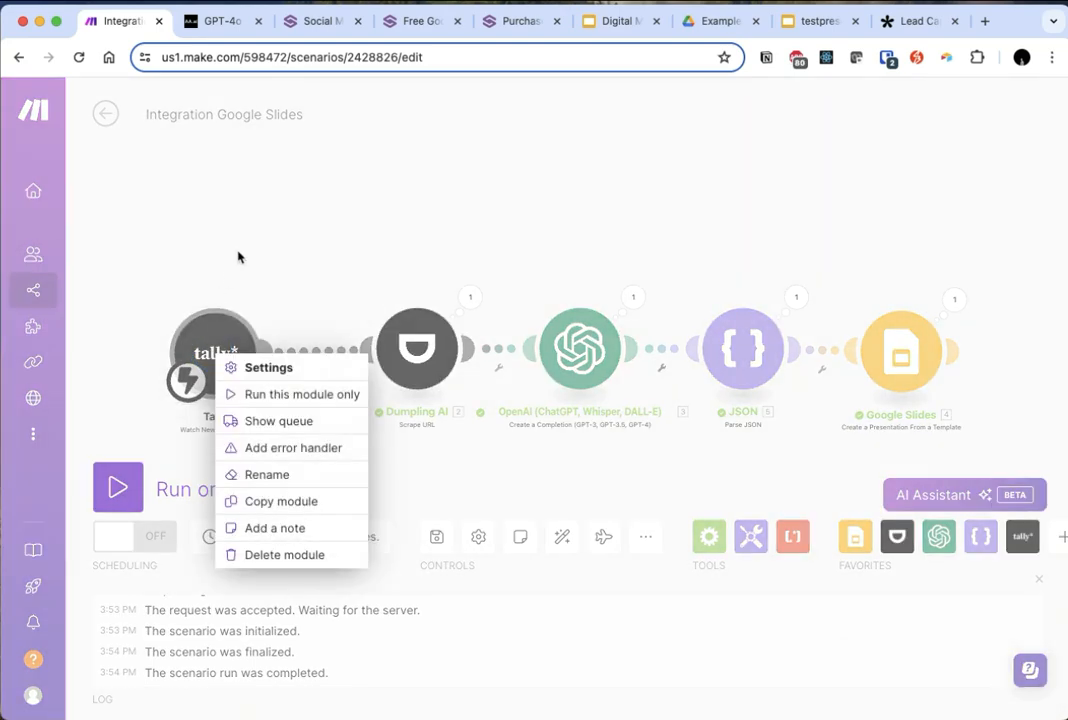
click(293, 396)
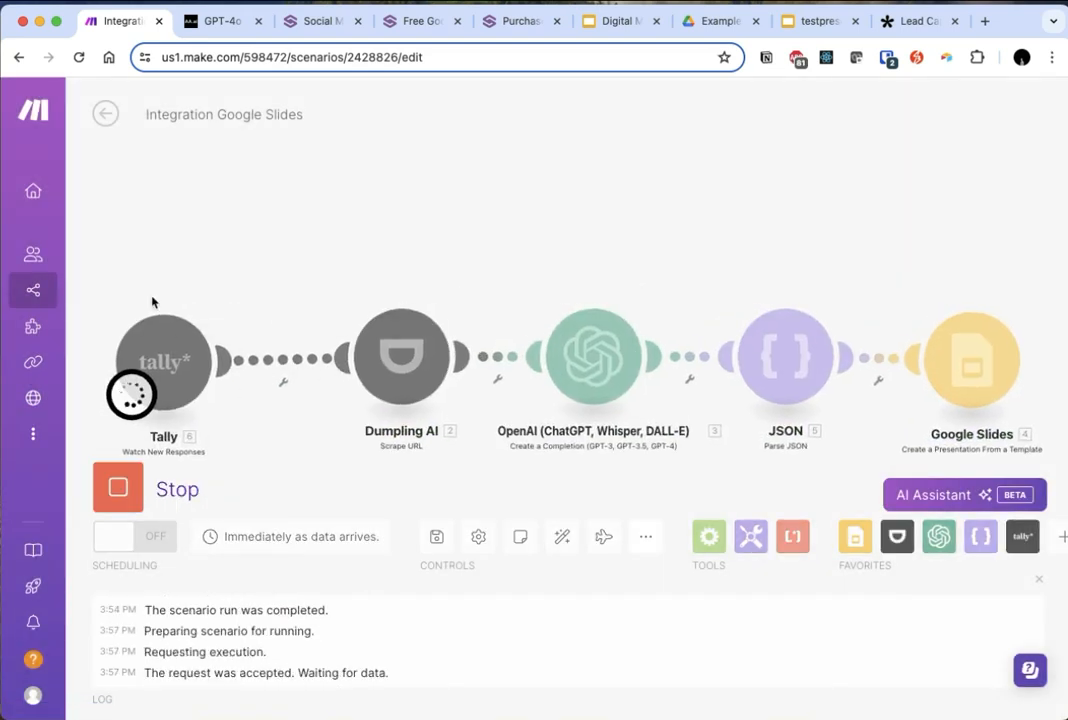
- Switch to Tally, copy the Lead Capture Example form's share link and open the published form in a new browser tab
click(925, 18)
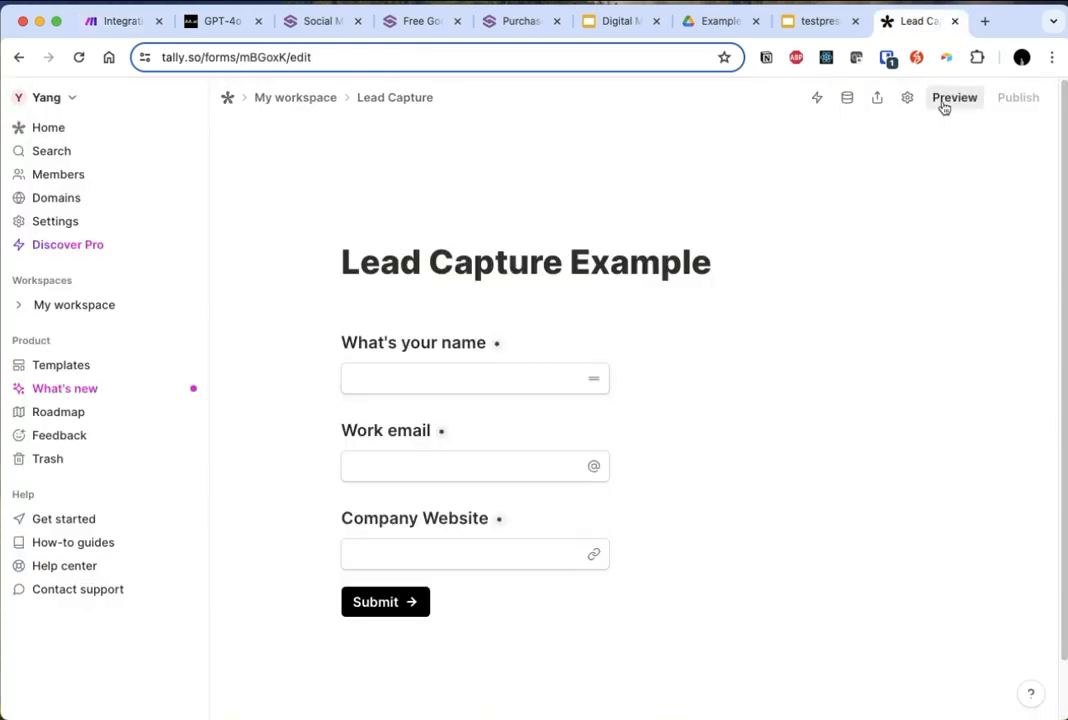
click(878, 100)
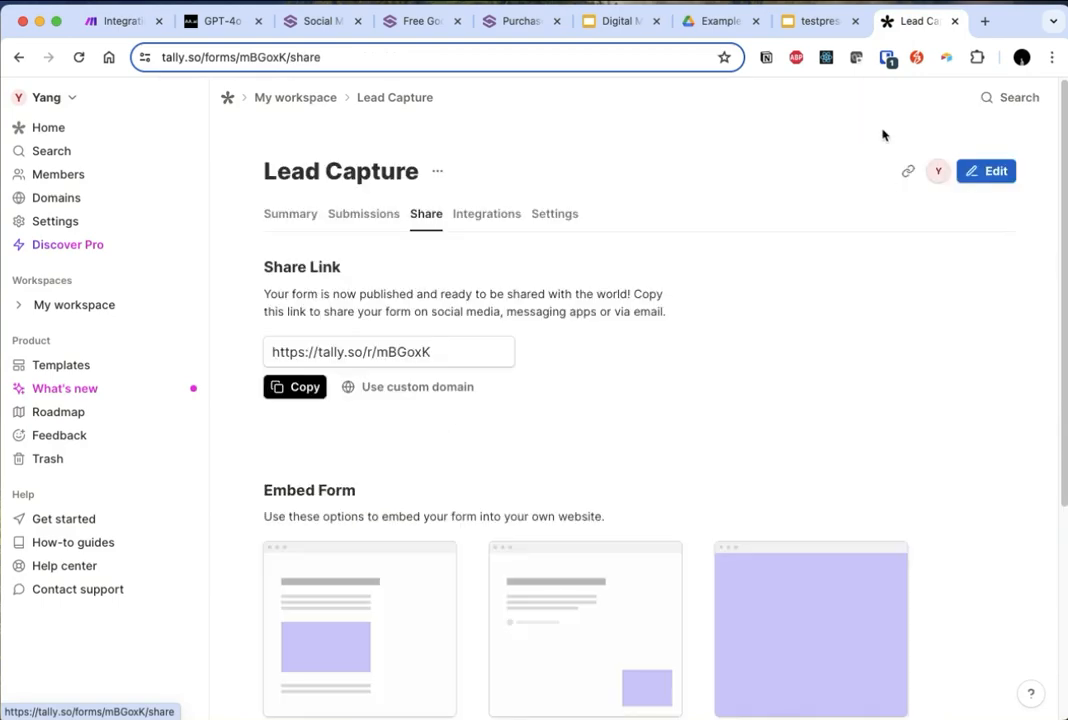
click(316, 388)
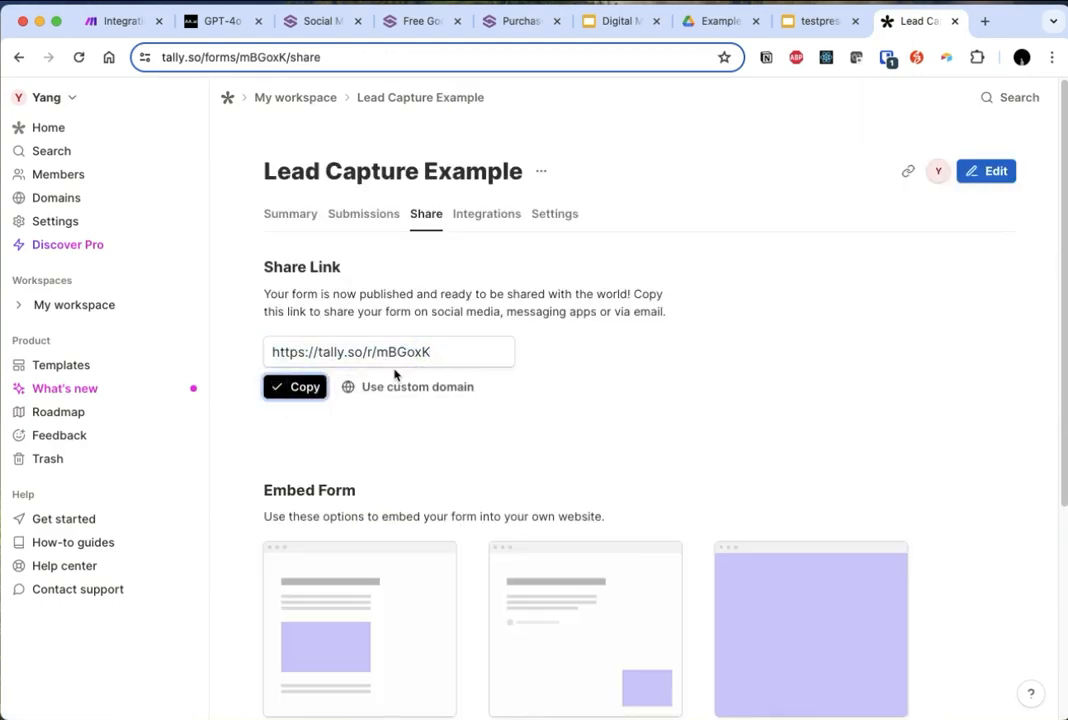
key(super+t)
key(super+v)
text(\)
key(BackSpace)
key(Return)
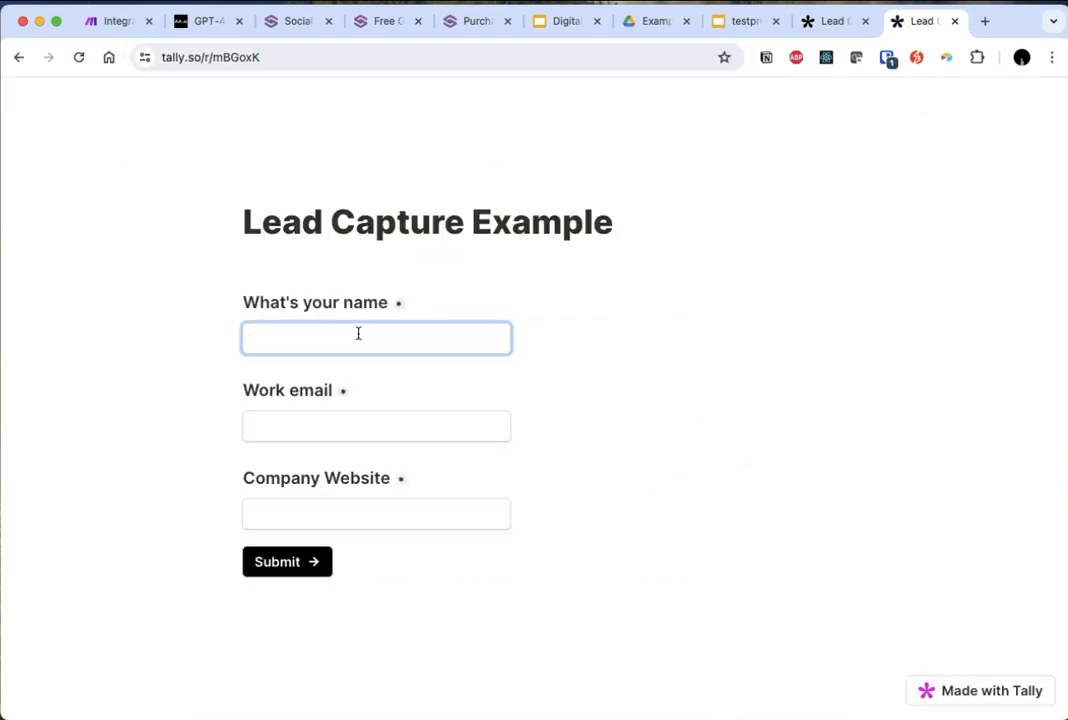
text(Stewart)
key(Tab)
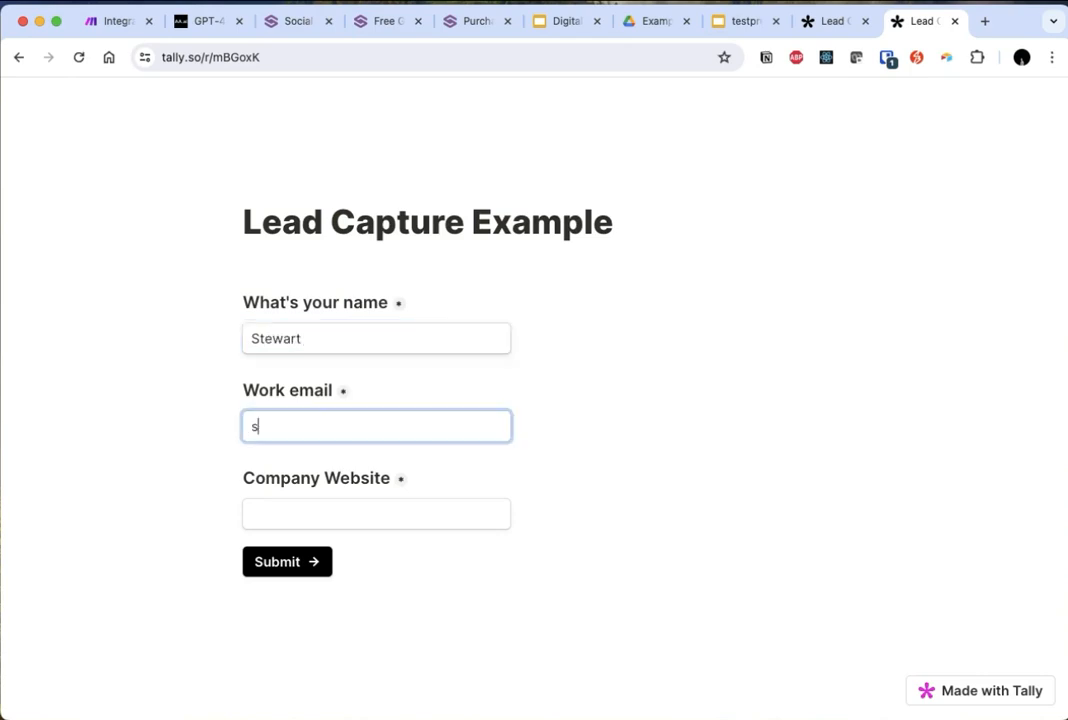
key(Tab)
key(super+a)
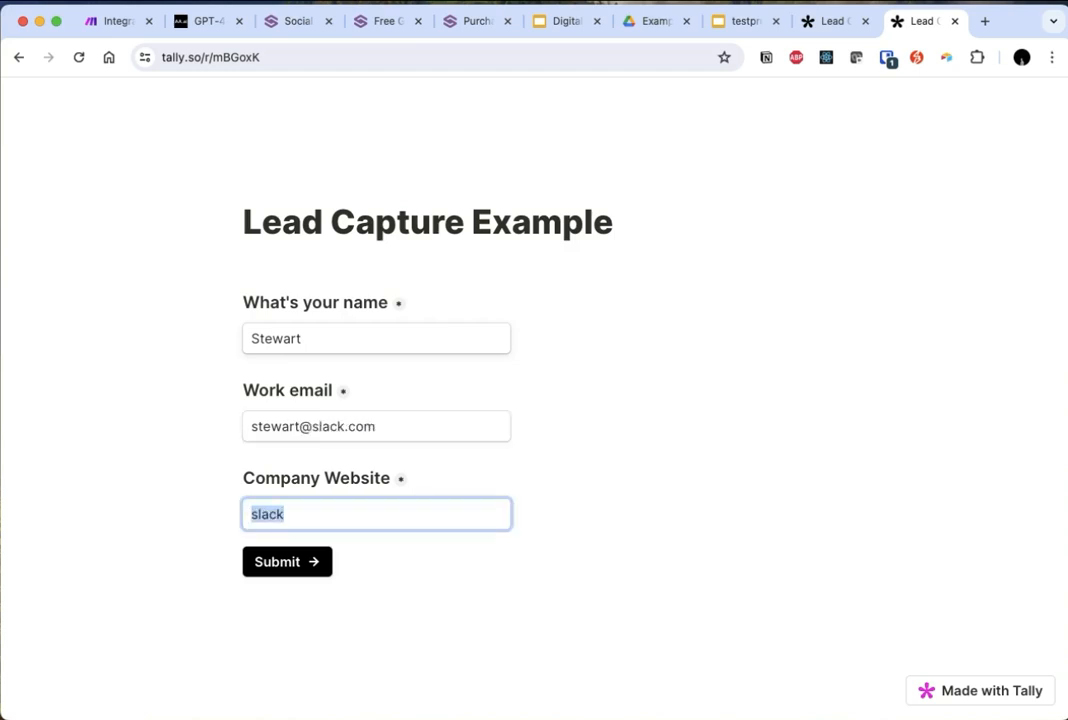
text(https://sl)
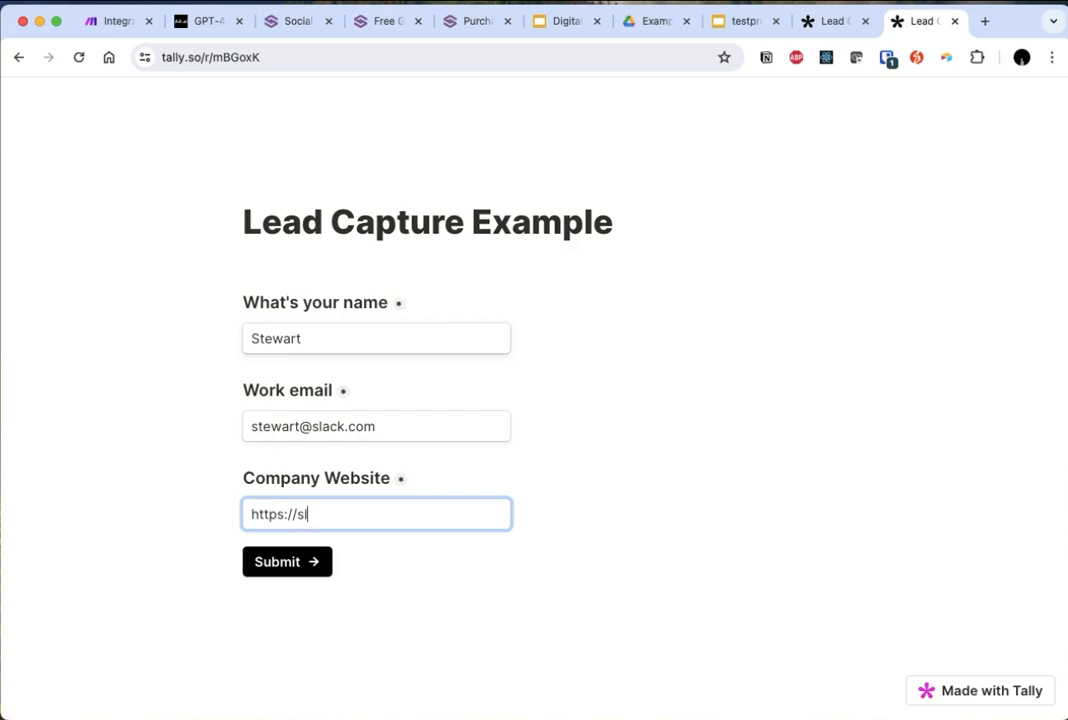
click(300, 564)
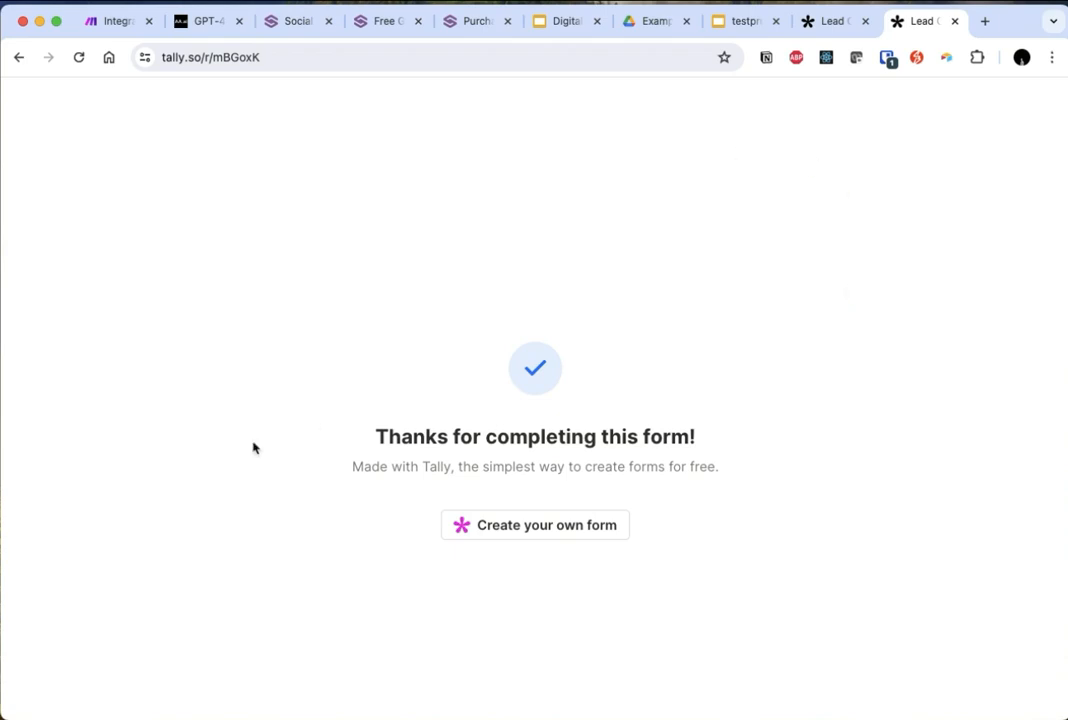
- Return to the Make scenario and examine the submitted form fields in the Tally module's run output
click(112, 21)
click(226, 301)
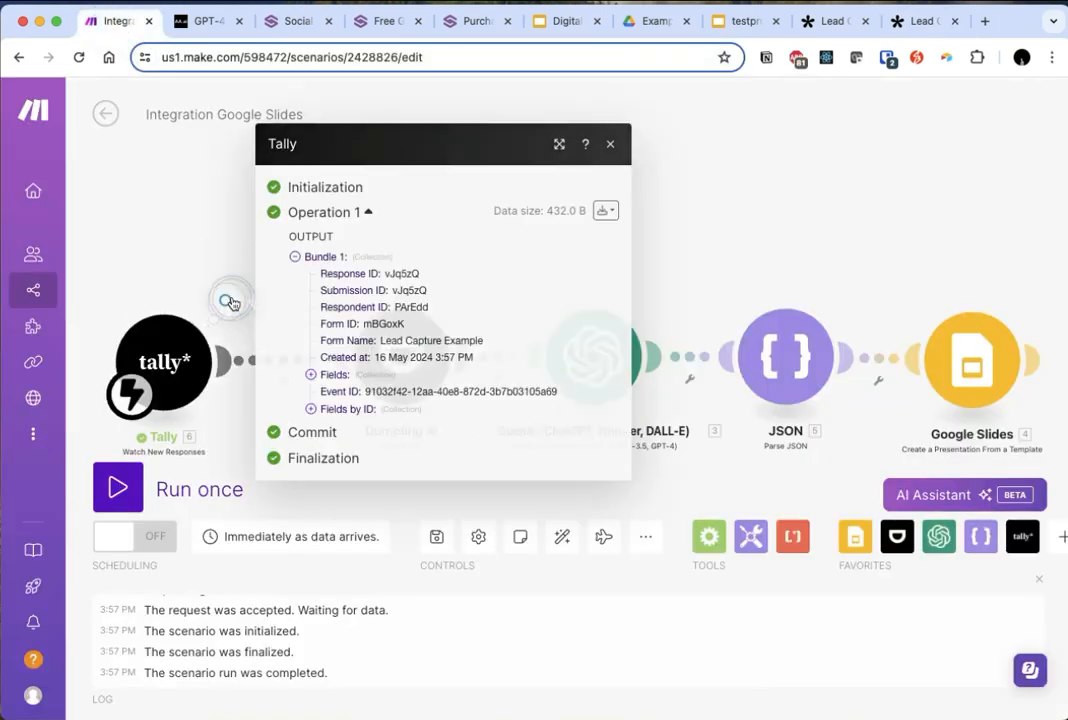
click(310, 375)
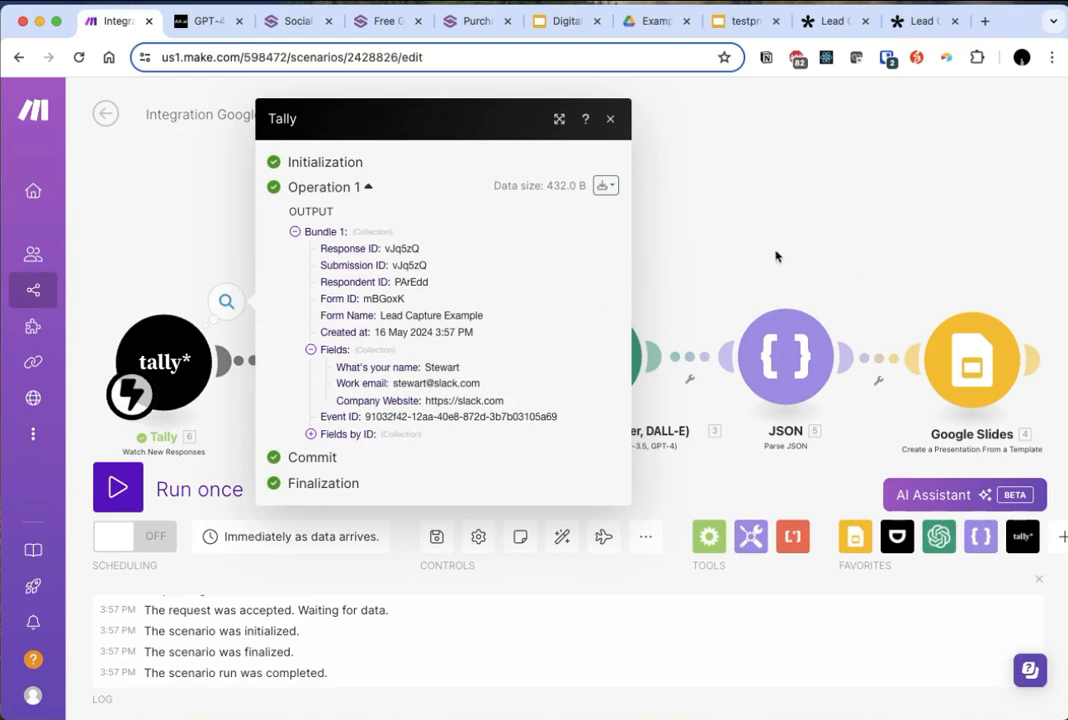
click(857, 307)
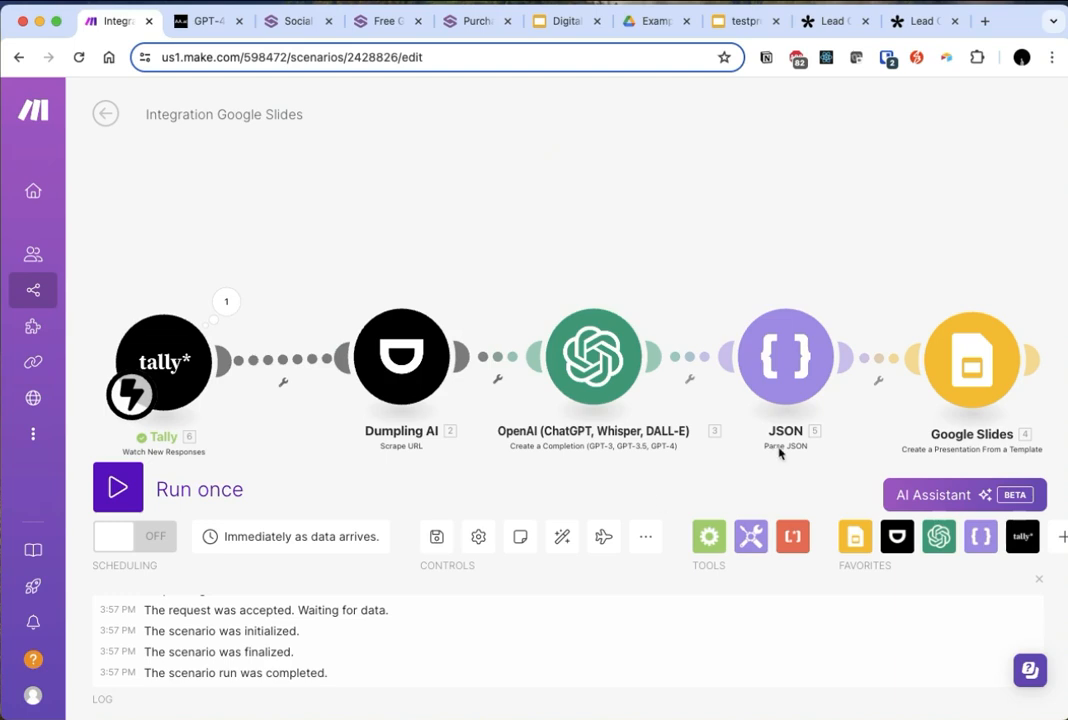
- In the Dumpling AI module, replace the URL with Tally's Company Website value from Fields by ID and save the module
drag(402, 367, 381, 369)
click(381, 369)
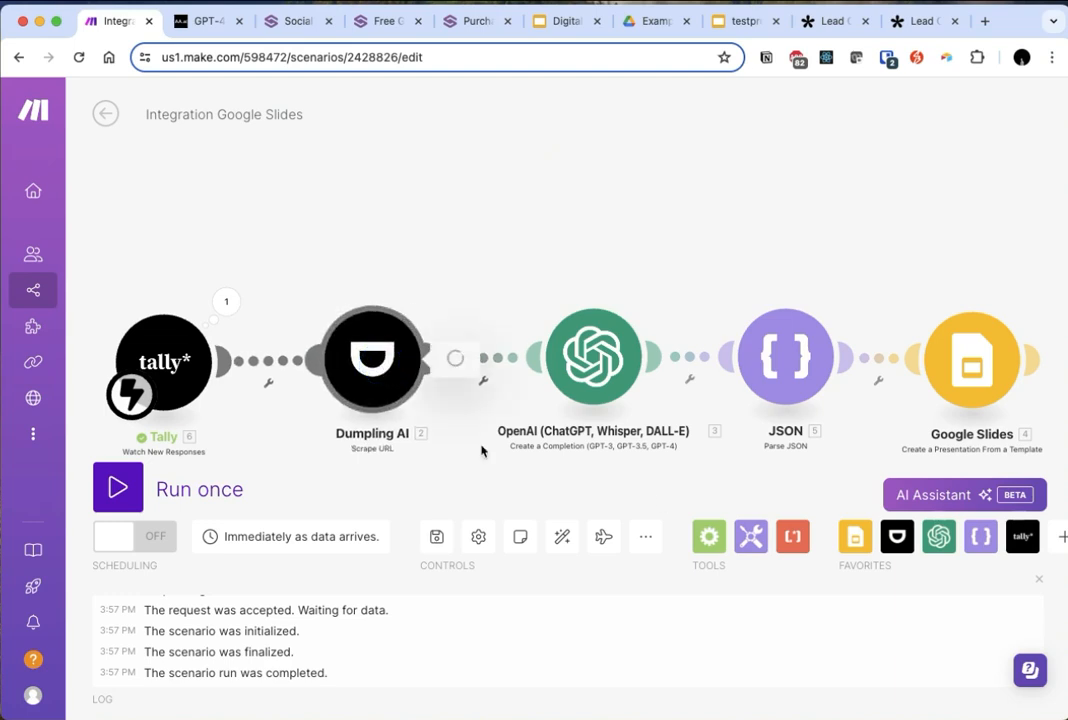
click(617, 327)
key(super+a)
key(BackSpace)
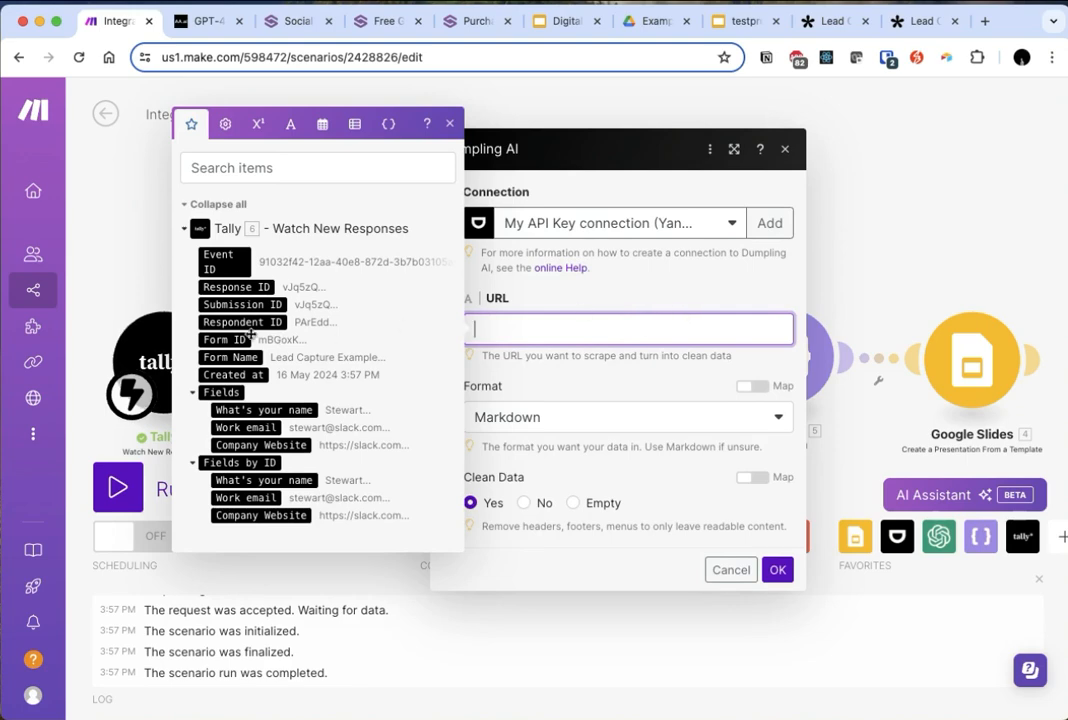
click(288, 515)
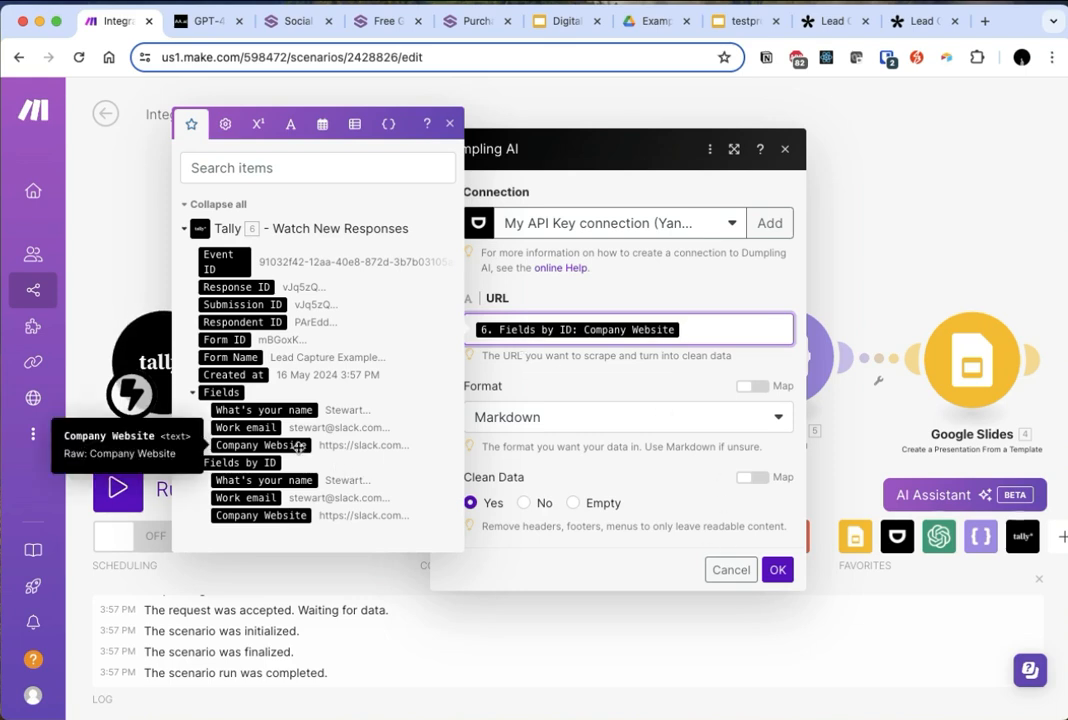
click(777, 569)
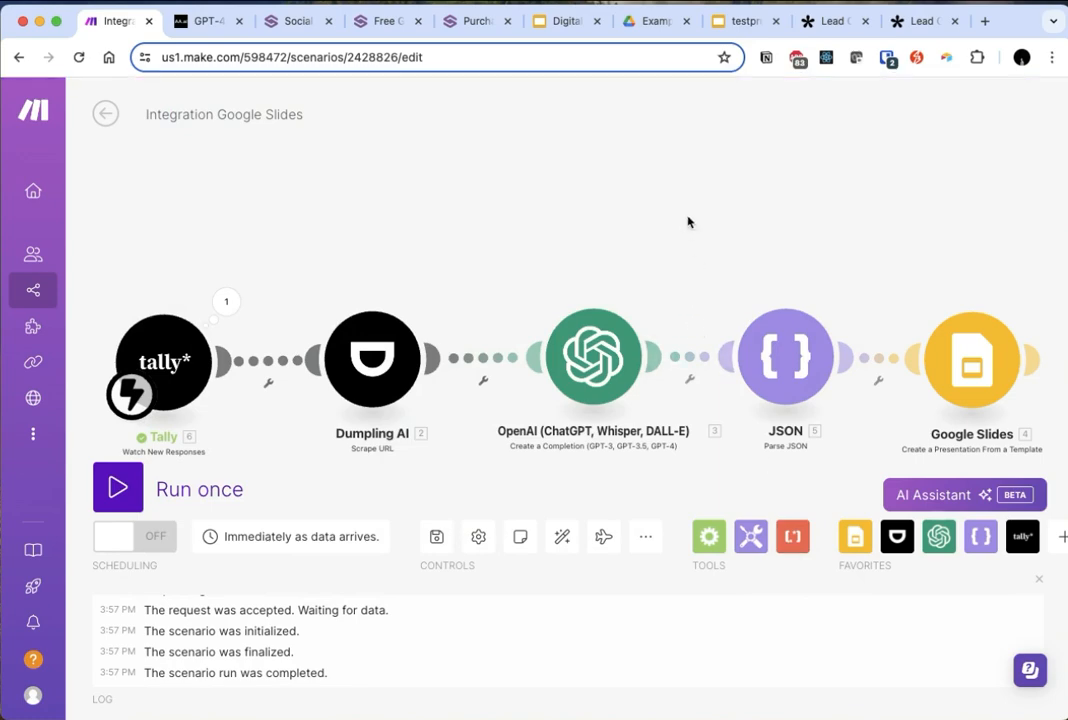
click(593, 357)
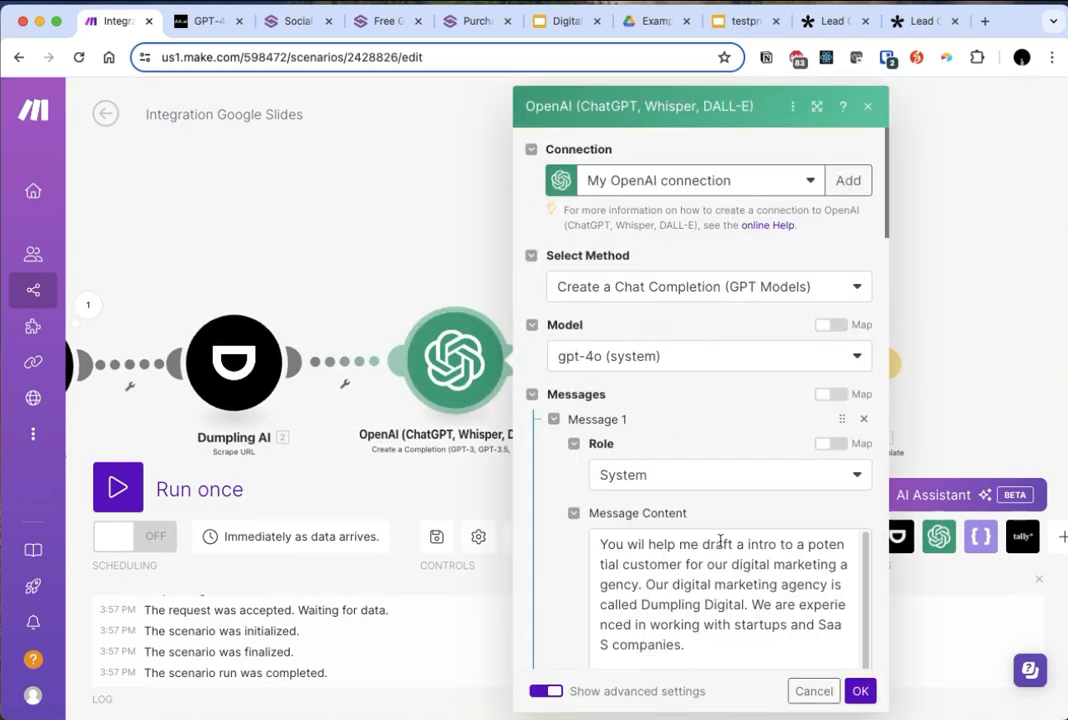
scroll(720, 541, down, 5)
click(859, 690)
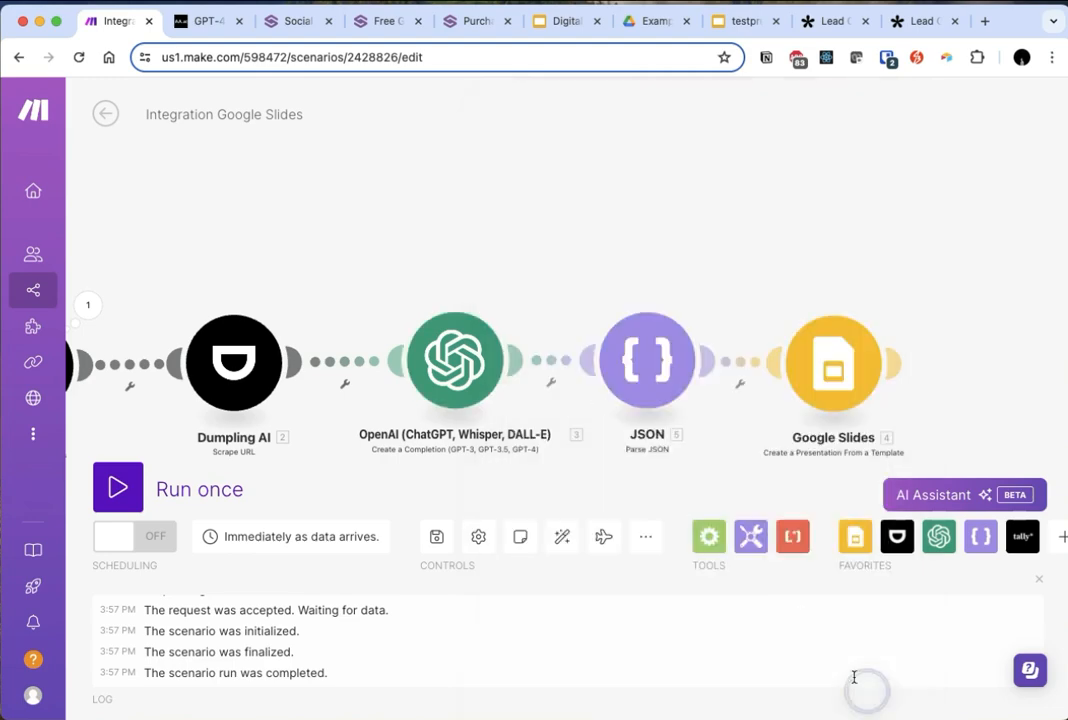
- Clear the fixed company_name value in the Google Slides module and close its settings
click(833, 362)
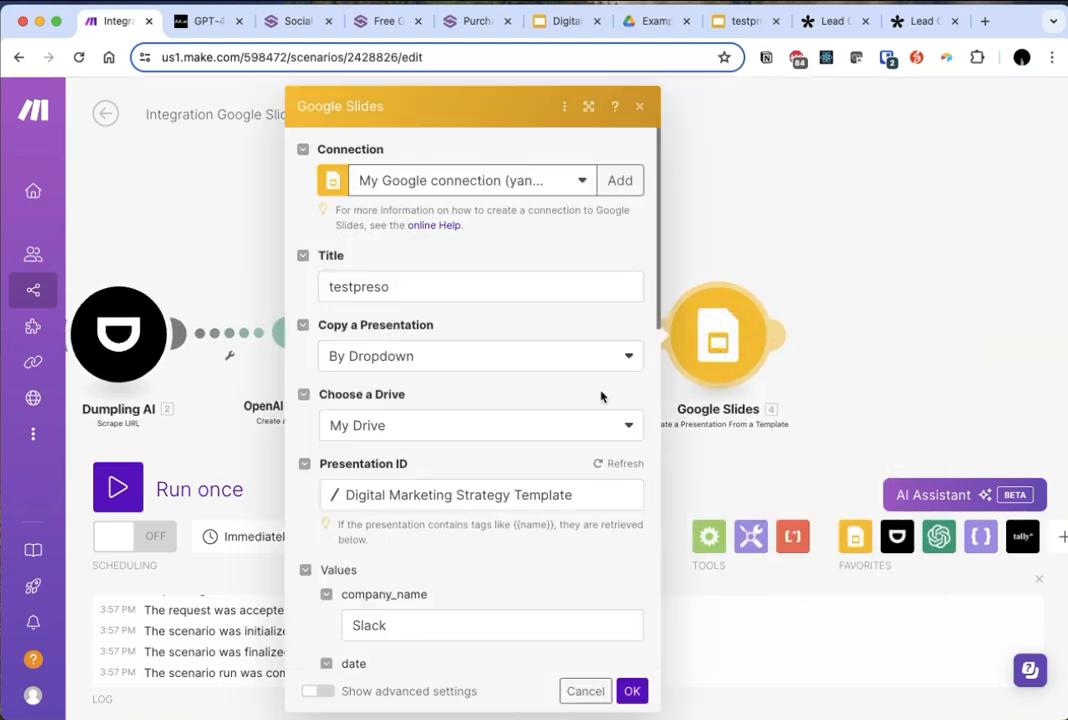
scroll(488, 522, down, 3)
click(413, 387)
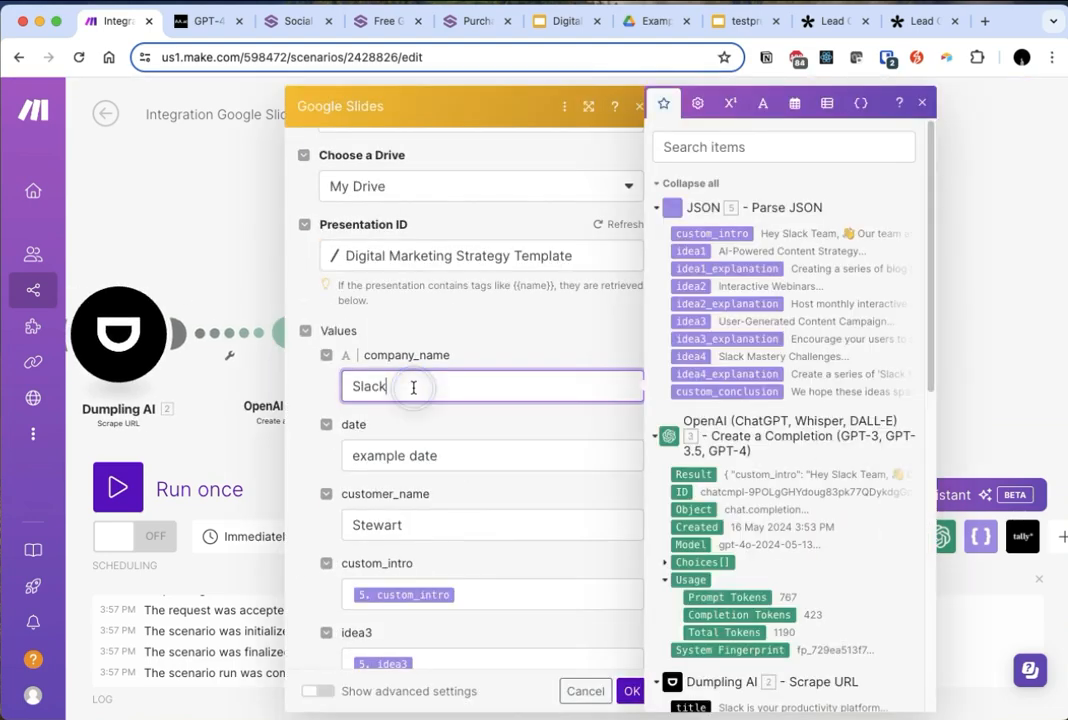
double_click(413, 387)
key(BackSpace)
click(196, 231)
- In the OpenAI module's system message, add "company_name":string, as the first property of the JSON response format and save the module
click(353, 345)
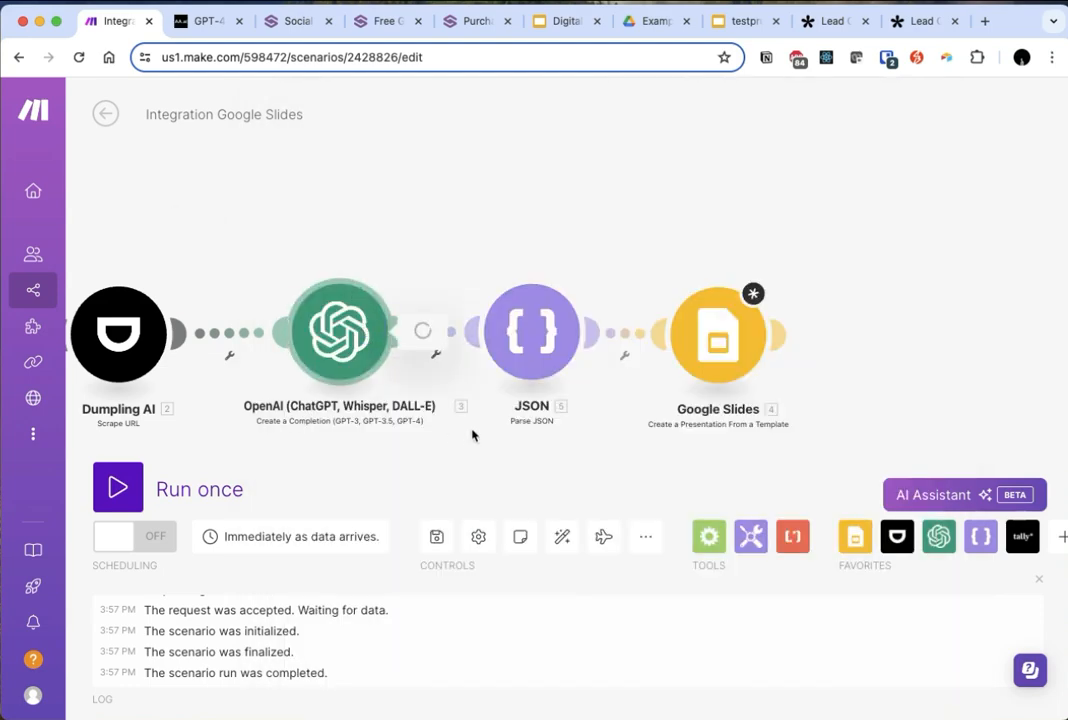
scroll(645, 570, down, 10)
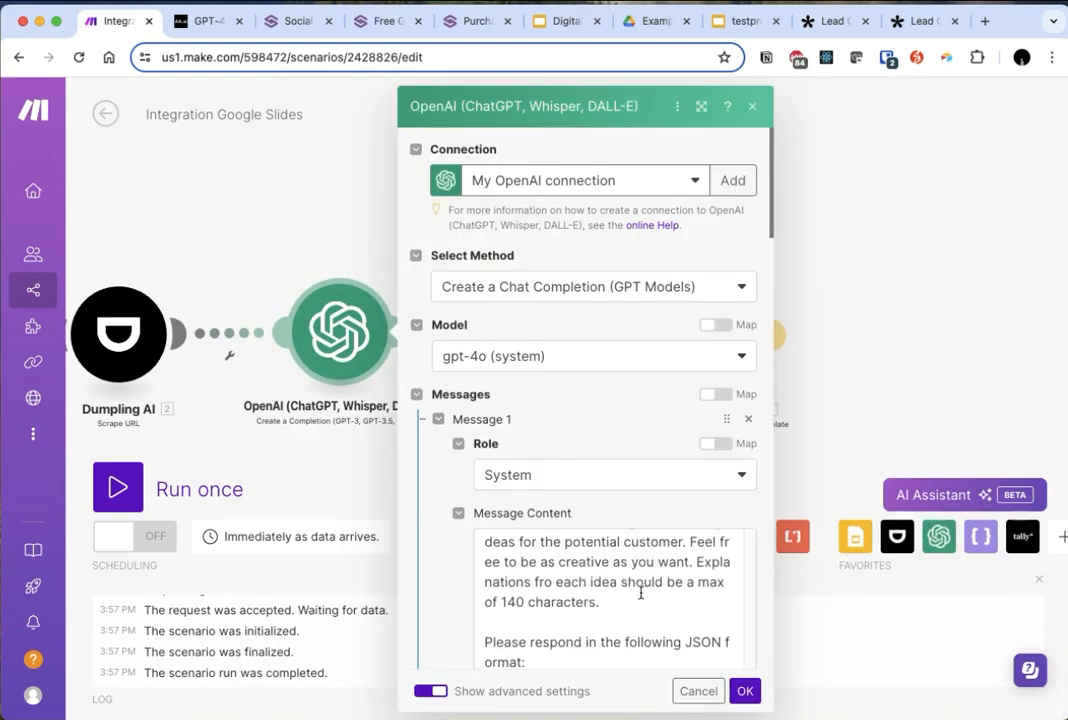
click(534, 528)
key(Return)
text("company_name":string,)
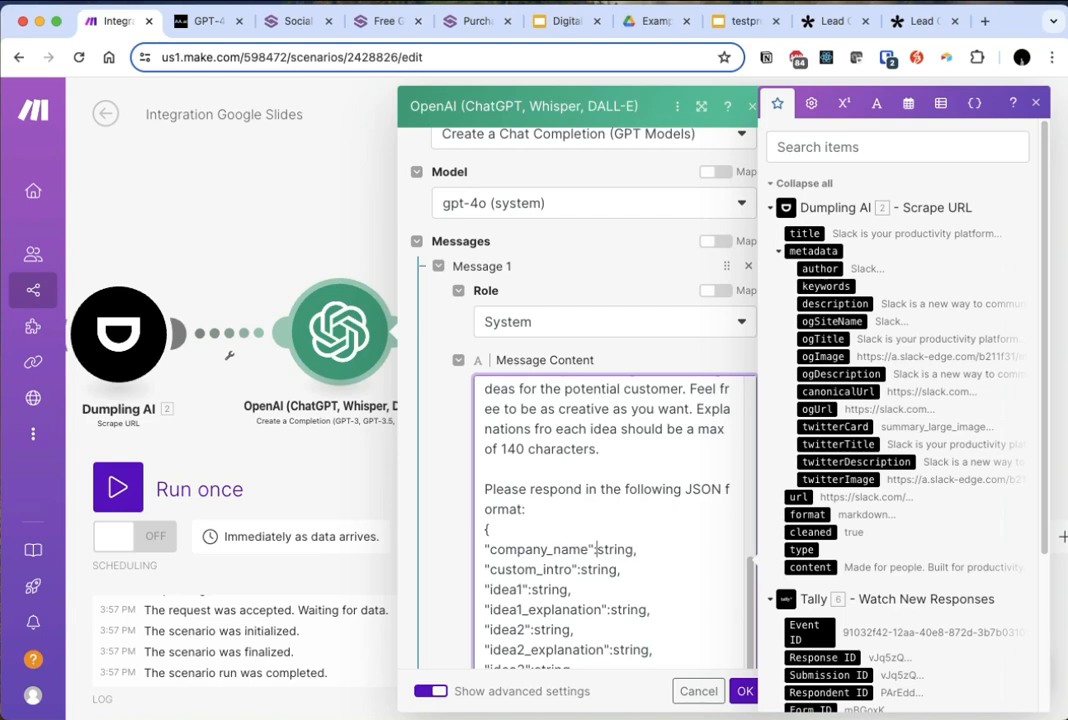
double_click(591, 549)
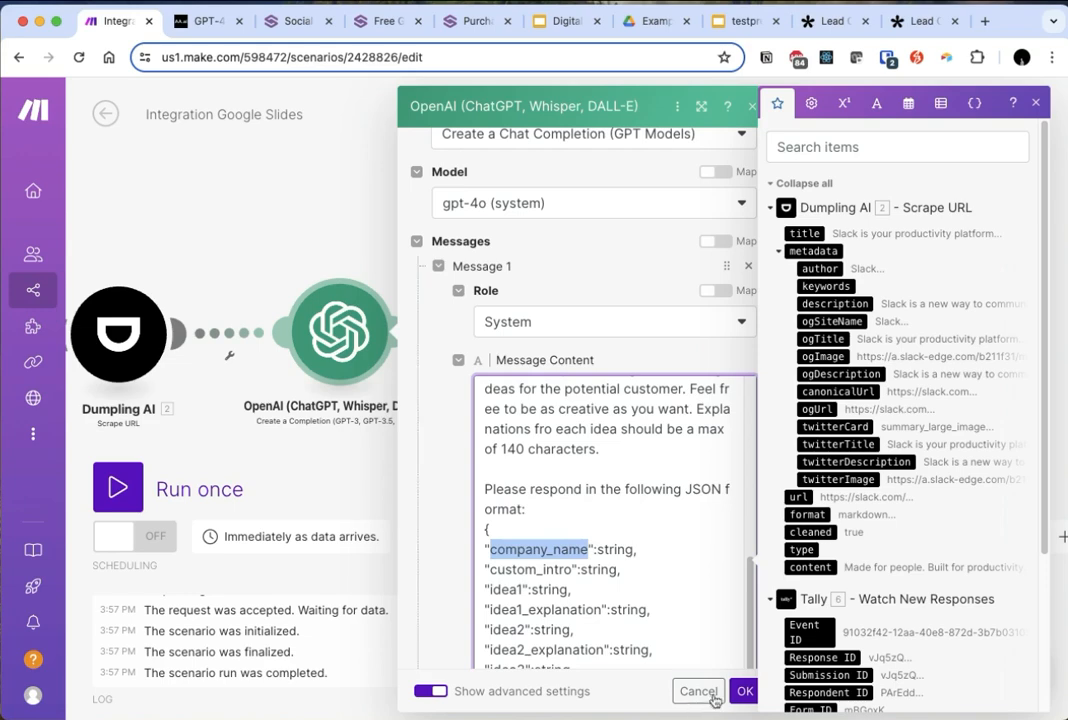
click(744, 691)
- Add a company_name Text property to the JSON module's data structure, then save the structure and the module
click(557, 348)
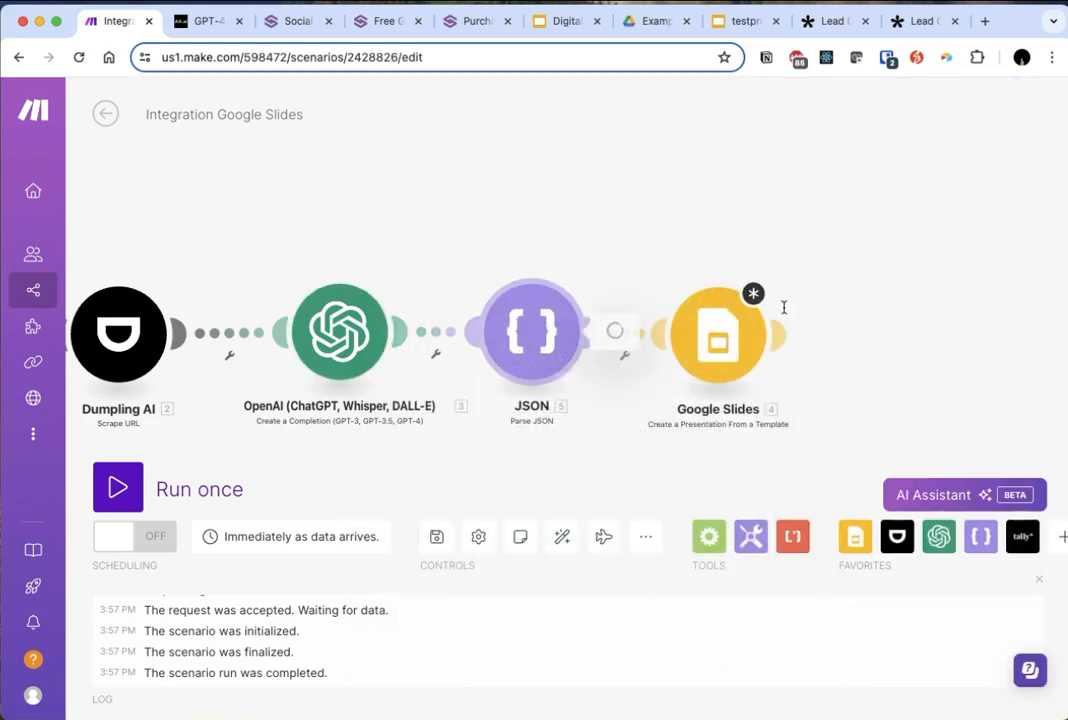
click(860, 293)
click(896, 284)
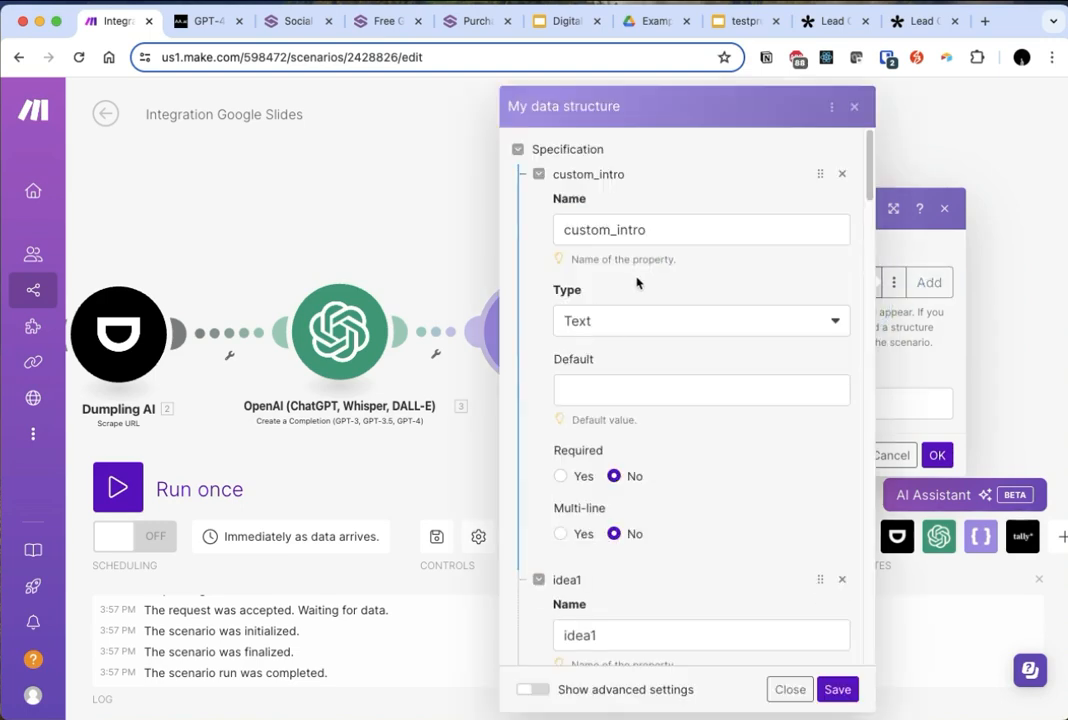
click(838, 689)
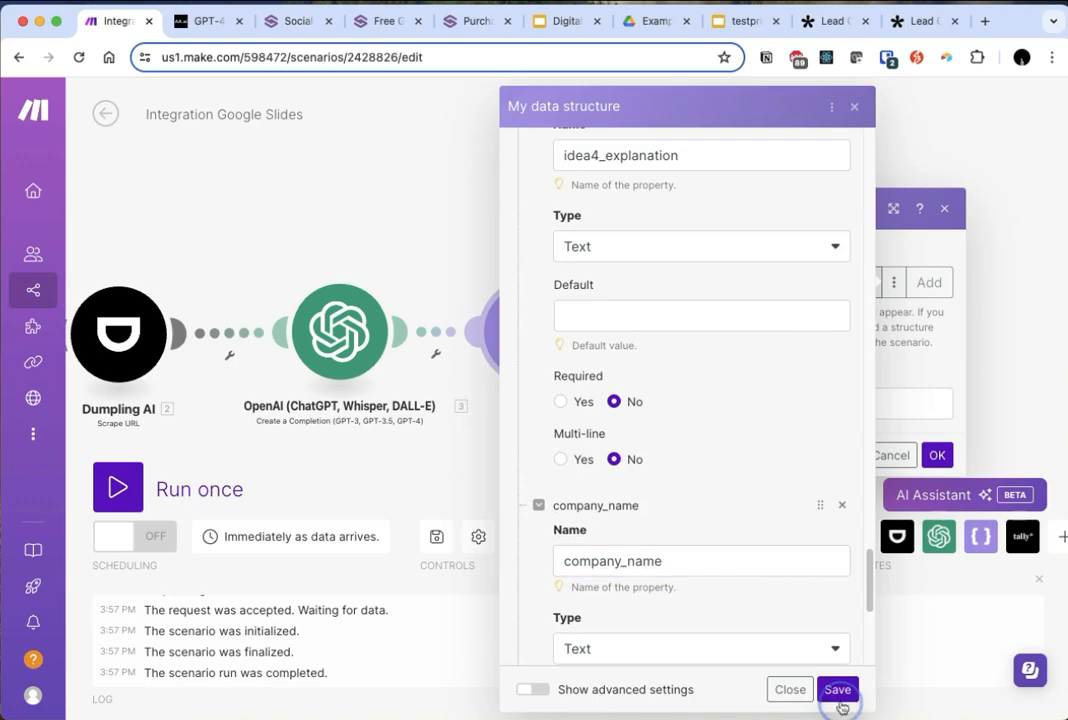
click(936, 457)
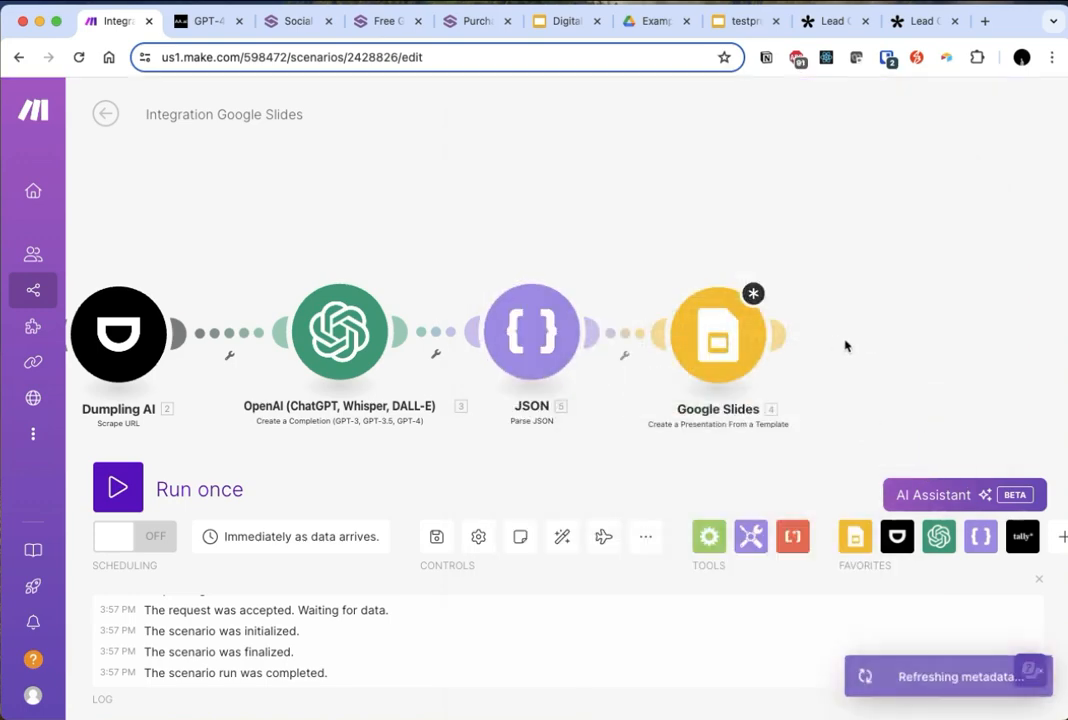
click(407, 623)
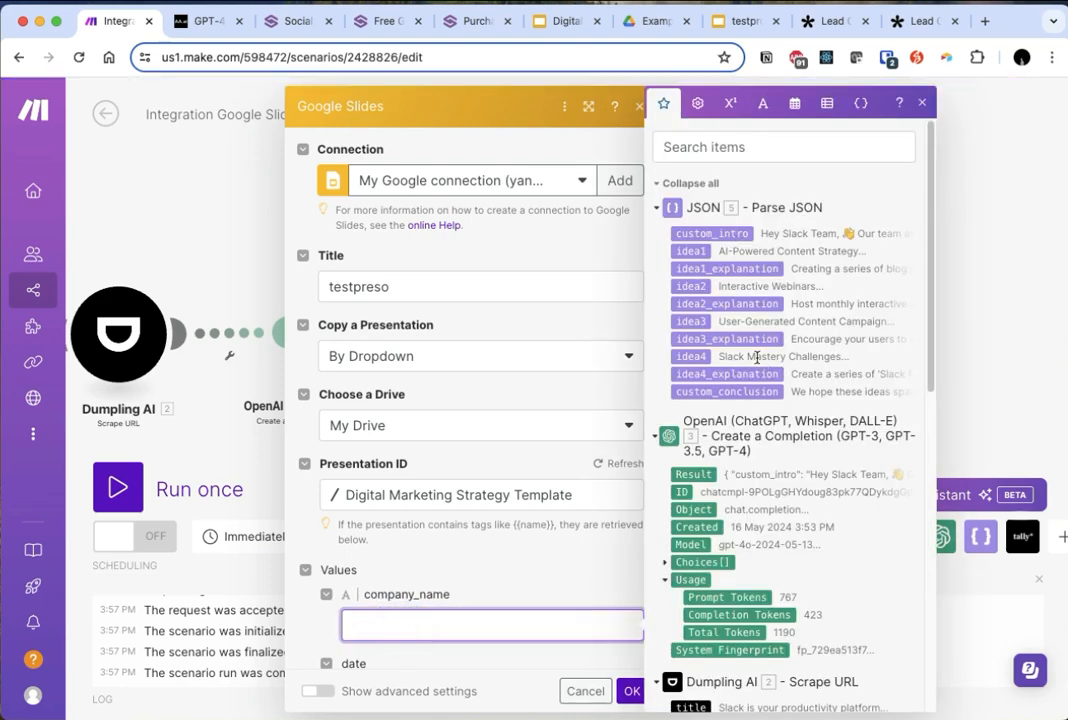
scroll(785, 375, down, 1)
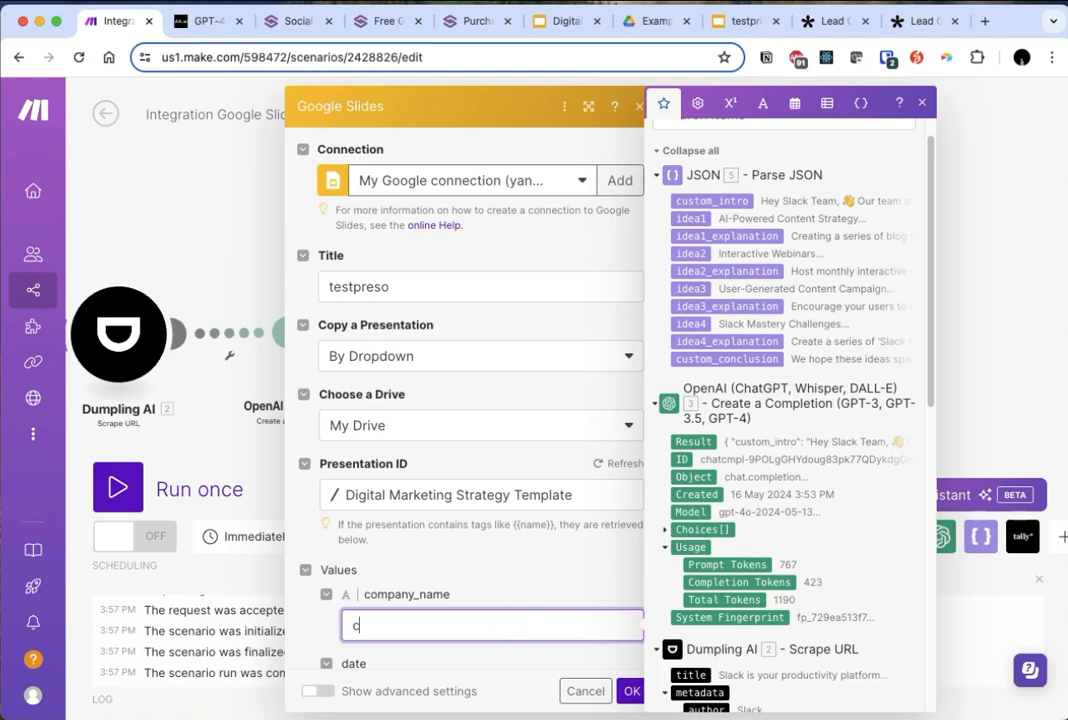
click(975, 283)
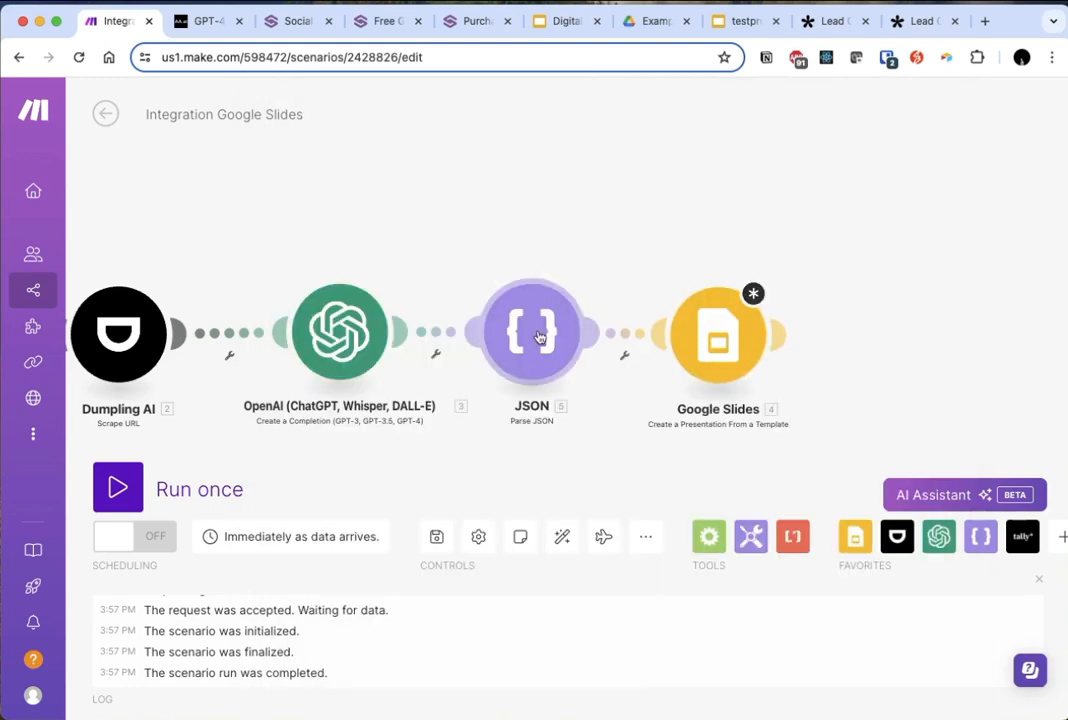
right_click(544, 340)
click(578, 379)
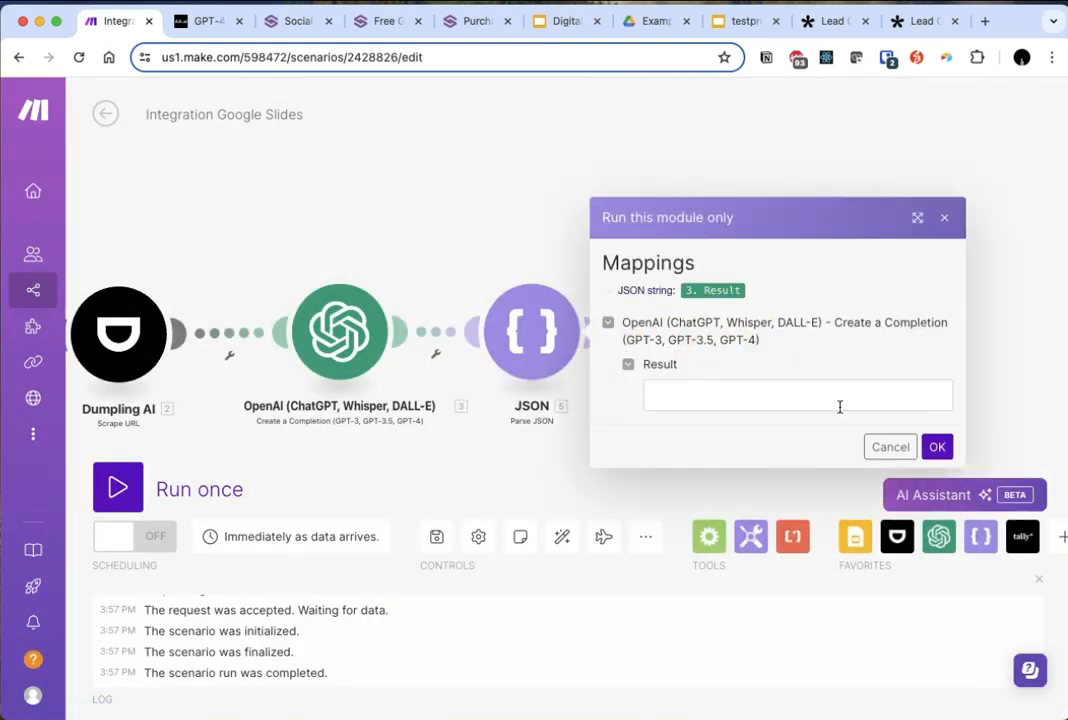
click(730, 401)
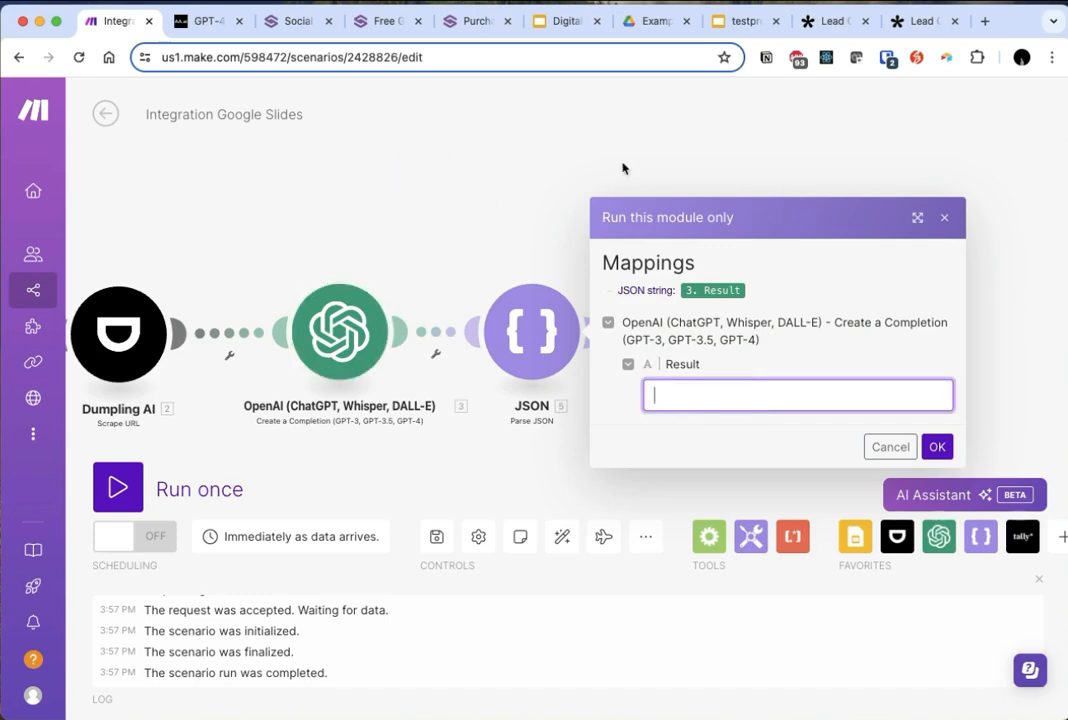
click(946, 220)
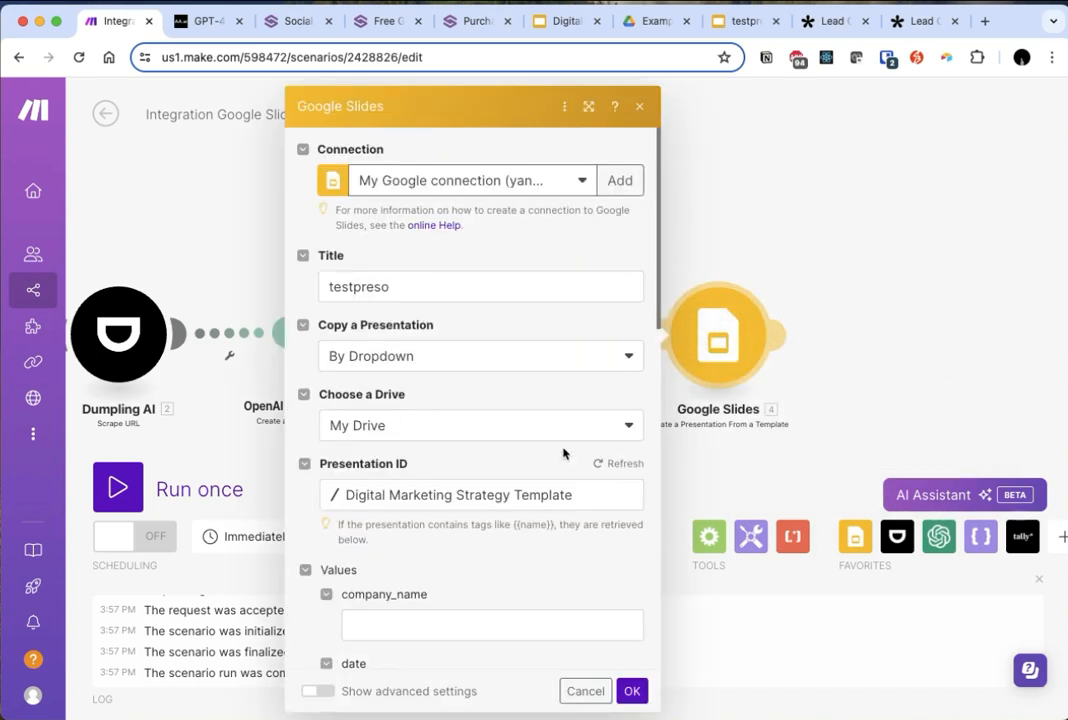
- Enter placeholder as the company_name value in the Google Slides module
scroll(563, 453, down, 3)
click(417, 458)
text(placeholder)
- Replace the date value with a formatDate function that takes now and the format YYYY-MM-DD
click(422, 522)
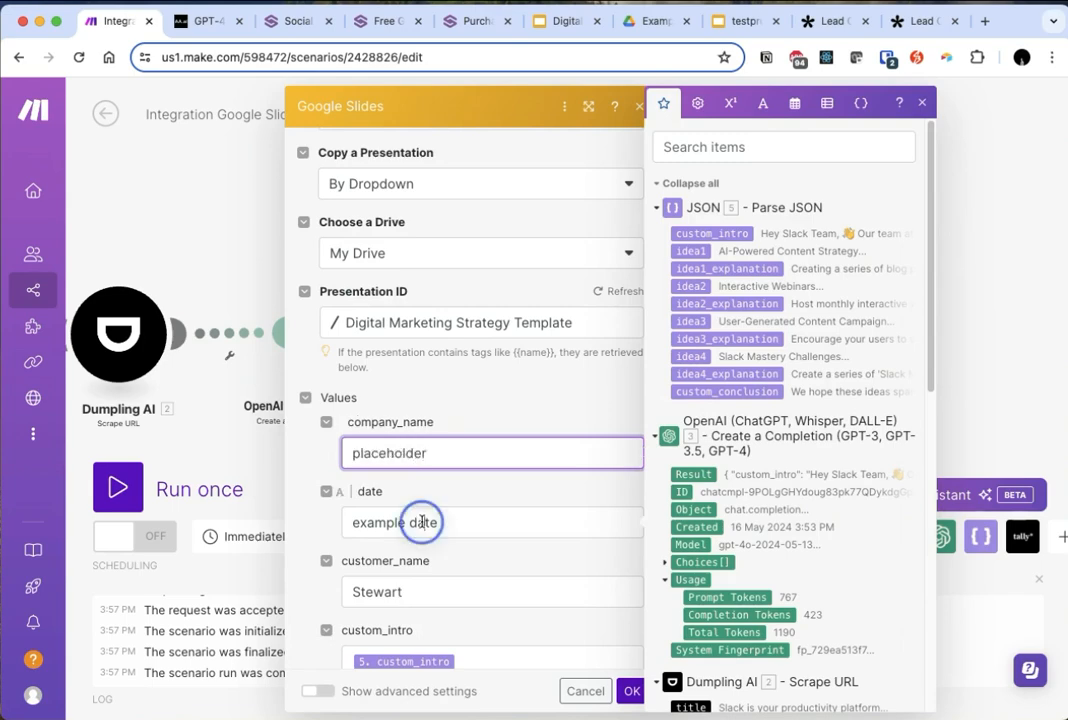
triple_click(422, 522)
key(BackSpace)
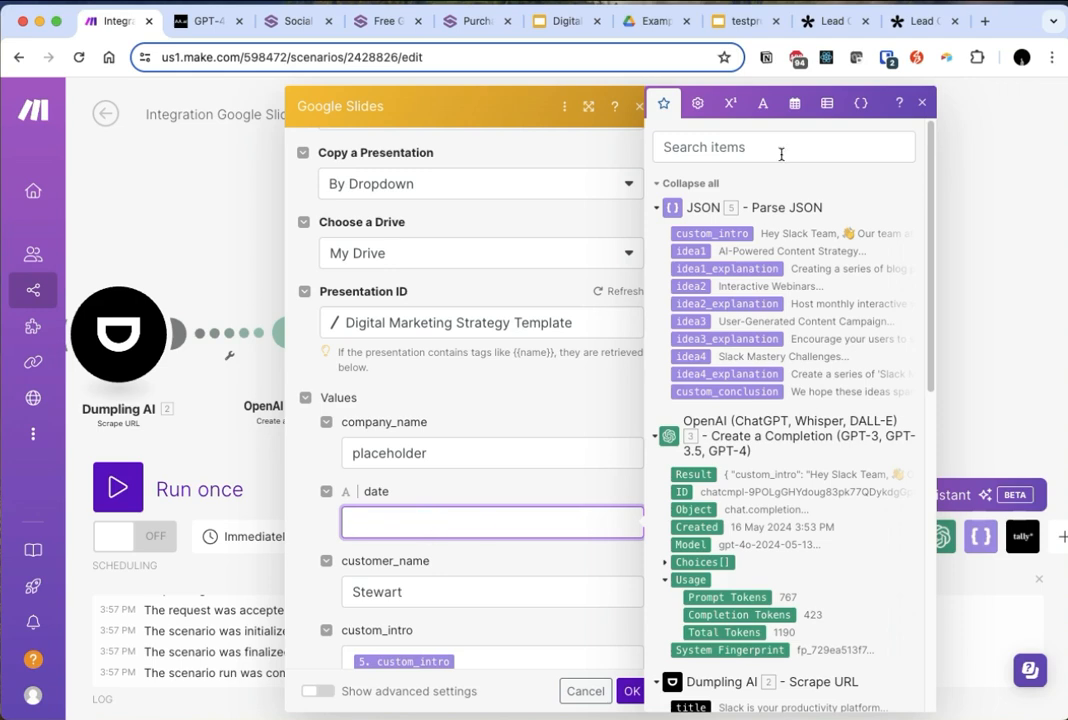
click(795, 103)
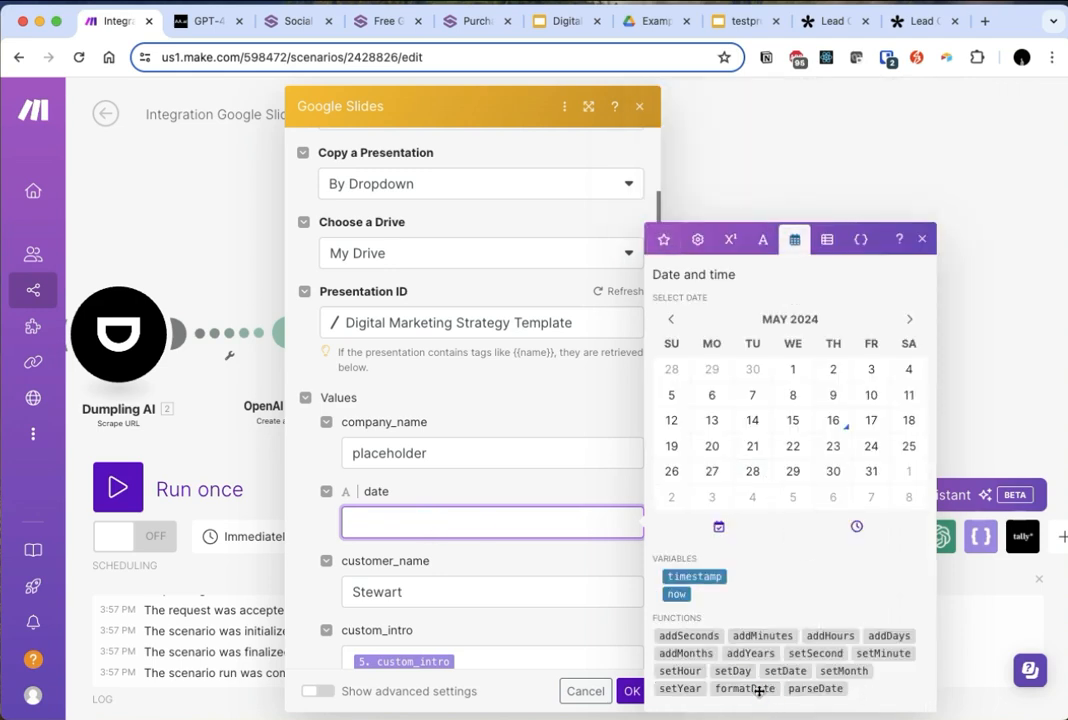
click(745, 688)
click(672, 594)
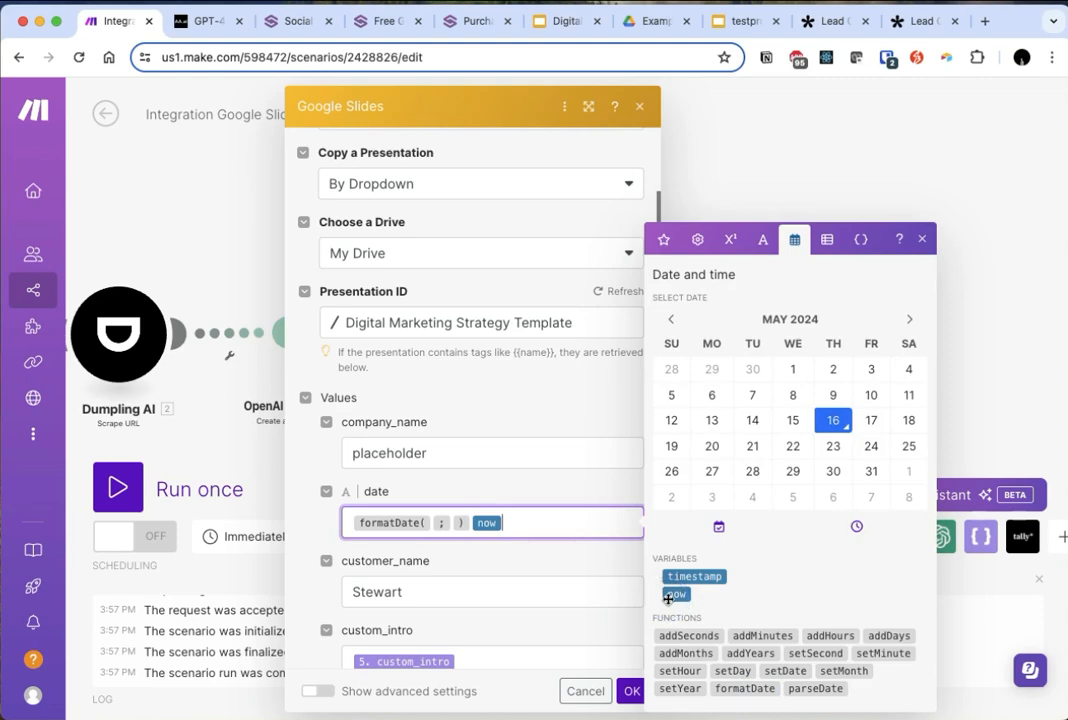
key(BackSpace)
key(Left)
key(Left)
key(Left)
key(Right)
click(677, 594)
key(Right)
text(YYYY)
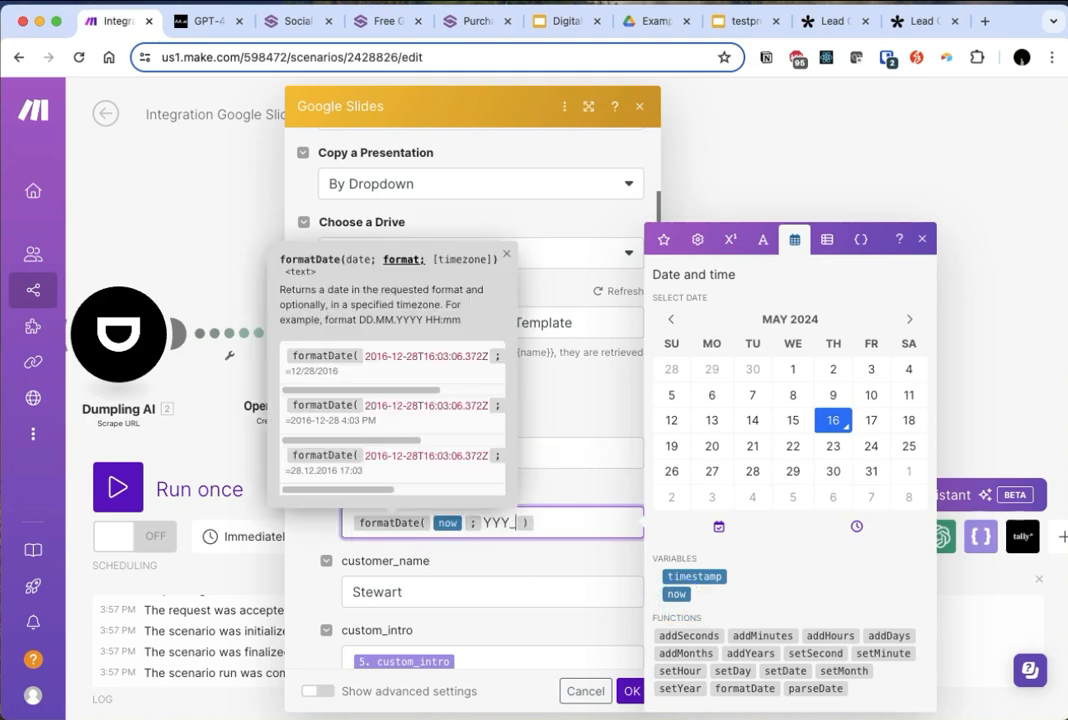
text(-MM-DD)
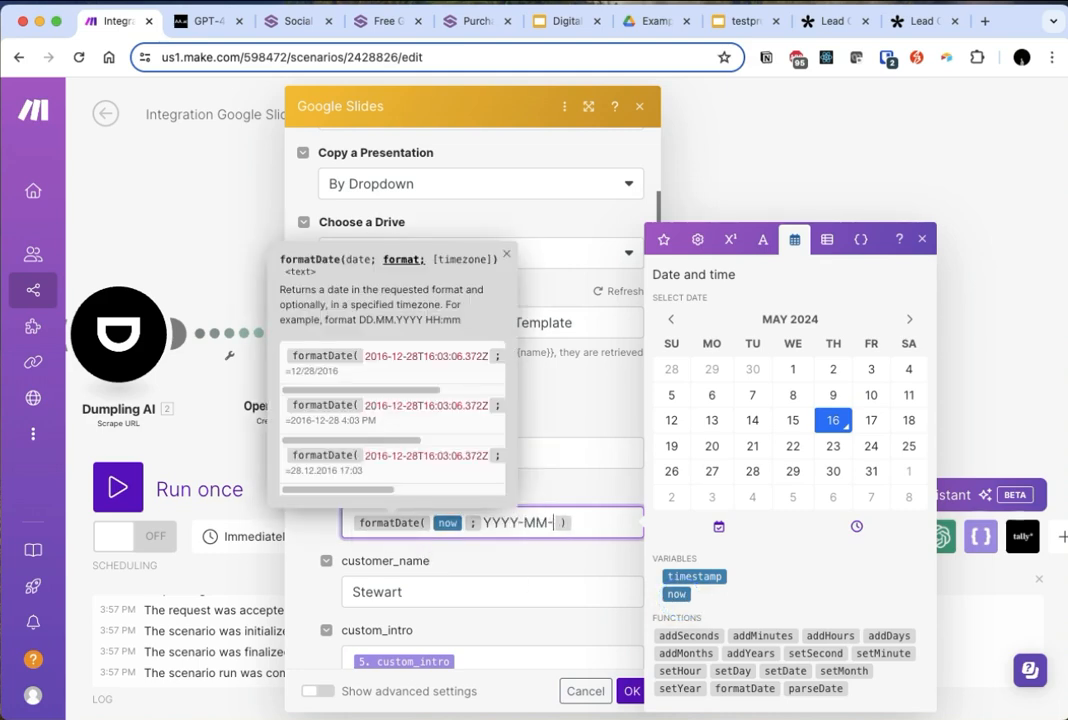
- Replace the customer_name value with Tally's What's your name from Fields and save the Google Slides module
click(496, 570)
click(462, 586)
key(super+a)
key(BackSpace)
click(417, 594)
click(663, 240)
scroll(715, 303, down, 10)
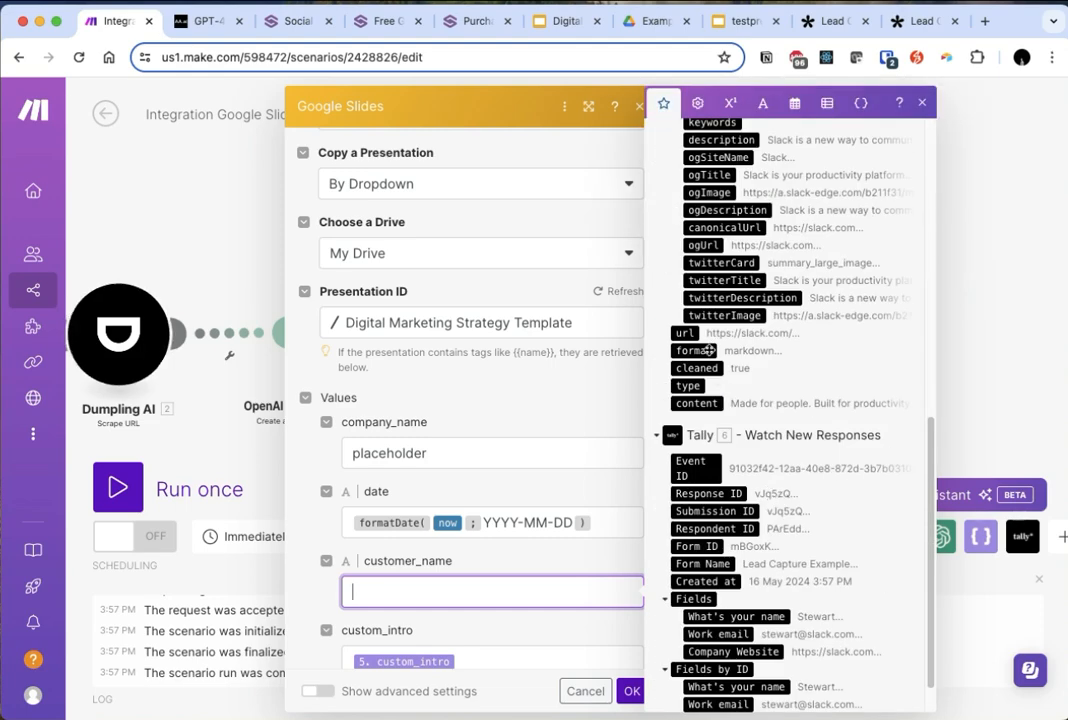
scroll(755, 569, down, 2)
click(755, 569)
scroll(480, 455, down, 2)
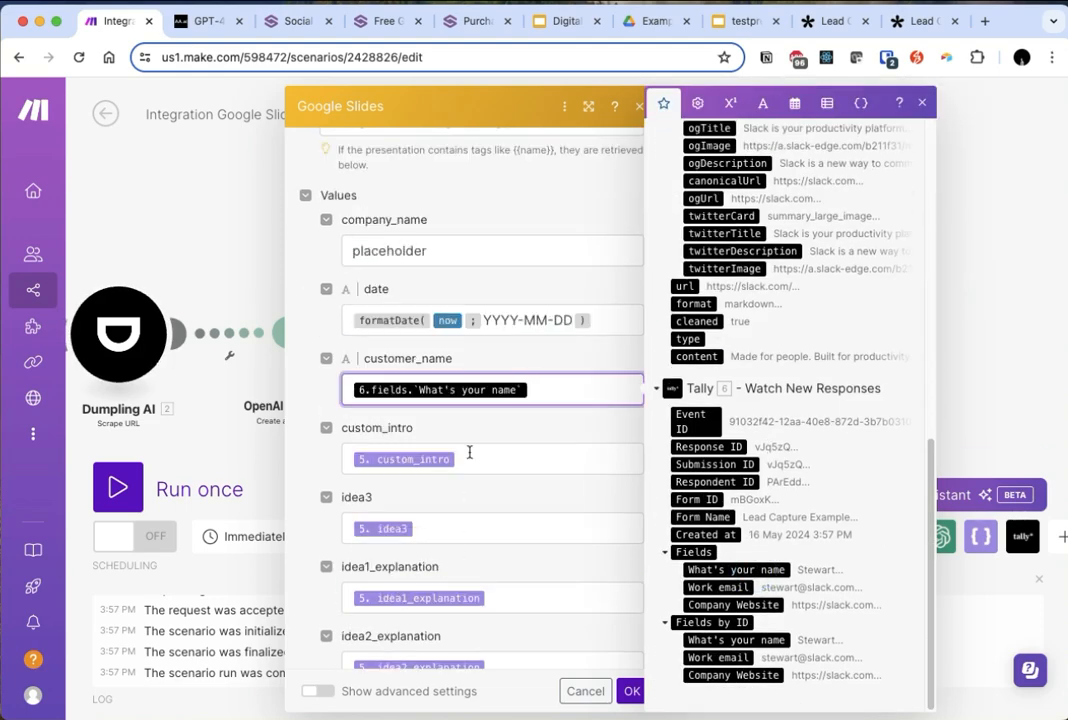
scroll(487, 520, down, 3)
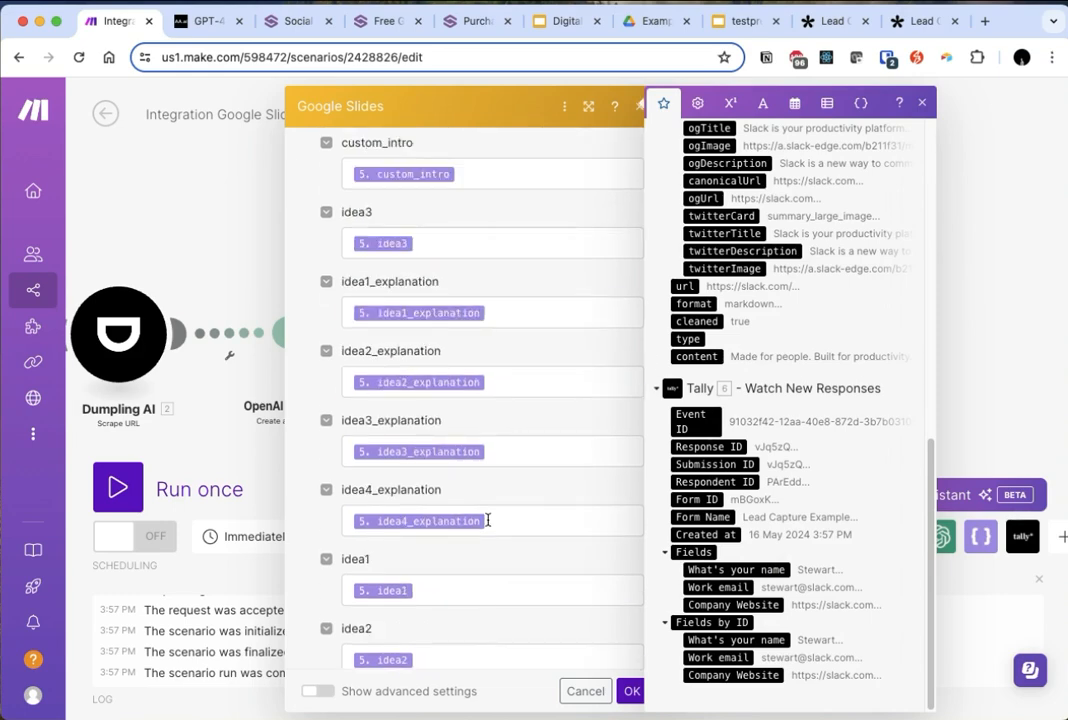
scroll(487, 520, down, 2)
scroll(540, 525, down, 1)
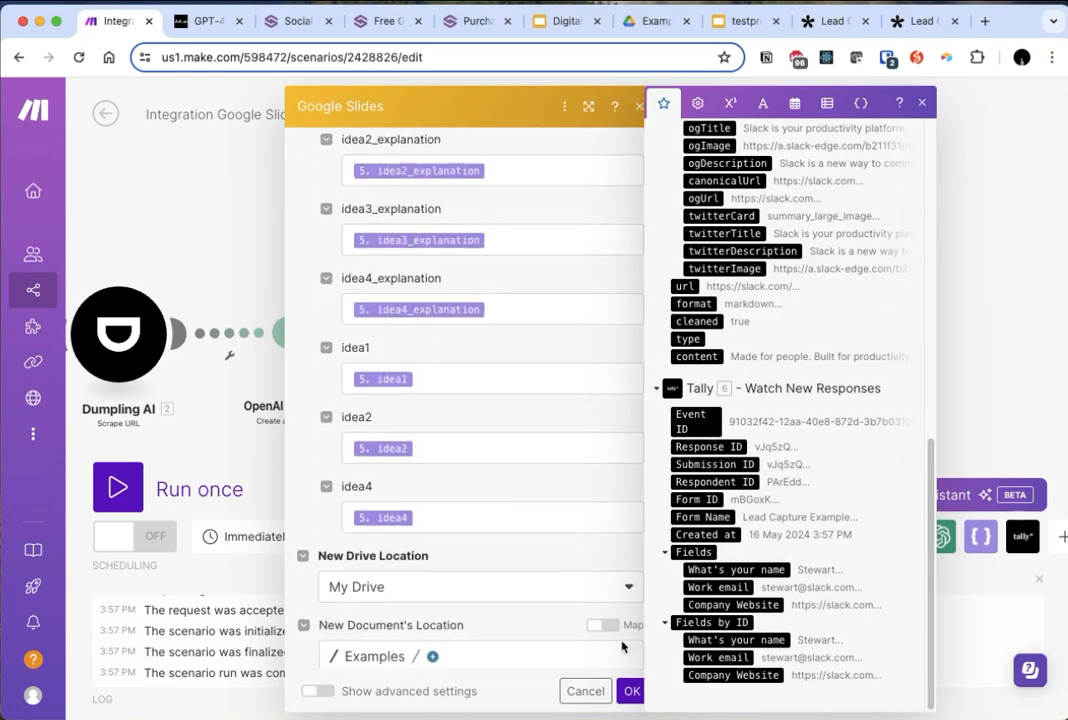
click(631, 691)
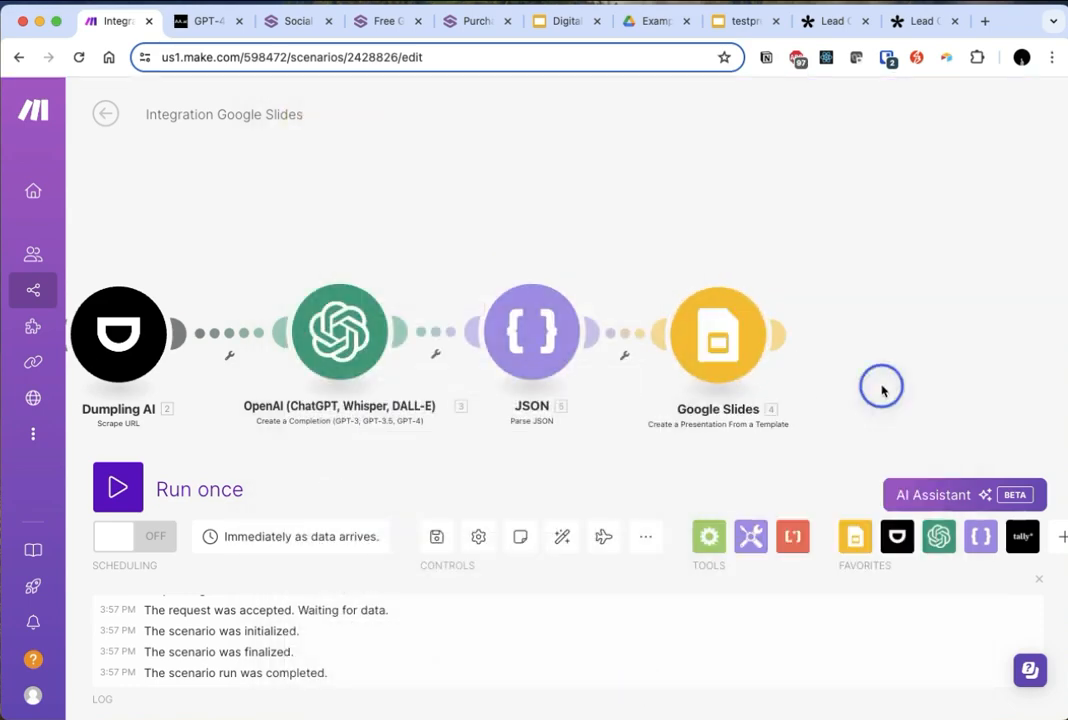
- Run the whole scenario once so that it waits for a new Tally response
drag(664, 273, 846, 229)
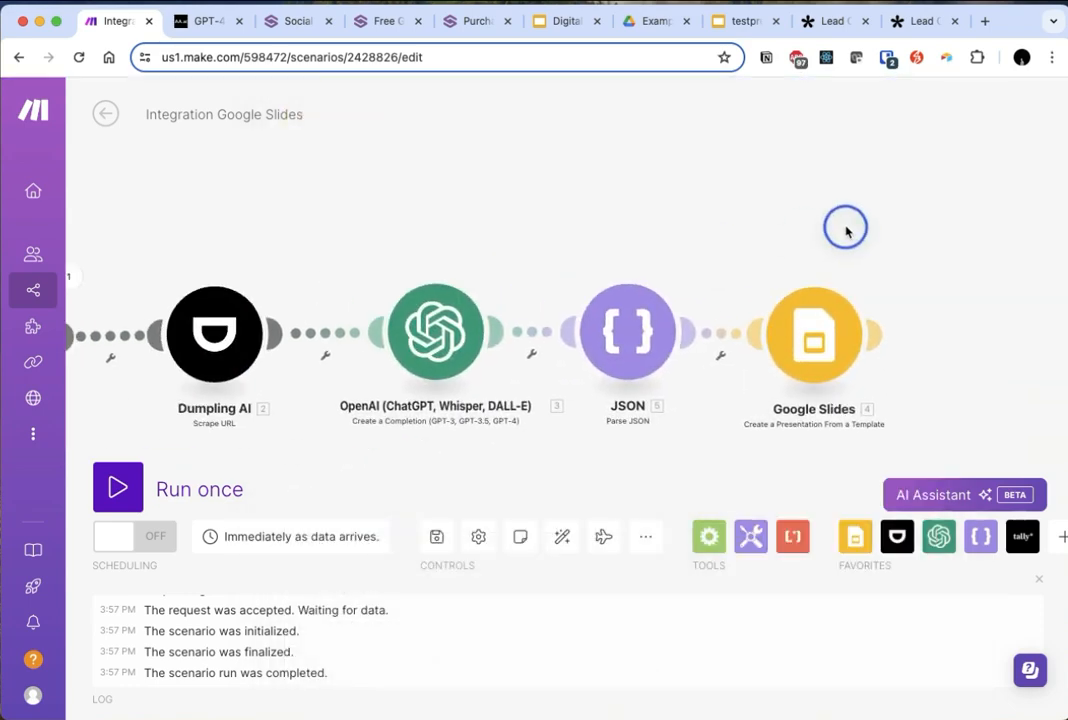
scroll(864, 344, down, 2)
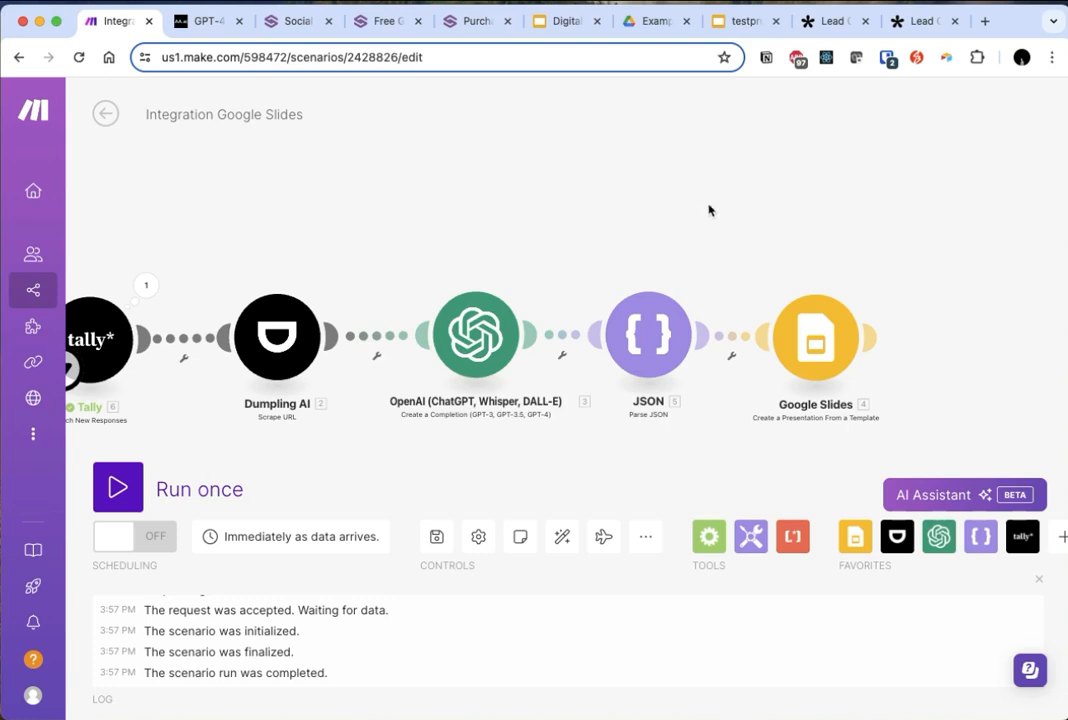
scroll(782, 273, down, 1)
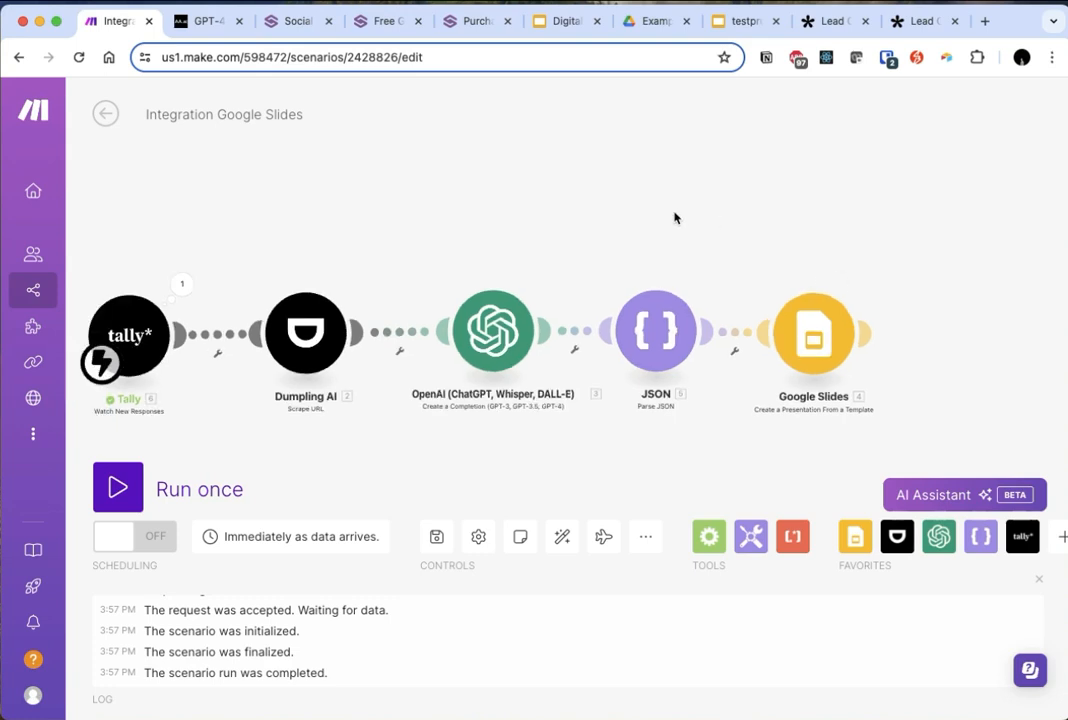
scroll(873, 253, down, 1)
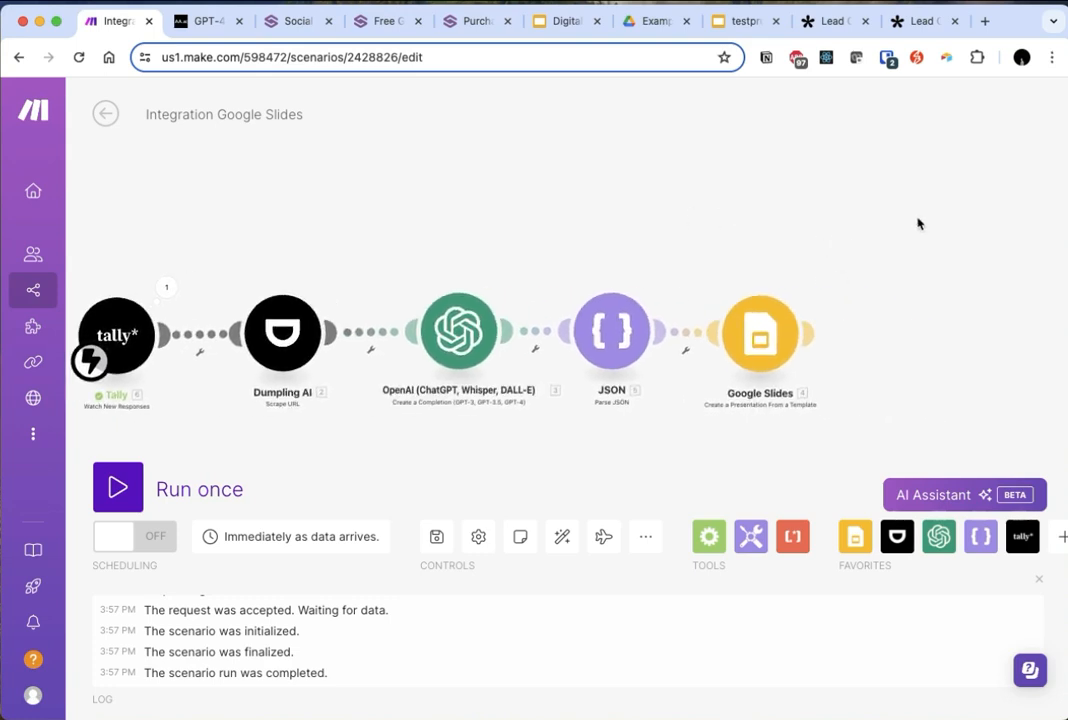
click(118, 488)
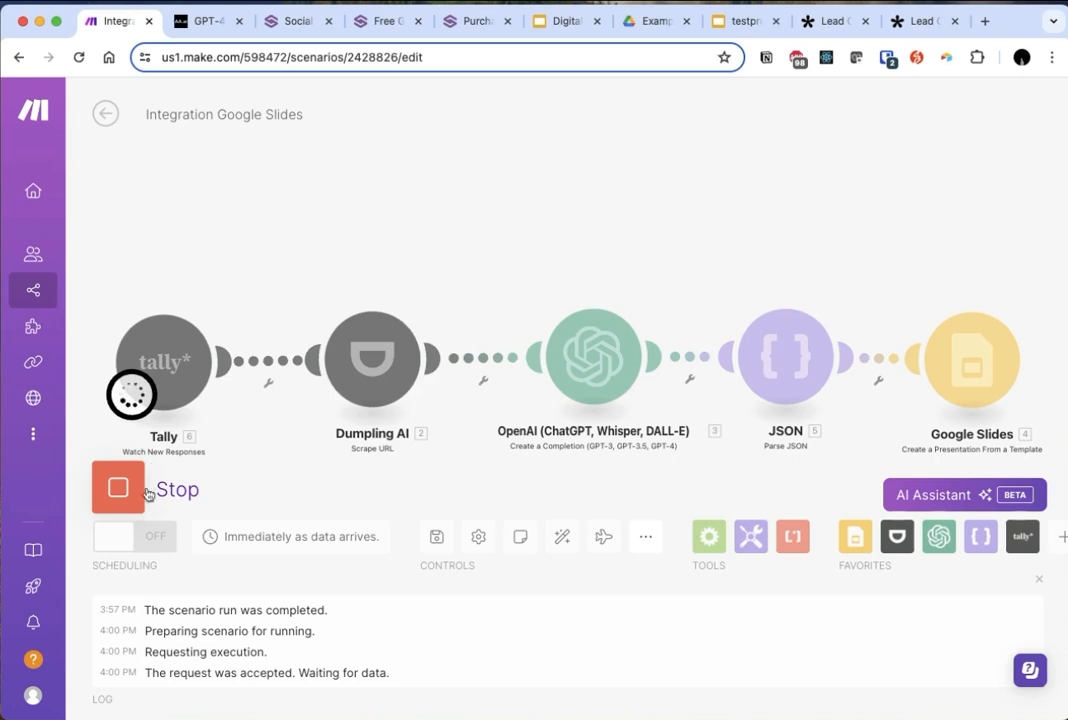
- Switch to the submitted Lead Capture Example form in Tally and reload it for a blank response
click(832, 24)
click(911, 33)
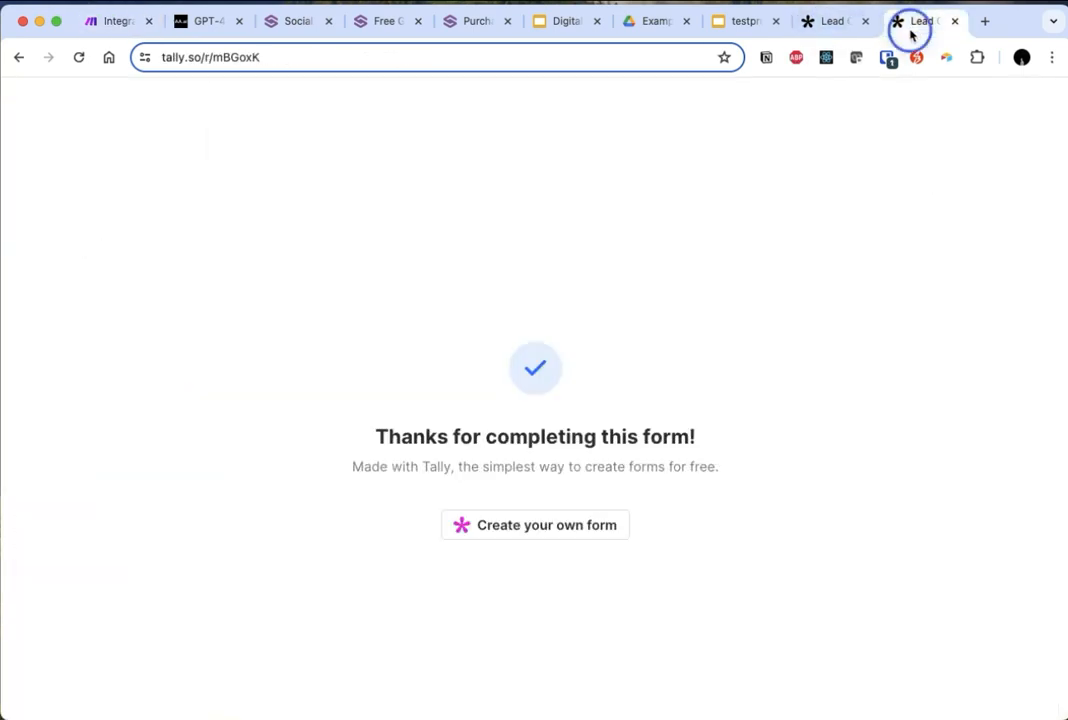
click(506, 305)
key(super+r)
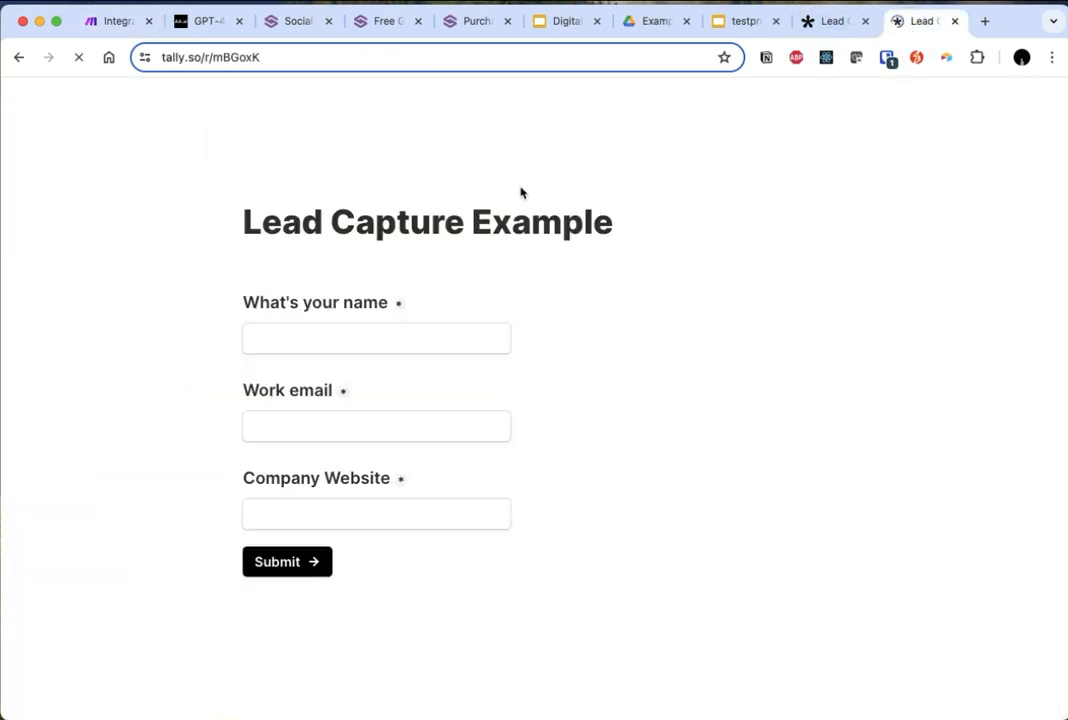
click(301, 337)
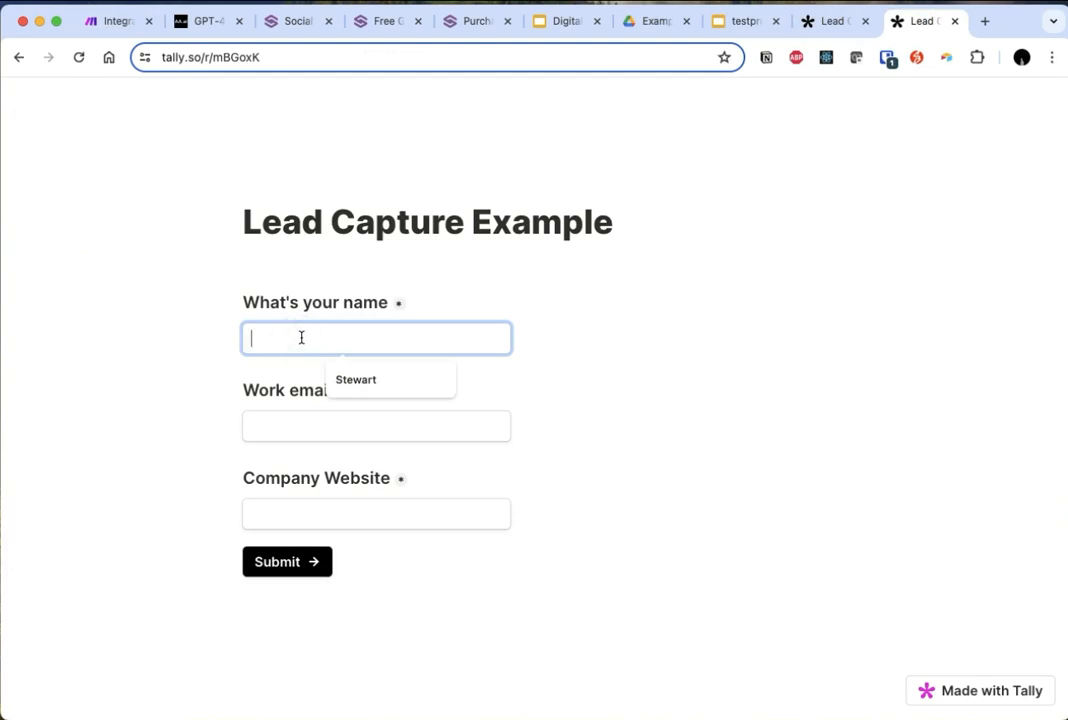
text(Marc)
key(Tab)
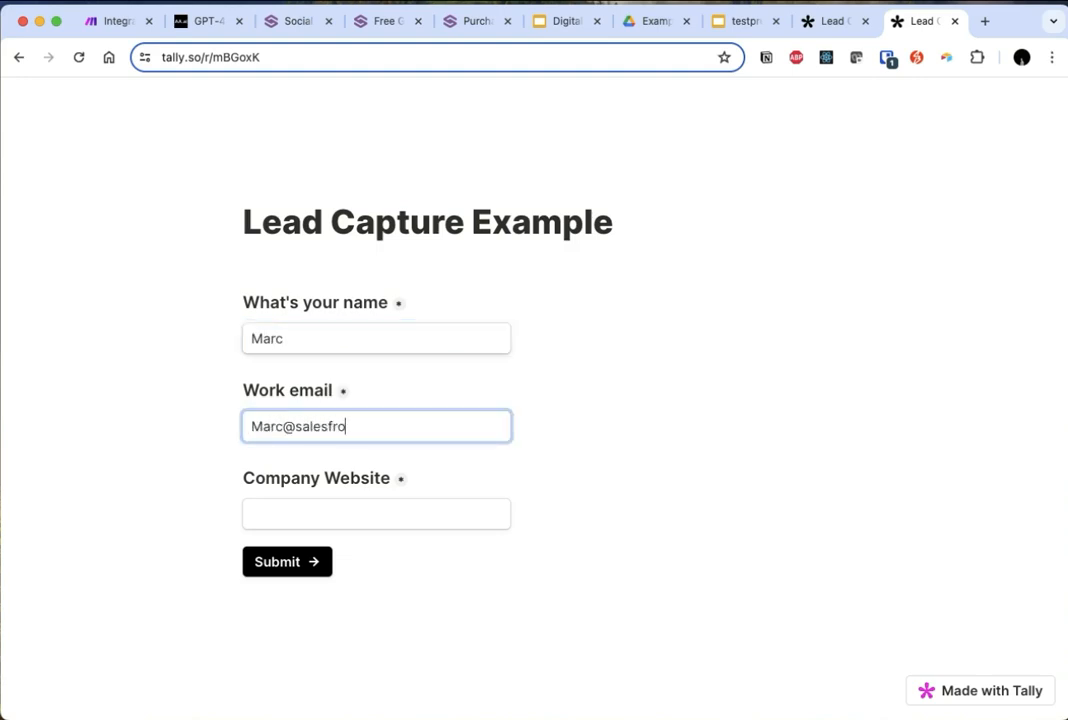
key(Tab)
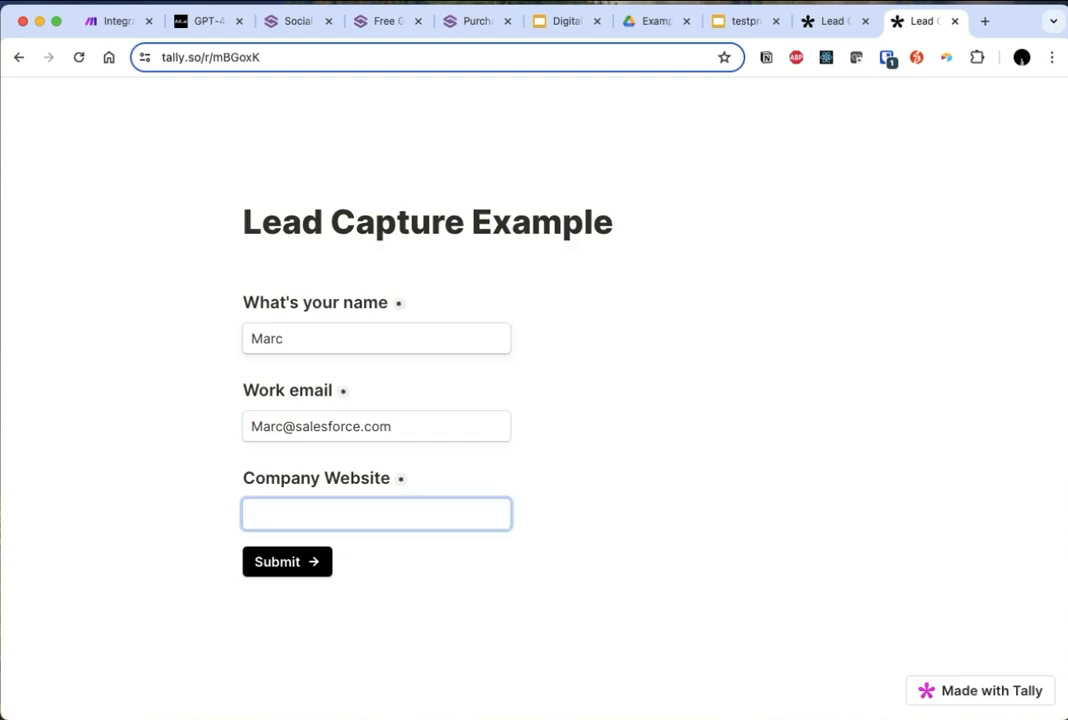
text(https://salesforce.com)
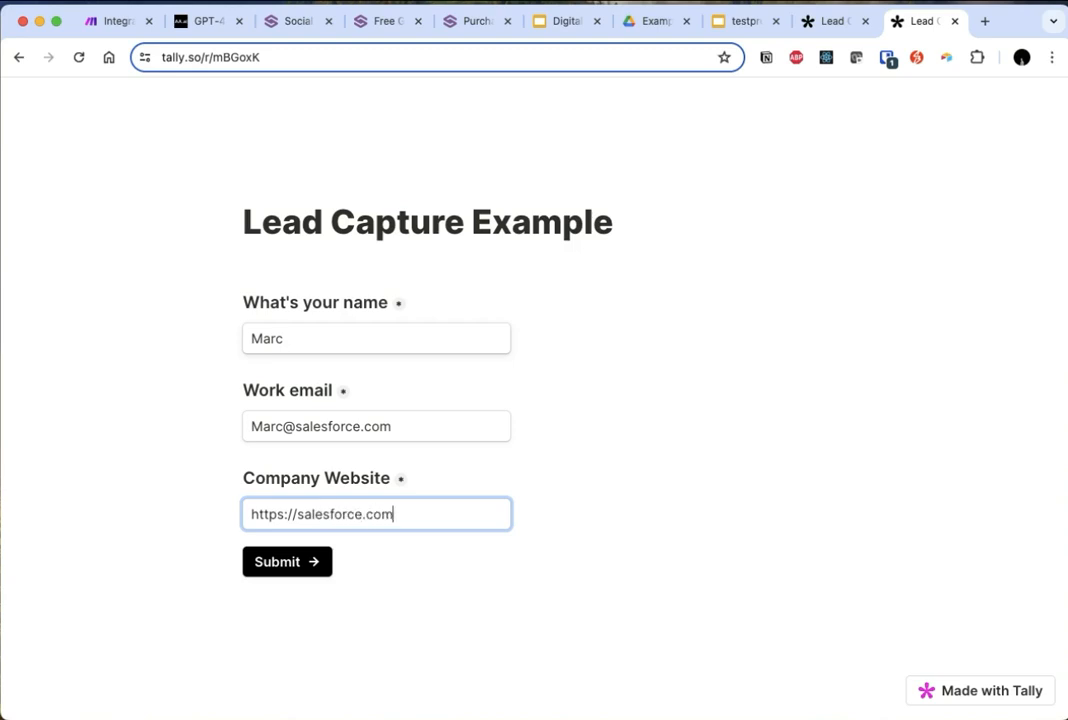
click(283, 568)
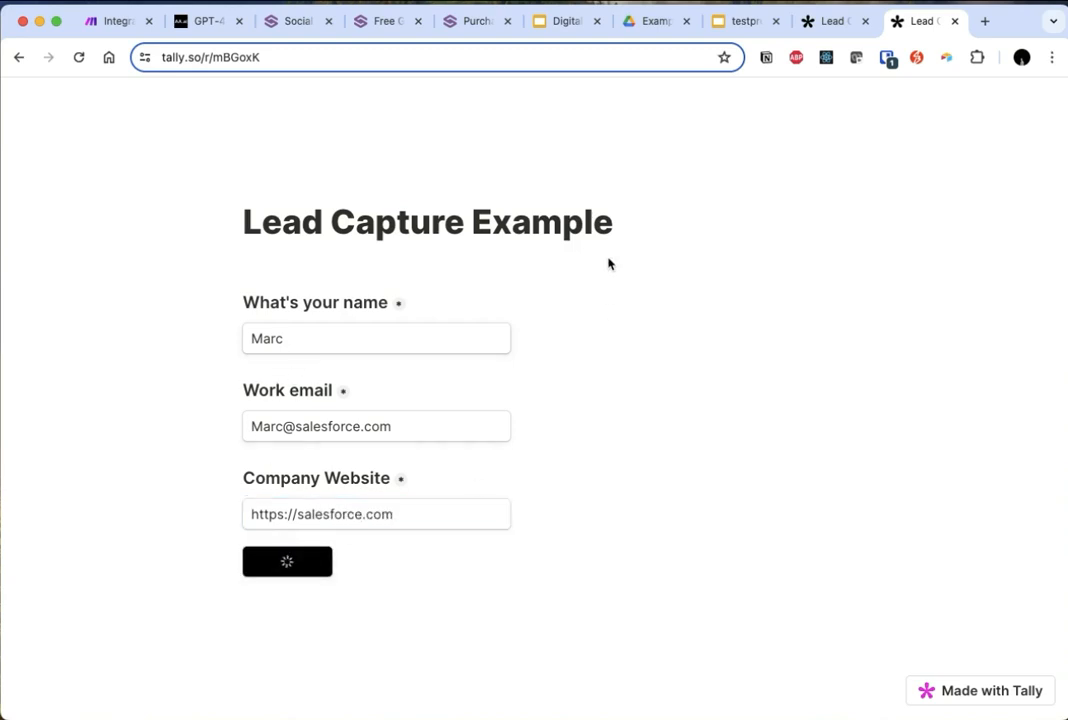
- Return to the Make scenario and examine the website content that the Dumpling AI module scraped
click(117, 27)
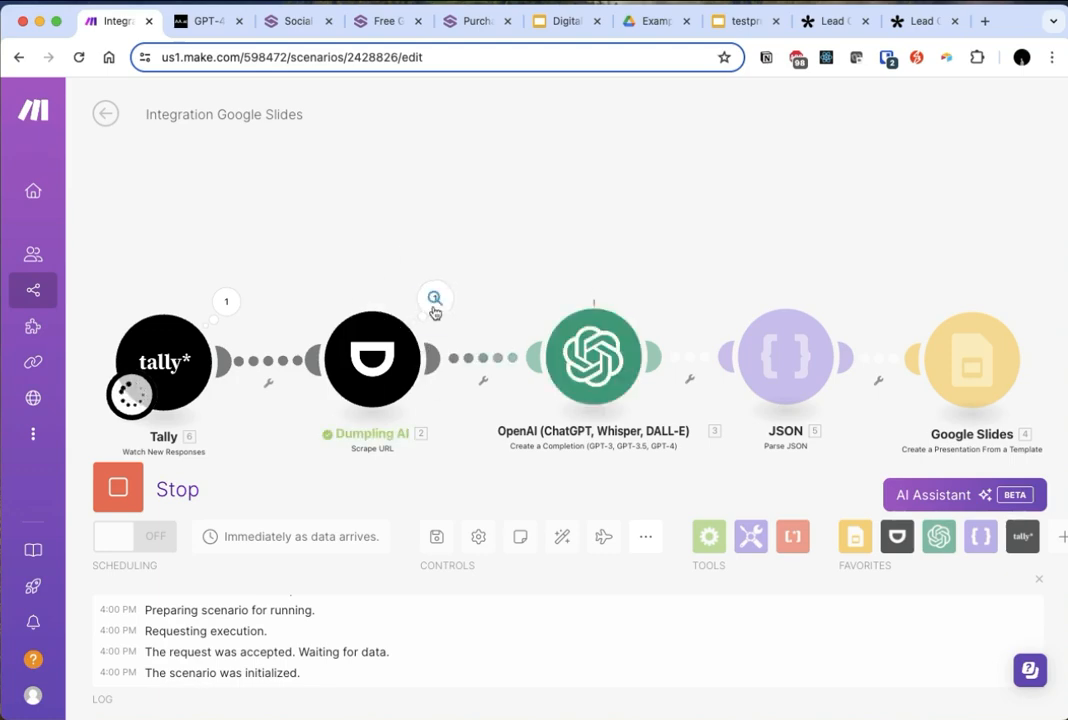
click(436, 298)
click(531, 433)
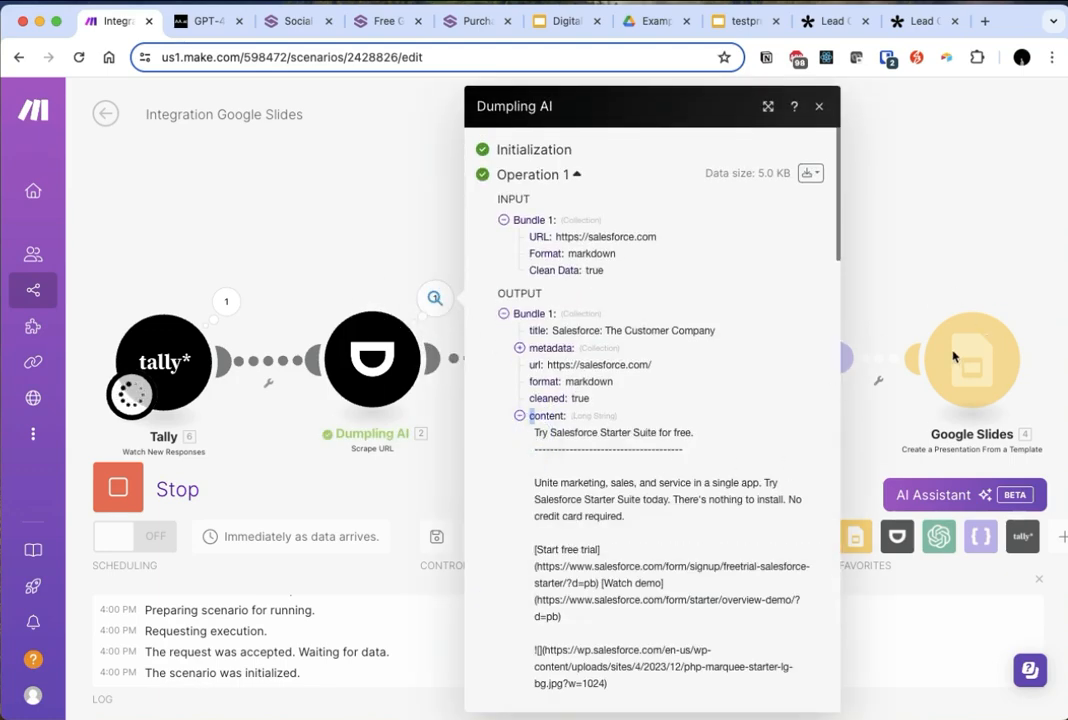
scroll(739, 408, down, 5)
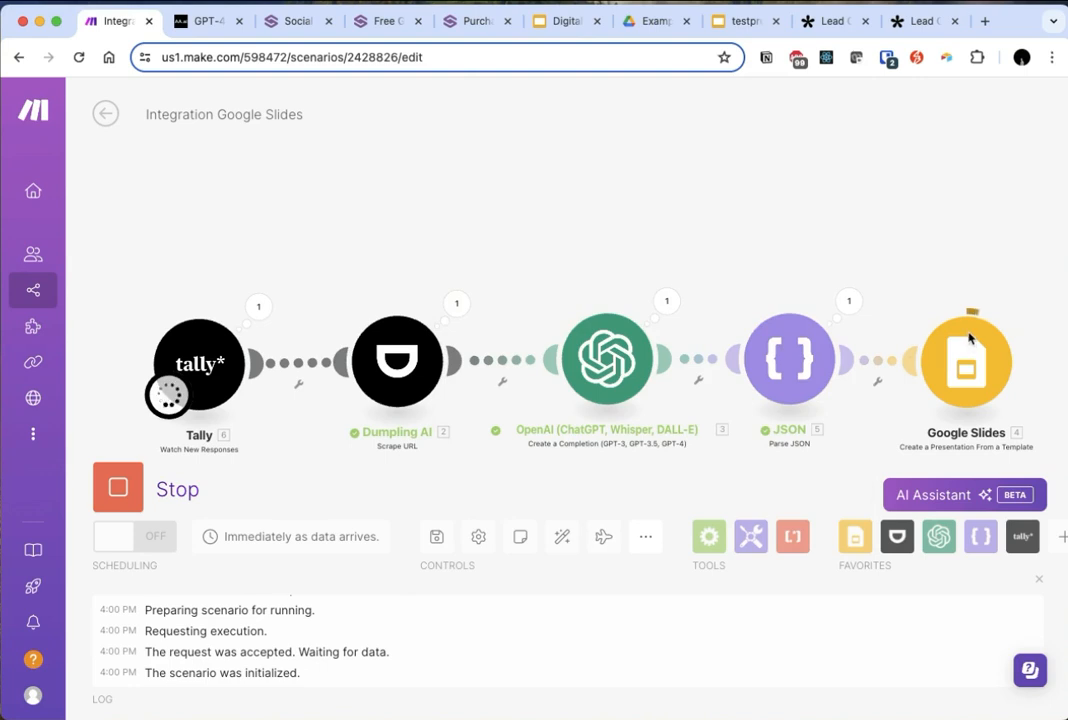
- Look at the presentations in the Examples folder in Google Drive and return to the Make scenario
drag(977, 198, 780, 199)
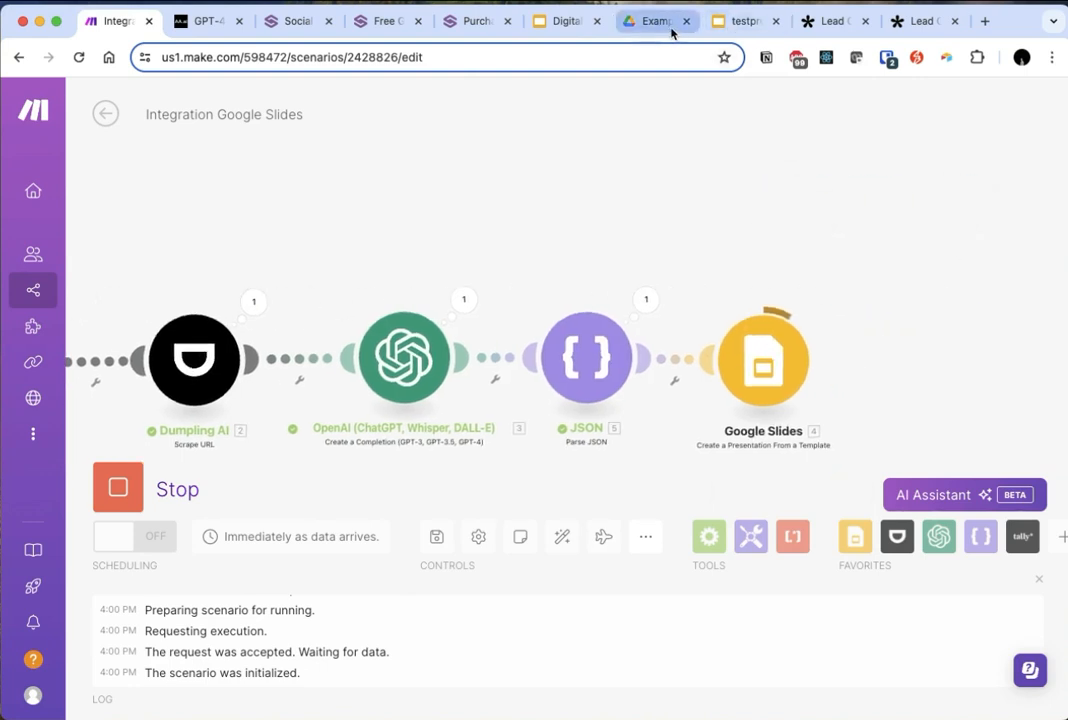
click(662, 26)
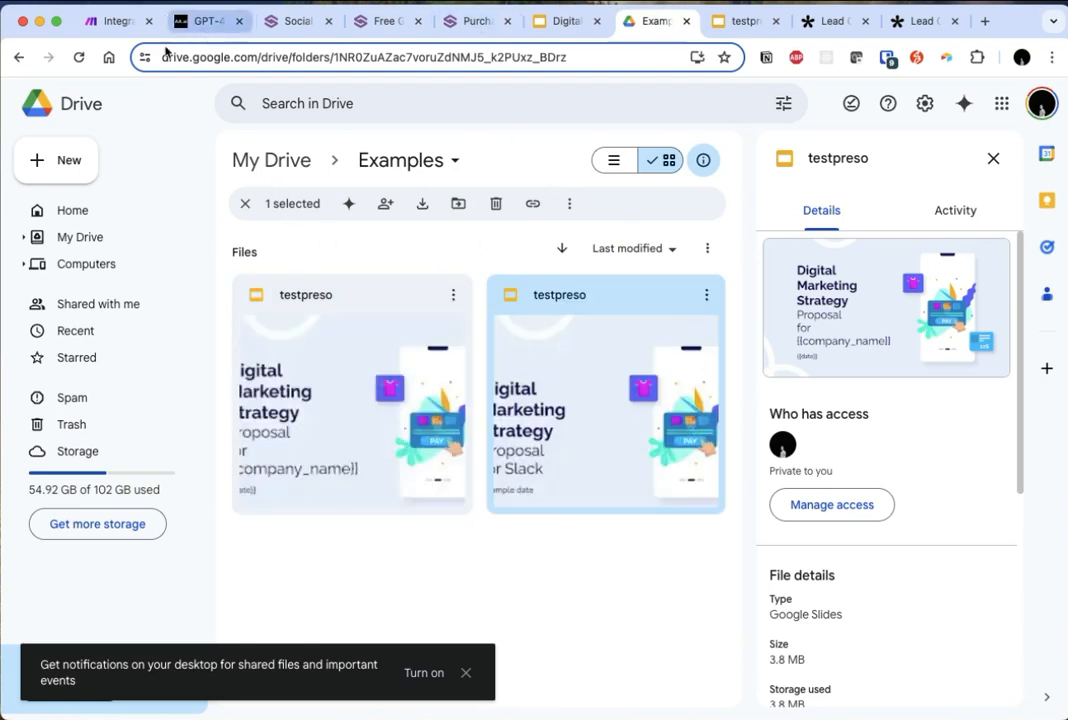
click(122, 24)
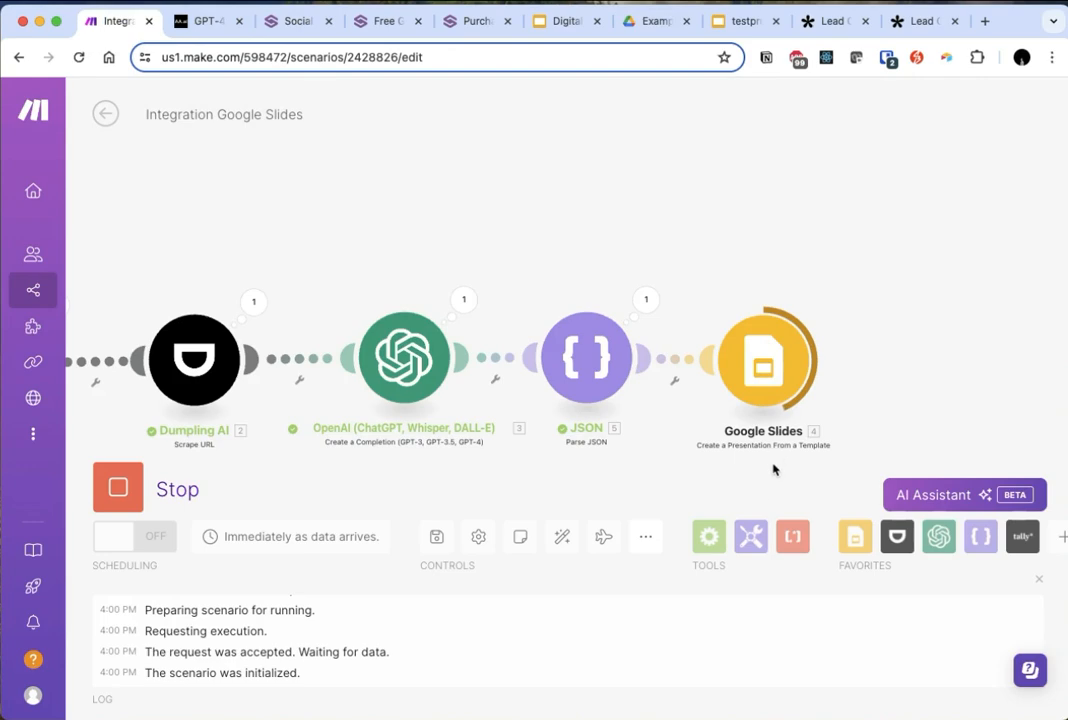
- Replace the Google Slides module's Title with Tally's Work email from Fields followed by Sales Proposal, and save the module
click(806, 344)
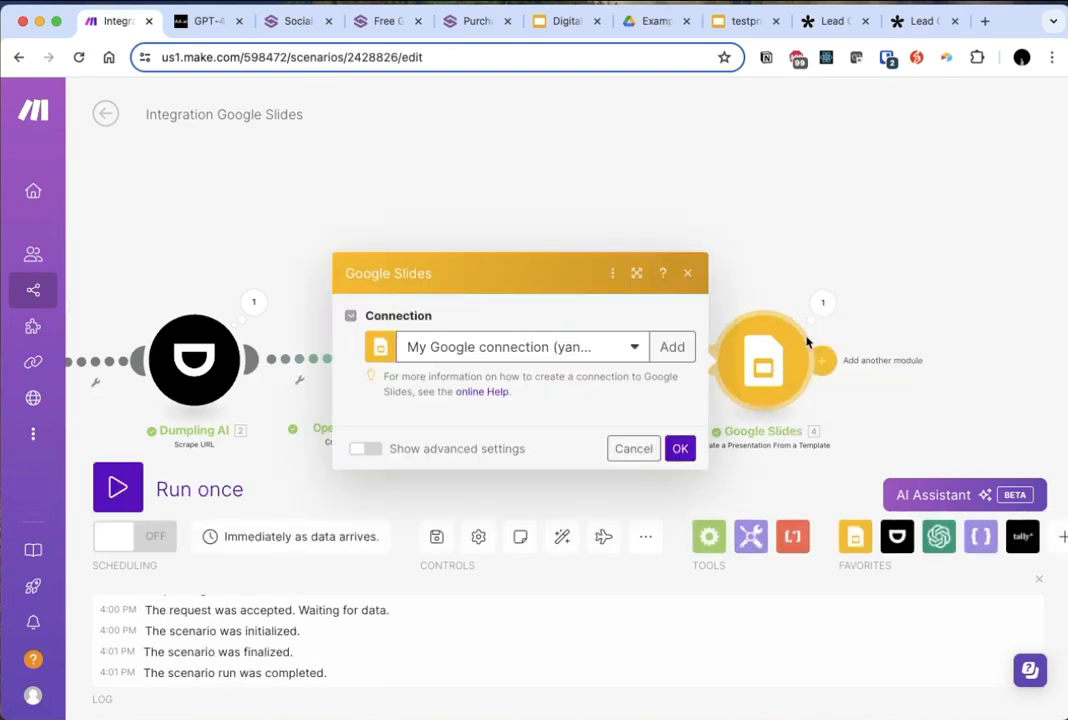
click(462, 296)
key(super+a)
key(BackSpace)
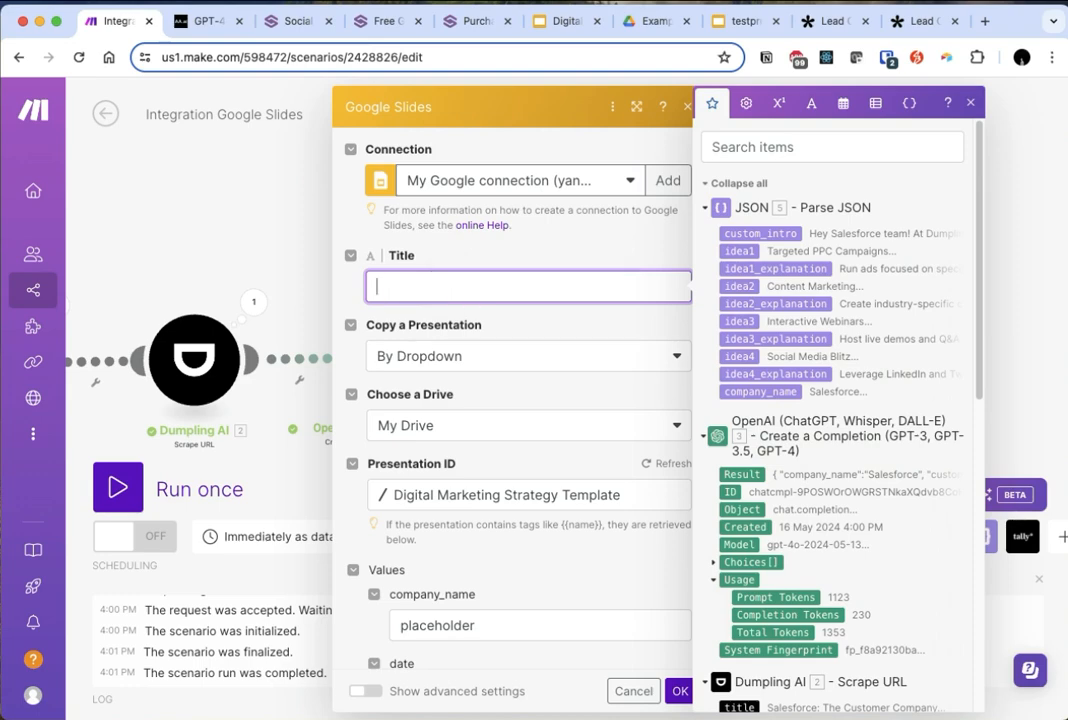
scroll(793, 491, down, 10)
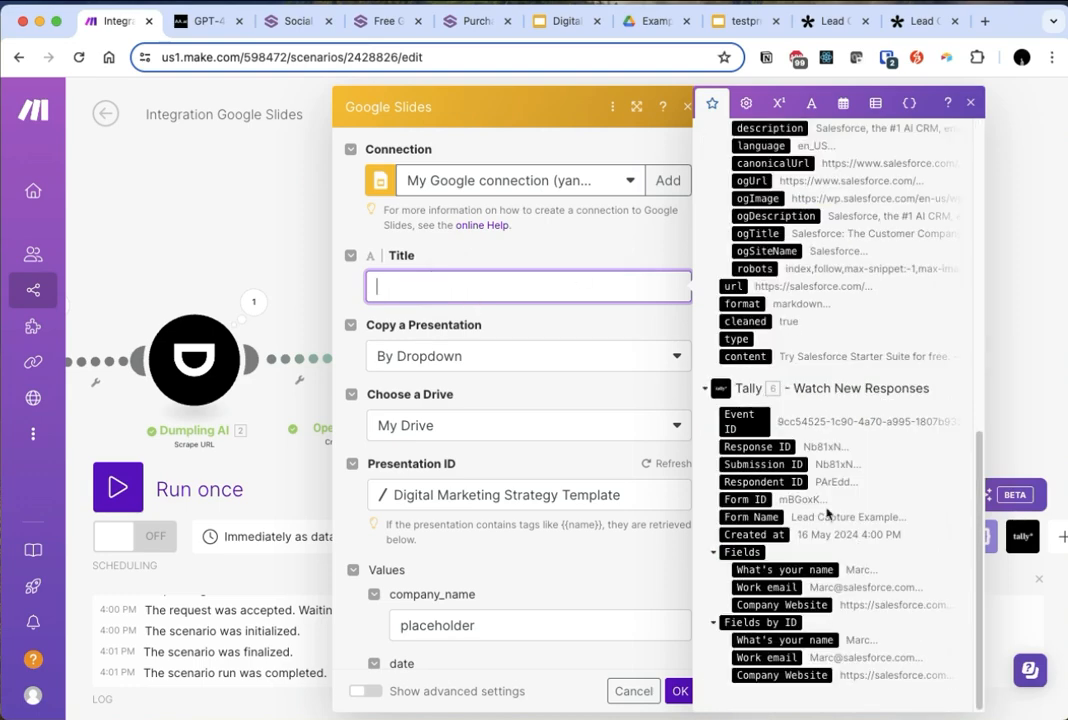
click(757, 587)
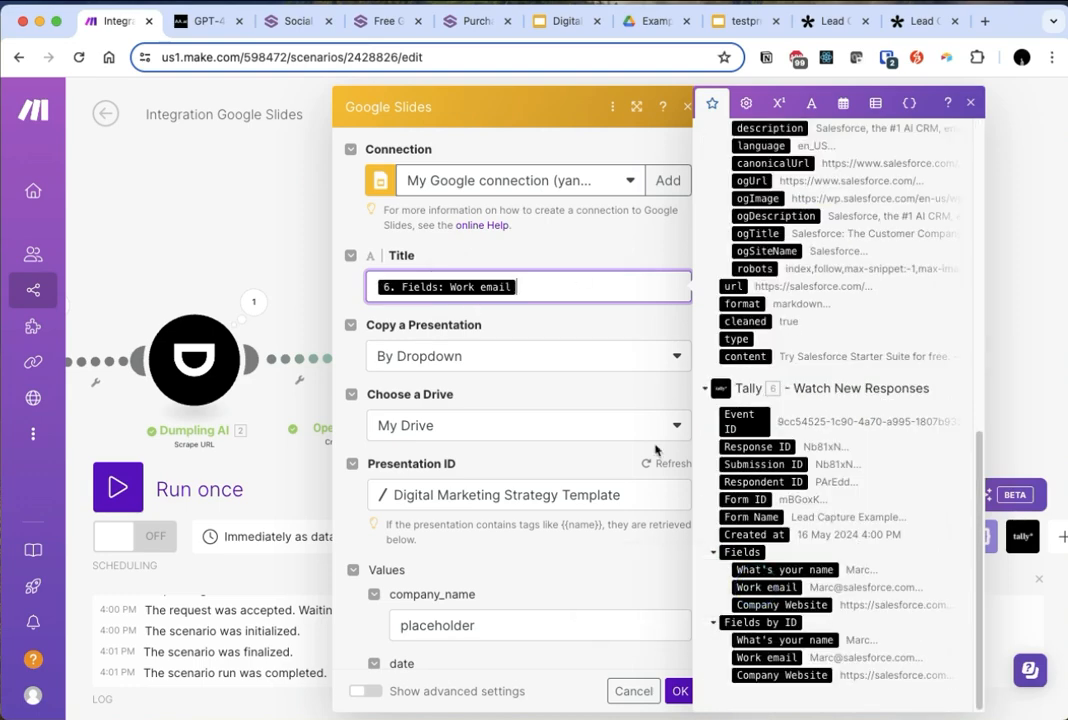
text(Sales Proposal)
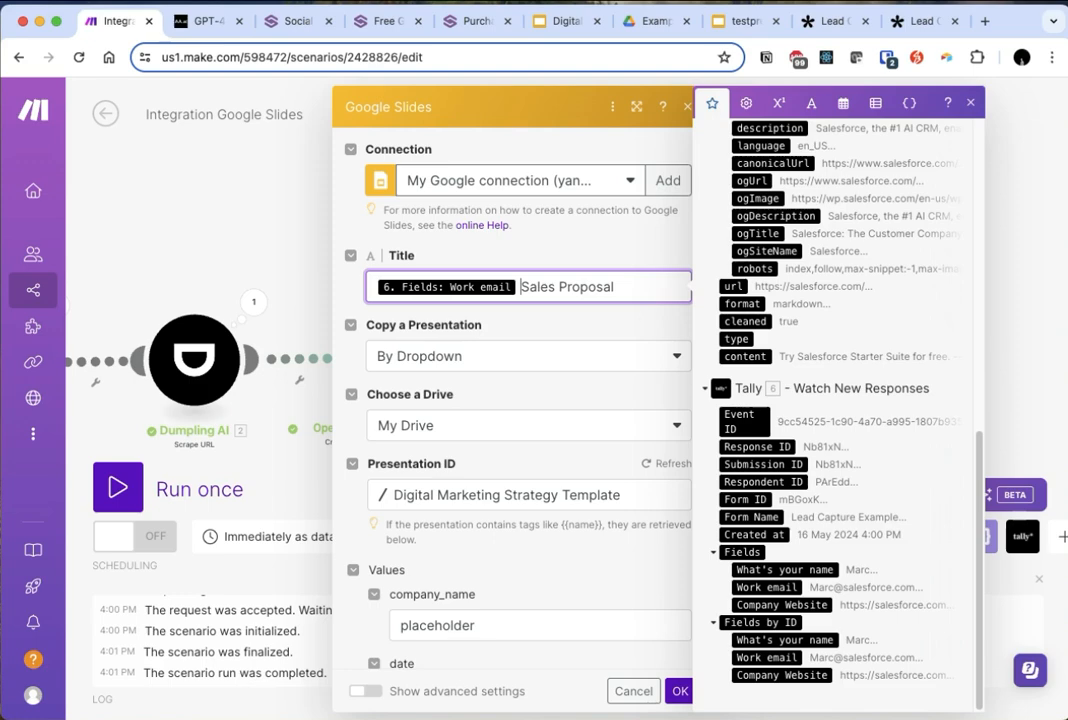
click(640, 317)
click(678, 692)
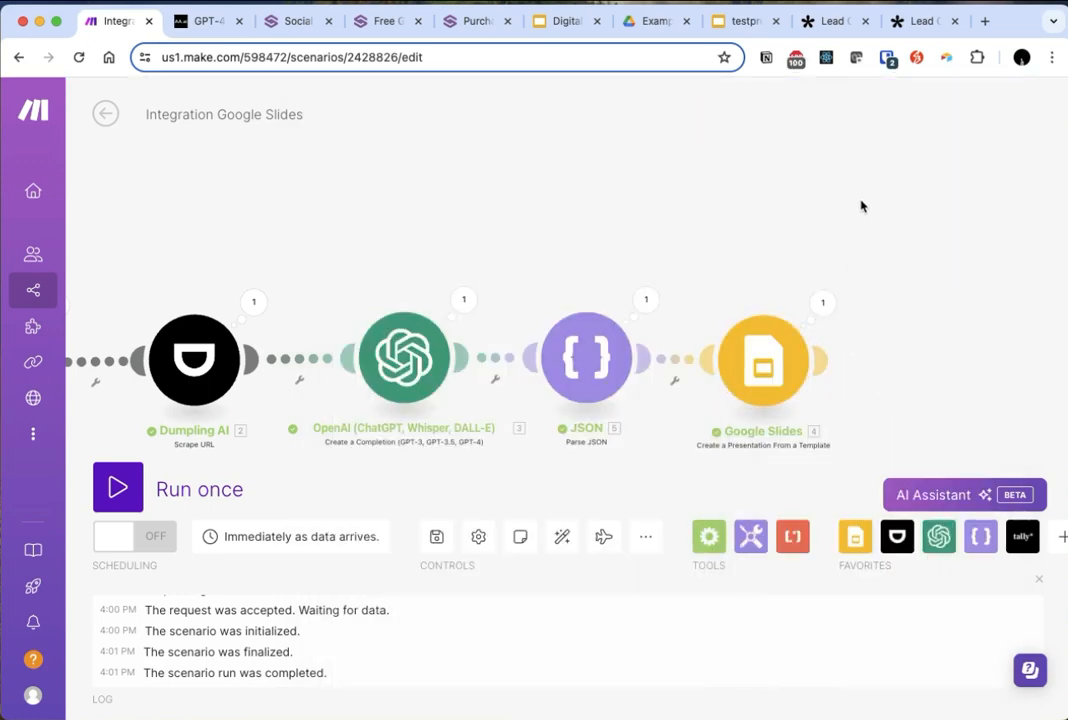
- Open the newest testpreso presentation from the Examples folder in Google Drive and check the company name and date on its title slide
click(627, 32)
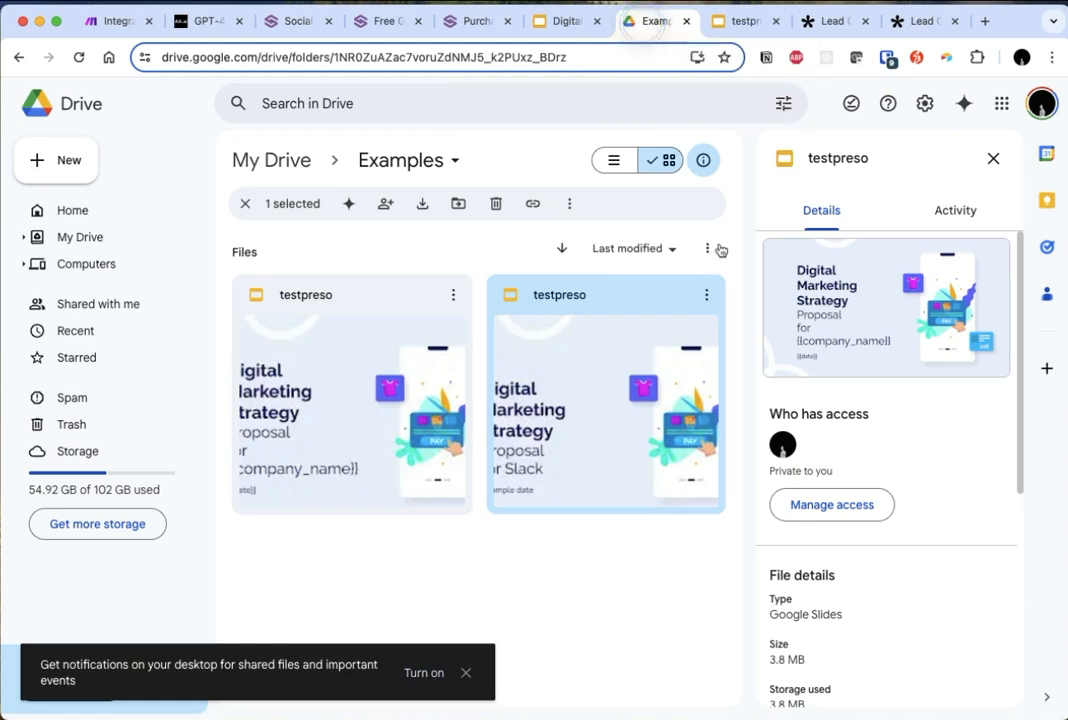
double_click(397, 401)
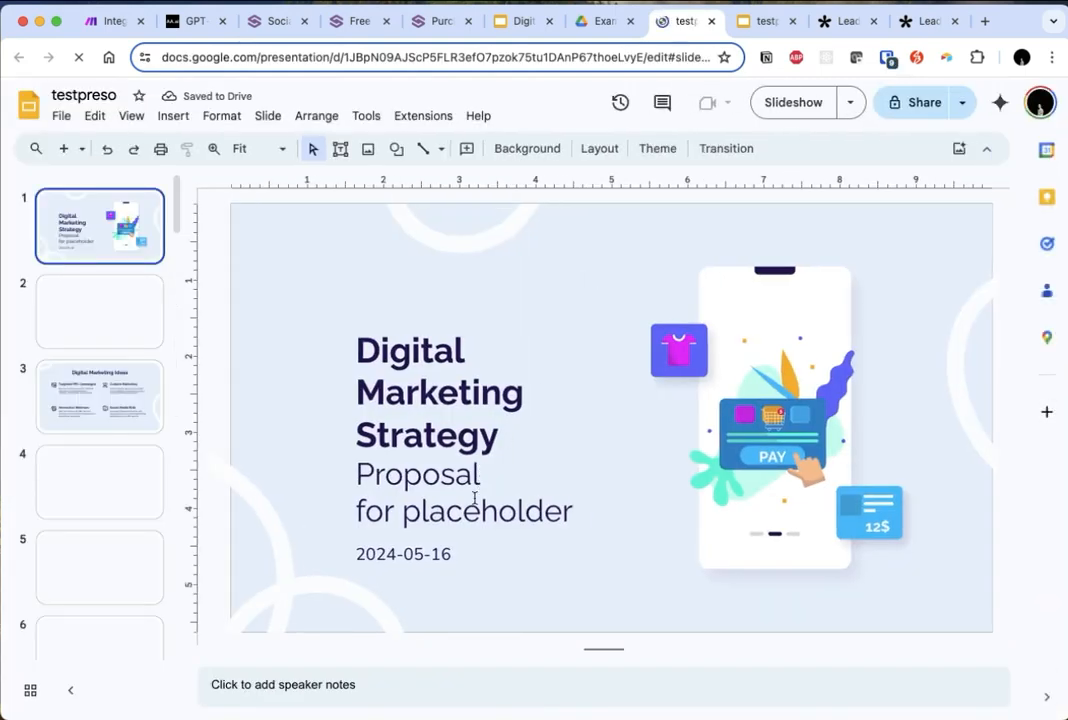
click(470, 517)
double_click(470, 517)
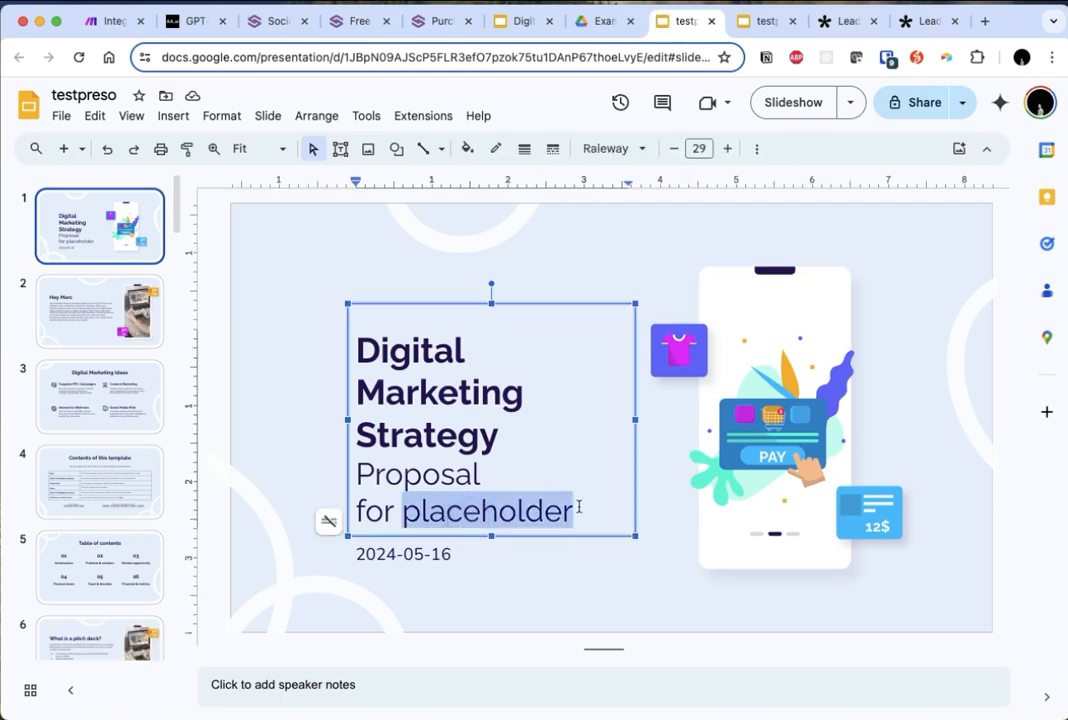
click(386, 558)
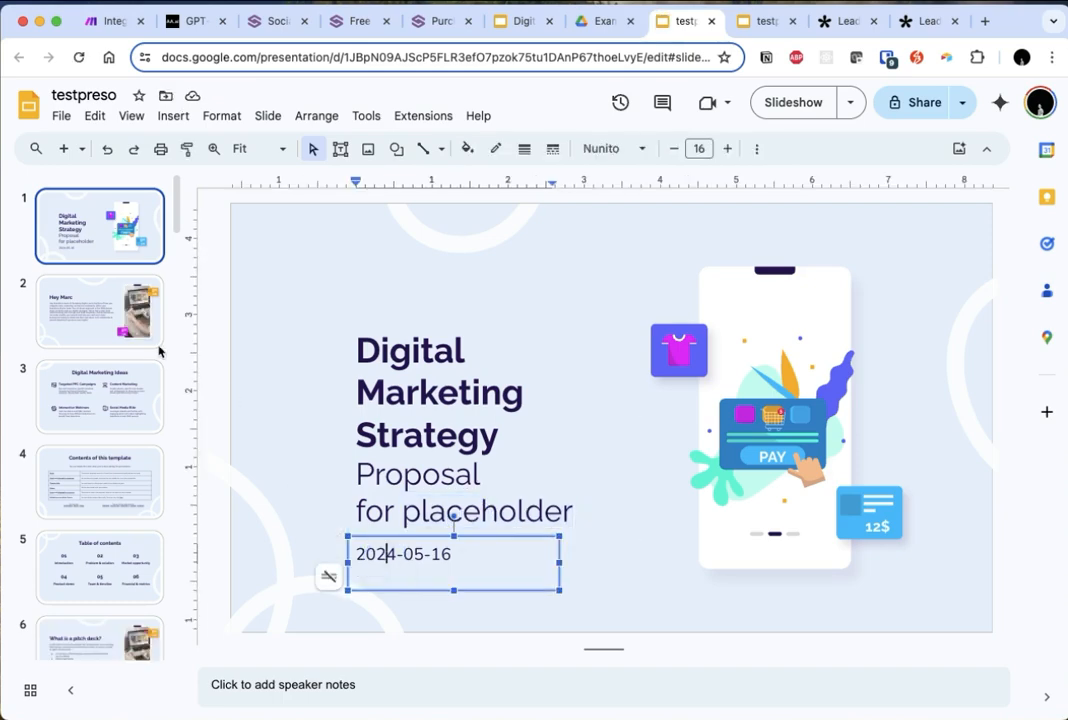
- Read the personalized greeting and the custom introduction text on the second slide
click(135, 295)
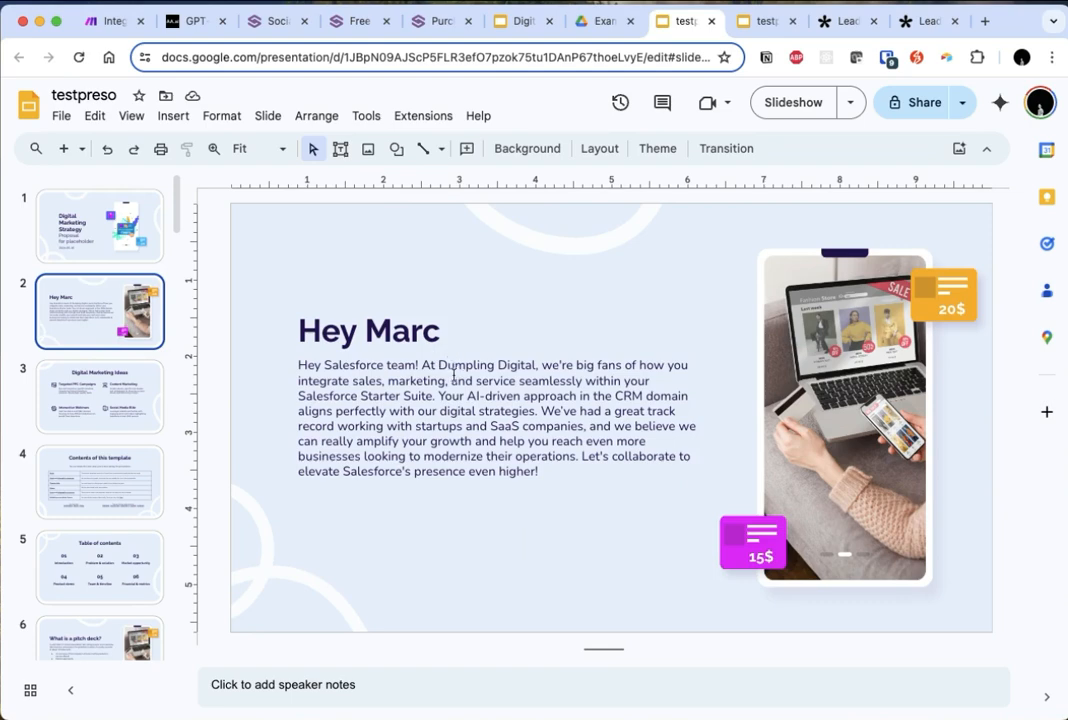
click(440, 379)
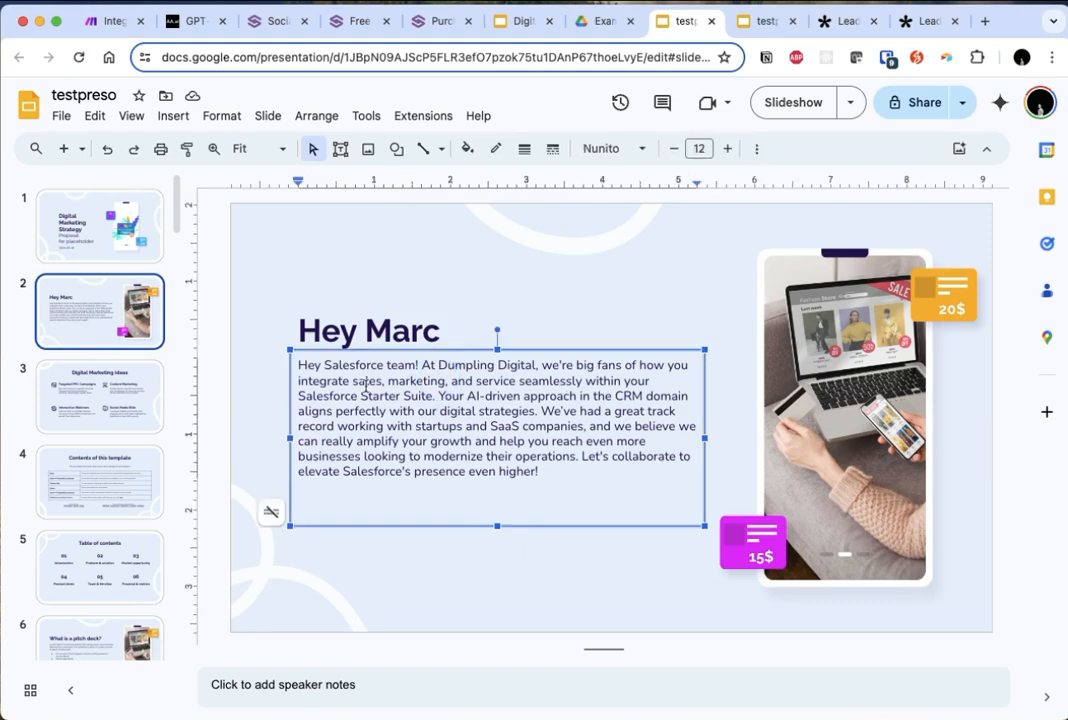
drag(362, 381, 627, 455)
click(636, 482)
click(352, 396)
click(229, 401)
- Examine the Digital Marketing Ideas slide and review the first three slides of the presentation again
click(118, 397)
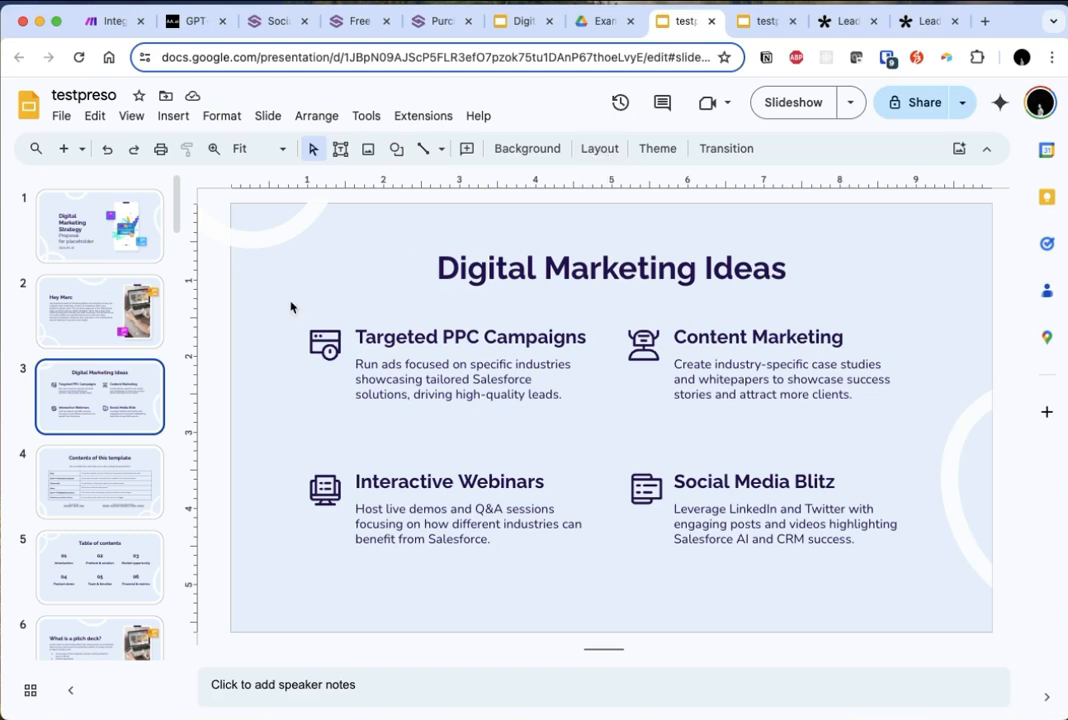
click(91, 227)
key(Down)
key(Down)
- Return to the Make scenario and add a Gmail Send an Email module after the Google Slides module
click(106, 20)
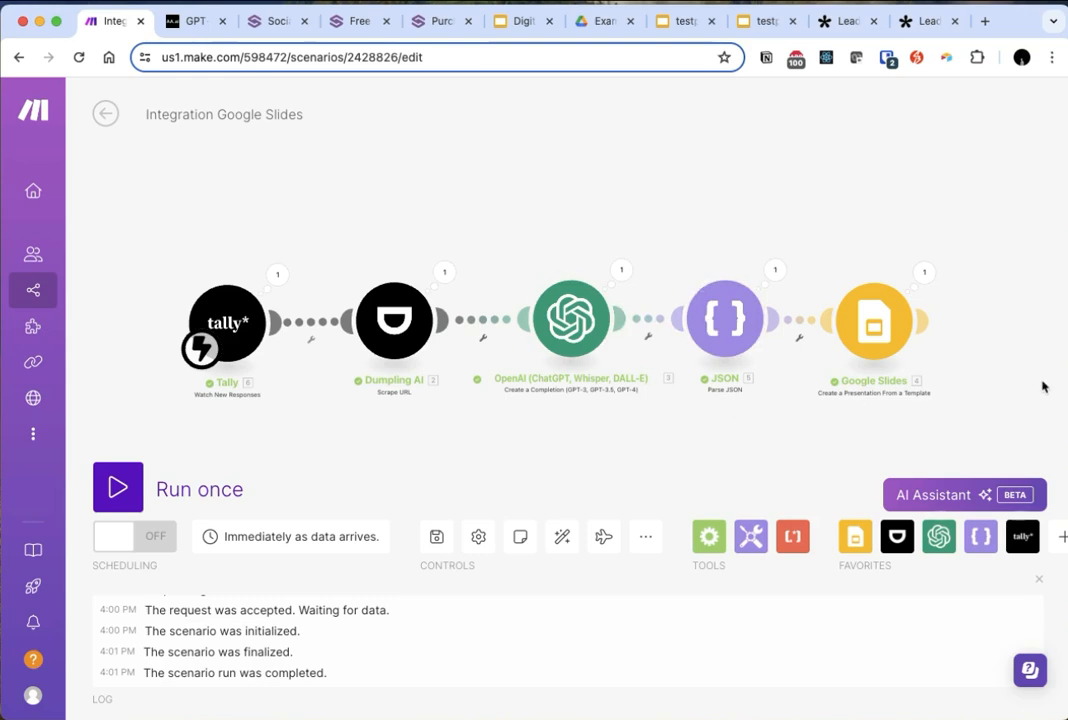
drag(870, 216, 576, 228)
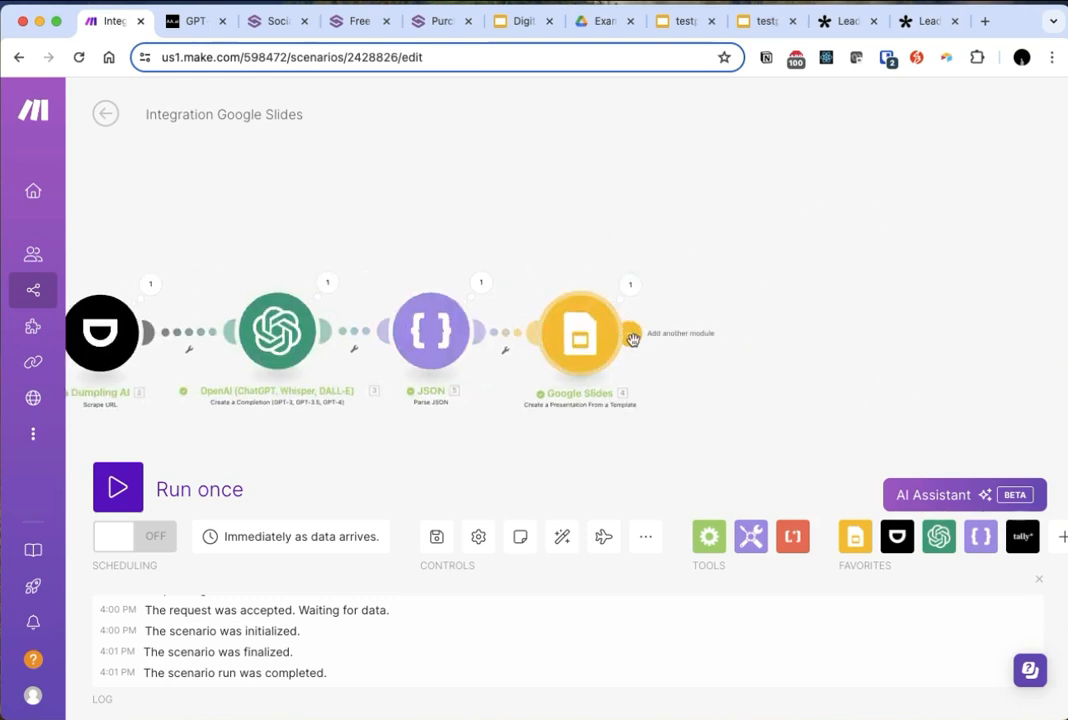
click(632, 335)
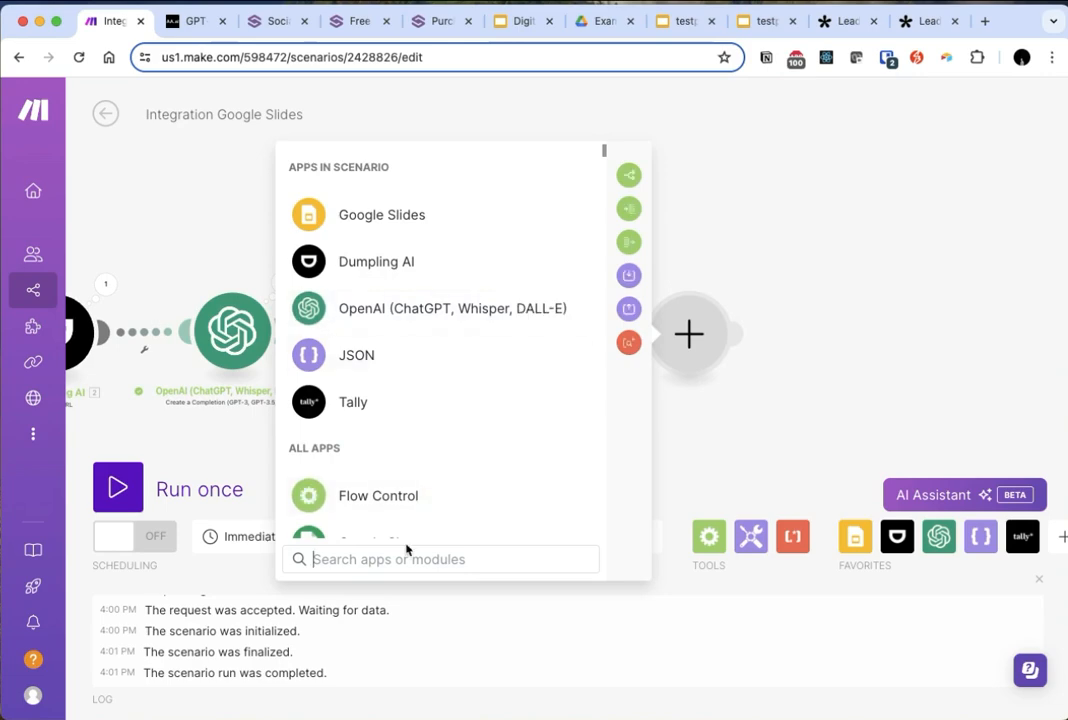
click(405, 552)
text(gmail)
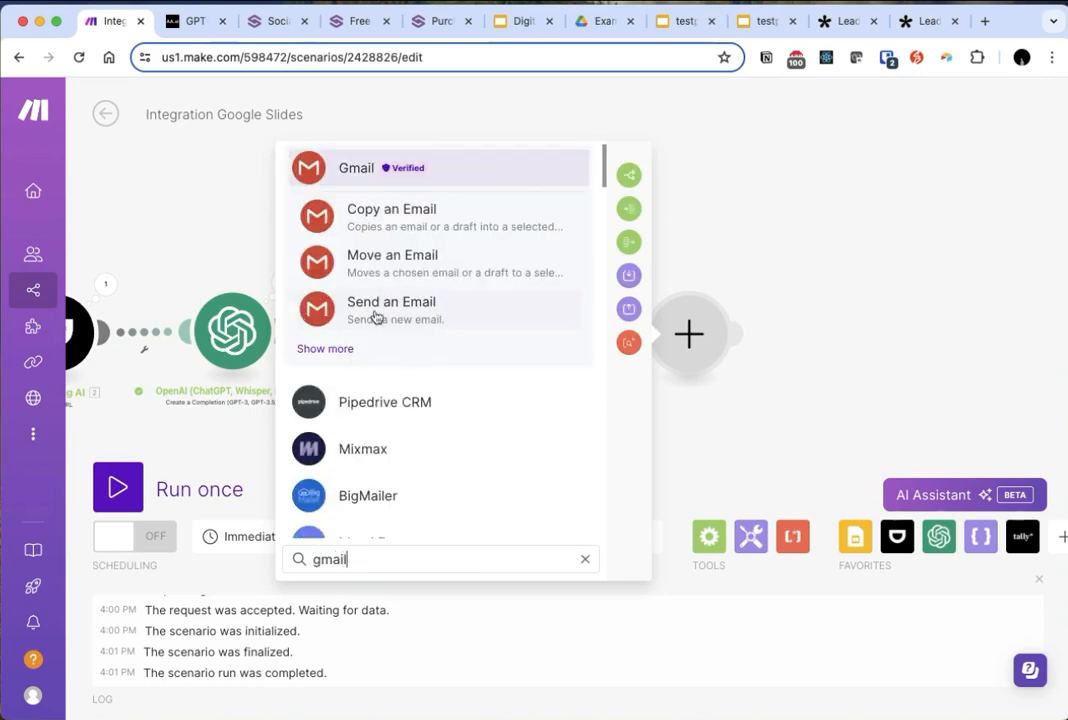
key(super+a)
text(mail)
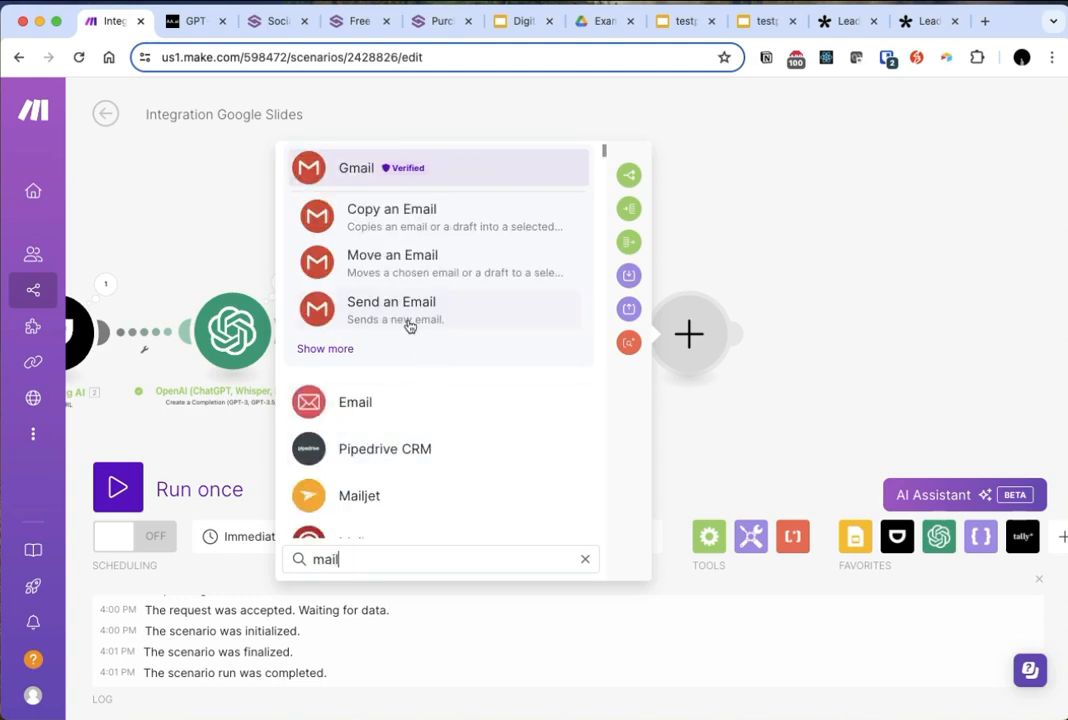
click(408, 320)
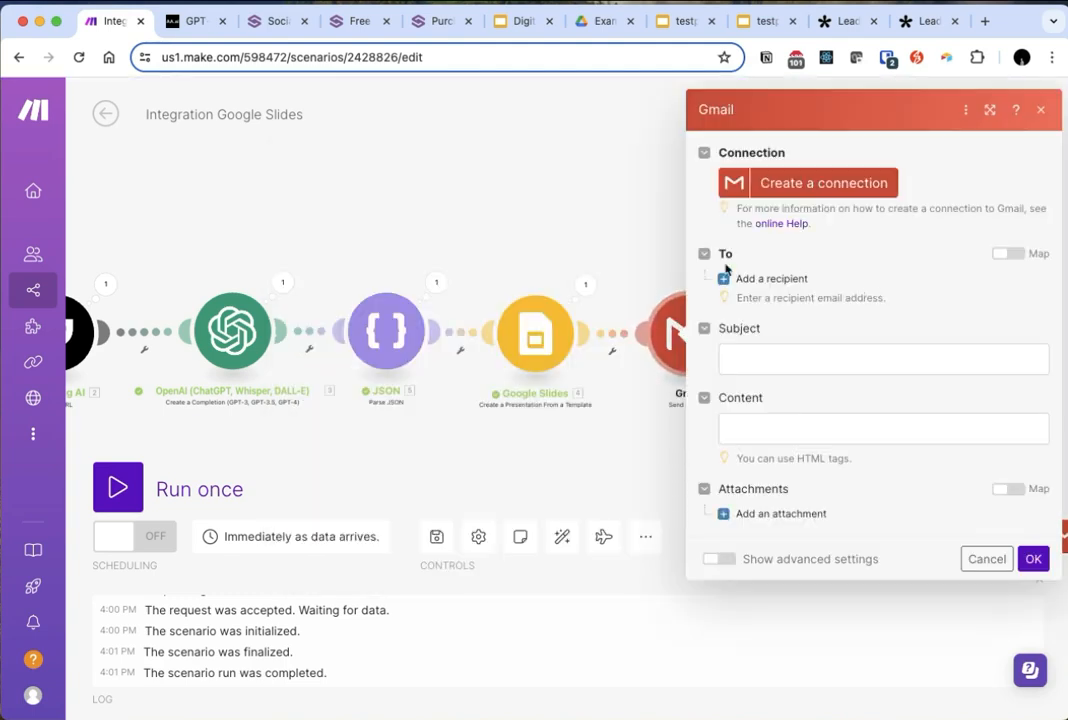
- Add a recipient to the Gmail module, map it to Tally's Work email from Fields, and close the module settings
click(780, 279)
click(887, 308)
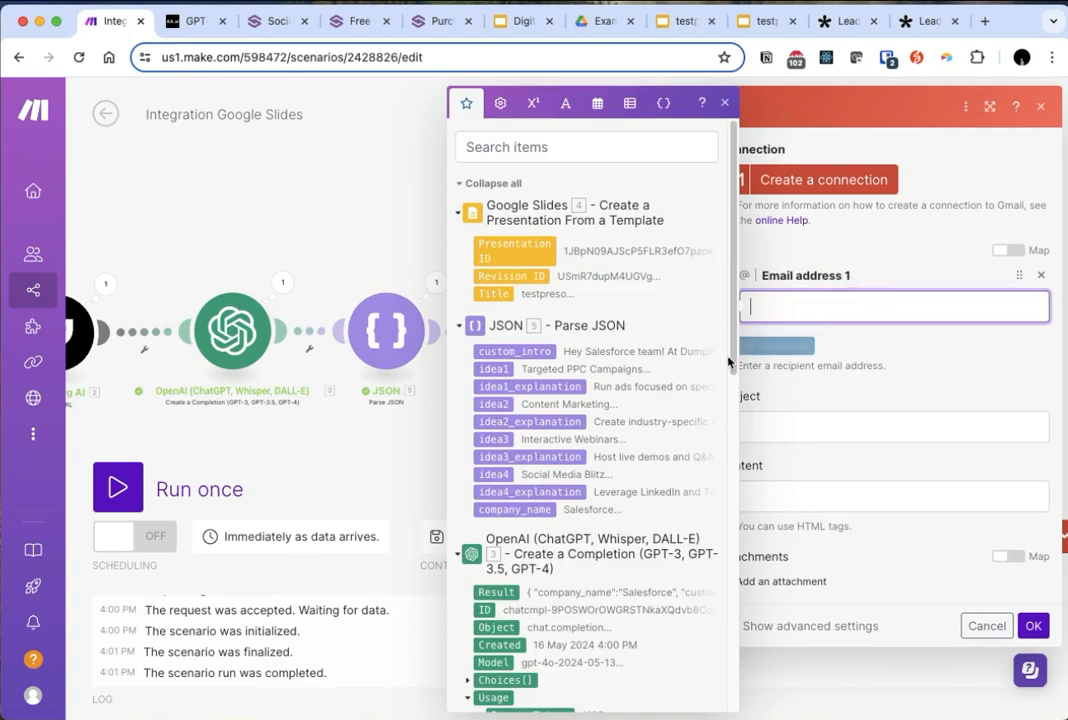
scroll(572, 482, down, 10)
click(522, 588)
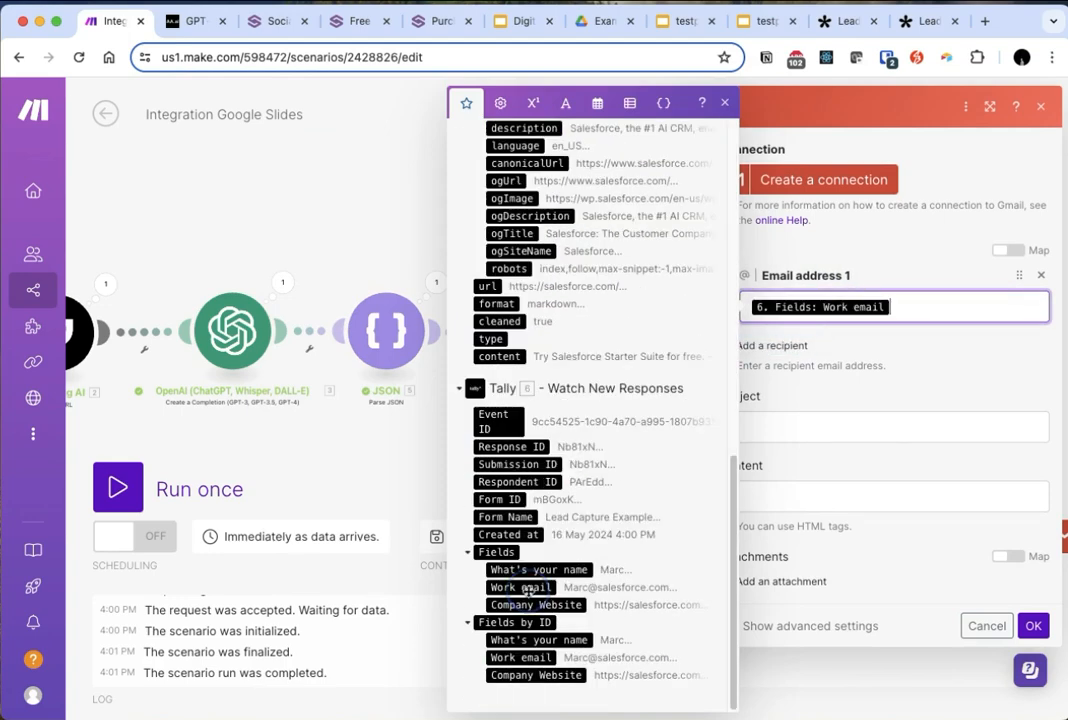
click(825, 436)
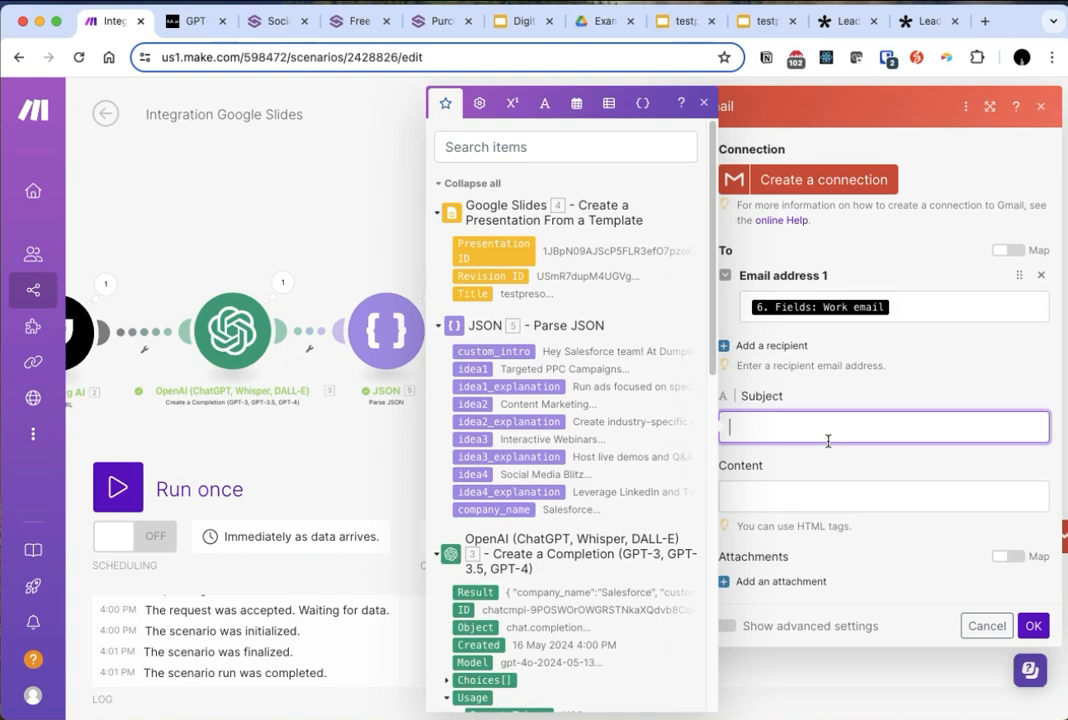
click(808, 487)
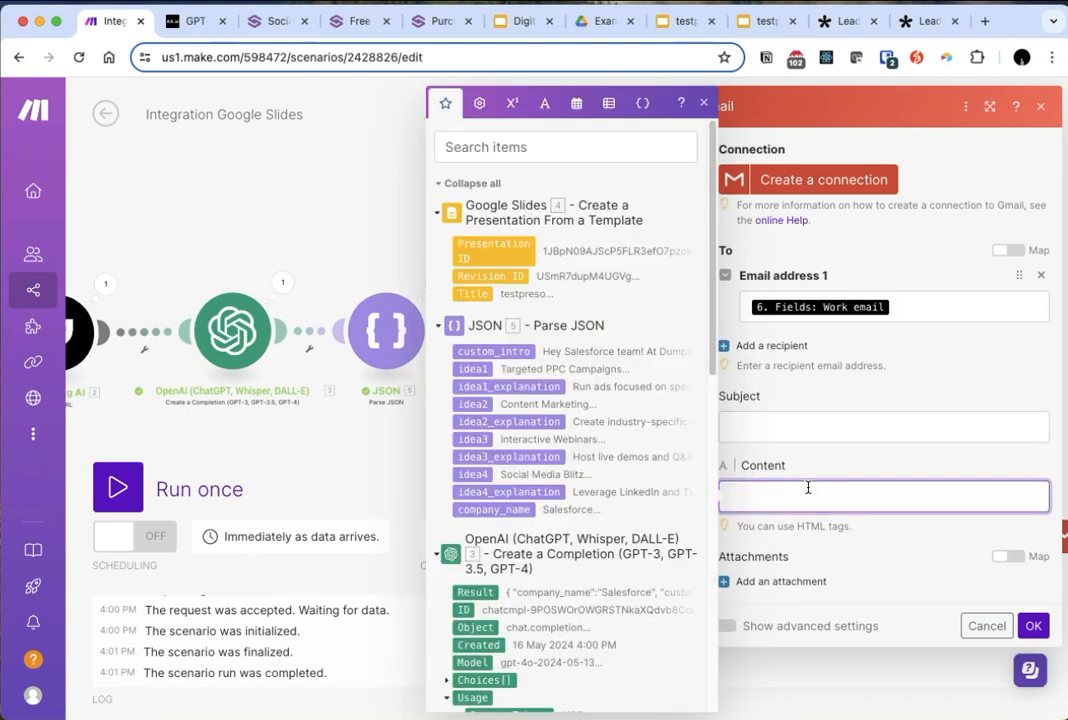
click(303, 217)
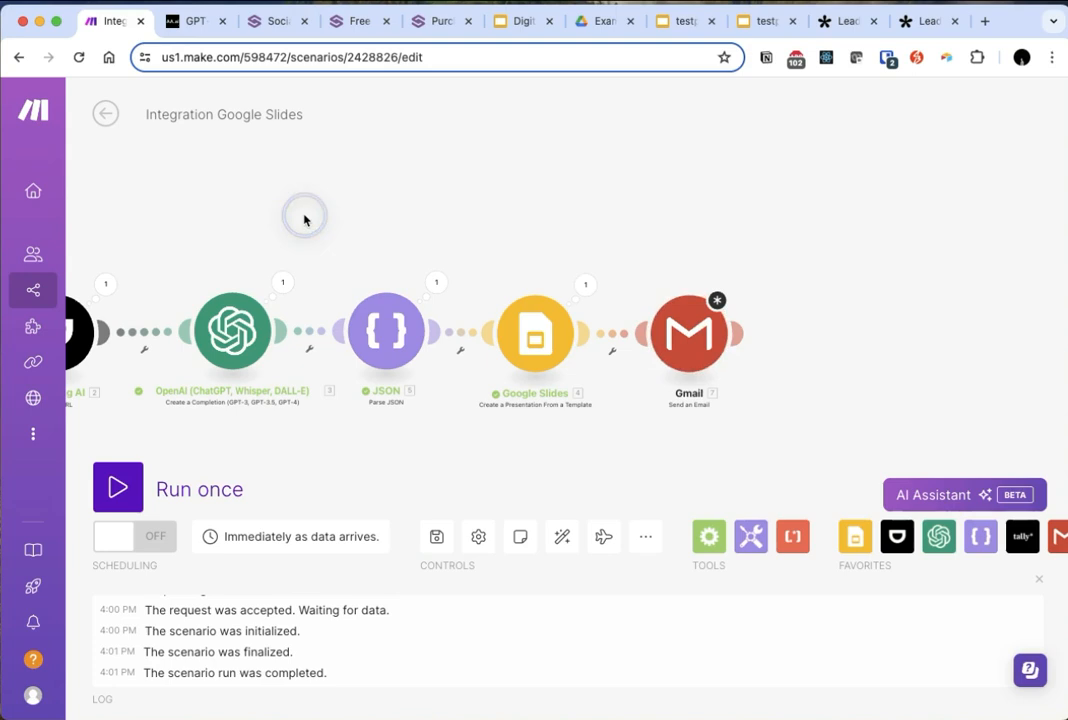
scroll(567, 259, down, 1)
drag(400, 227, 651, 265)
drag(522, 210, 541, 230)
scroll(630, 207, down, 2)
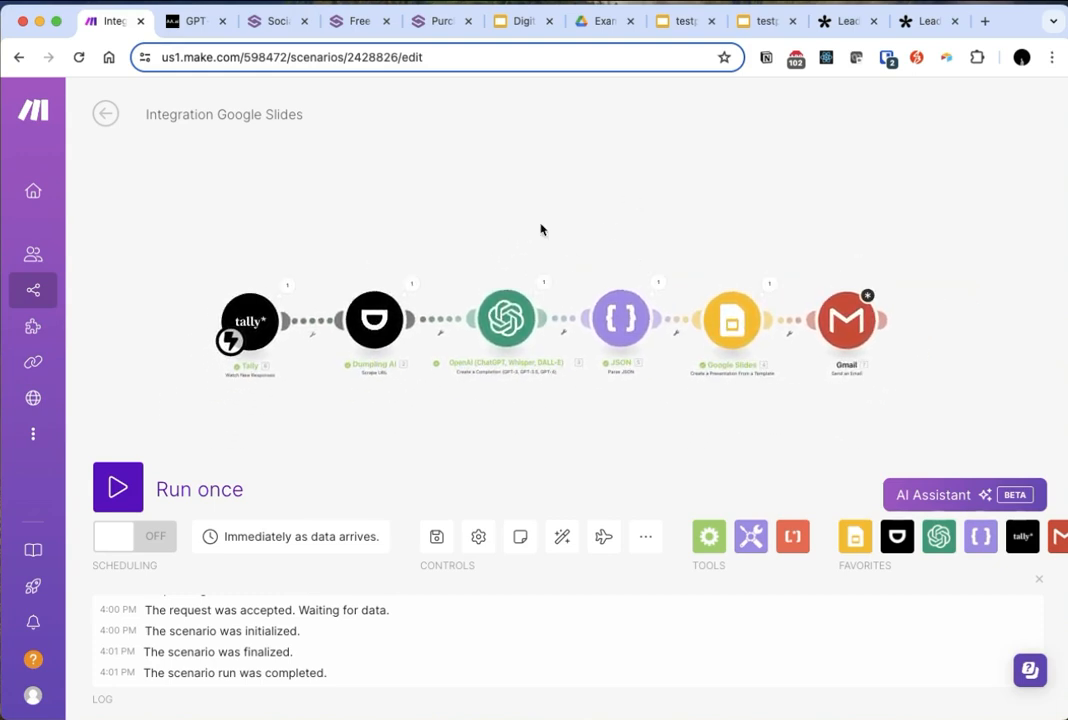